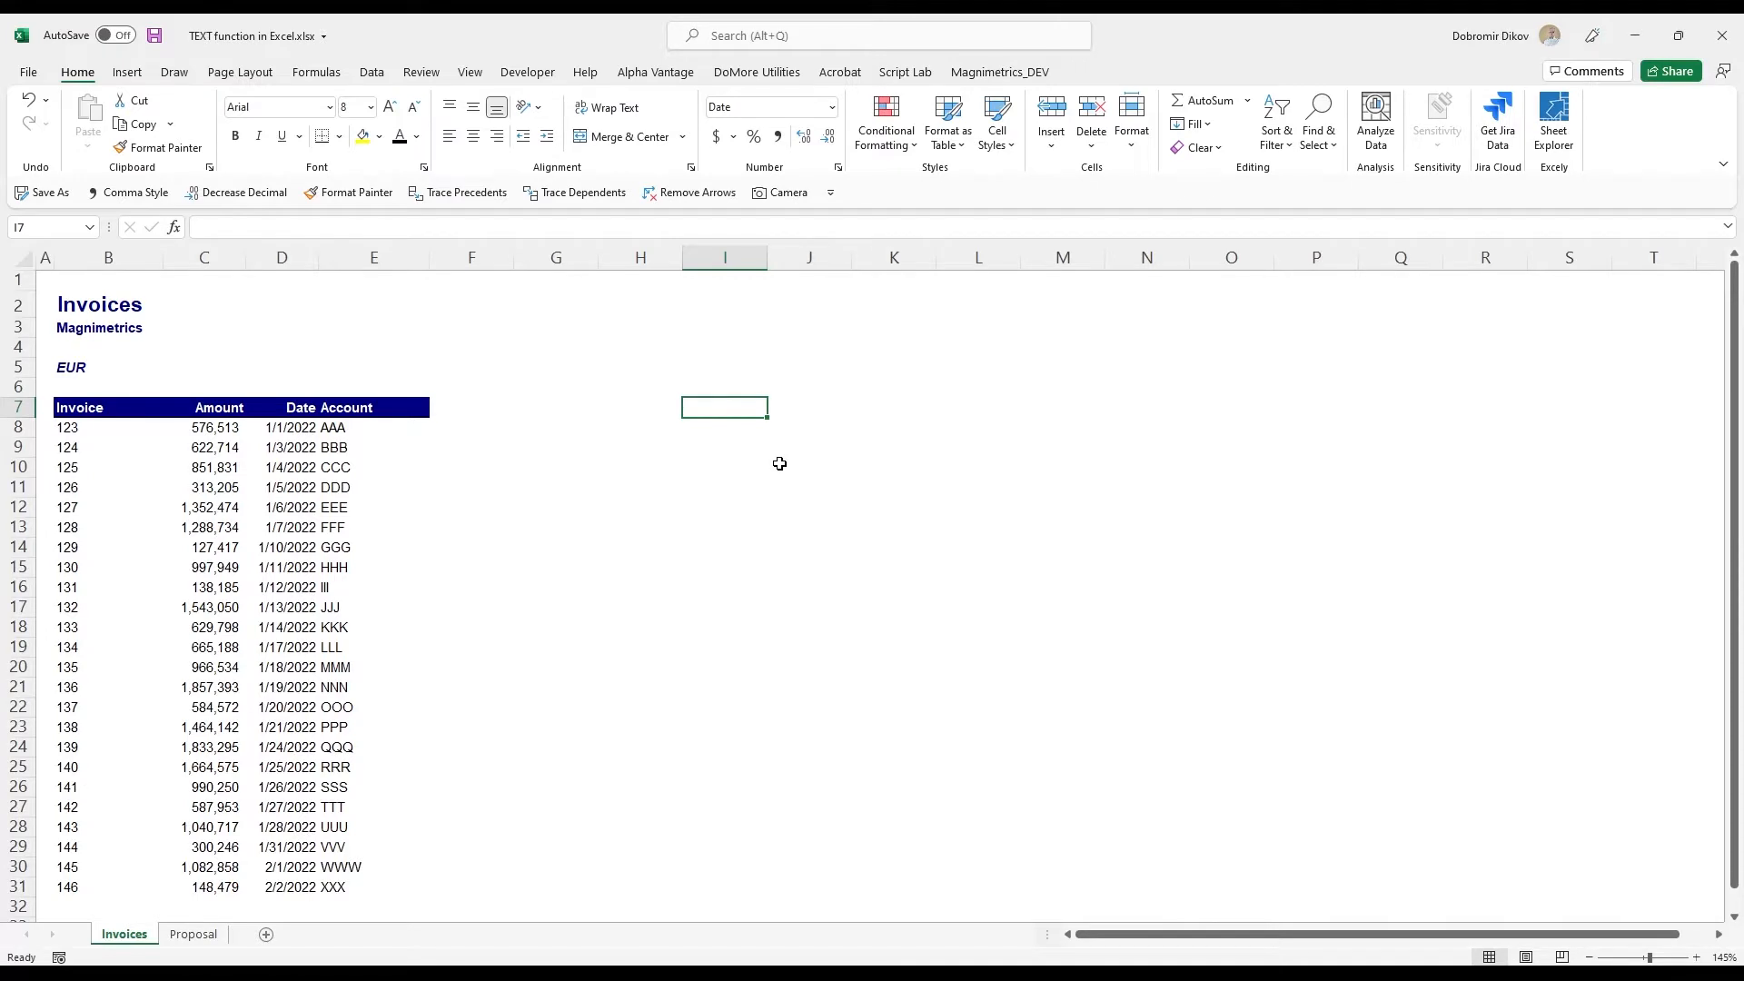
# - Enter the date 1/1/2022 in cell I7
pyautogui.write('1/1/')
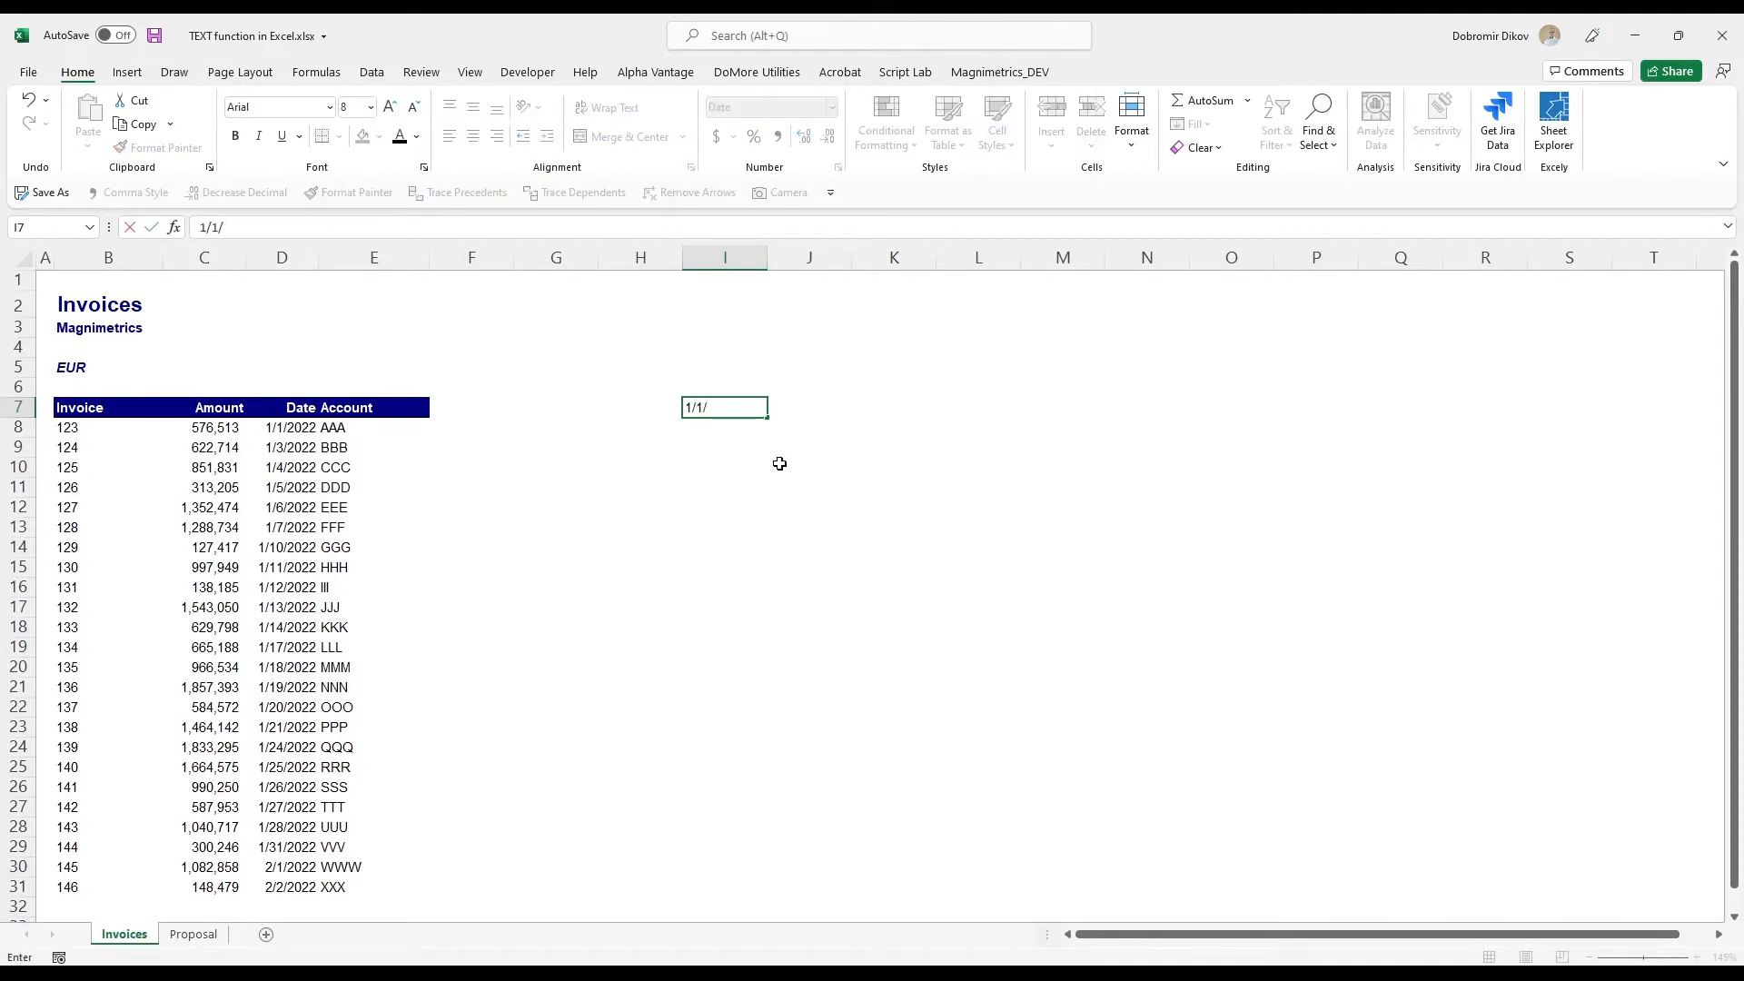
pyautogui.write('2022')
pyautogui.press('Tab')
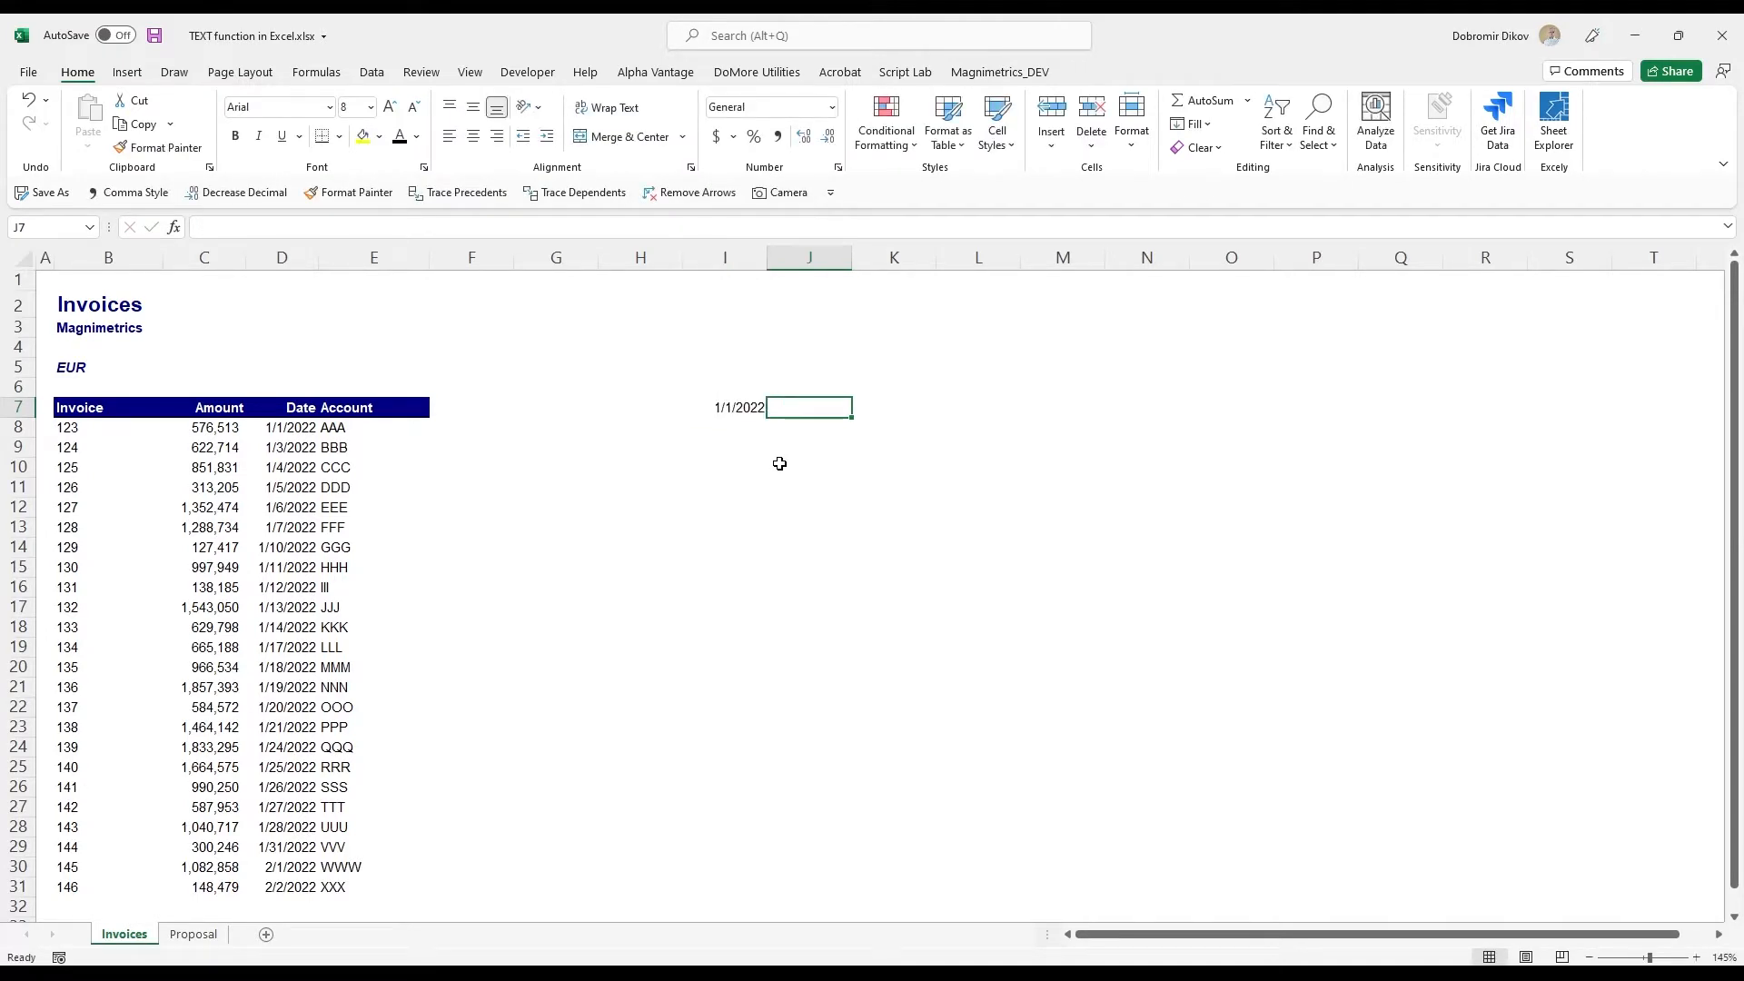
# - Examine the date number formats offered for cell I7, leaving its format as is
pyautogui.press('Left')
pyautogui.press('Right')
pyautogui.press('Left')
pyautogui.press('Right')
pyautogui.press('Left')
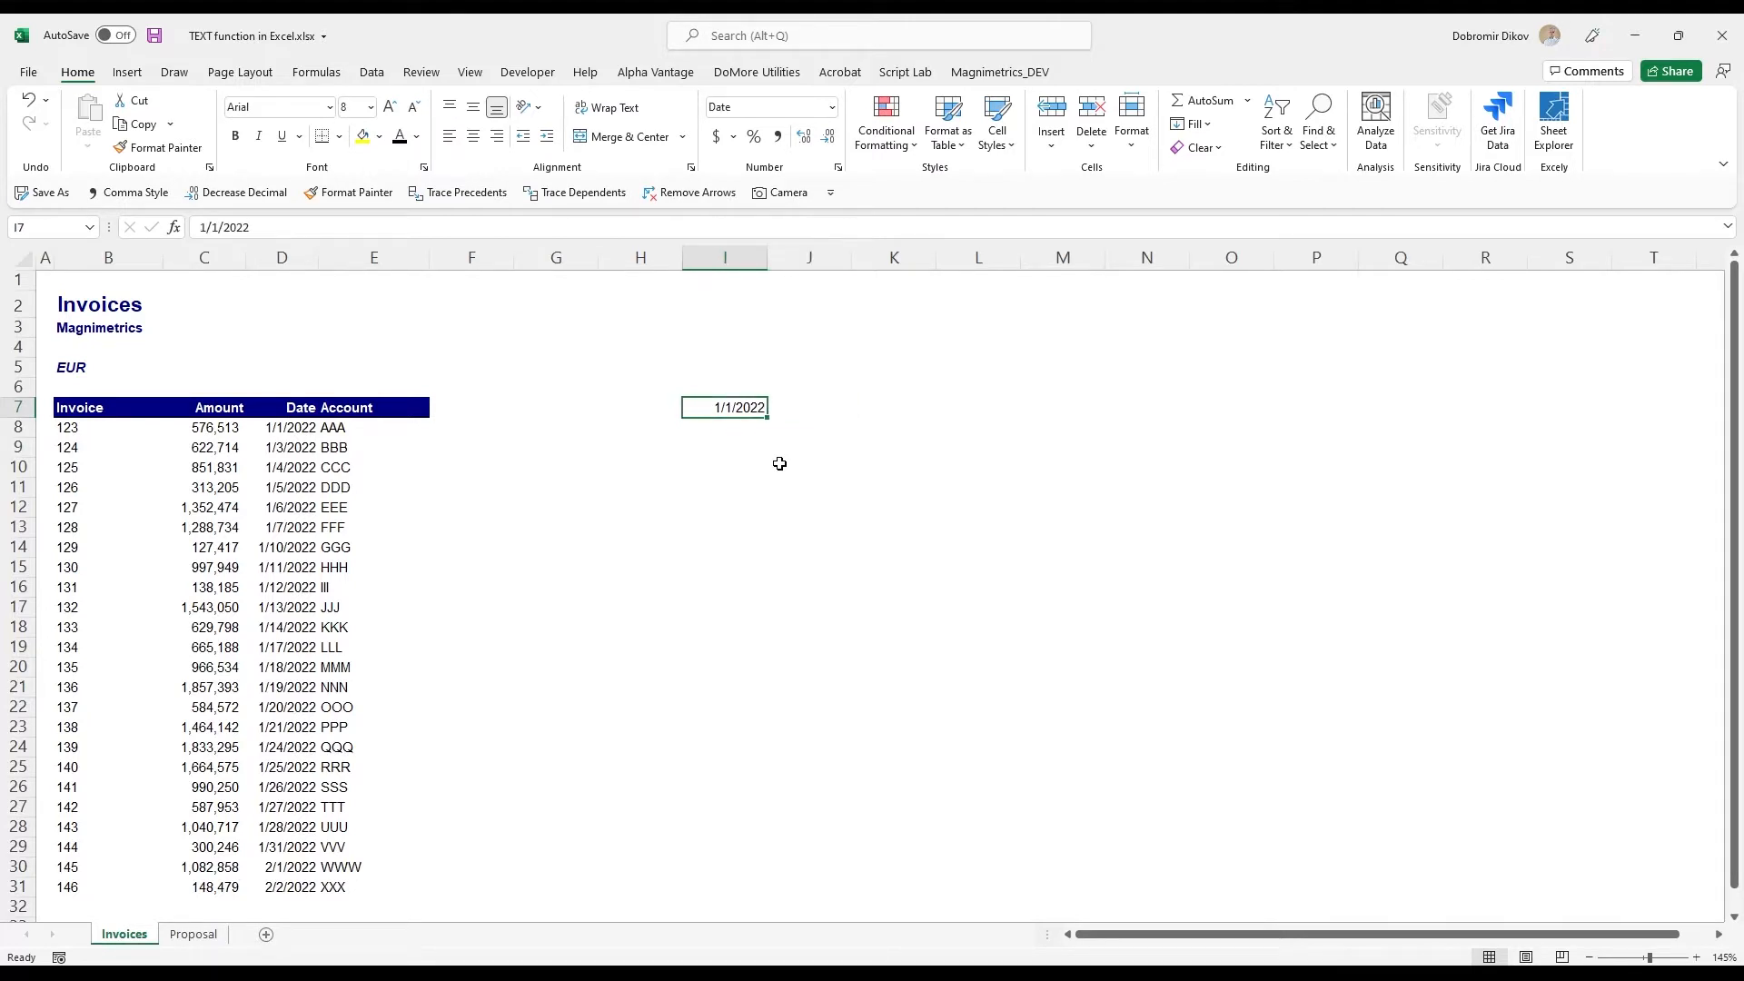
pyautogui.hotkey('ctrl', '1')
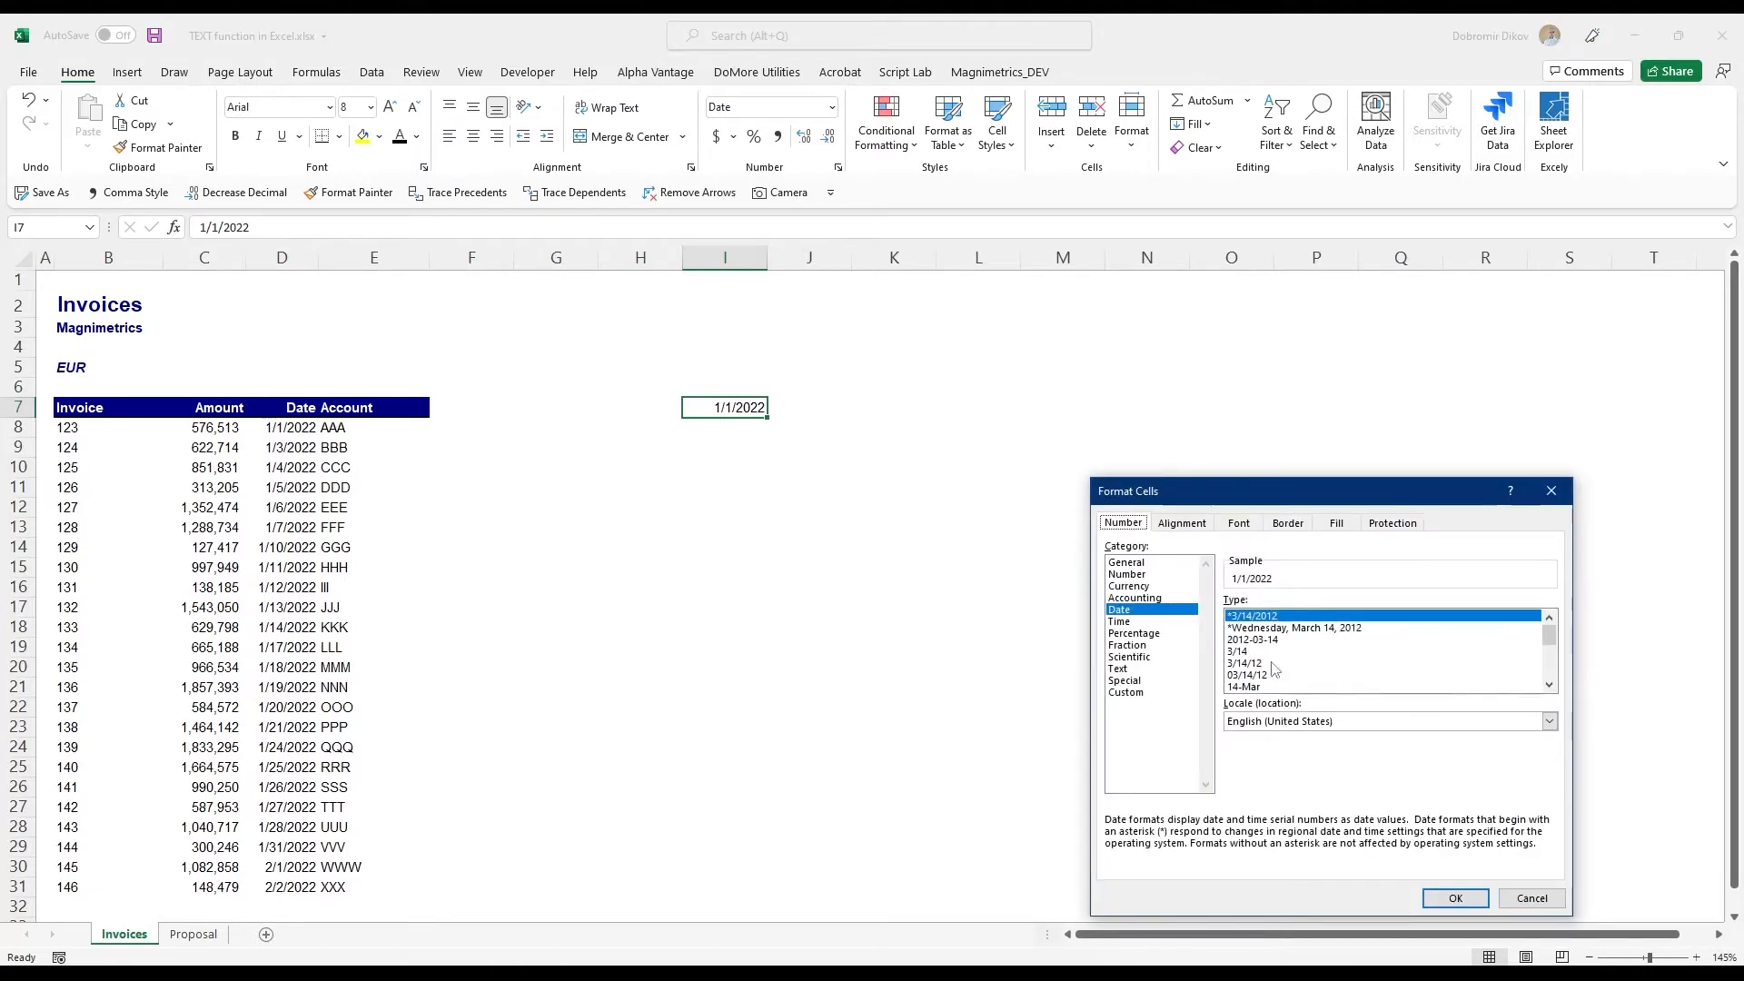
pyautogui.scroll(-2, 1291, 647)
pyautogui.scroll(2, 1286, 660)
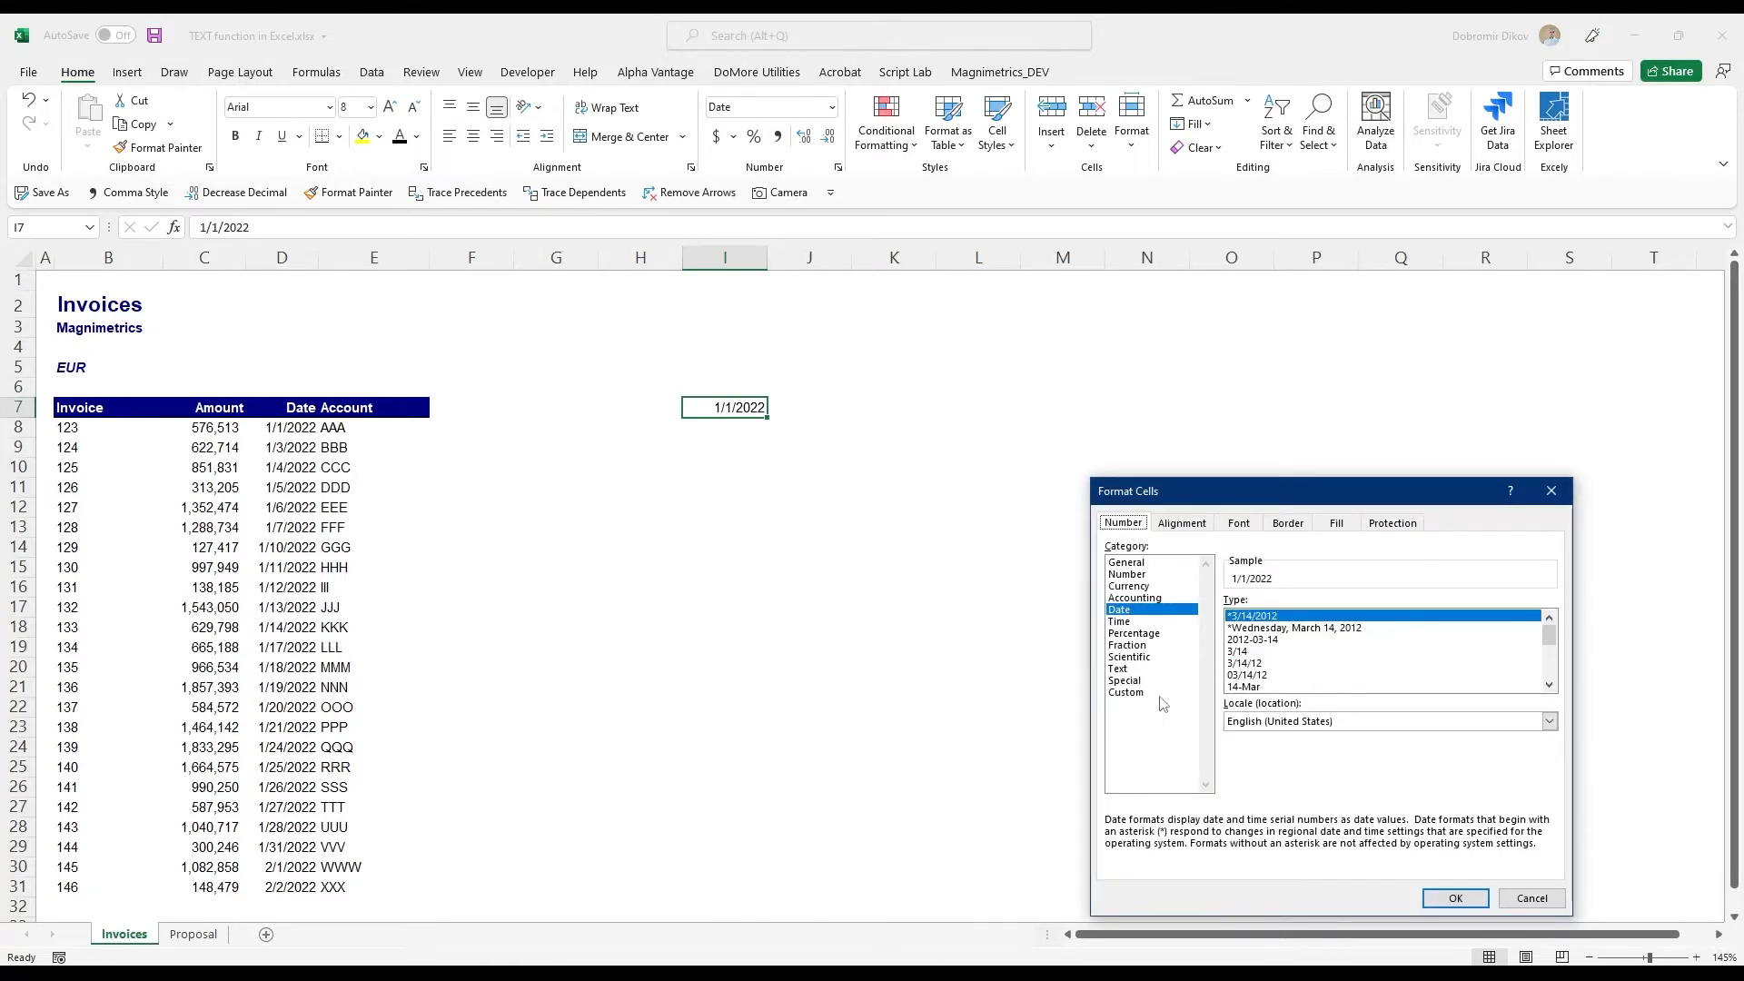
pyautogui.click(1531, 897)
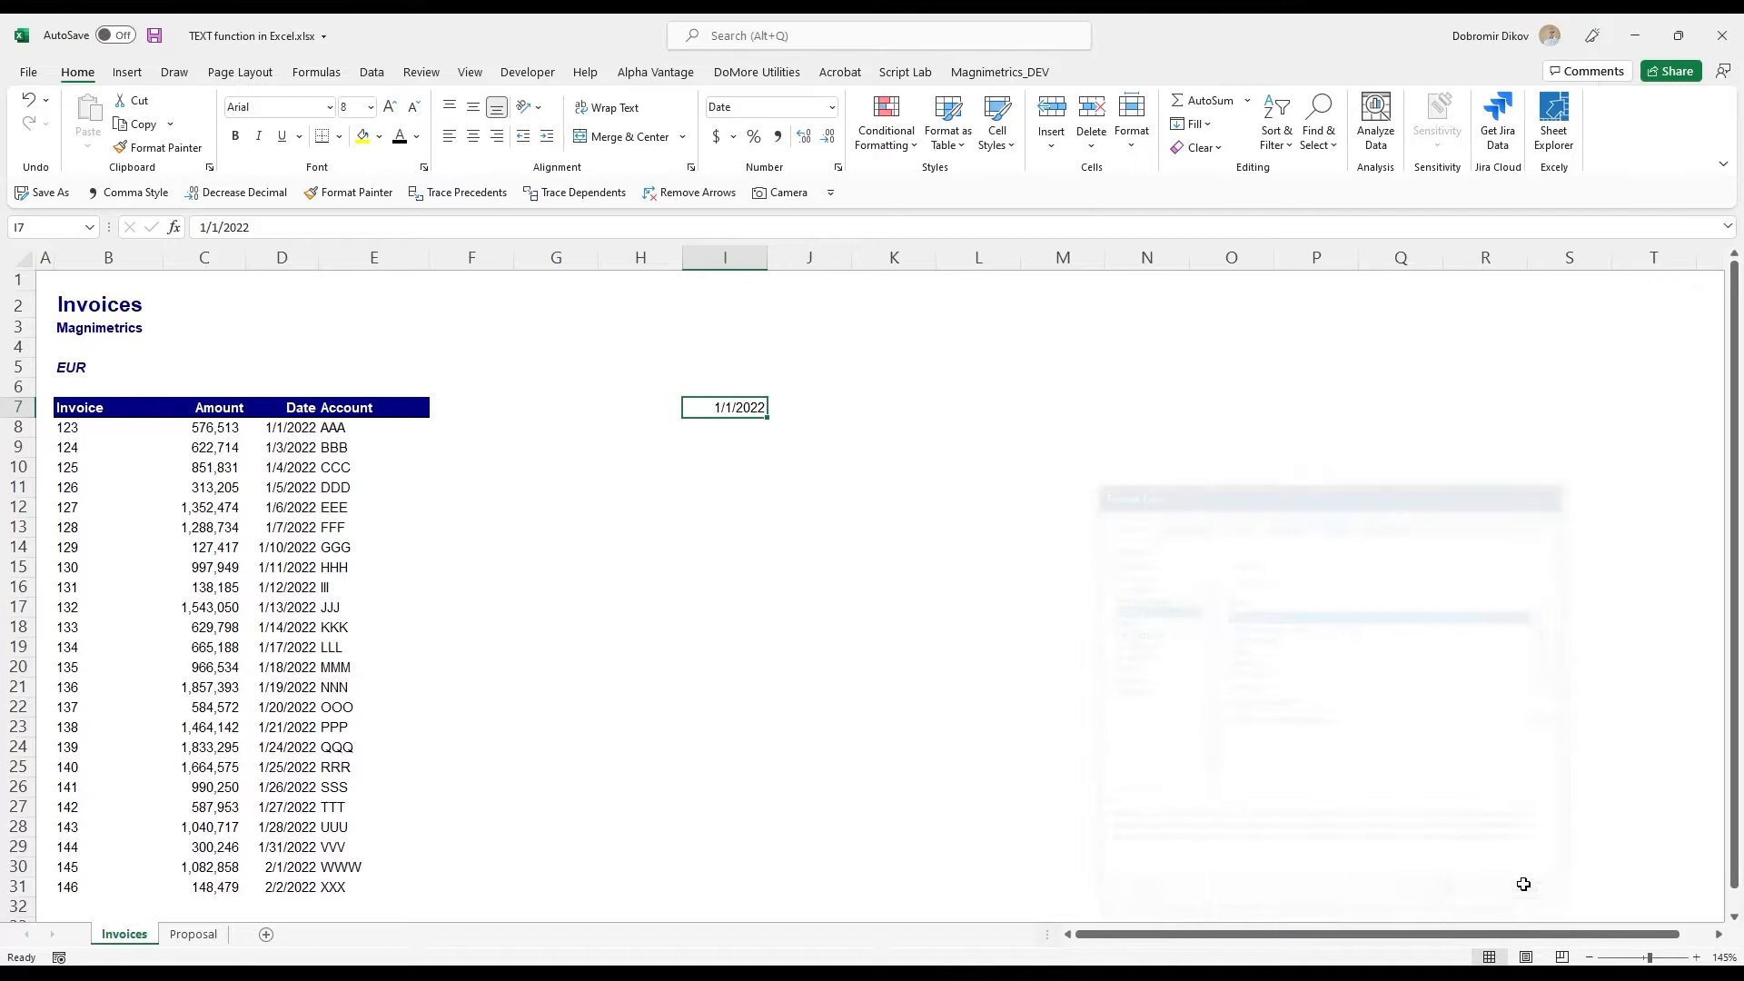
# - Enter =TEXT(I7,"d mmm yyyy") in cell J7 to convert the date in I7 to formatted text
pyautogui.click(808, 405)
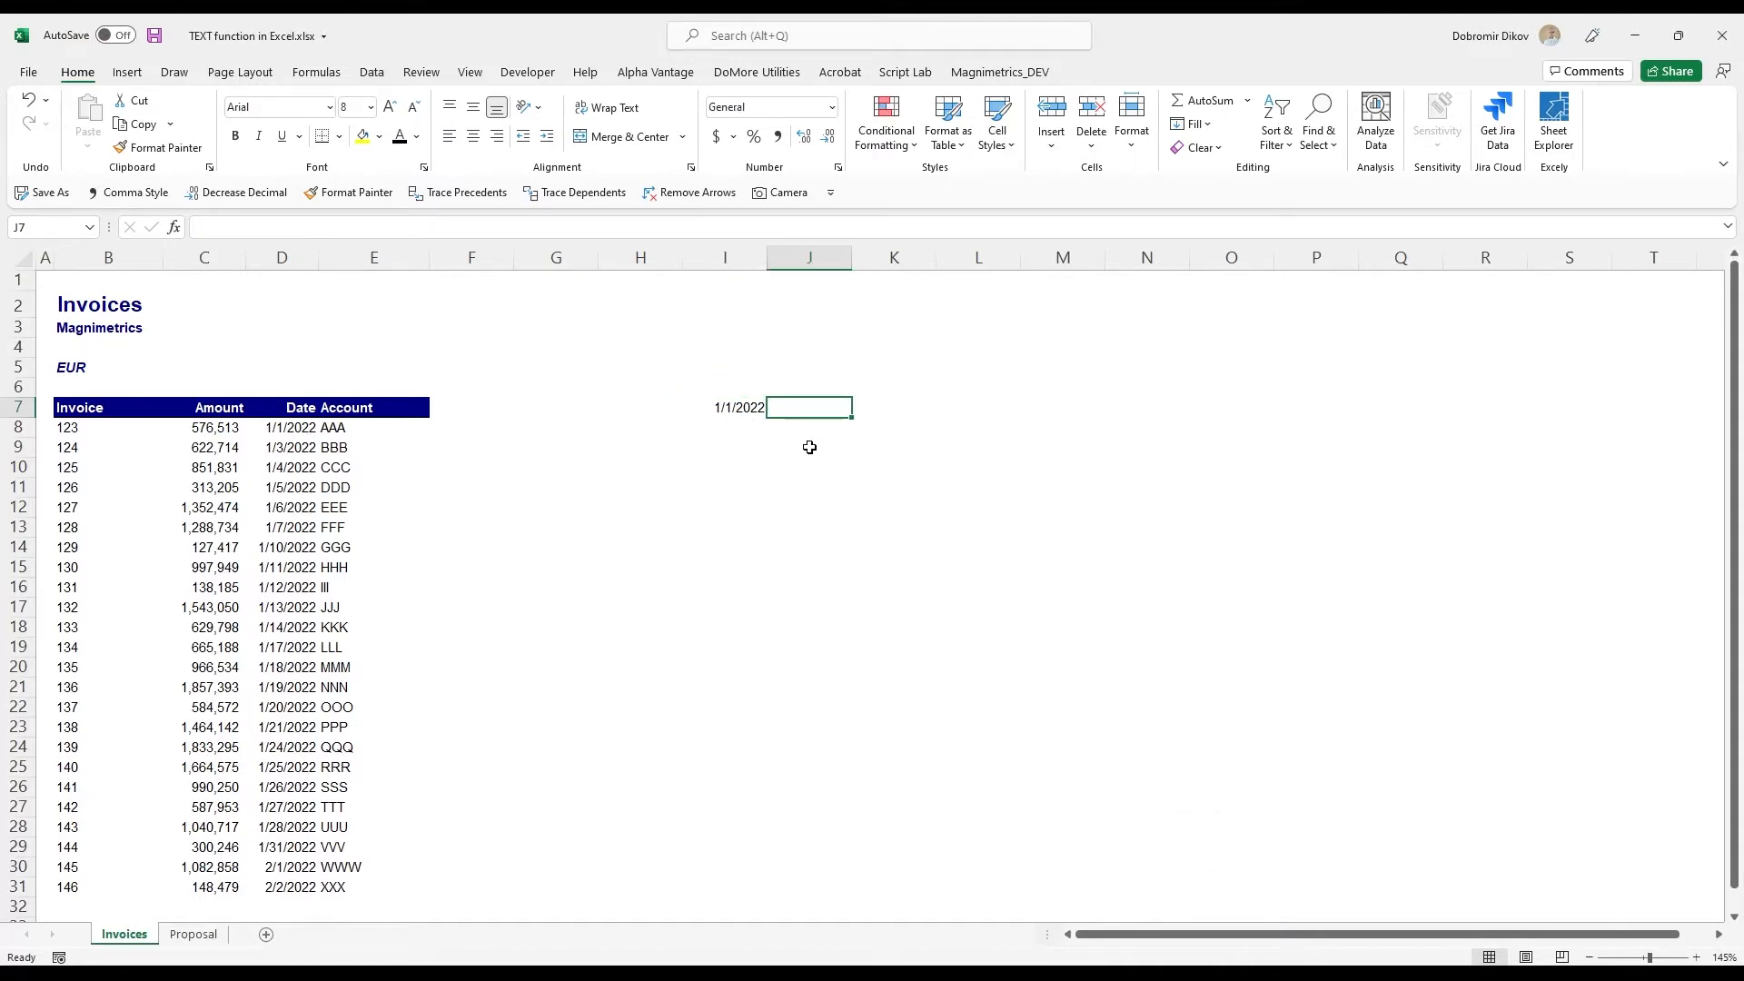
pyautogui.write('=text')
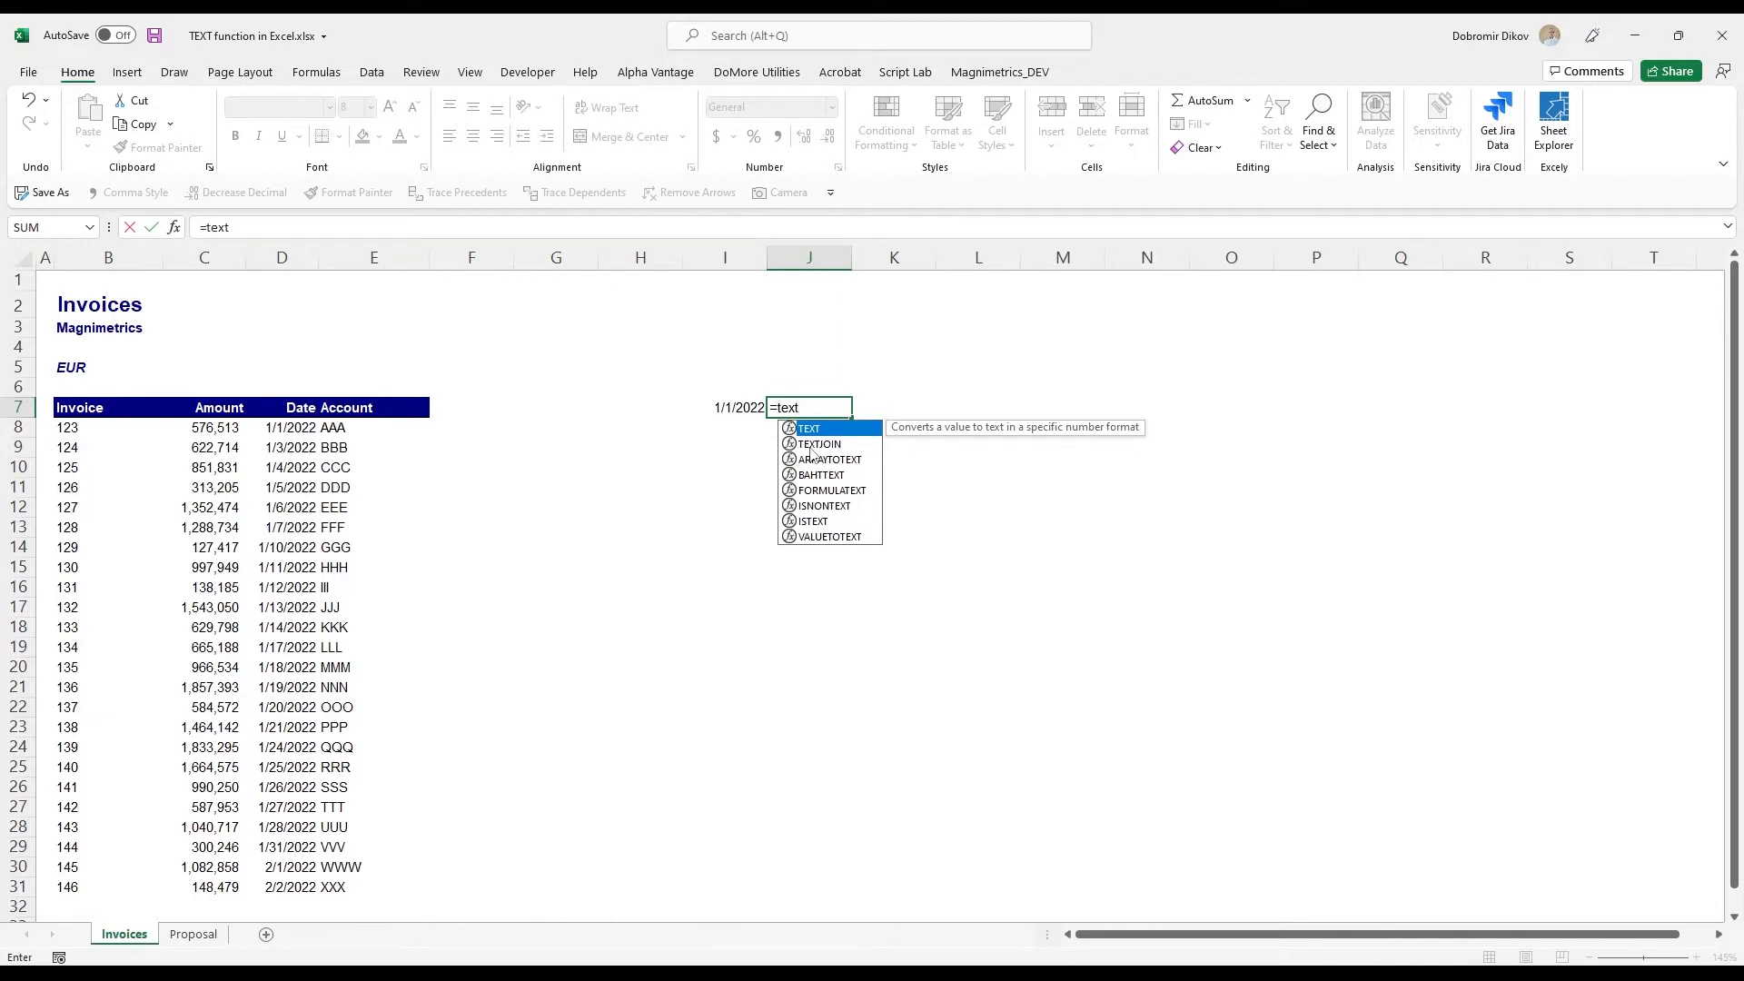
pyautogui.press('Tab')
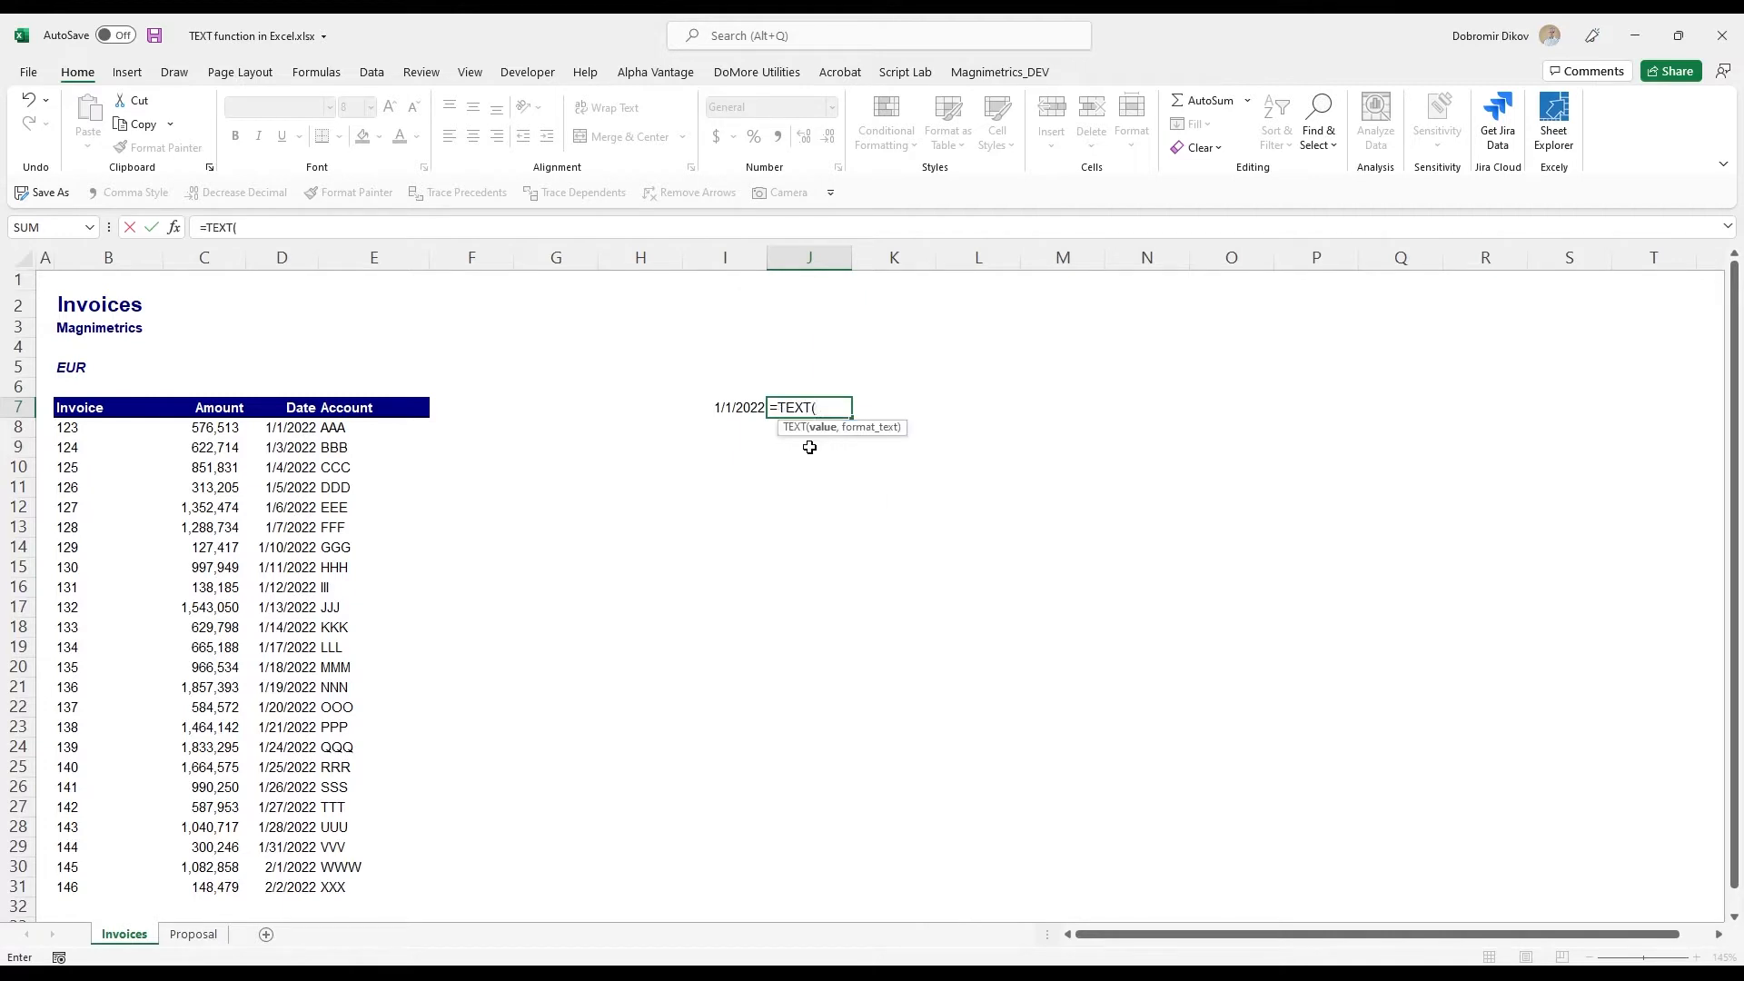
pyautogui.press('Left')
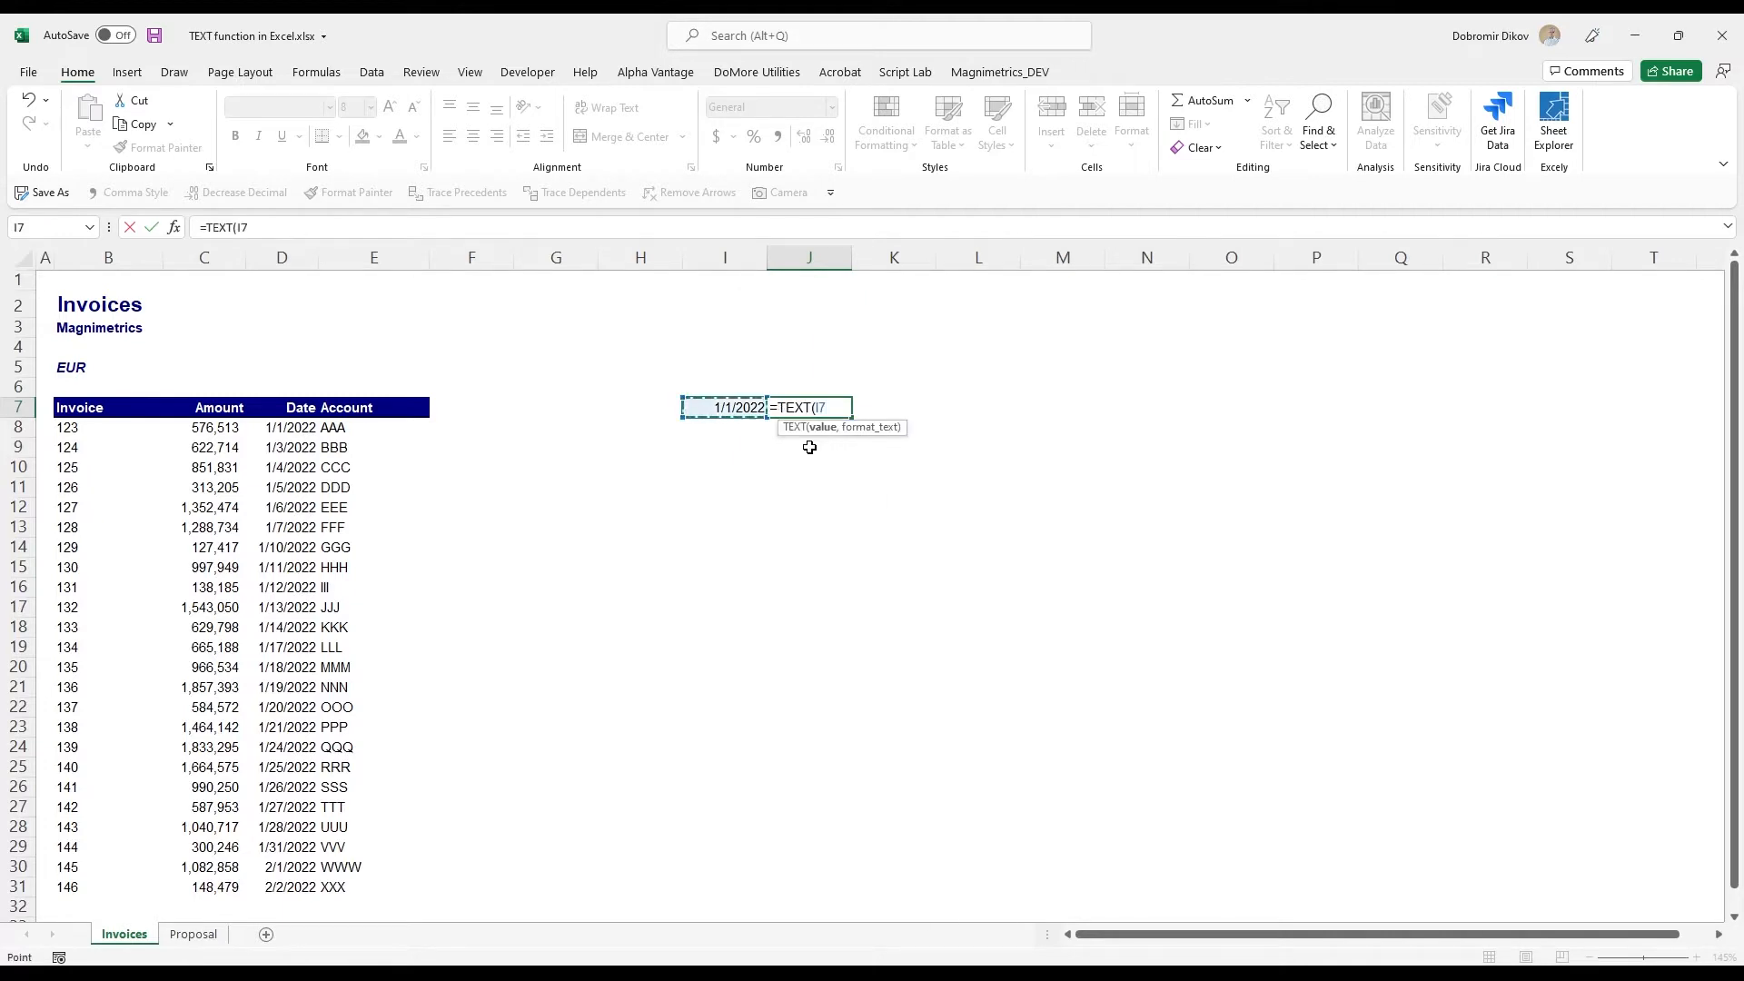
pyautogui.write(',')
pyautogui.write('"d mmm')
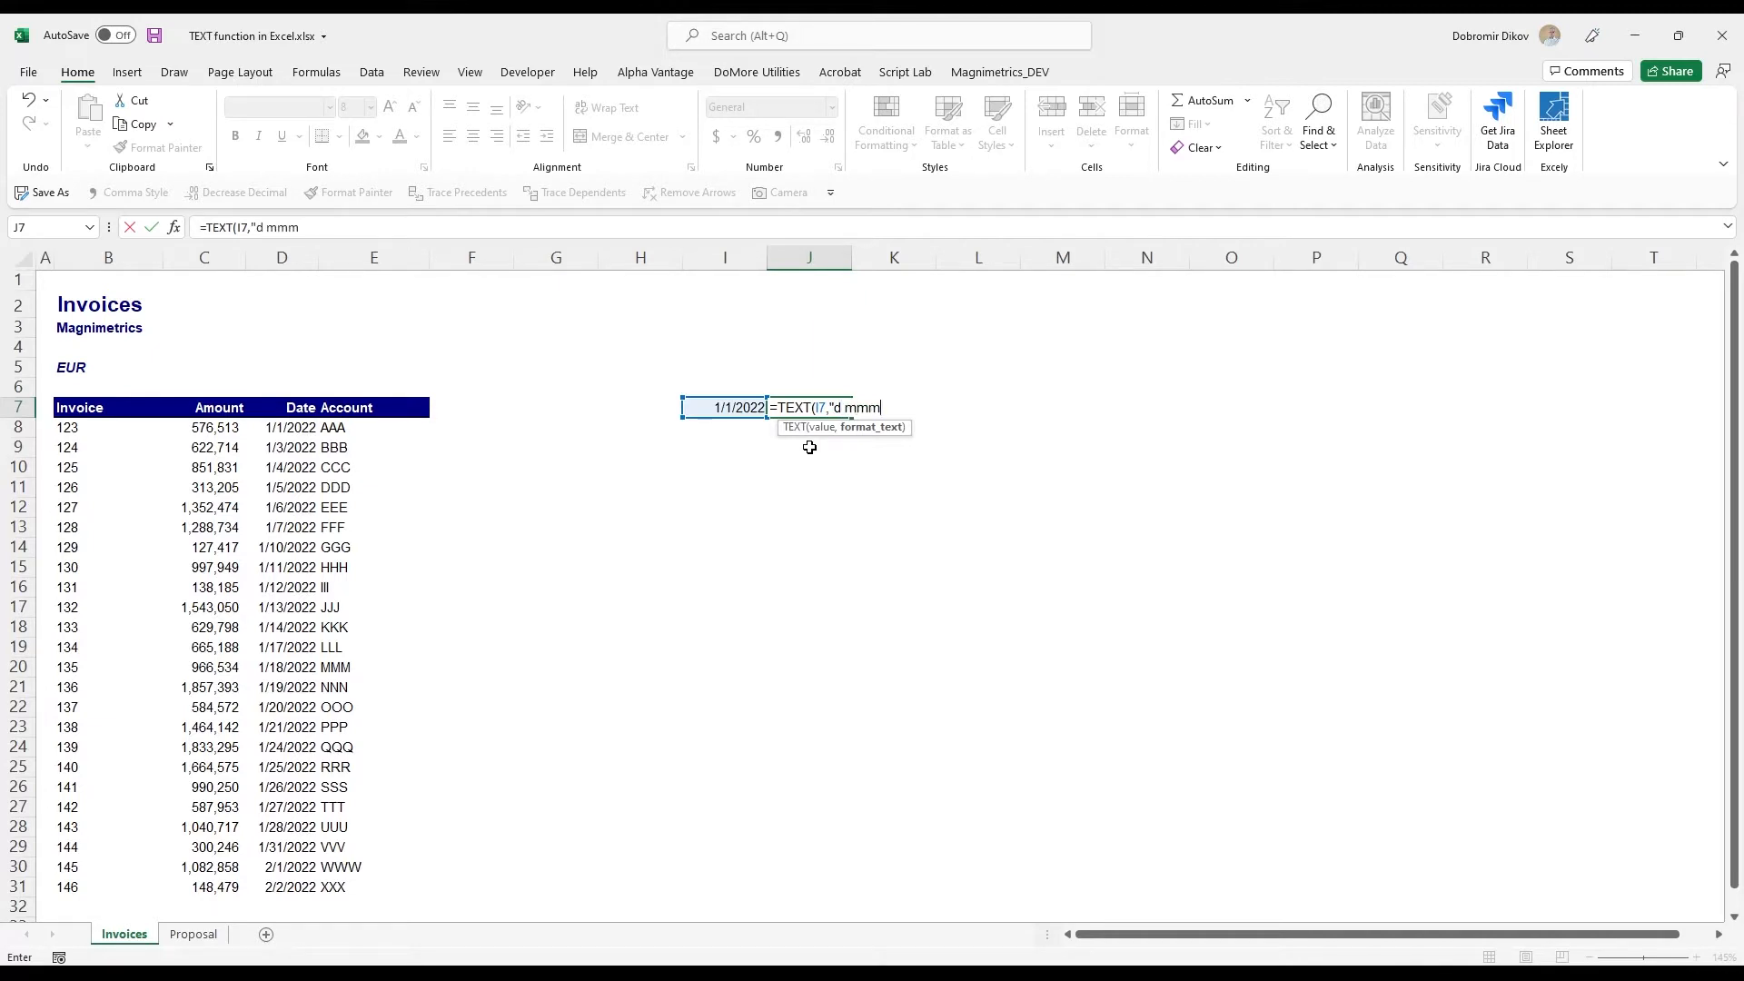
pyautogui.write(' yyyy"')
pyautogui.press('Return')
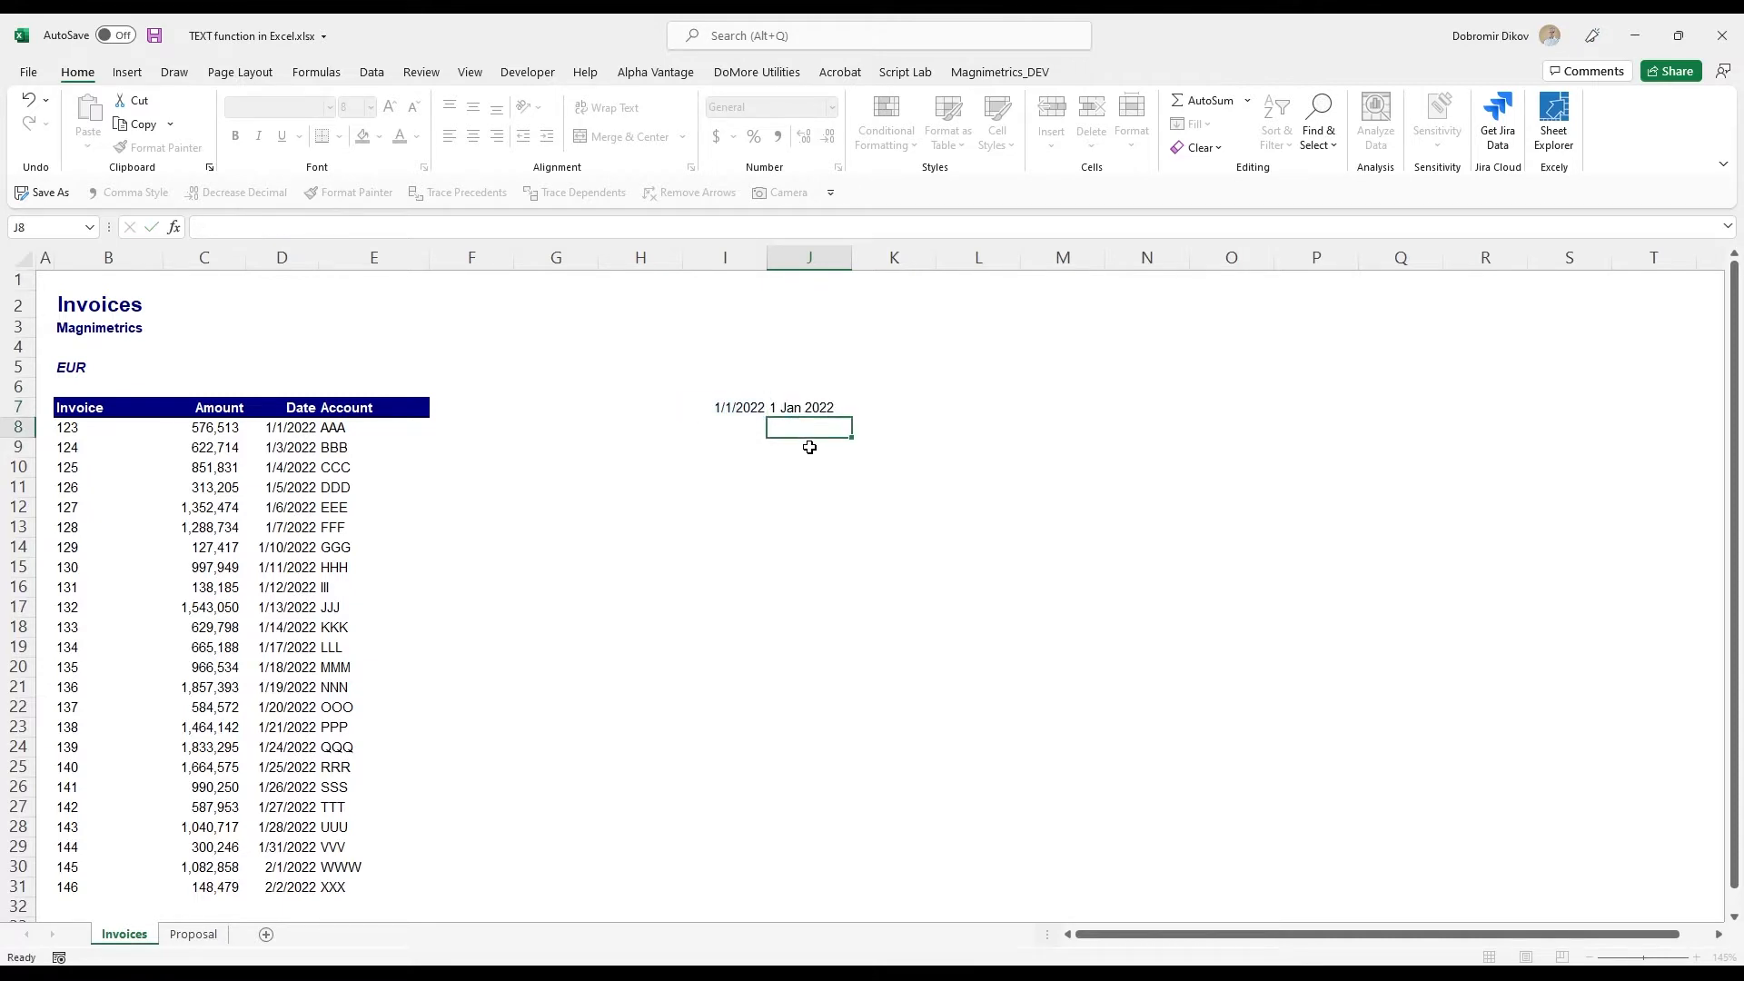
pyautogui.press('Up')
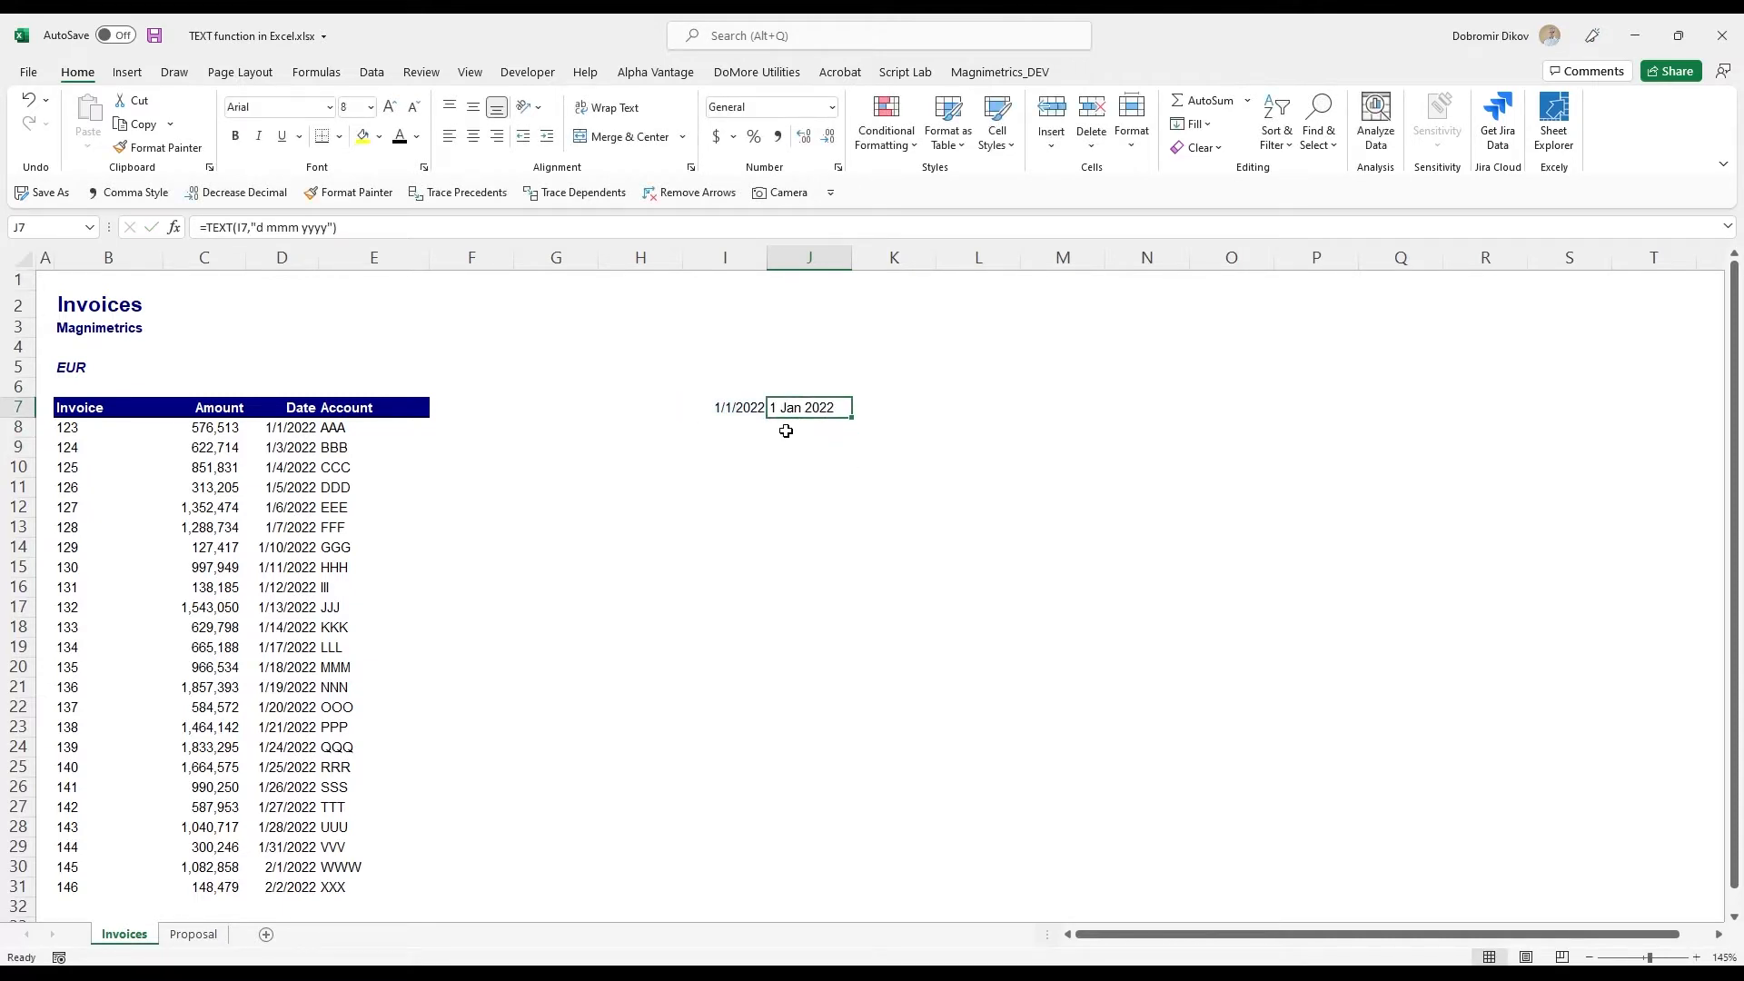
# - Clear the sample date and its TEXT formula from cells I7:J7 and return to the Invoice header
pyautogui.moveTo(732, 409); pyautogui.dragTo(798, 409)
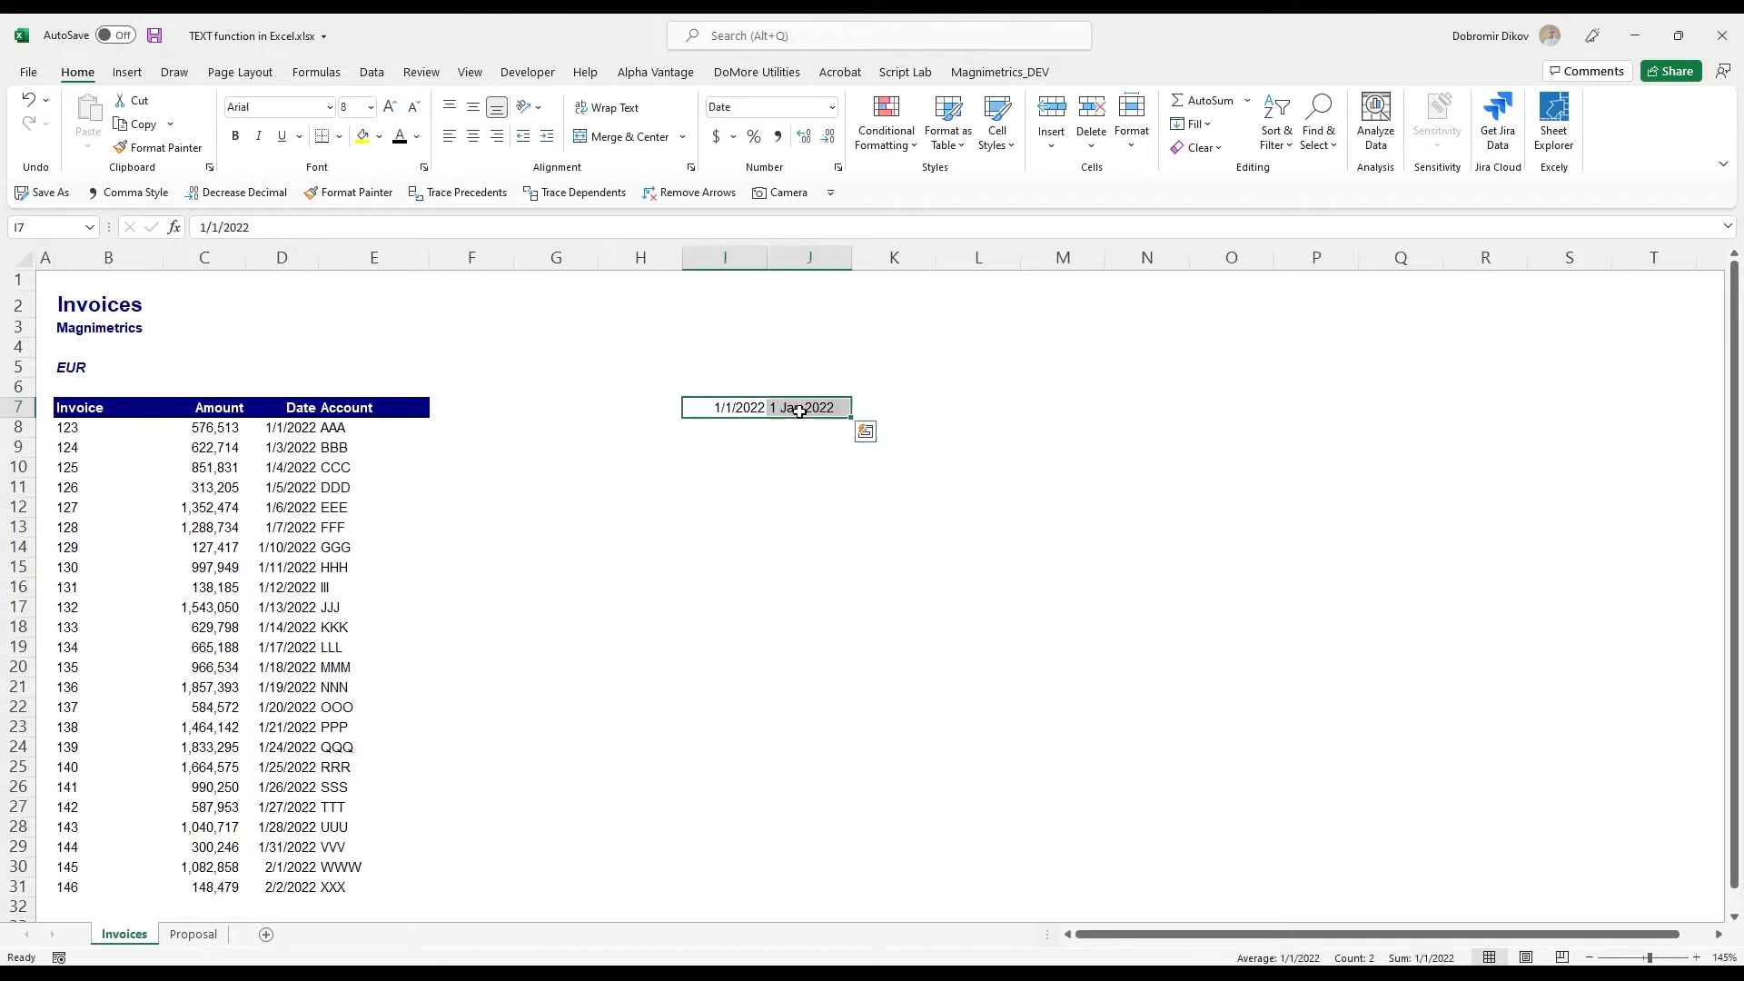
pyautogui.press('Delete')
pyautogui.press('Left')
pyautogui.hotkey('ctrl', 'Left')
pyautogui.hotkey('ctrl', 'Left')
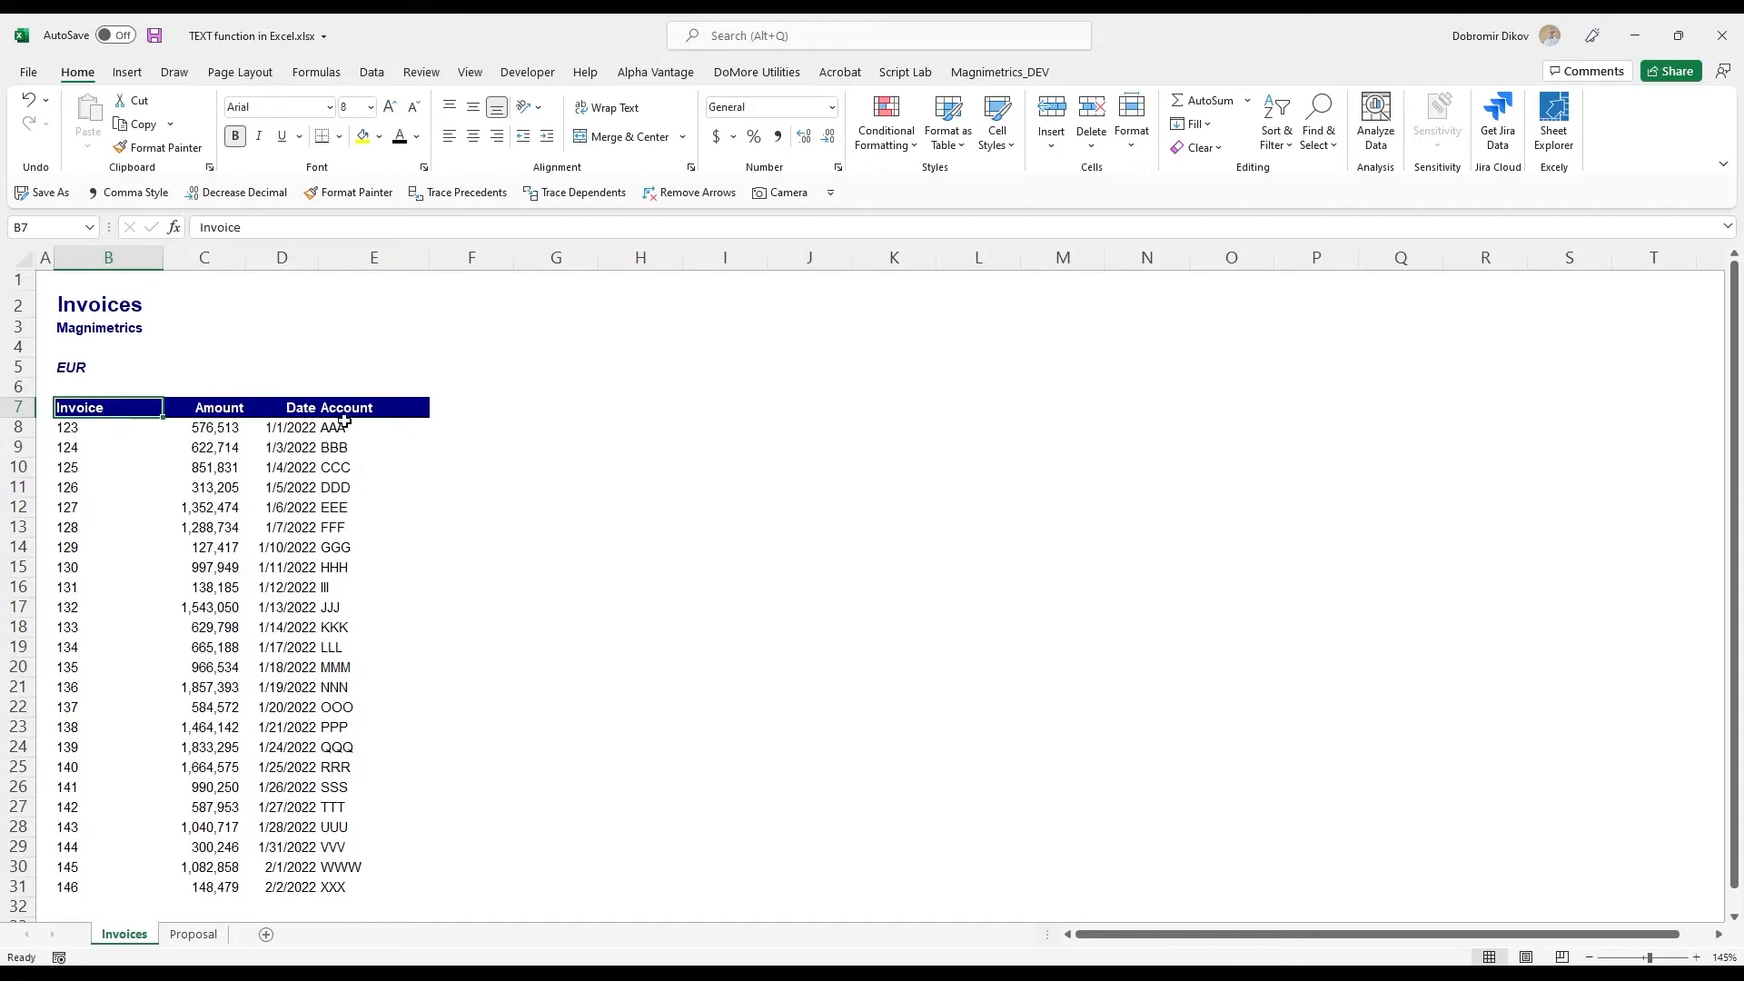
# - Examine the Account and Amount entries of the invoice table
pyautogui.moveTo(344, 425); pyautogui.dragTo(350, 886)
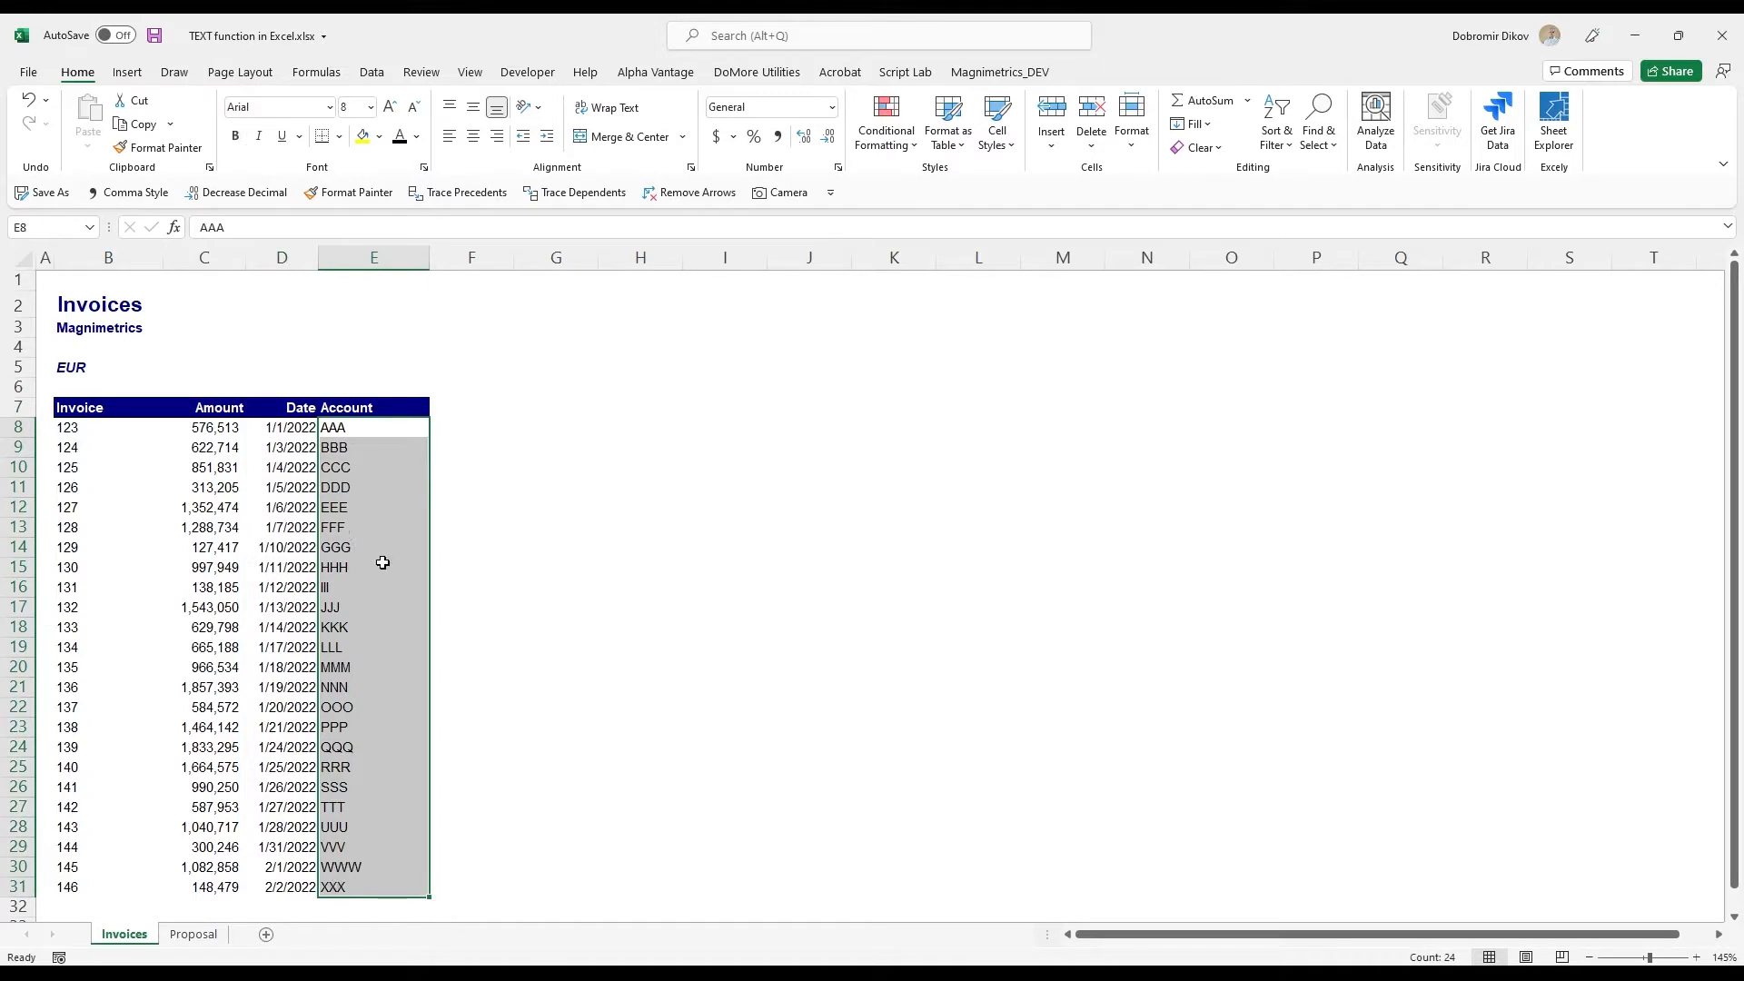
pyautogui.moveTo(361, 433); pyautogui.dragTo(350, 885)
pyautogui.click(362, 589)
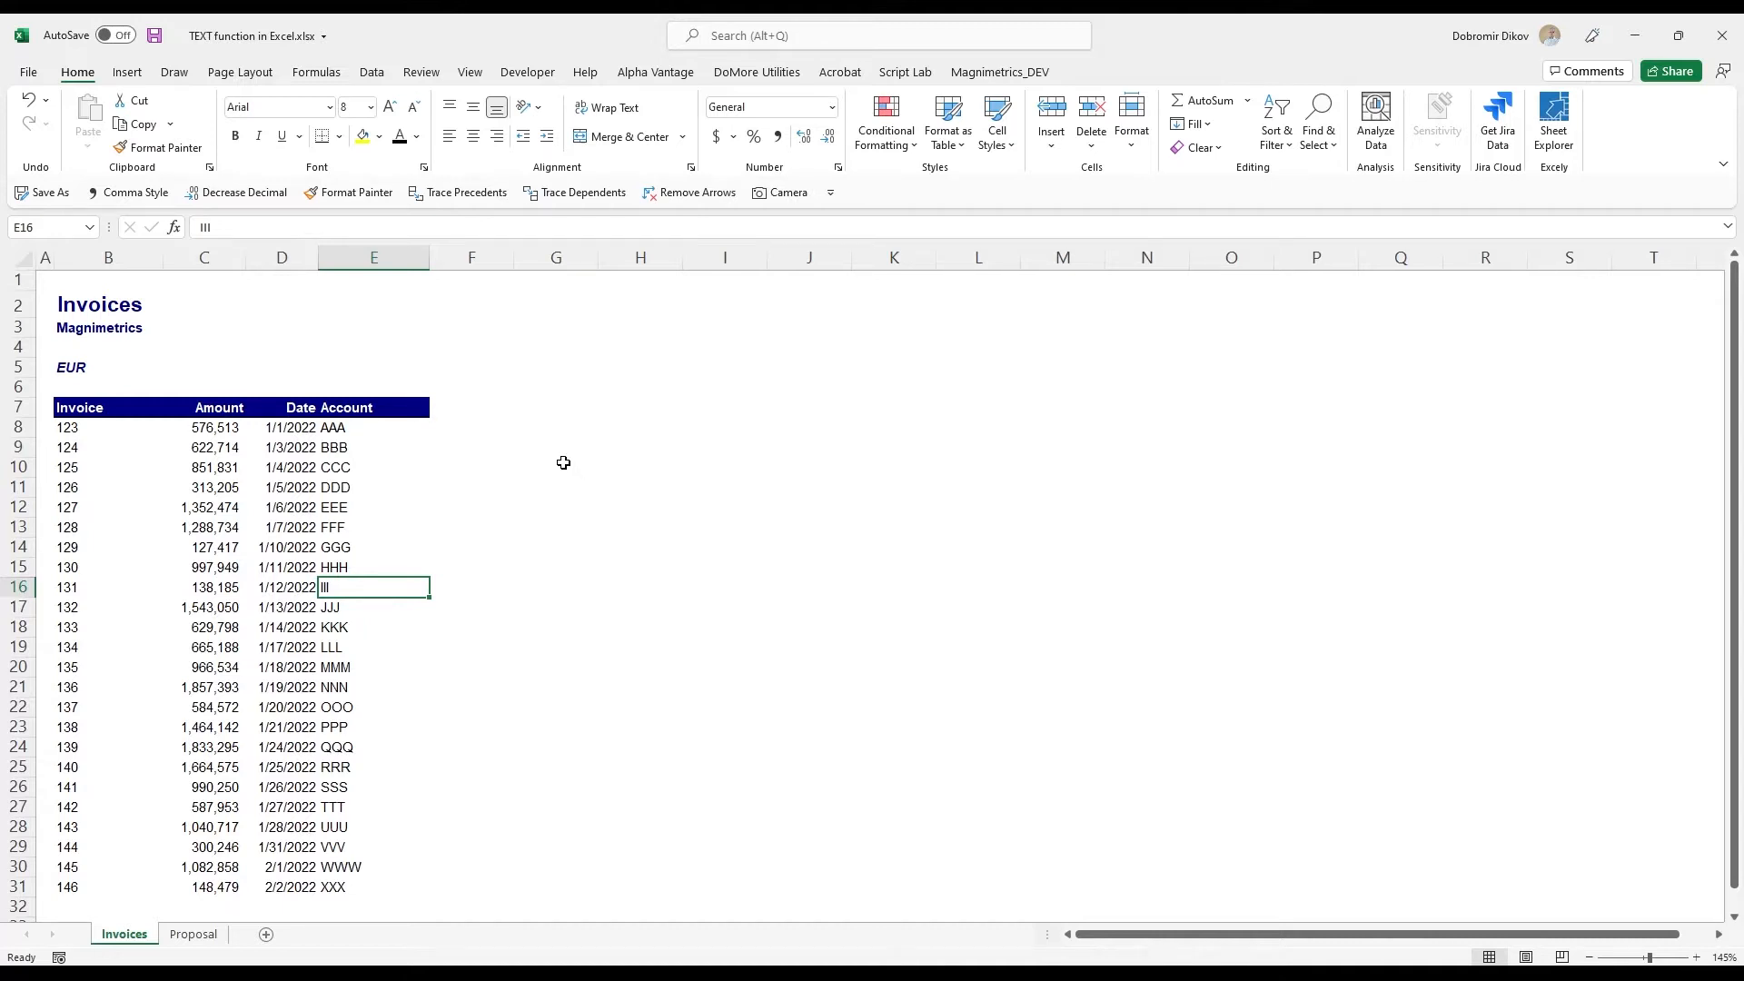
pyautogui.click(548, 408)
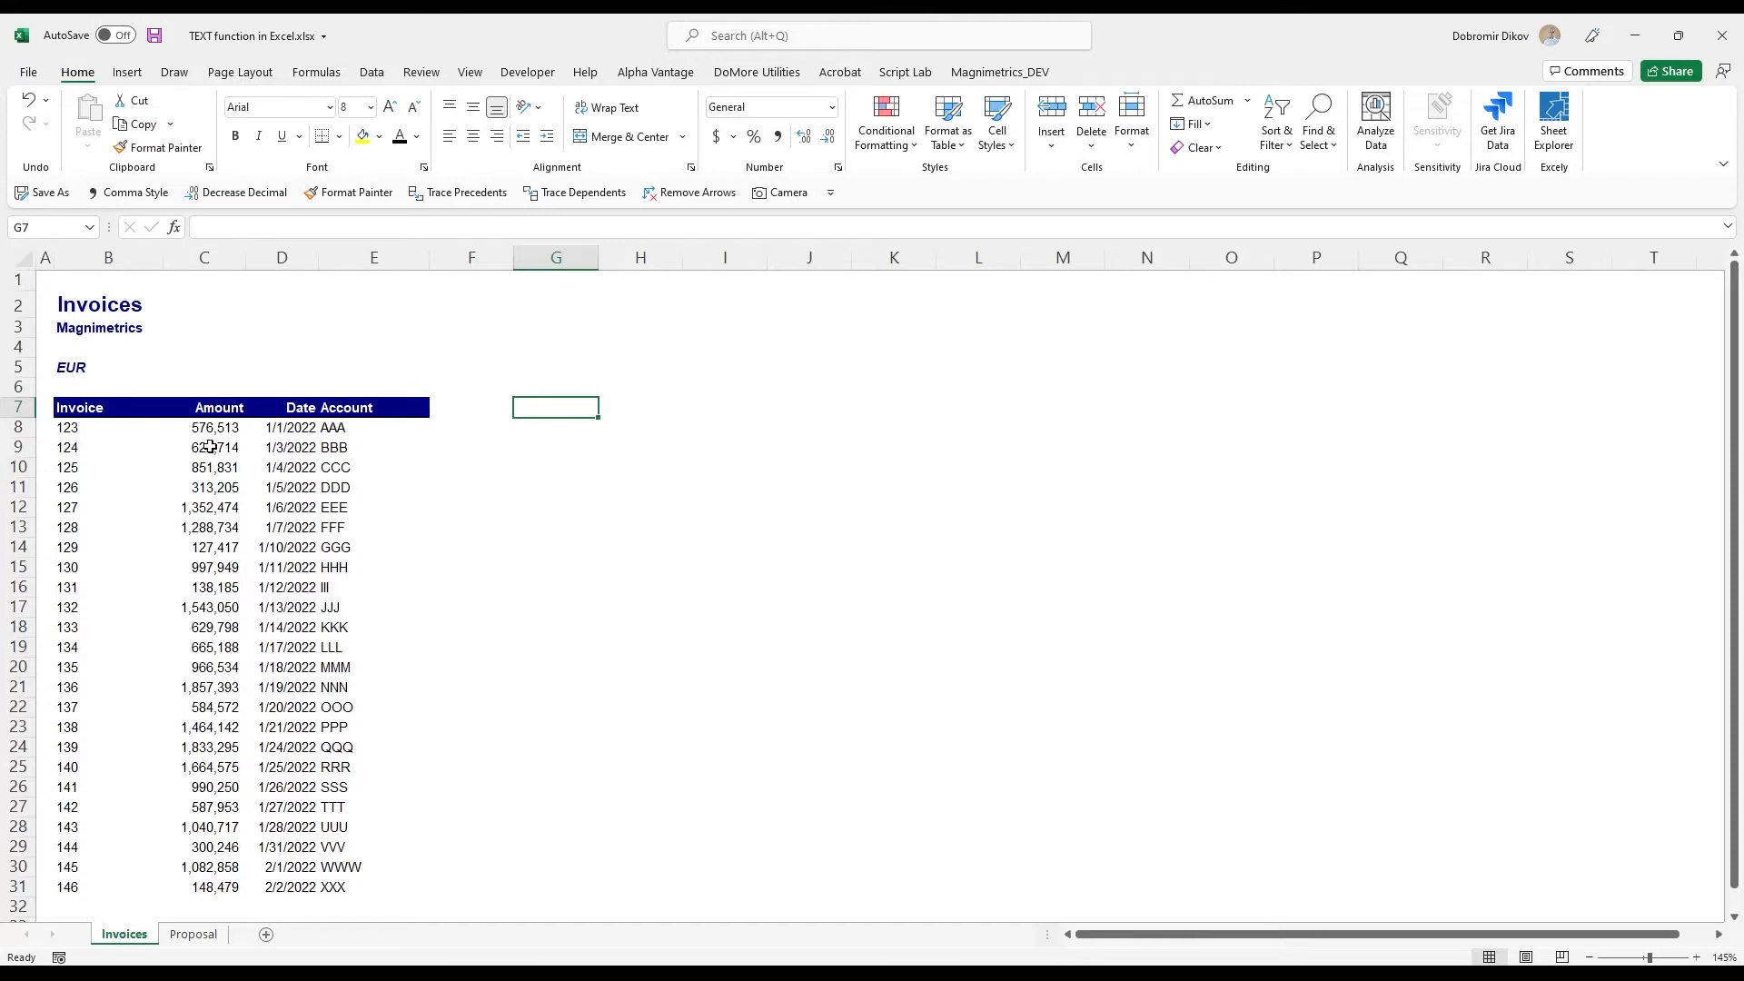
pyautogui.moveTo(218, 435); pyautogui.dragTo(227, 699)
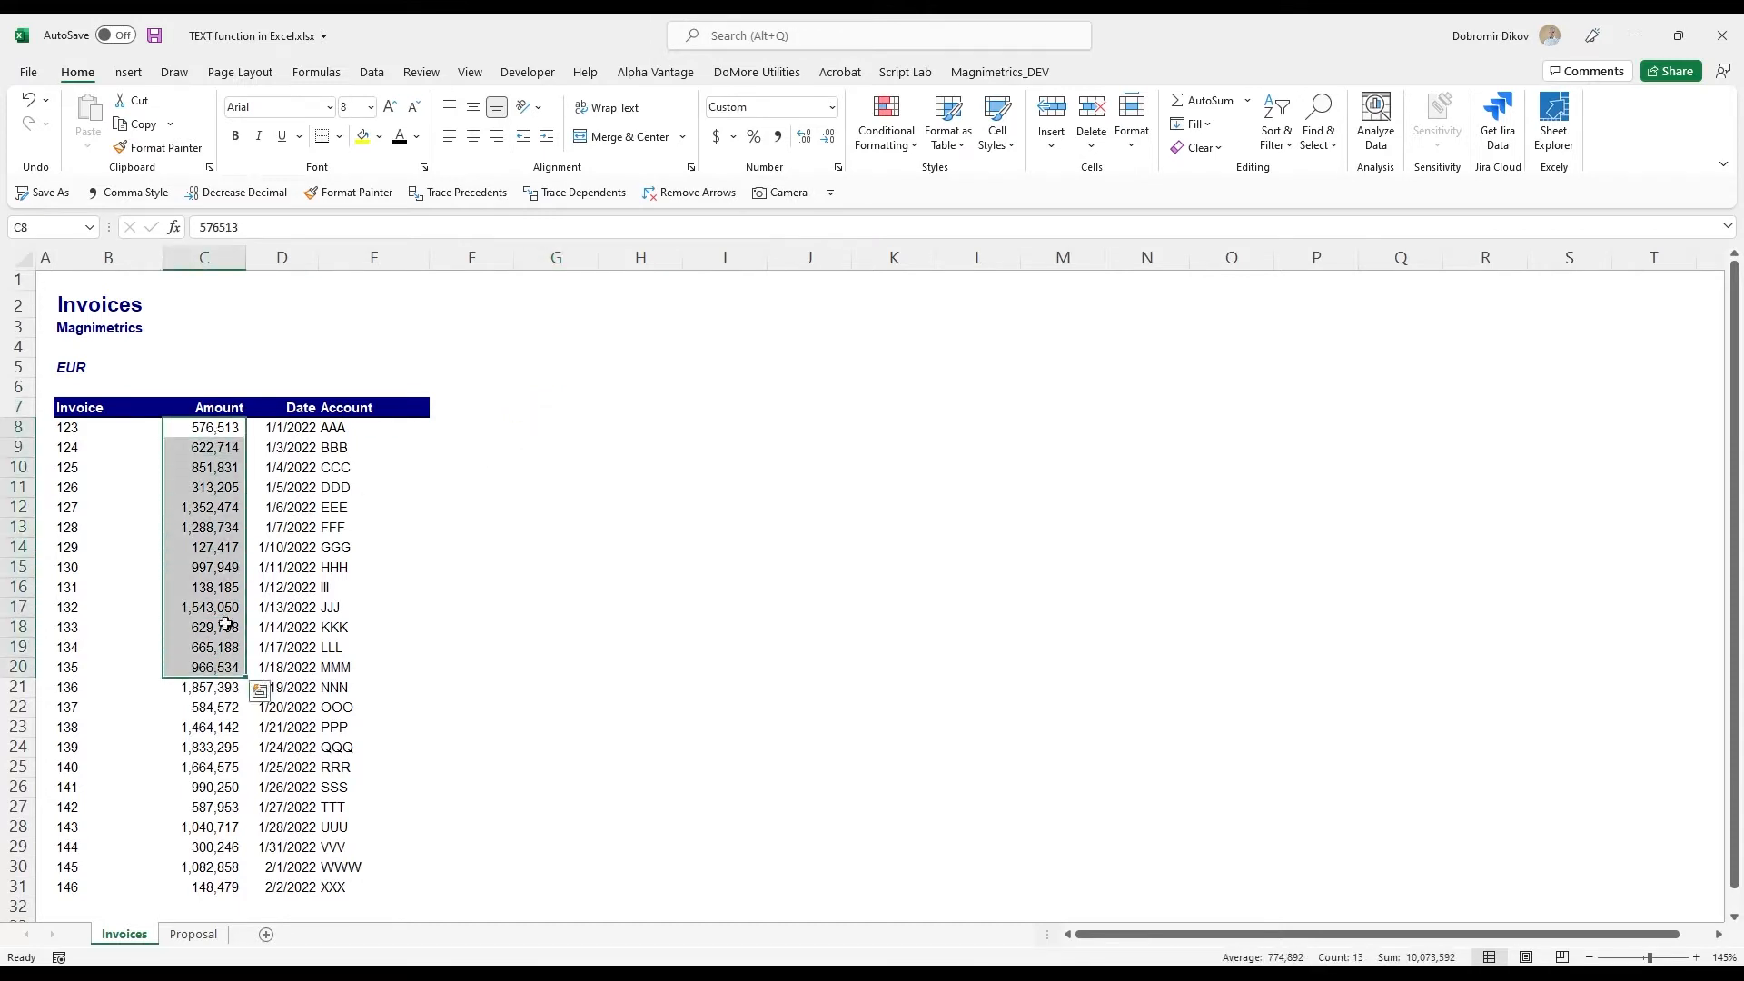
pyautogui.click(229, 507)
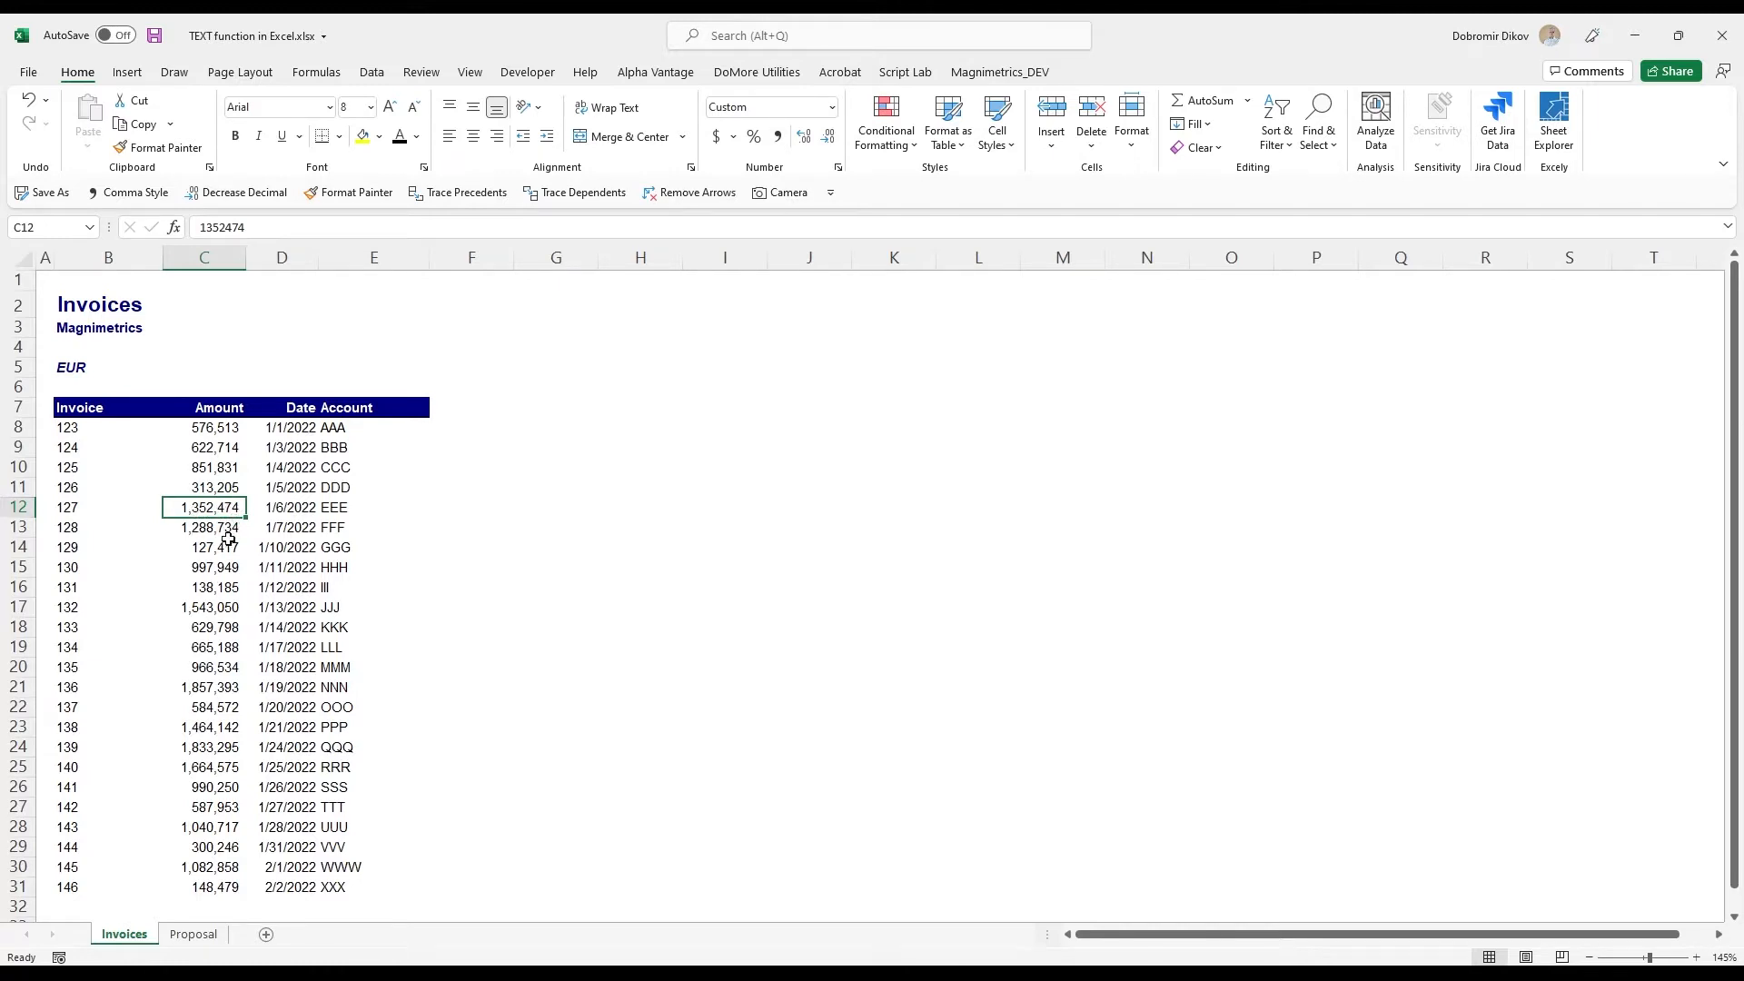
# - Enter the heading "Mail Merge" in cell G6 and make it bold
pyautogui.click(553, 411)
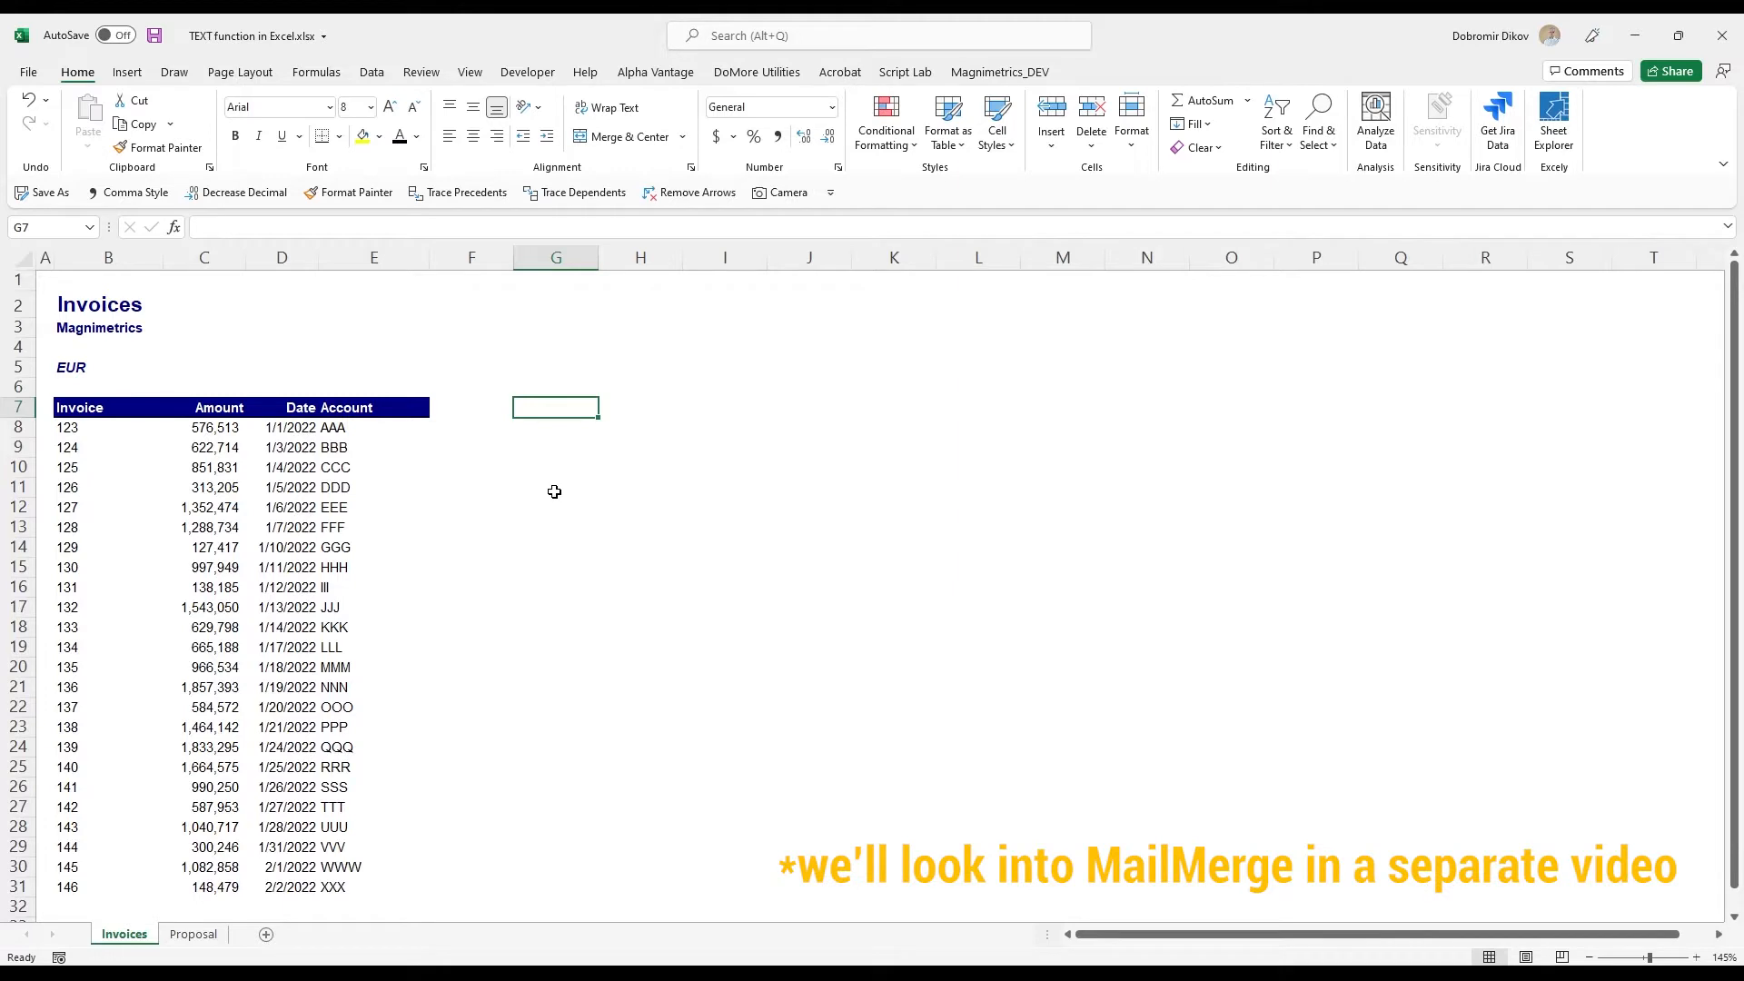
pyautogui.write('Mail Merge')
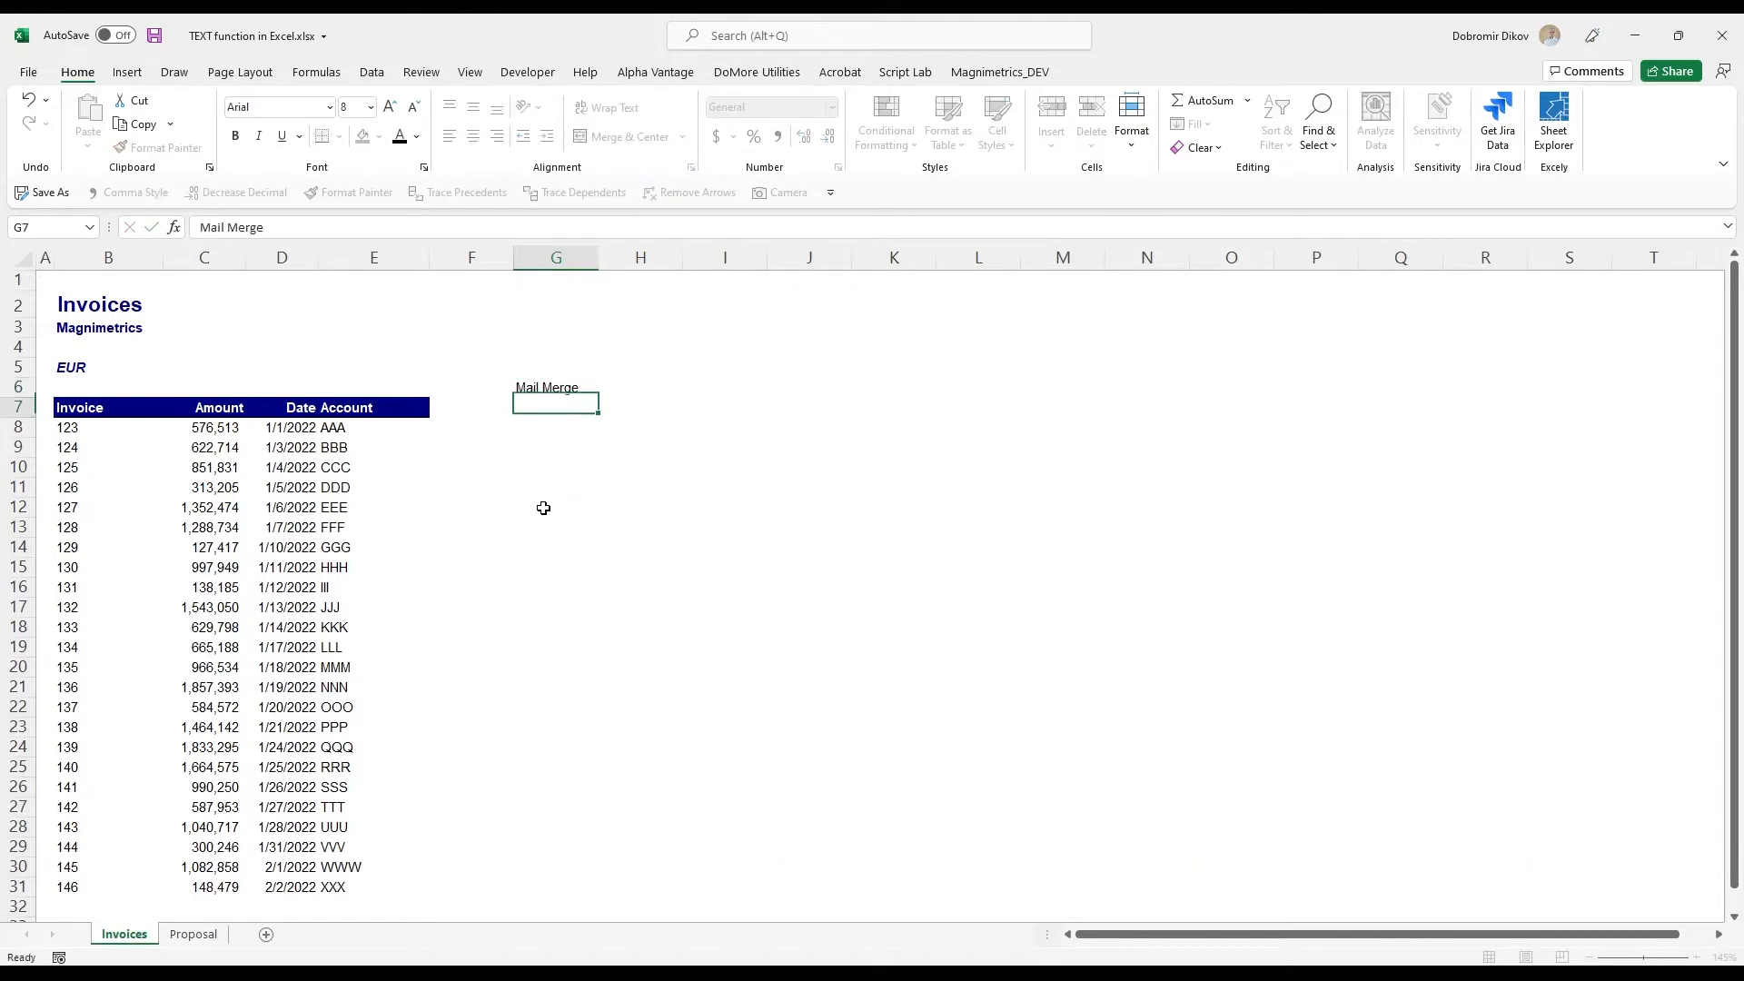
pyautogui.hotkey('ctrl', 'Return')
pyautogui.hotkey('ctrl', 'b')
pyautogui.press('Down')
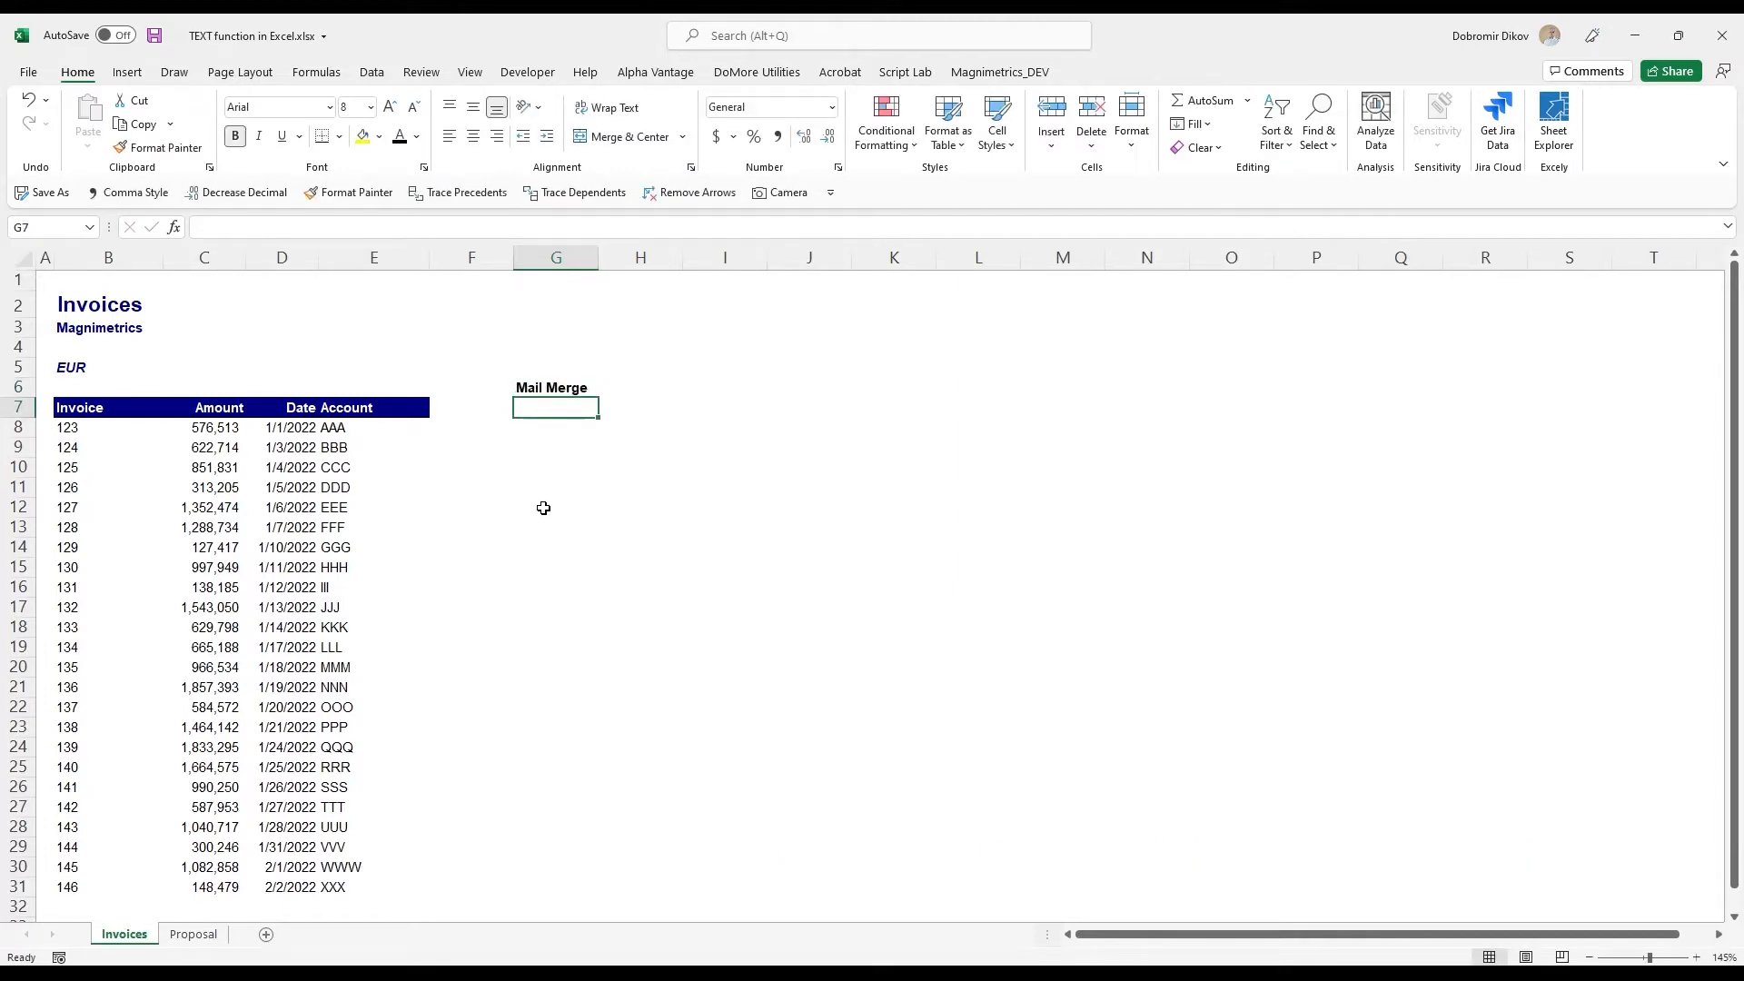
# - Copy the Account header cell E7 to G7 and replace its text with "Invoice"
pyautogui.press('Left')
pyautogui.press('Left')
pyautogui.hotkey('ctrl', 'c')
pyautogui.press('Right')
pyautogui.press('Right')
pyautogui.hotkey('ctrl', 'v')
pyautogui.write('Inco')
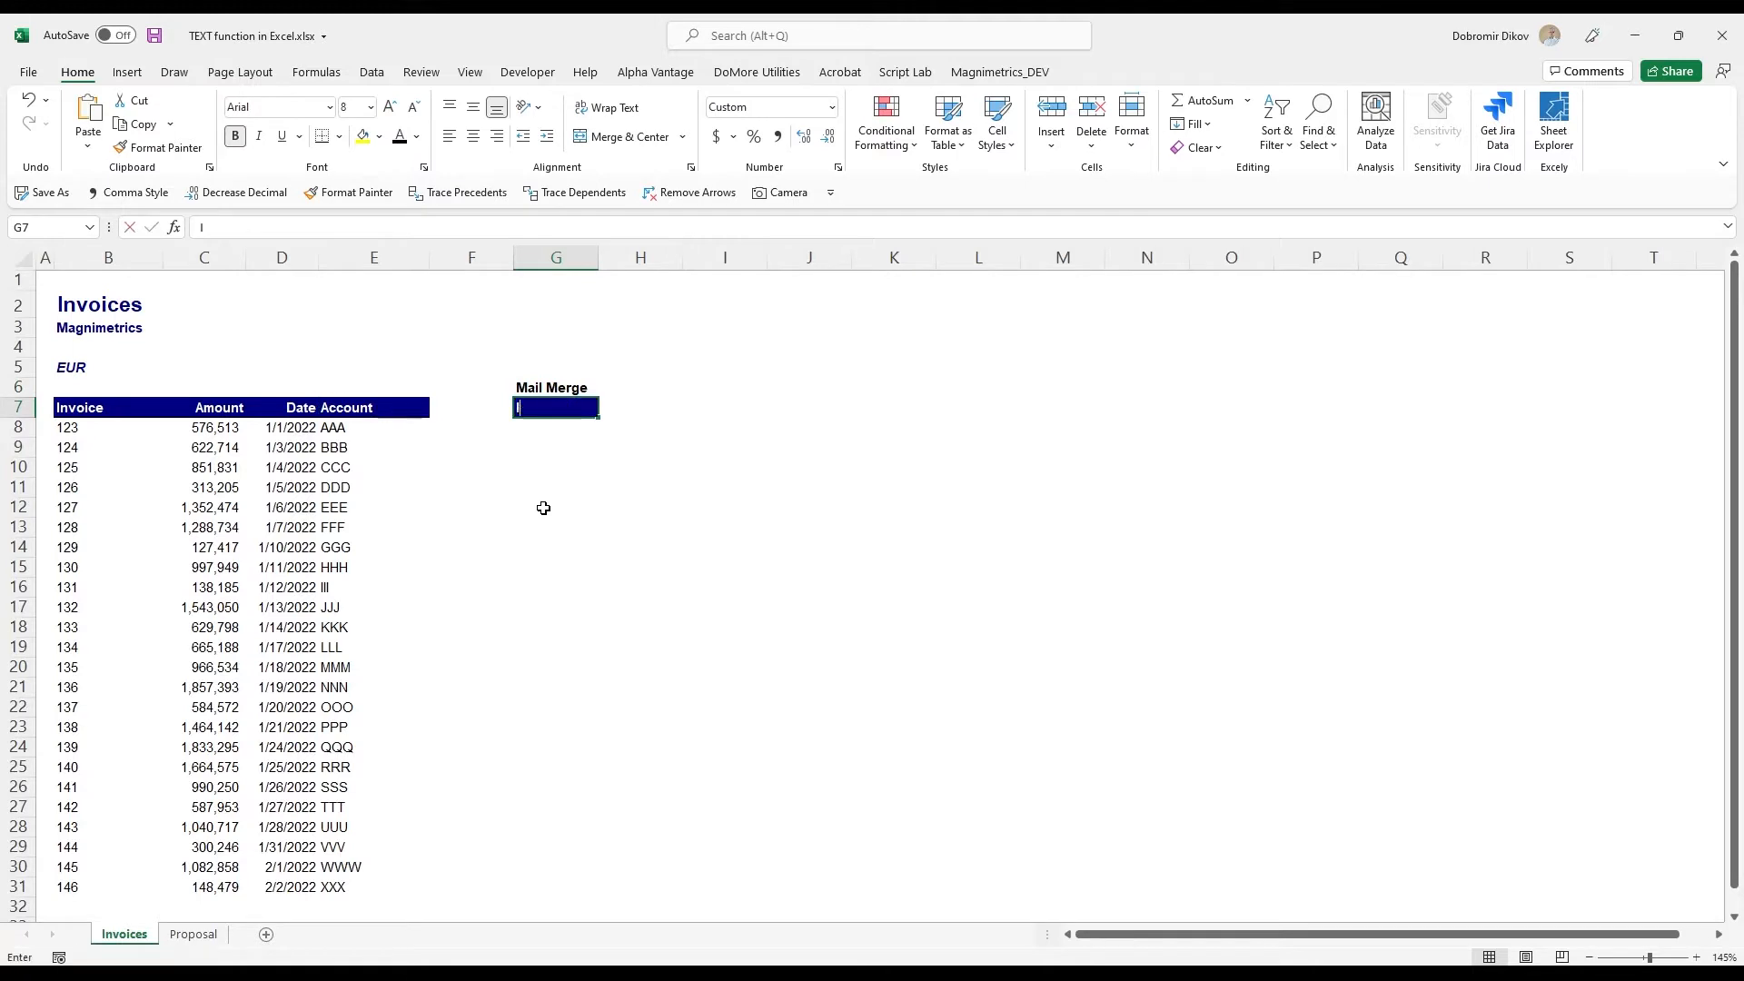
pyautogui.press('BackSpace')
pyautogui.press('BackSpace')
pyautogui.write('voice')
pyautogui.press('Left')
pyautogui.press('Left')
pyautogui.press('Left')
pyautogui.press('Left')
pyautogui.press('Left')
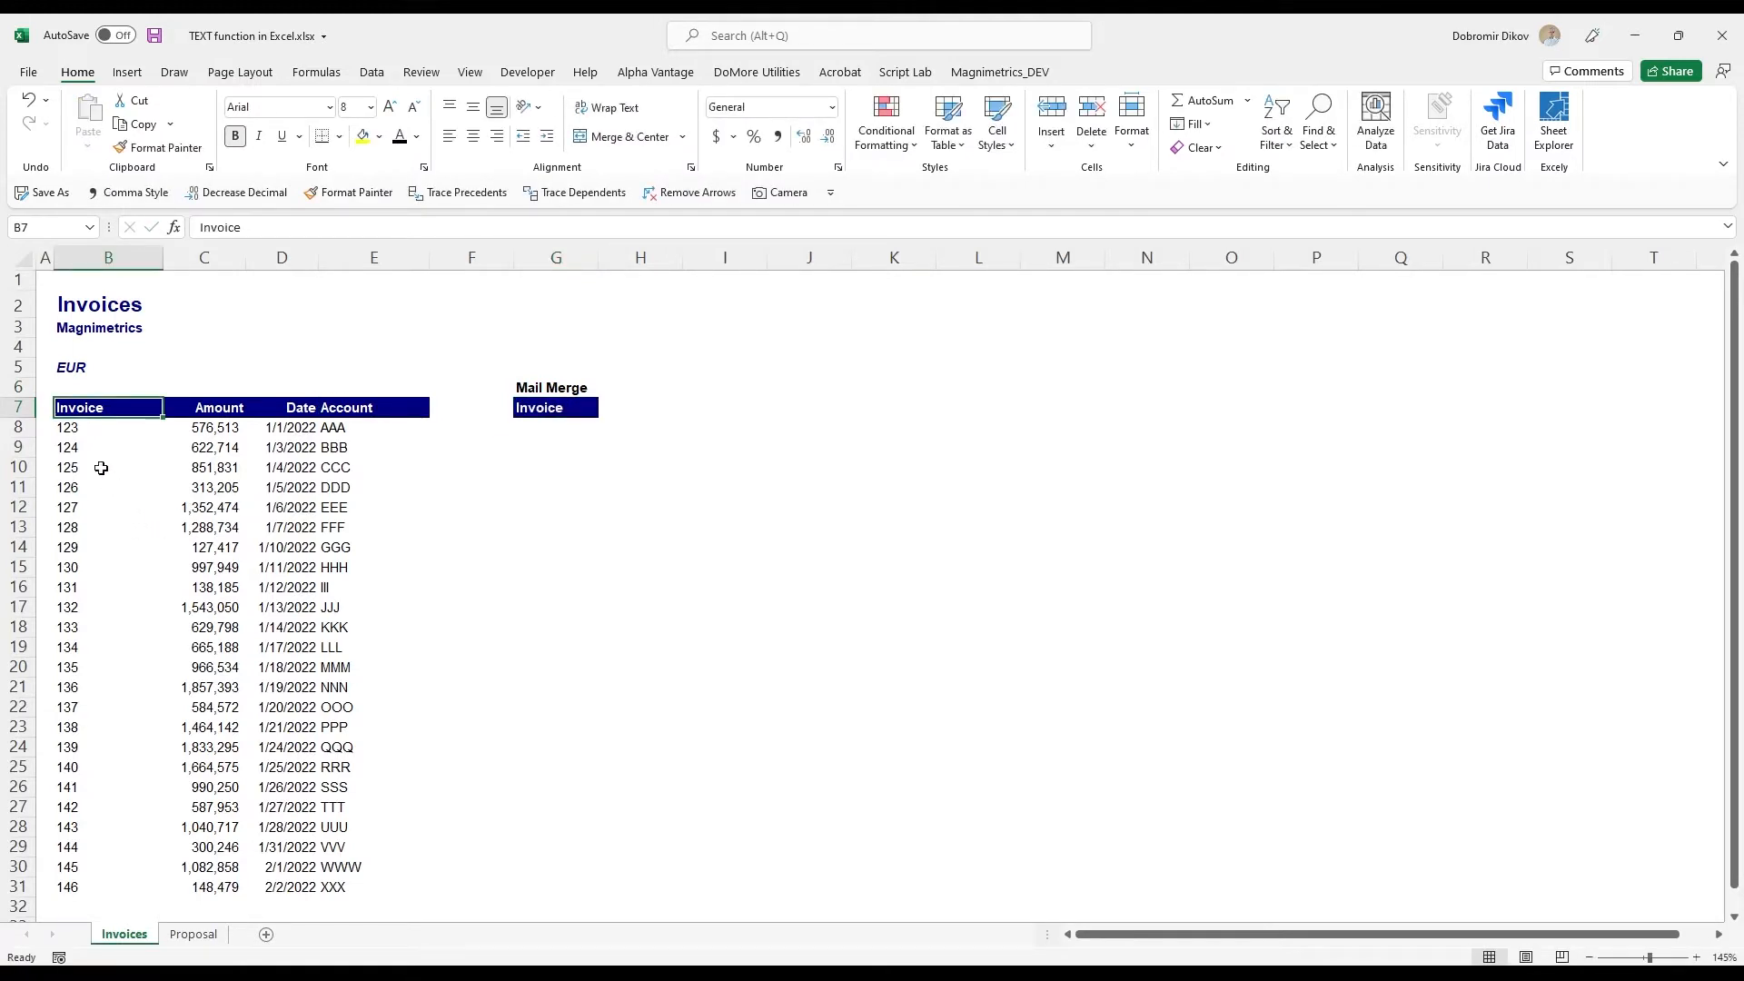
pyautogui.press('Down')
pyautogui.press('Down')
pyautogui.press('Down')
pyautogui.press('Down')
pyautogui.press('Down')
pyautogui.press('Down')
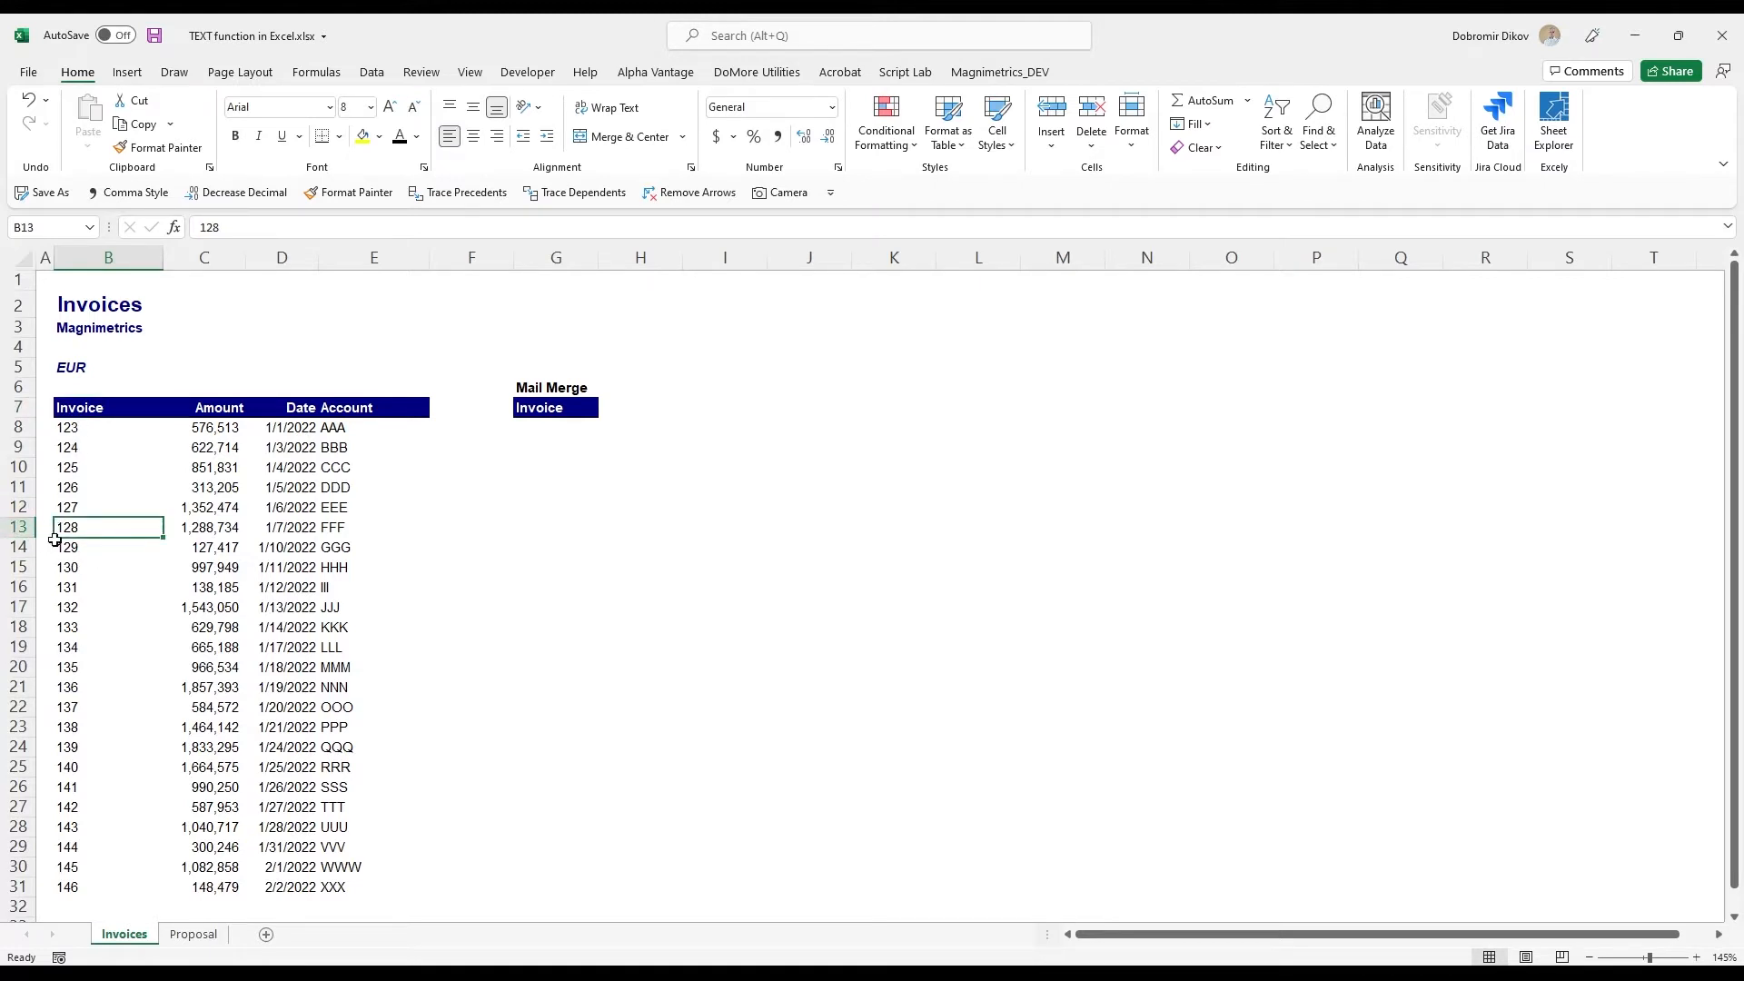
pyautogui.click(533, 424)
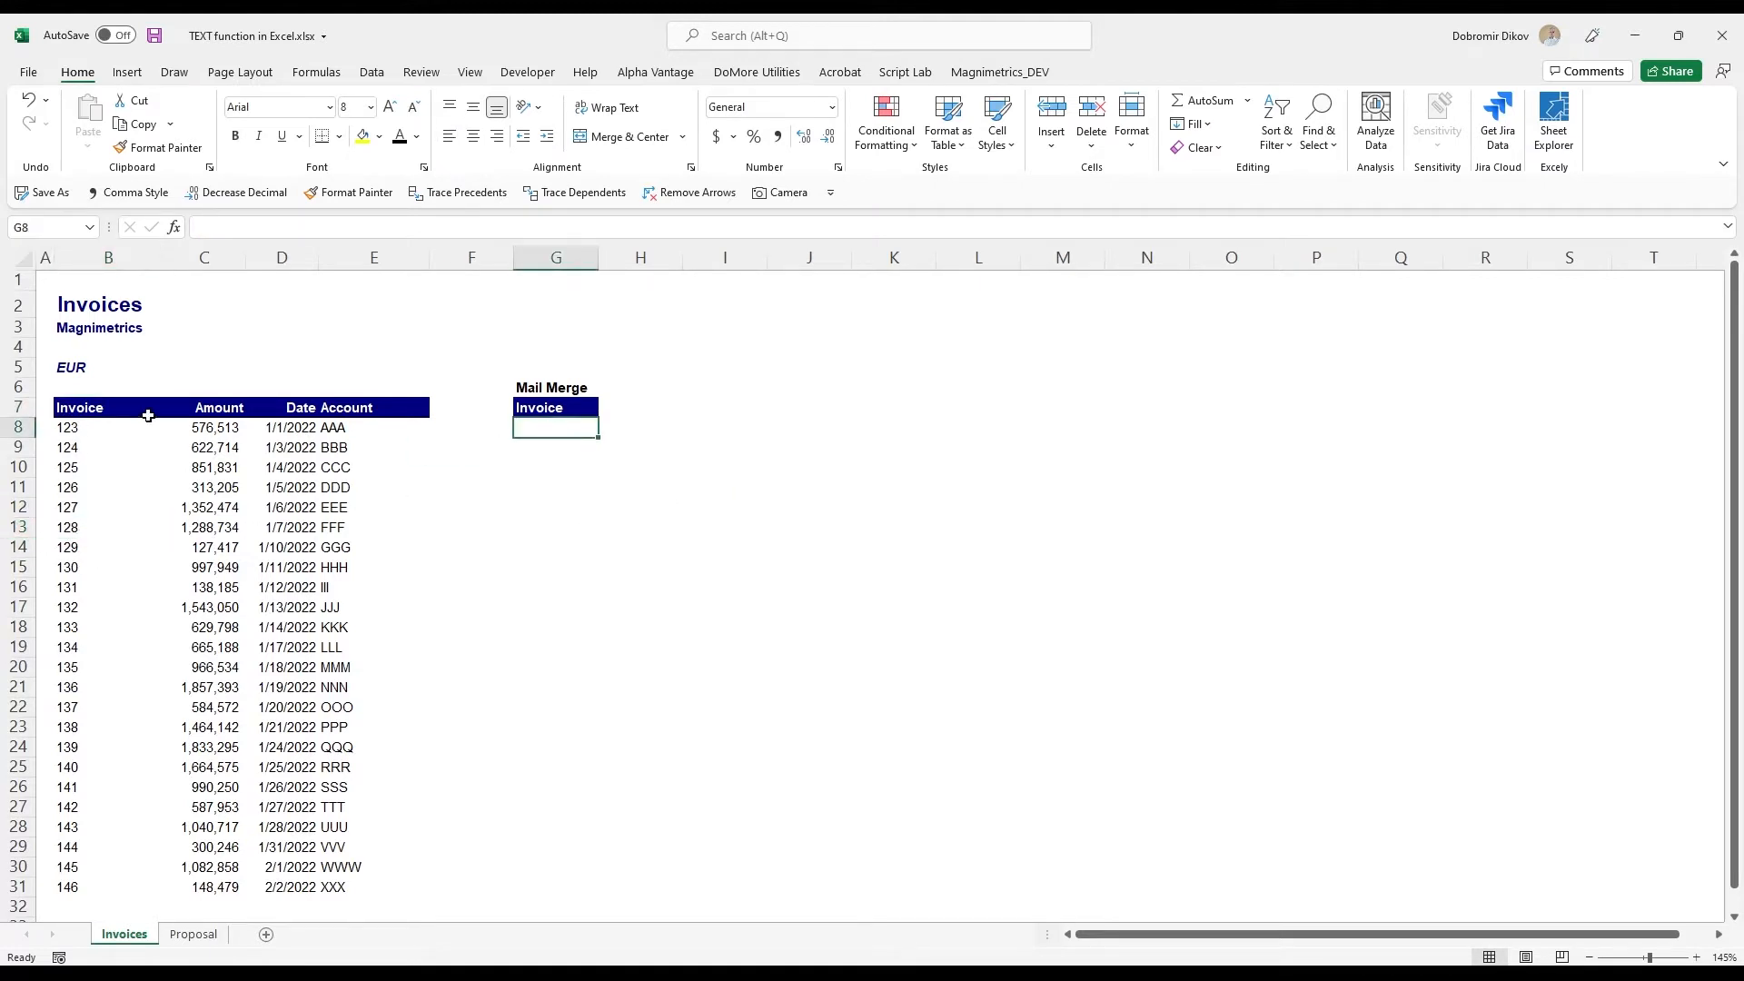
pyautogui.write('=text')
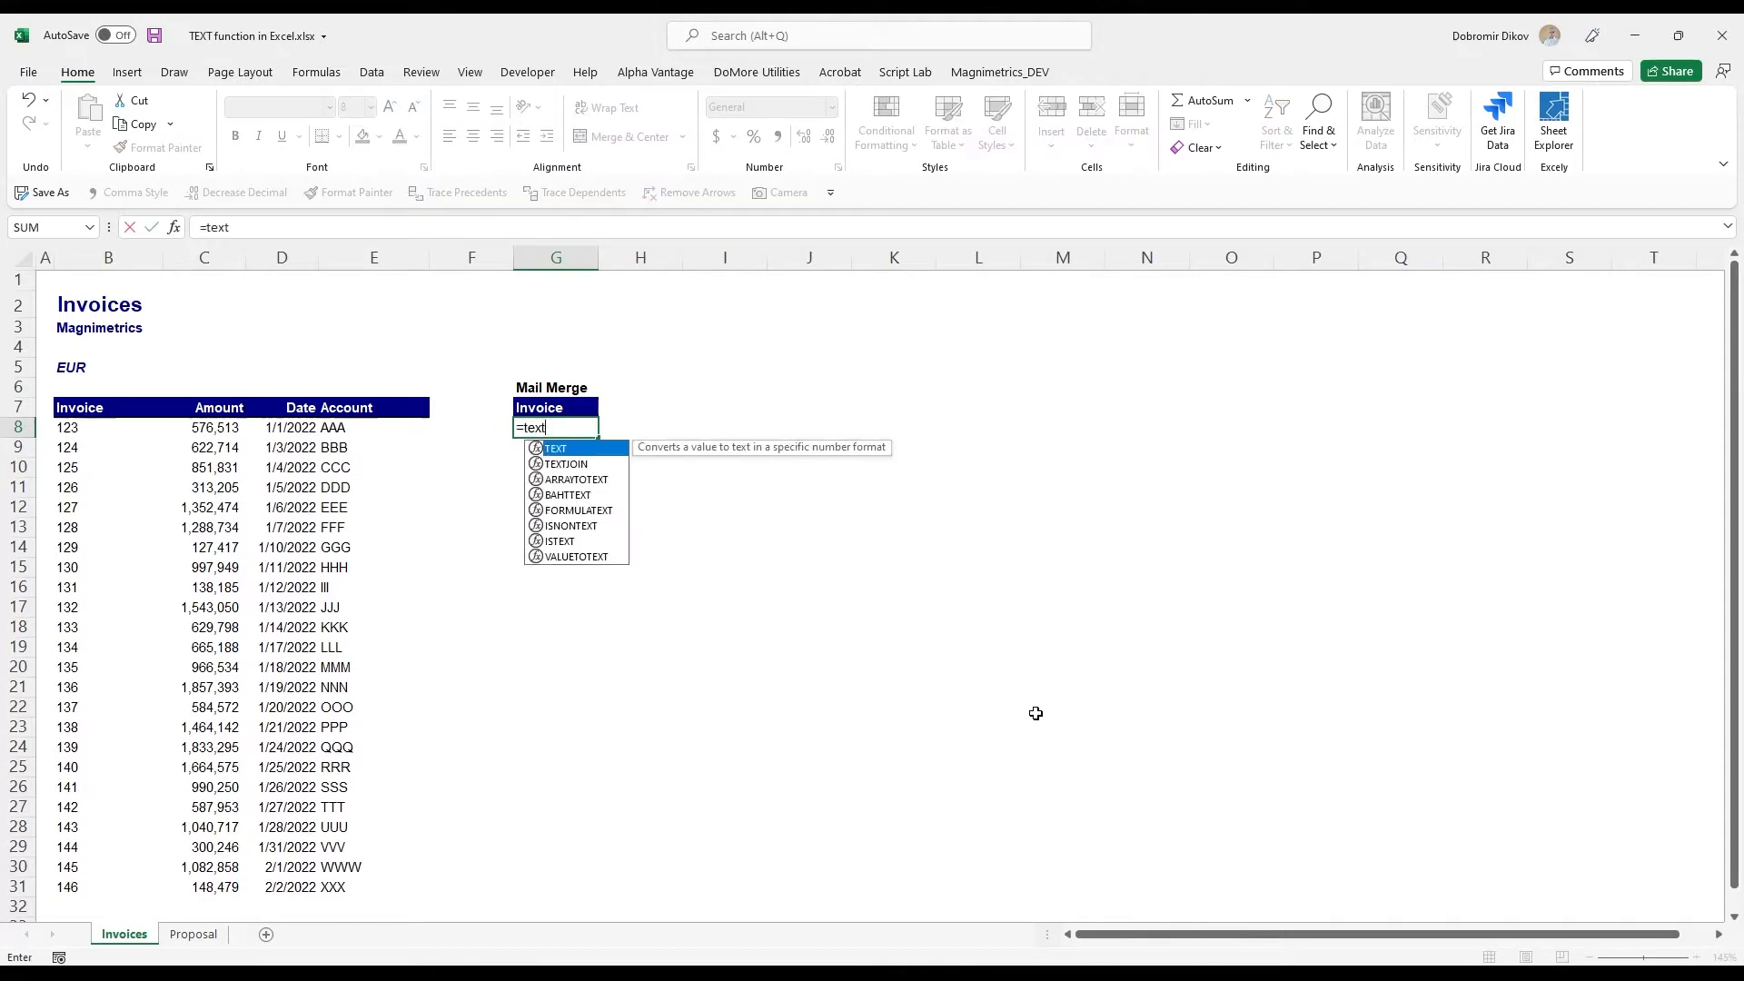
pyautogui.press('Tab')
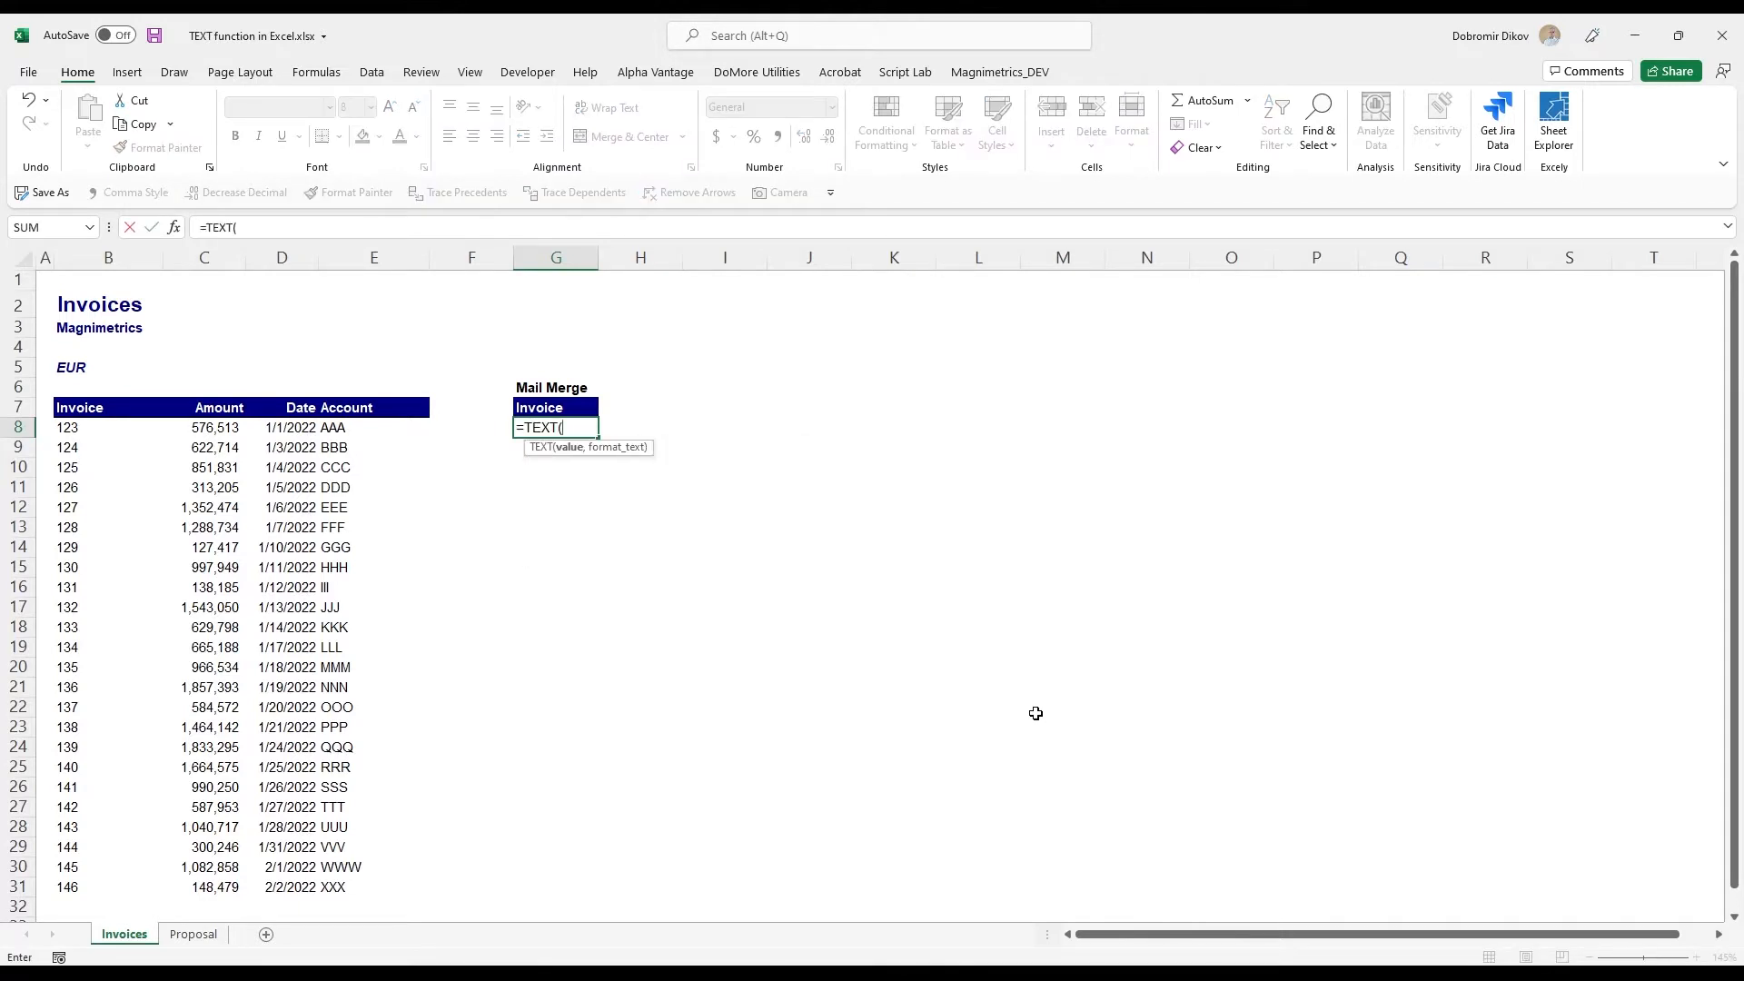
pyautogui.press('Left')
pyautogui.press('Left')
pyautogui.press('Left')
pyautogui.press('Left')
pyautogui.press('Left')
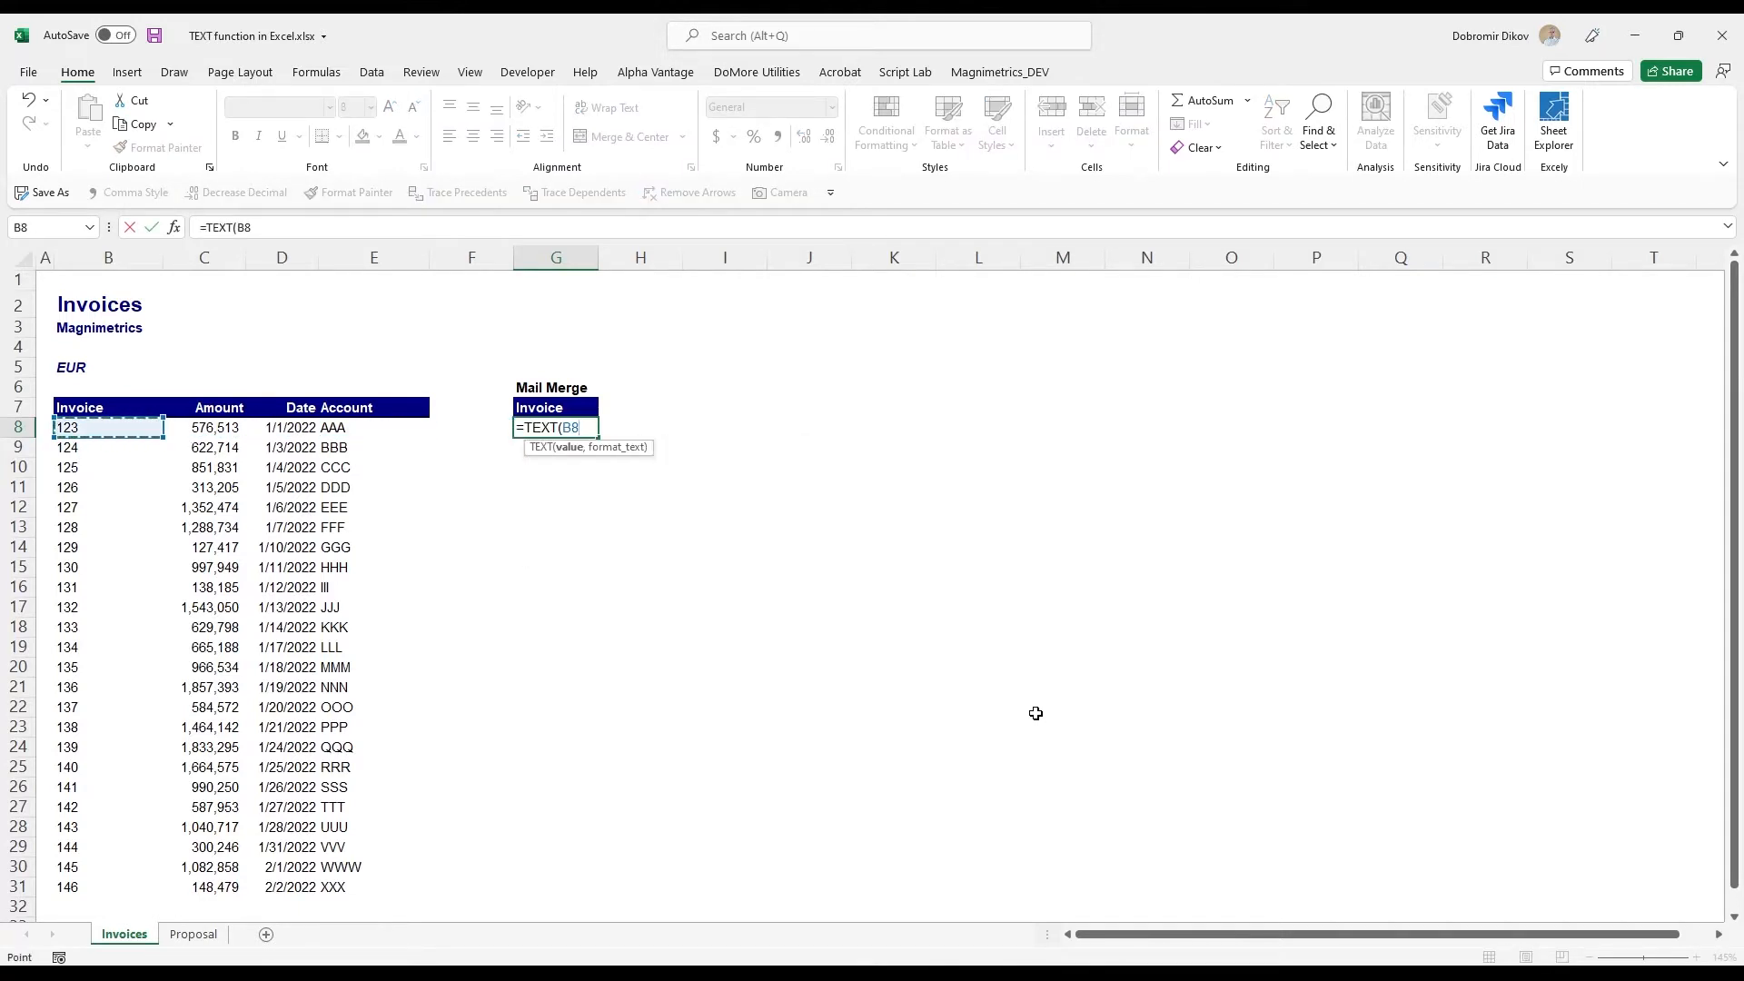
pyautogui.write(',"000000')
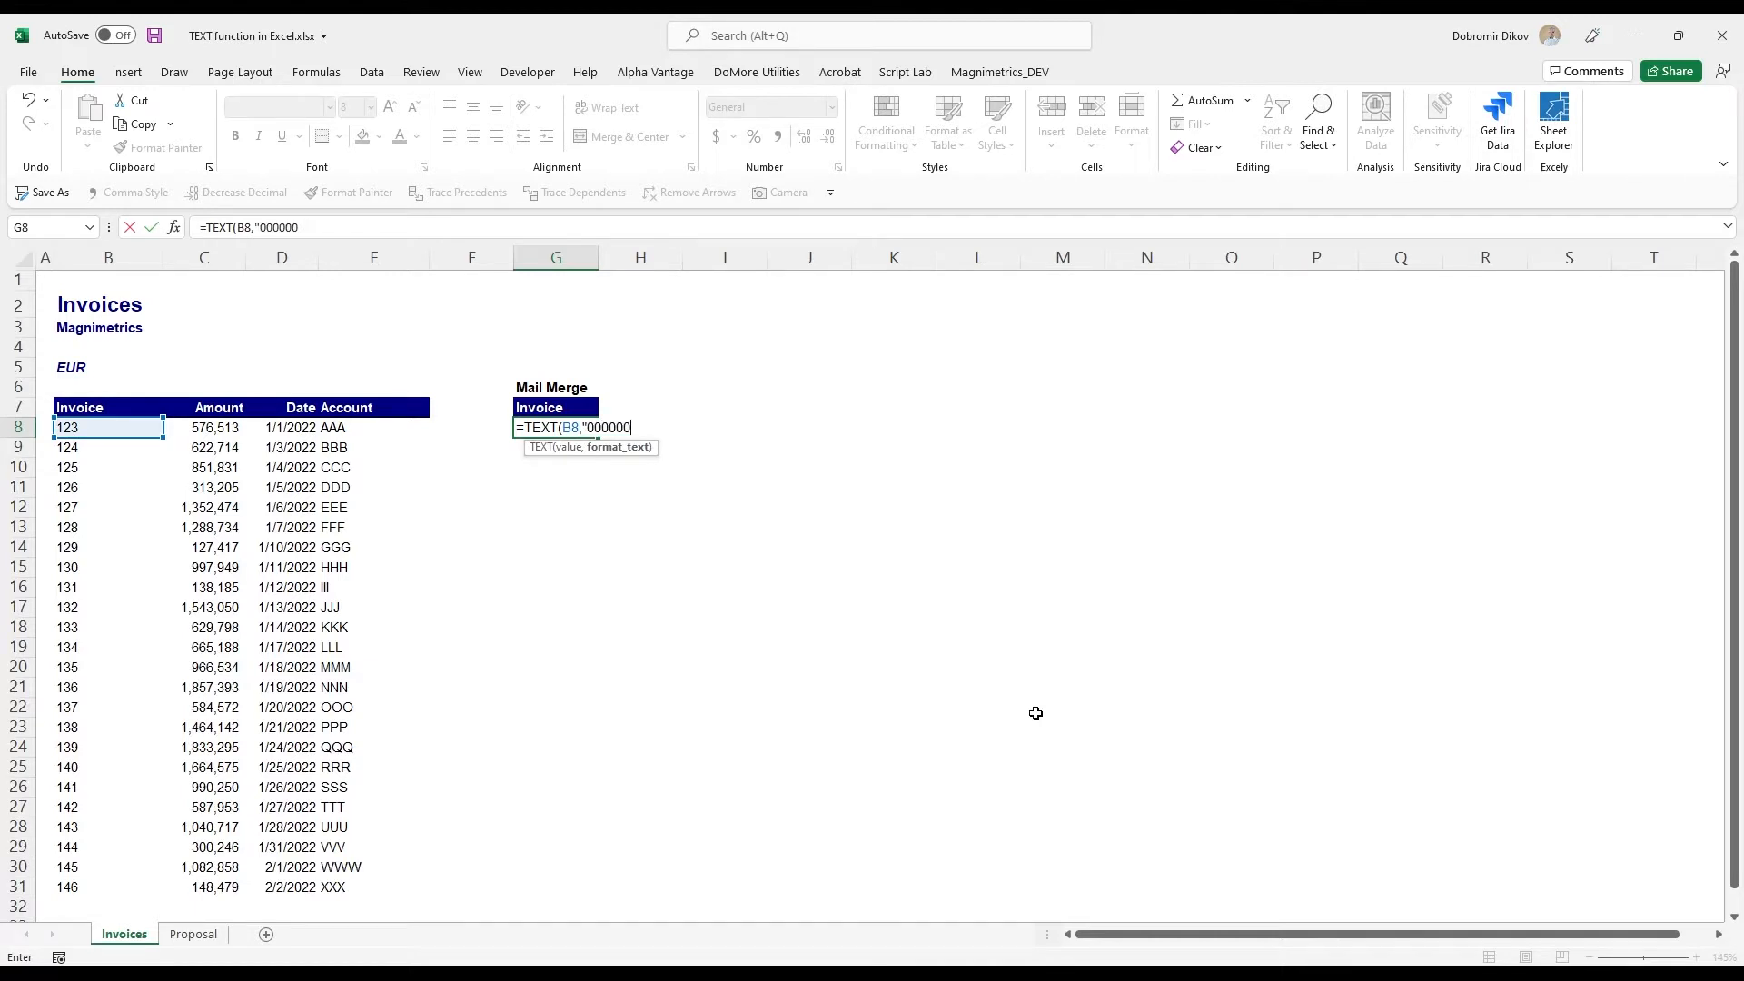
pyautogui.write('0000")')
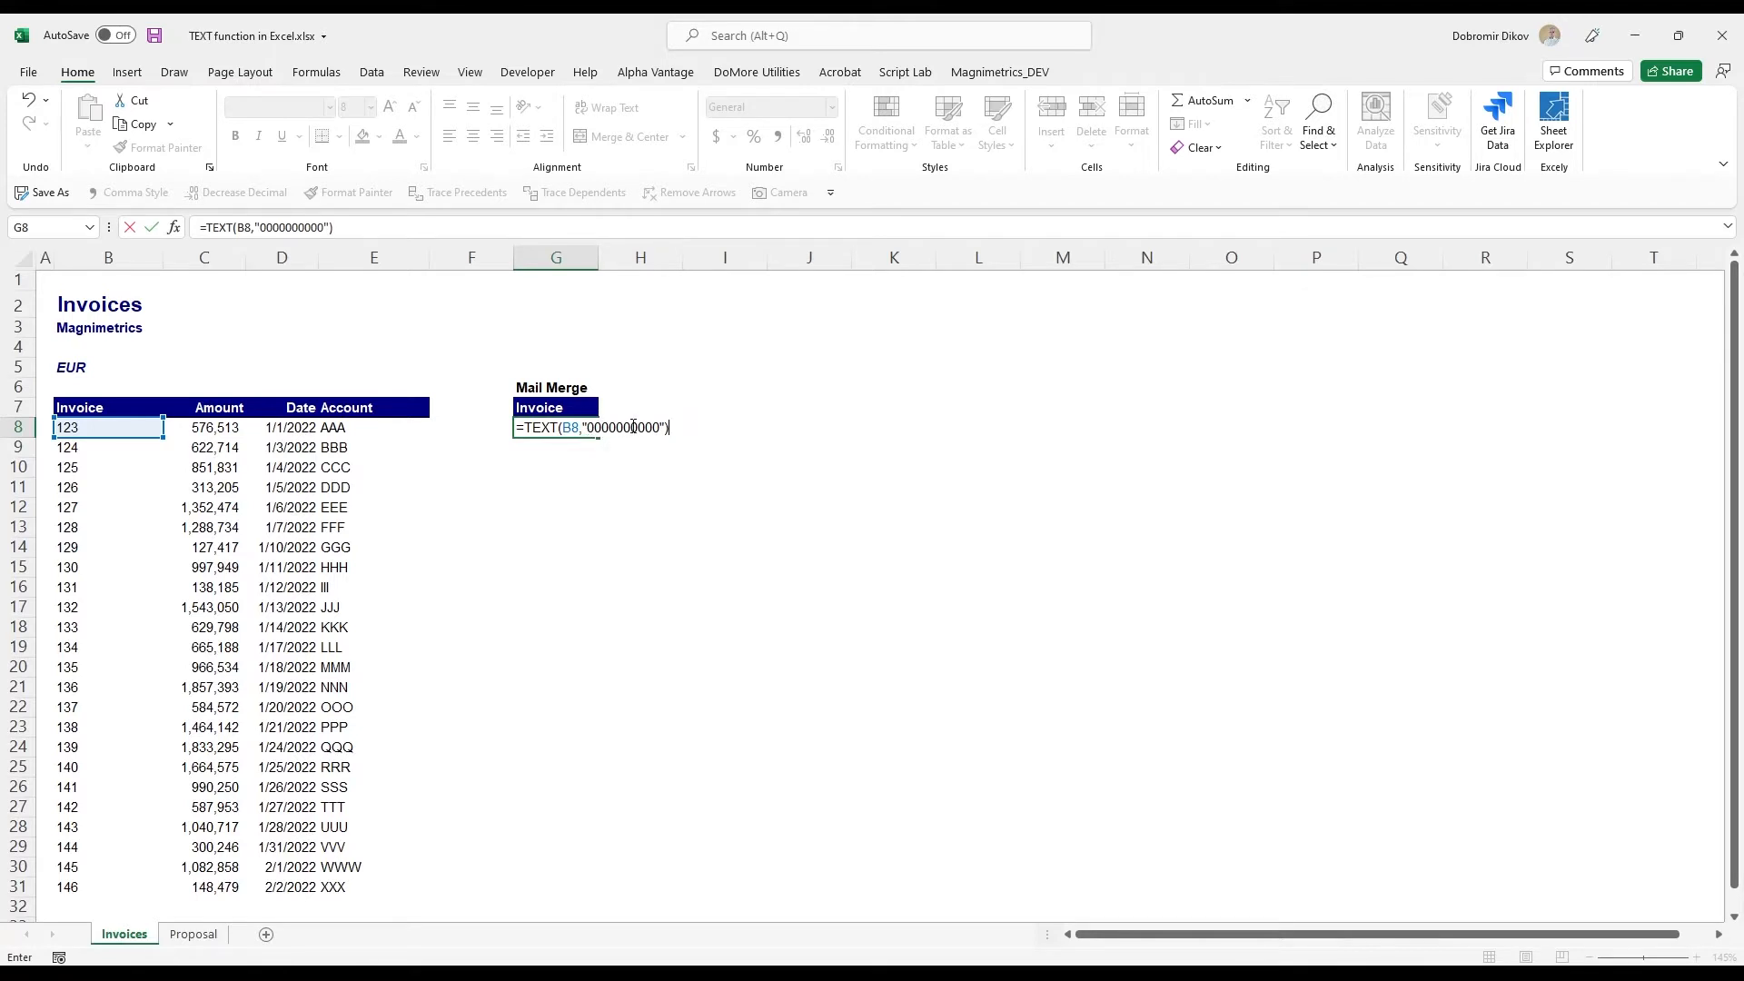
pyautogui.press('Return')
pyautogui.press('Up')
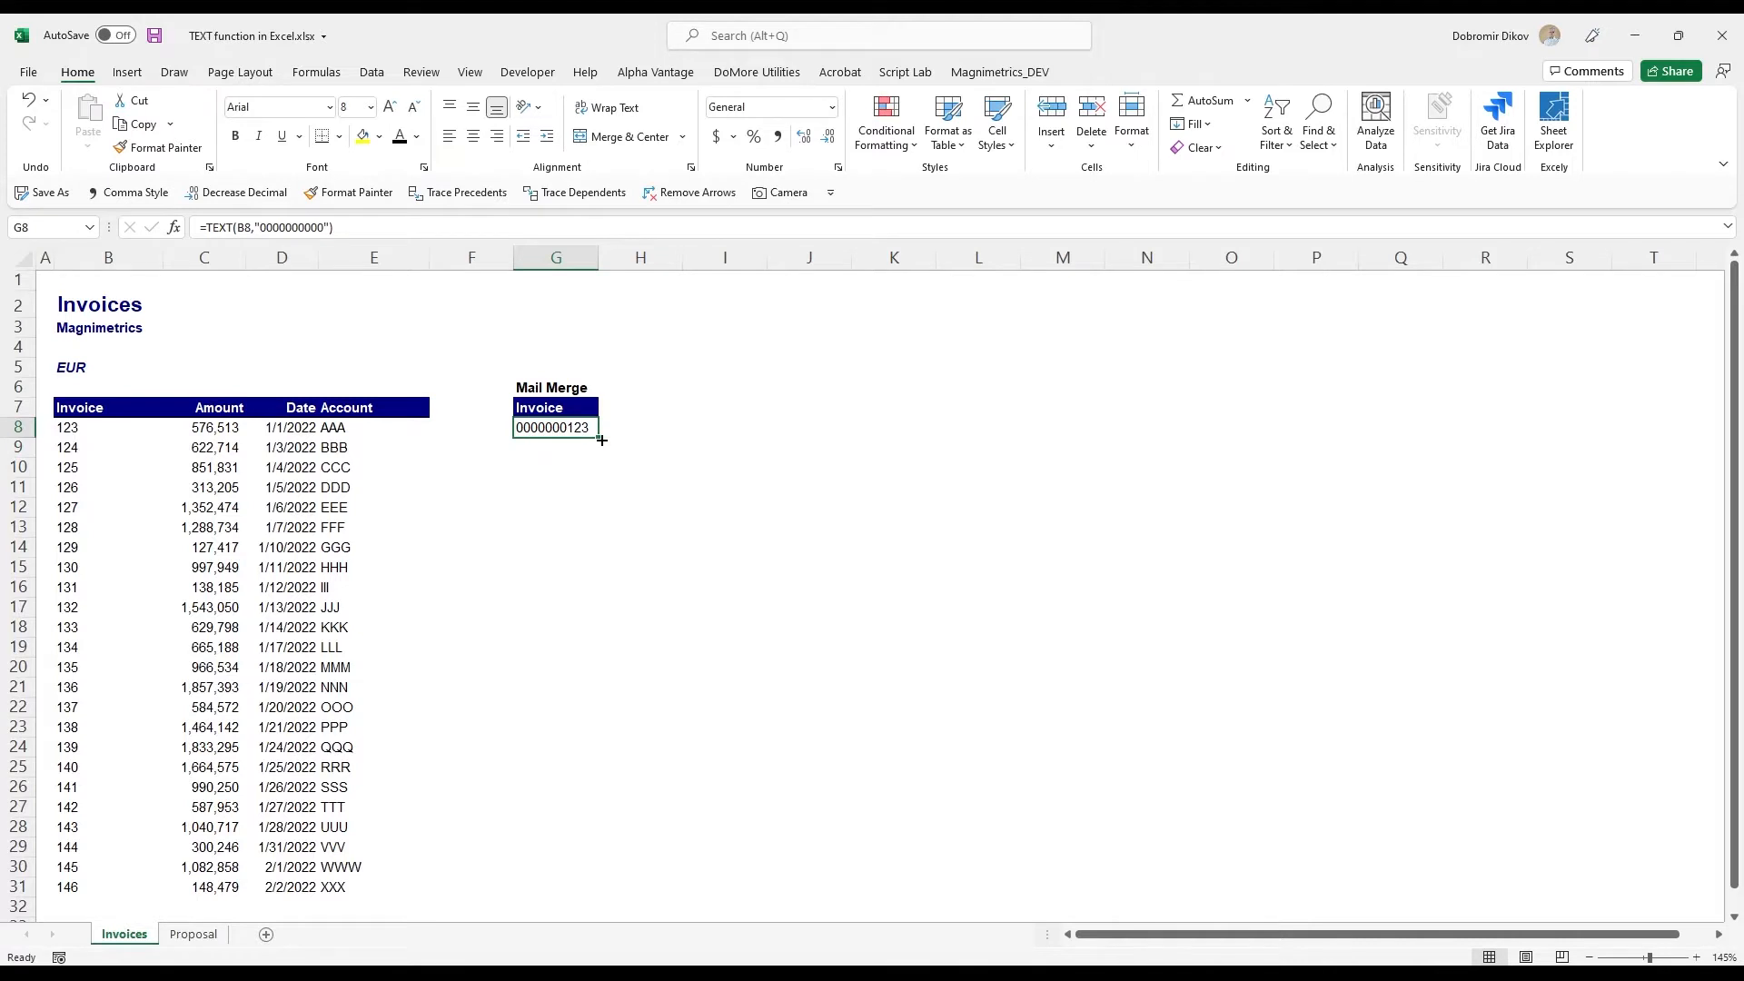
# - Fill the TEXT formula from G8 down to G31 and check the formula in several of the cells
pyautogui.moveTo(602, 441); pyautogui.dragTo(591, 896)
pyautogui.click(552, 429)
pyautogui.click(549, 527)
pyautogui.click(534, 672)
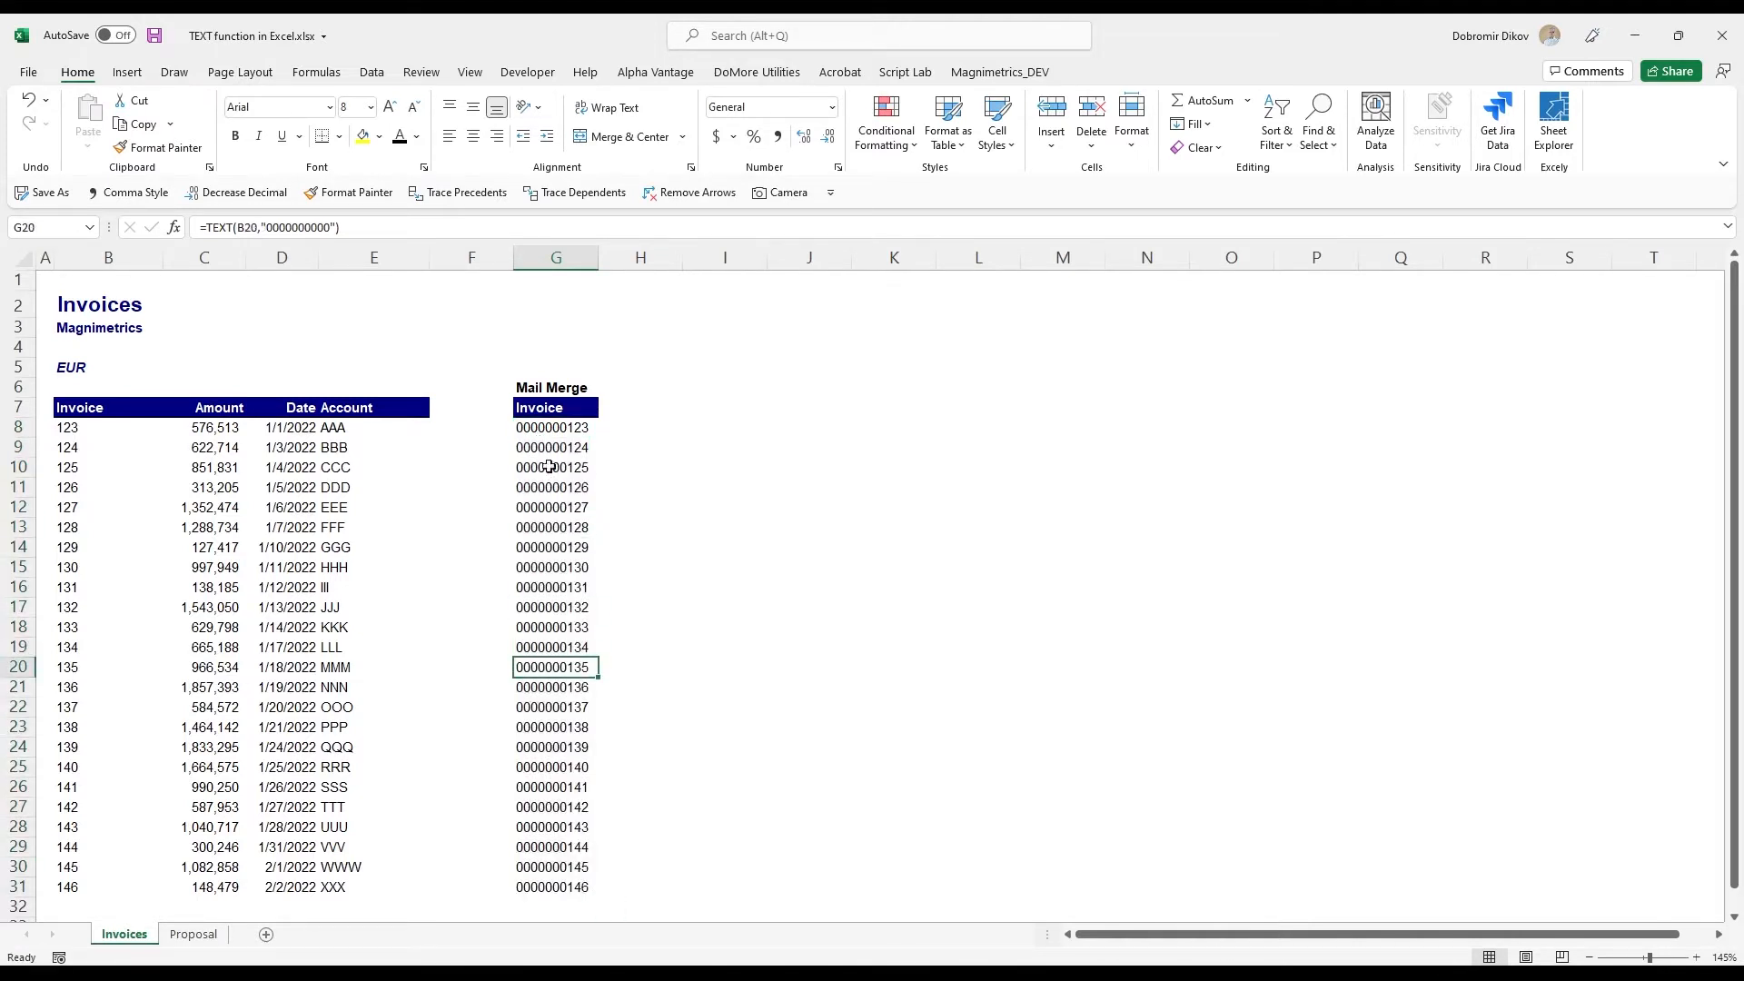
pyautogui.click(551, 433)
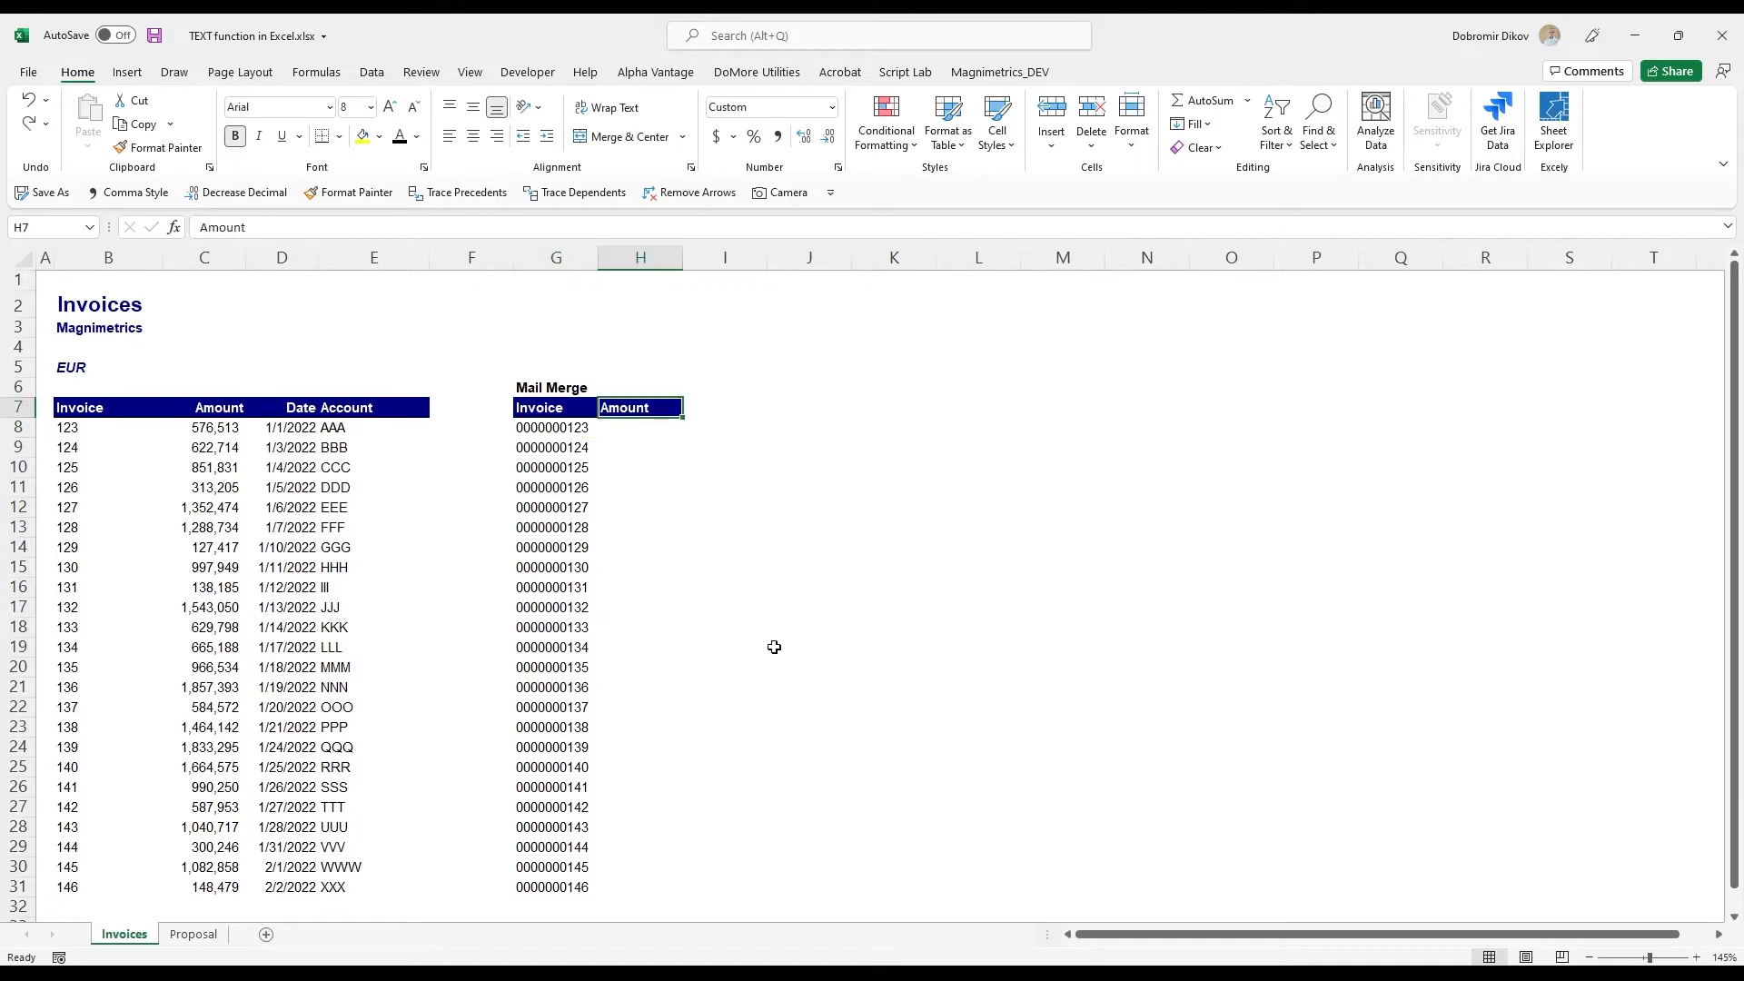
# - Add the header "Amount" in H7 and enter =TEXT(C8,"$#,###.00") in H8 to format the invoice amount as dollar text
pyautogui.press('Return')
pyautogui.write('=')
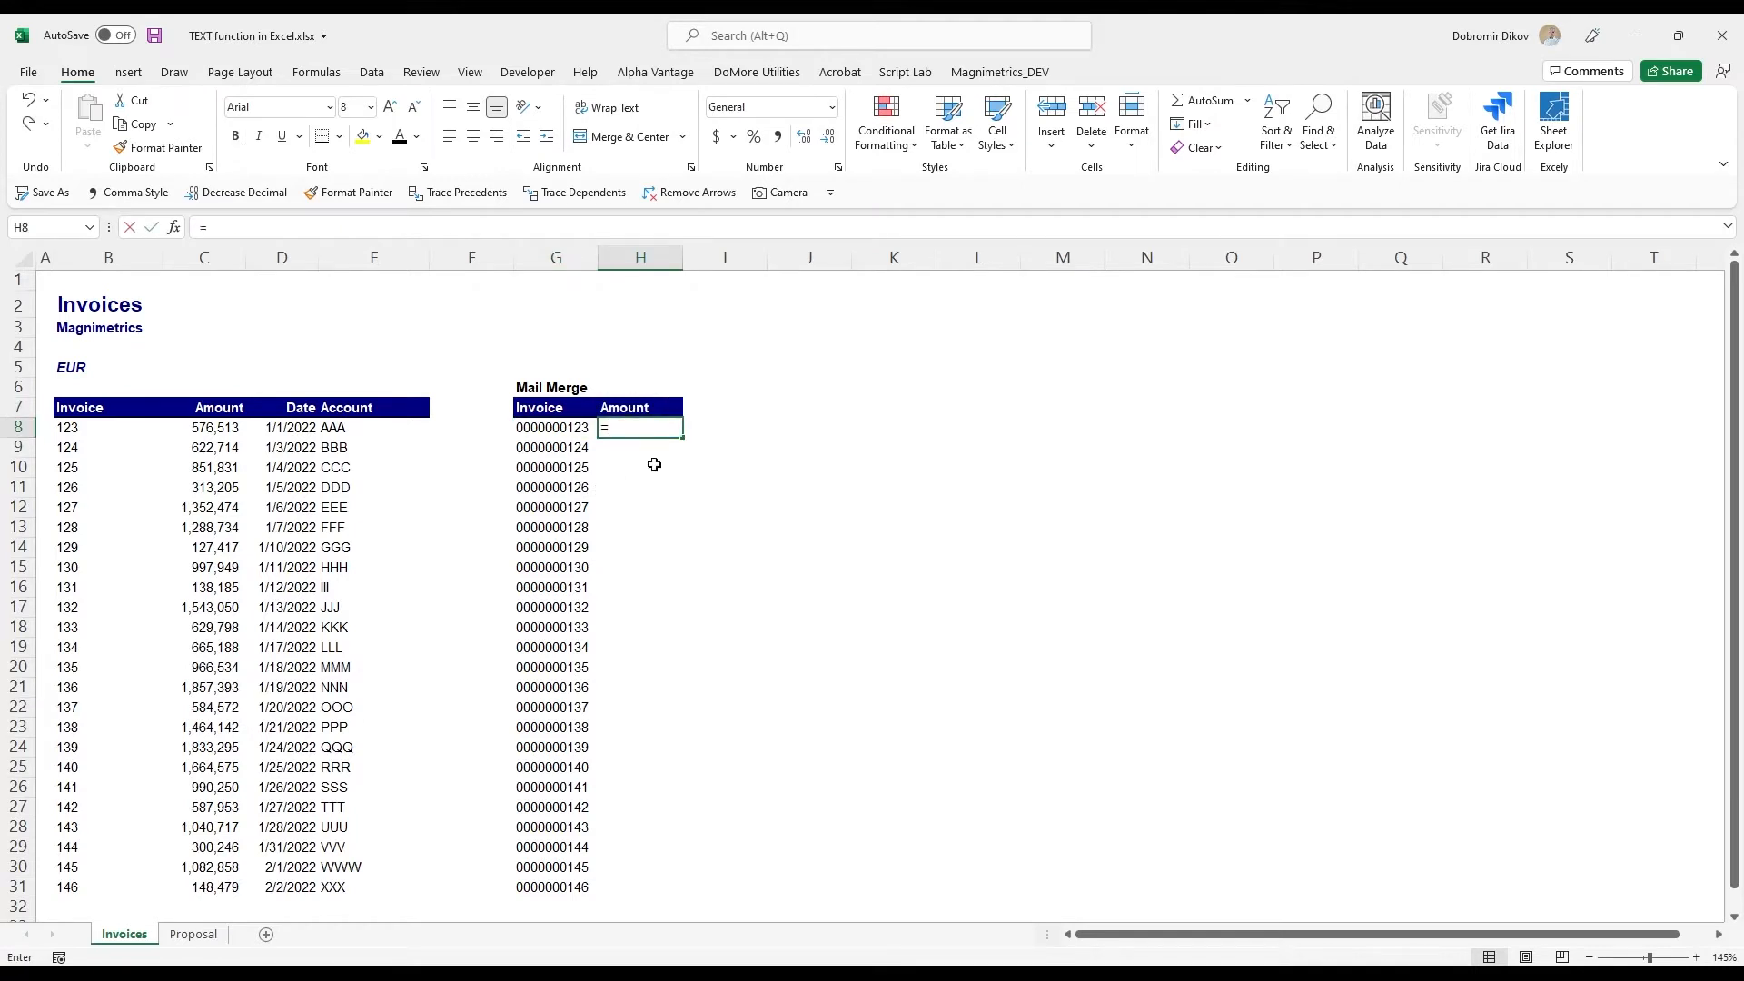
pyautogui.write('text')
pyautogui.press('Tab')
pyautogui.press('Left')
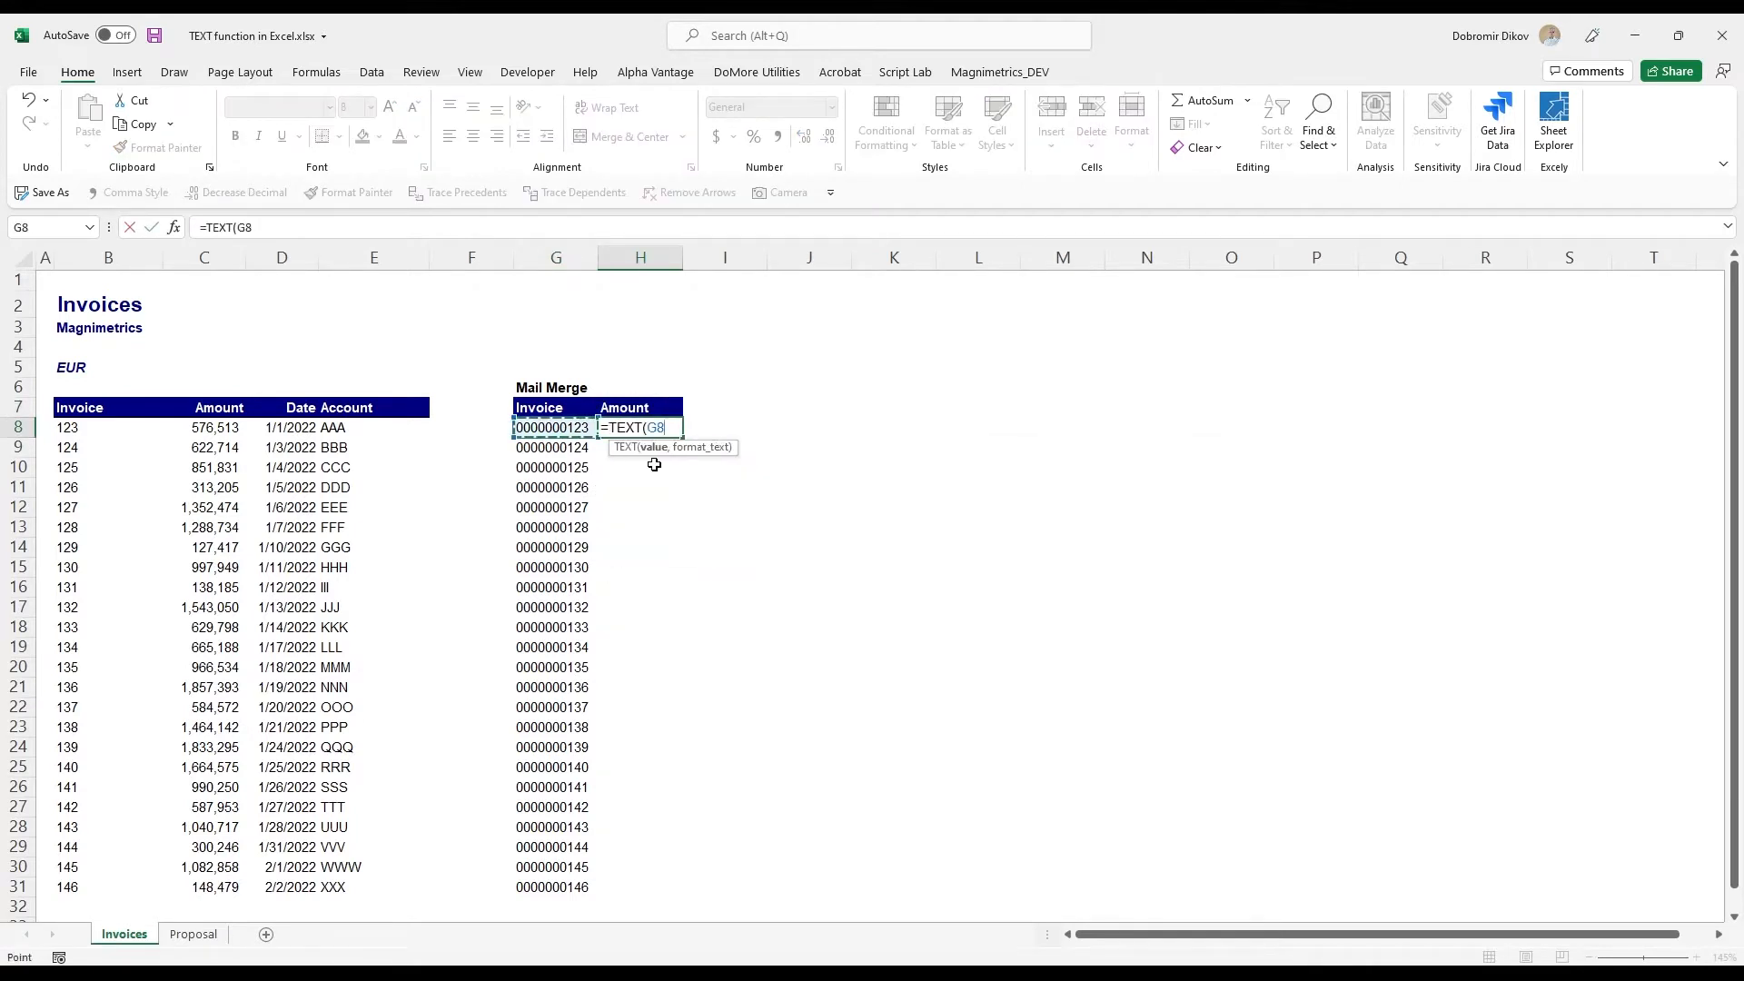
pyautogui.press('Left')
pyautogui.press('Left')
pyautogui.press('Left')
pyautogui.press('Left')
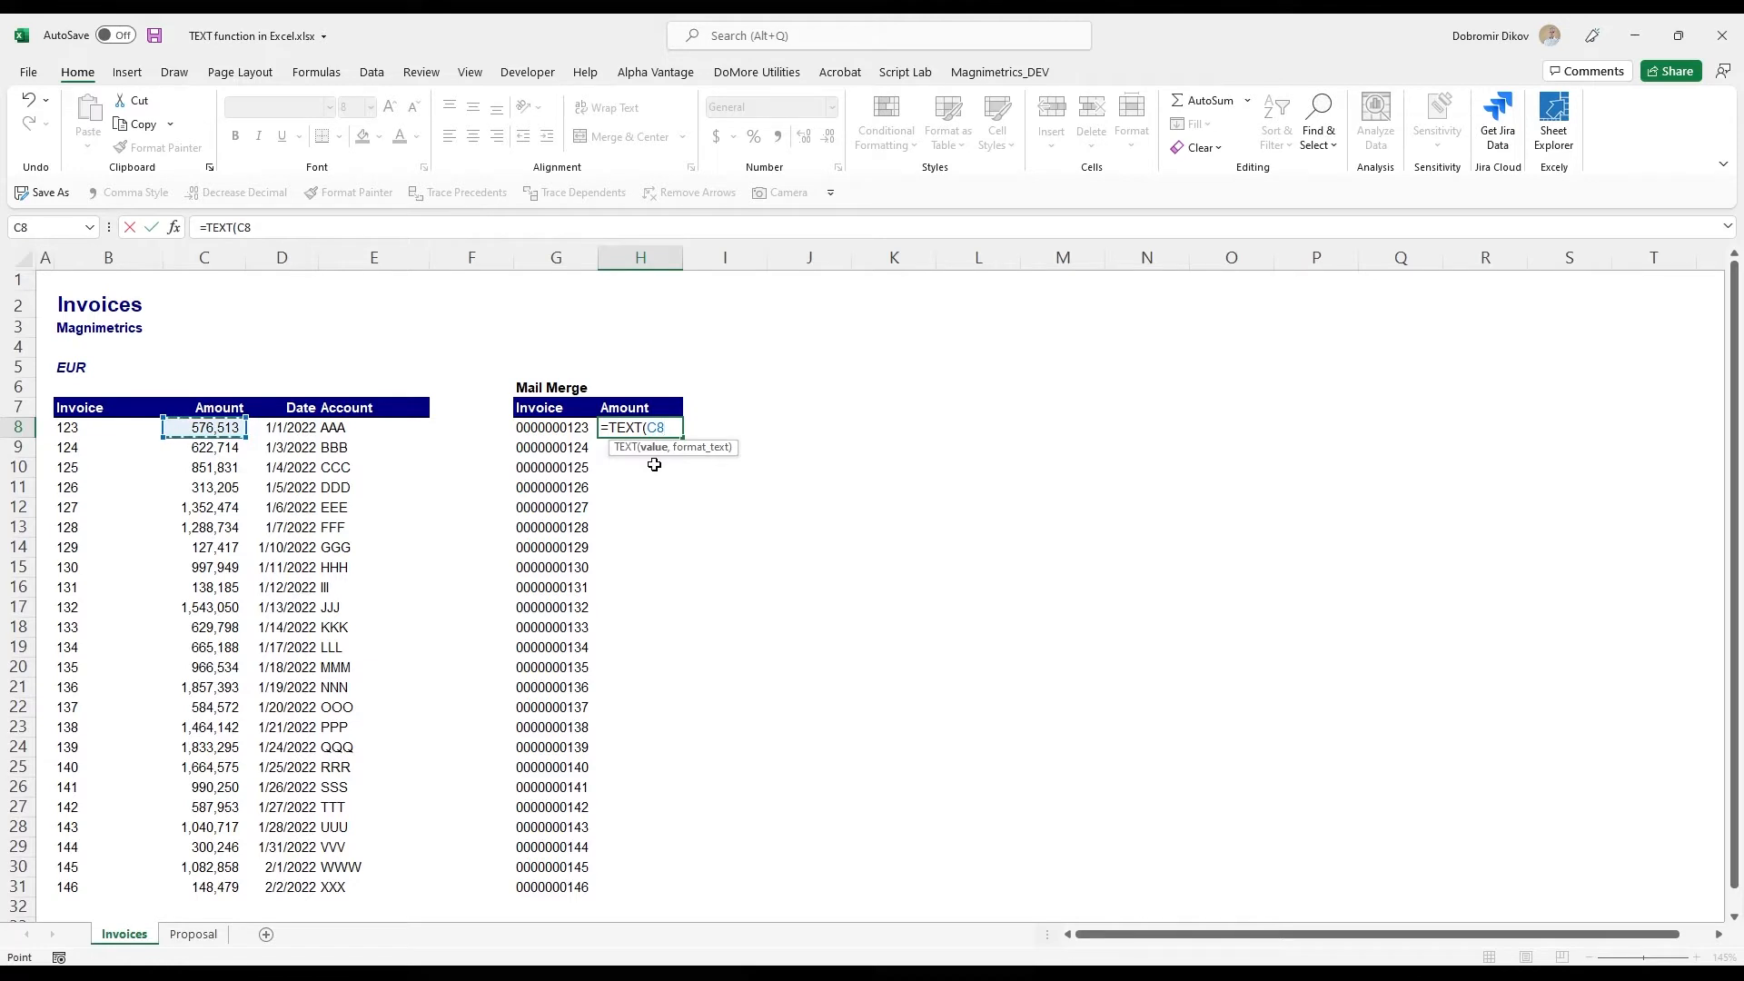
pyautogui.write(',"$')
pyautogui.write('#,###.')
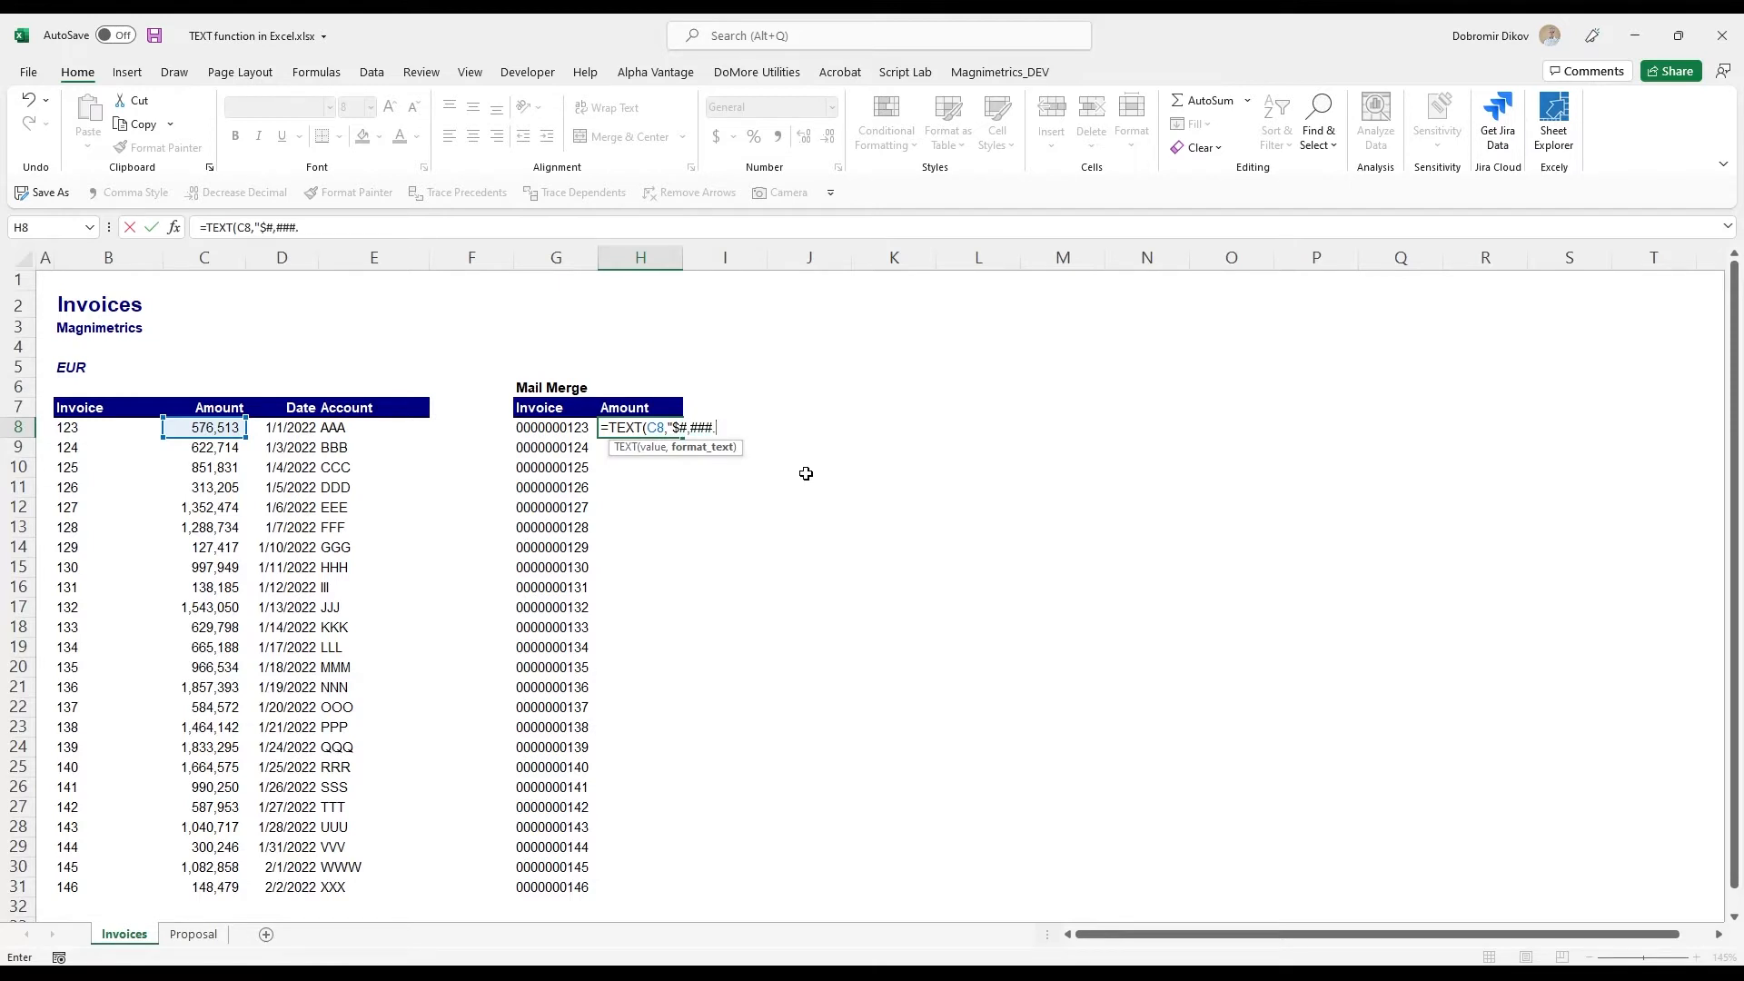
pyautogui.write('00')
pyautogui.hotkey('ctrl', 'Return')
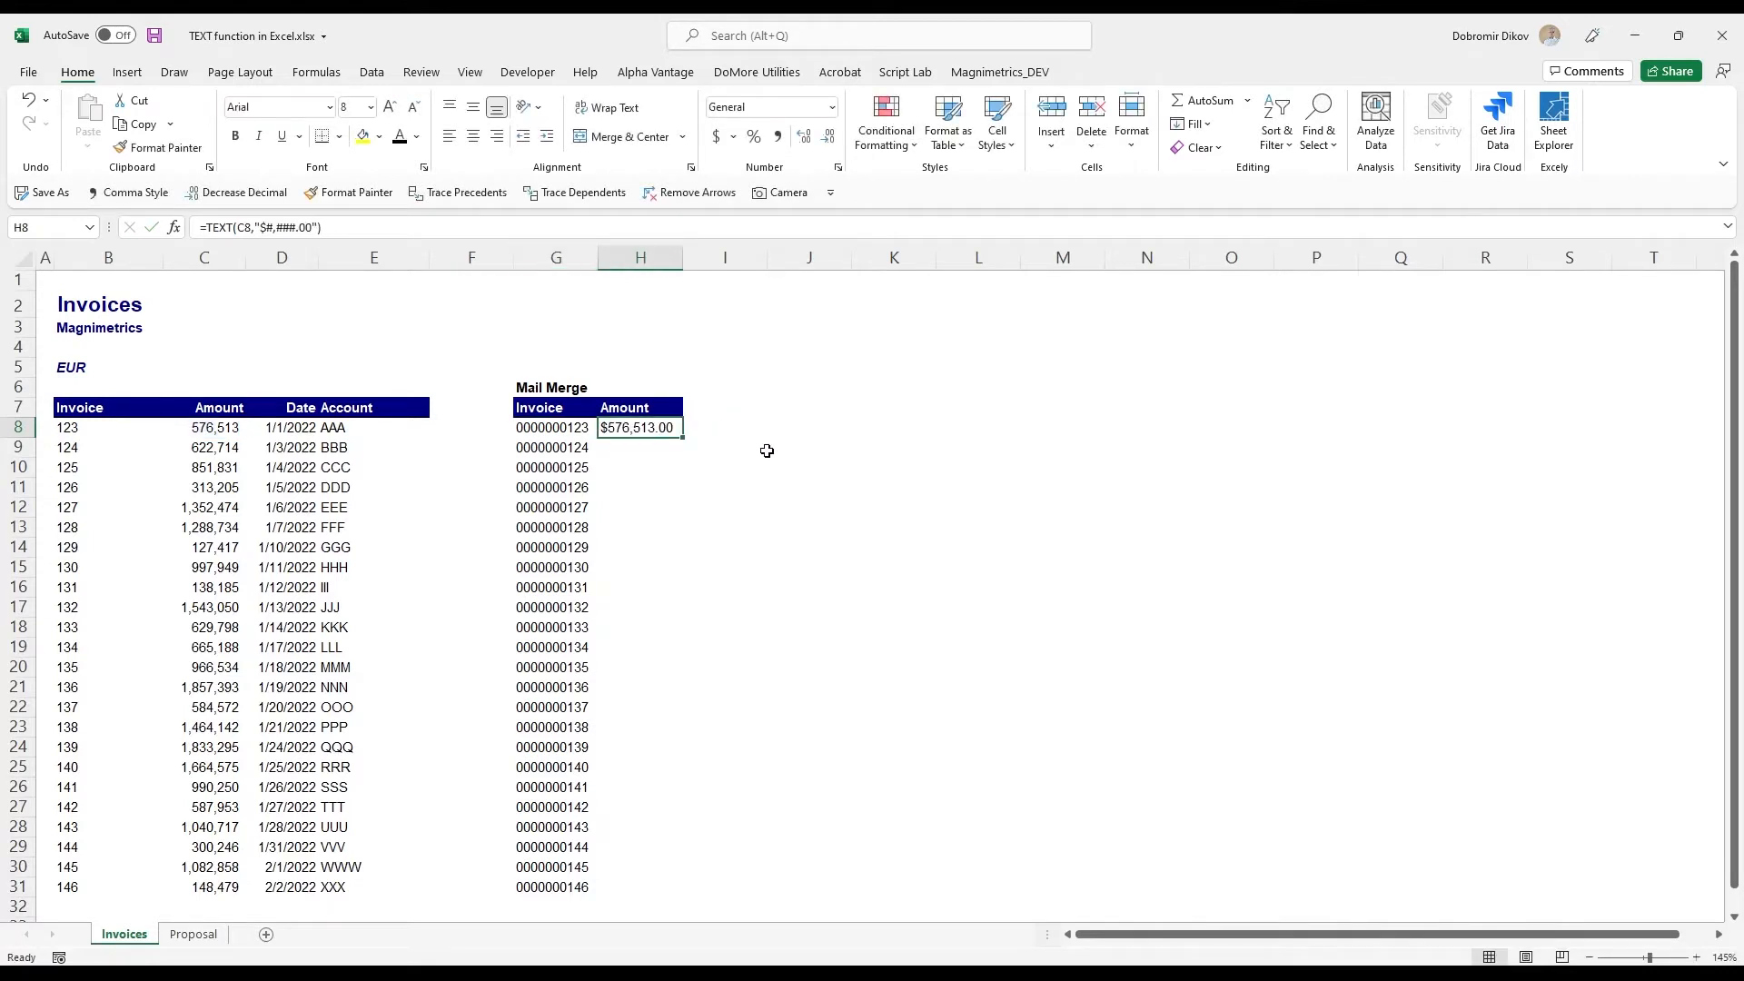
# - Fill the amount formula from H8 down to H31 and fit the width of column H to its contents
pyautogui.doubleClick(684, 438)
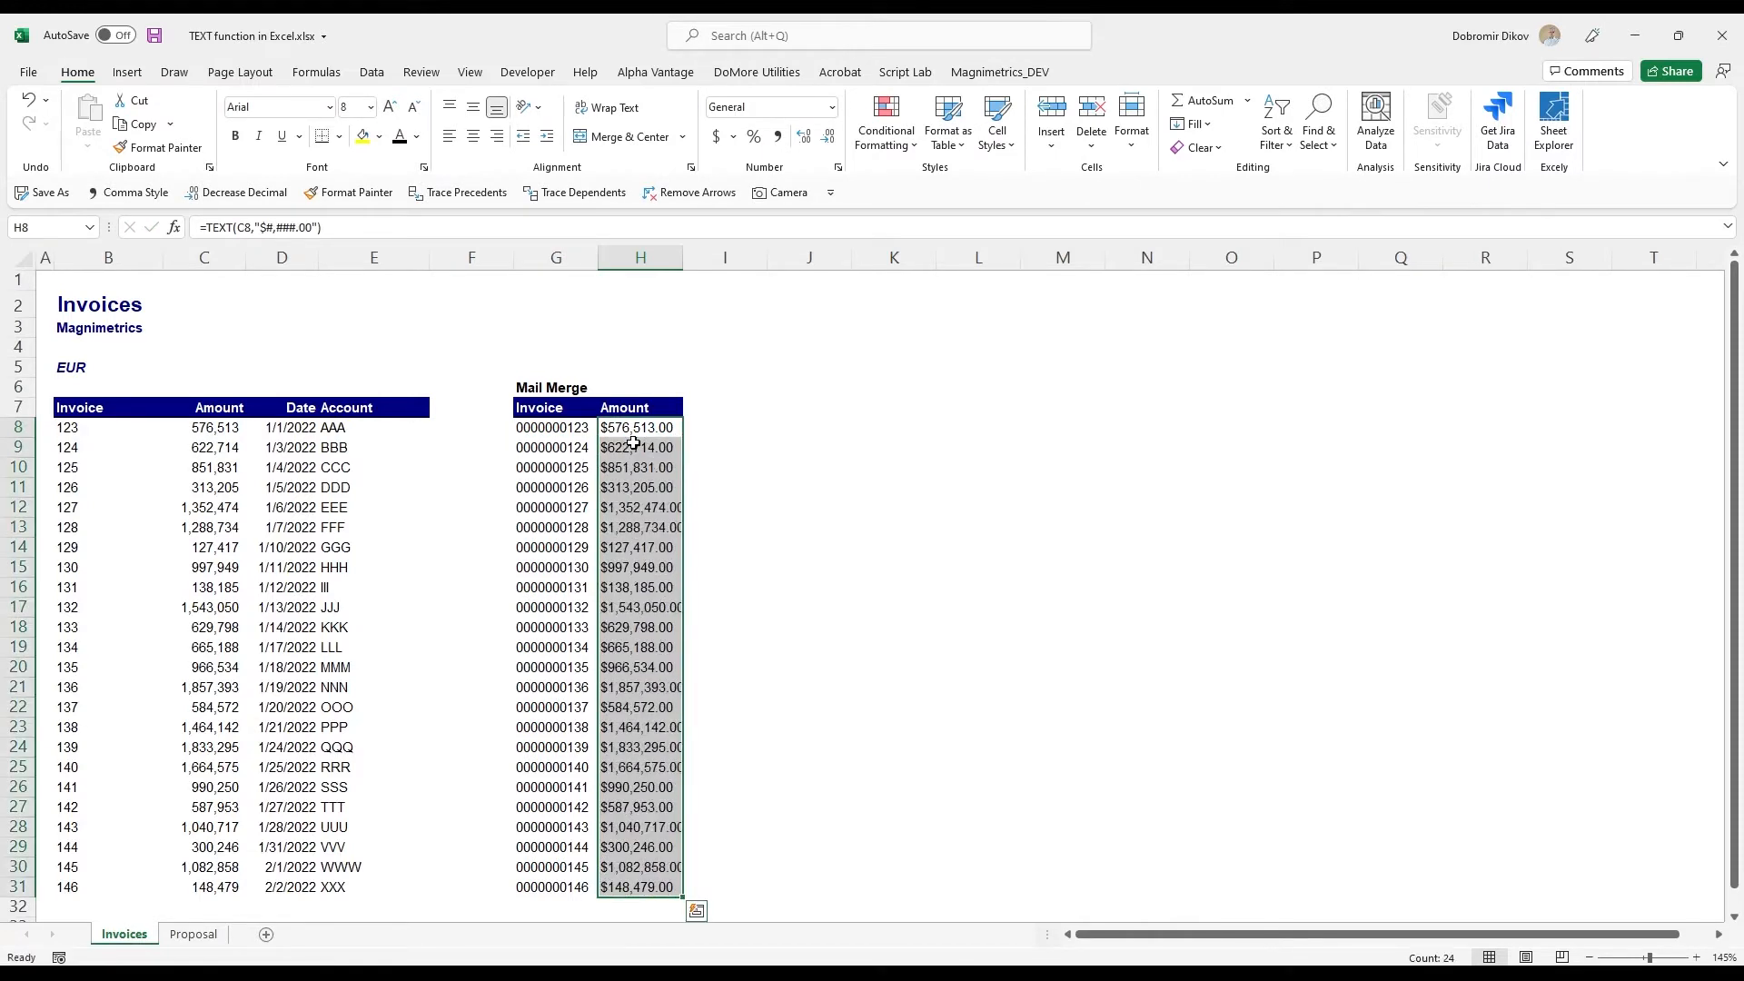
pyautogui.doubleClick(686, 256)
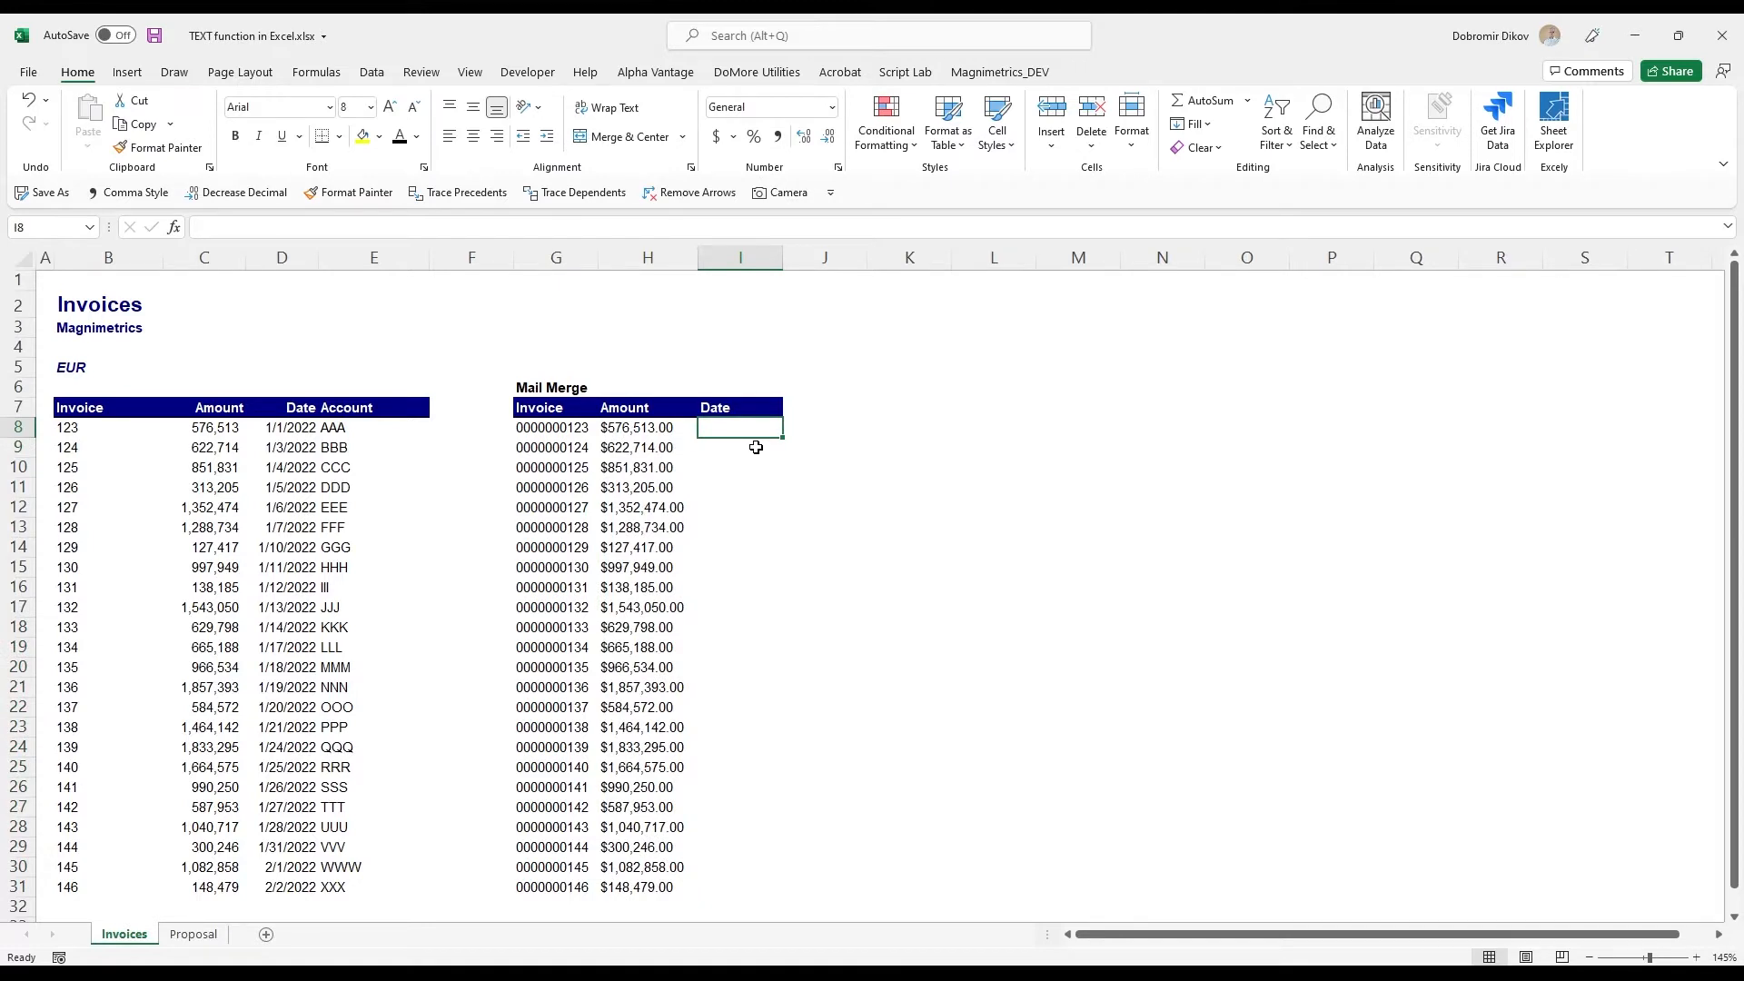
# - Enter =TEXT(D8,"d dddd, yyyy") in cell I8 under the Date header
pyautogui.write('=TEXT(')
pyautogui.press('Left')
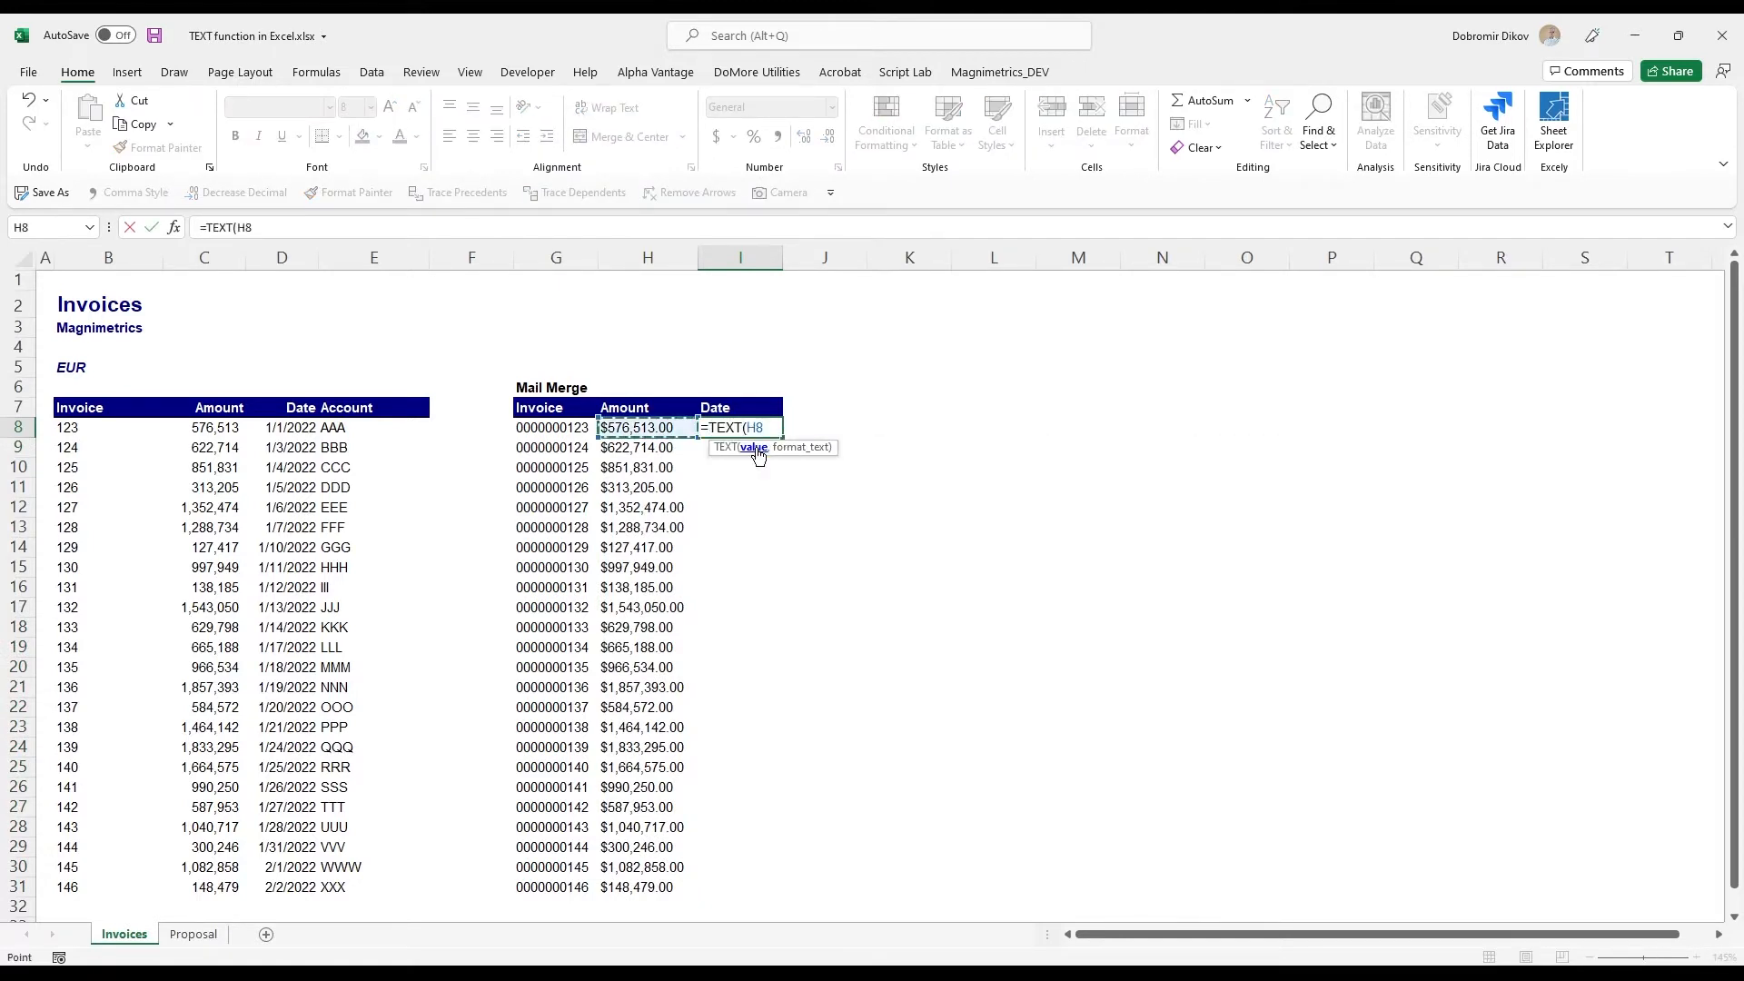
pyautogui.press('Left')
pyautogui.press('Left')
pyautogui.press('Left')
pyautogui.press('Left')
pyautogui.write(',"')
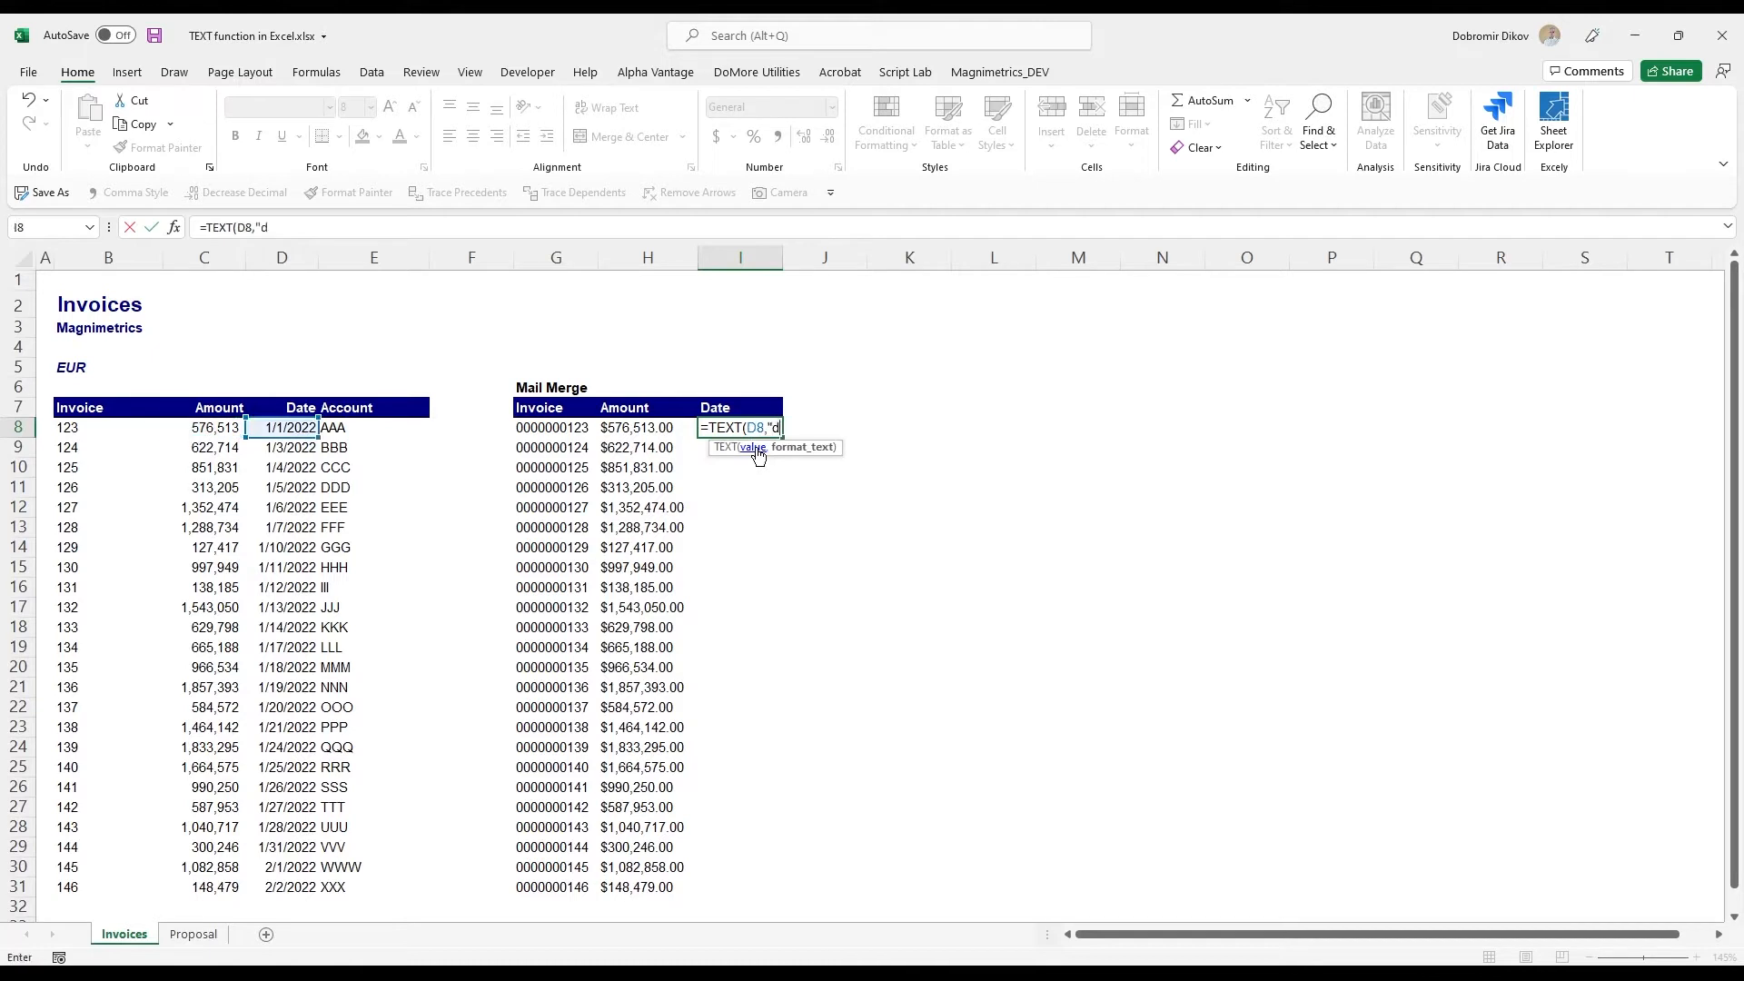
pyautogui.write('d dddd, yyyy")')
pyautogui.hotkey('ctrl', 'Return')
# - Replace dddd with mmmm in the I8 format text to make it "d mmmm, yyyy" and fill the formula down to I31
pyautogui.press('F2')
pyautogui.press('Left')
pyautogui.press('Left')
pyautogui.press('Left')
pyautogui.press('Left')
pyautogui.press('Left')
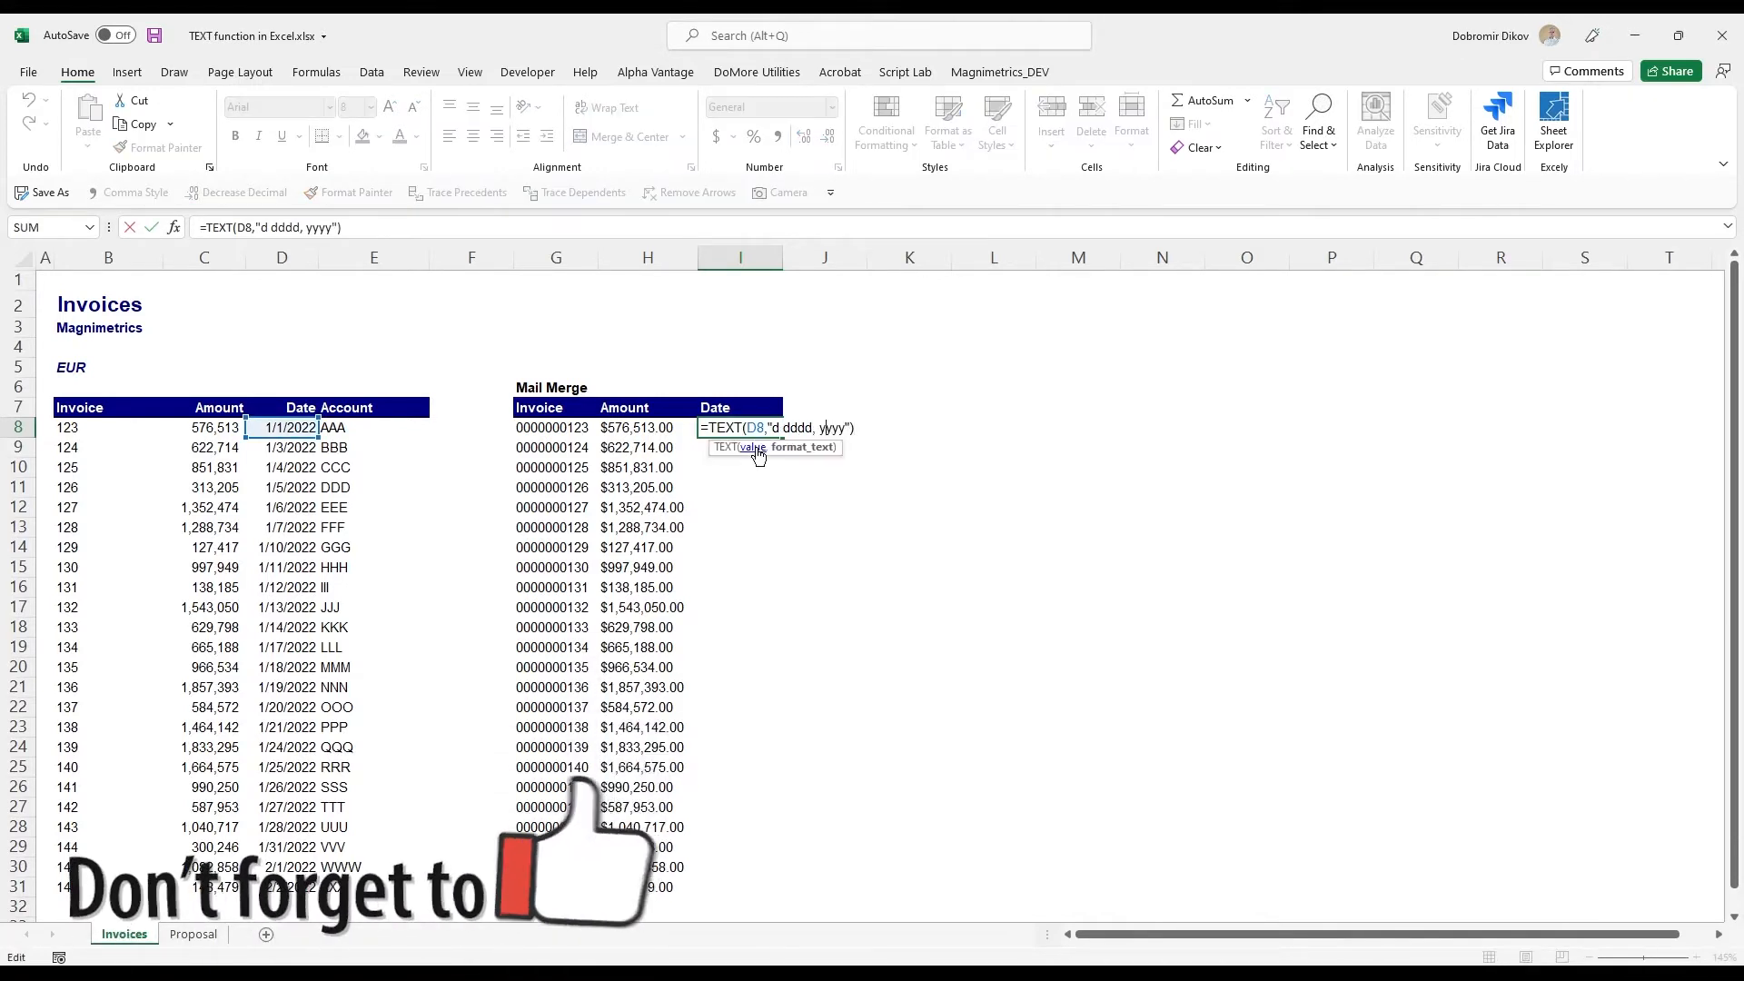
pyautogui.press('Left')
pyautogui.press('Left')
pyautogui.press('Left')
pyautogui.hotkey('shift', 'Left')
pyautogui.hotkey('shift', 'Left')
pyautogui.hotkey('shift', 'Left')
pyautogui.hotkey('shift', 'Left')
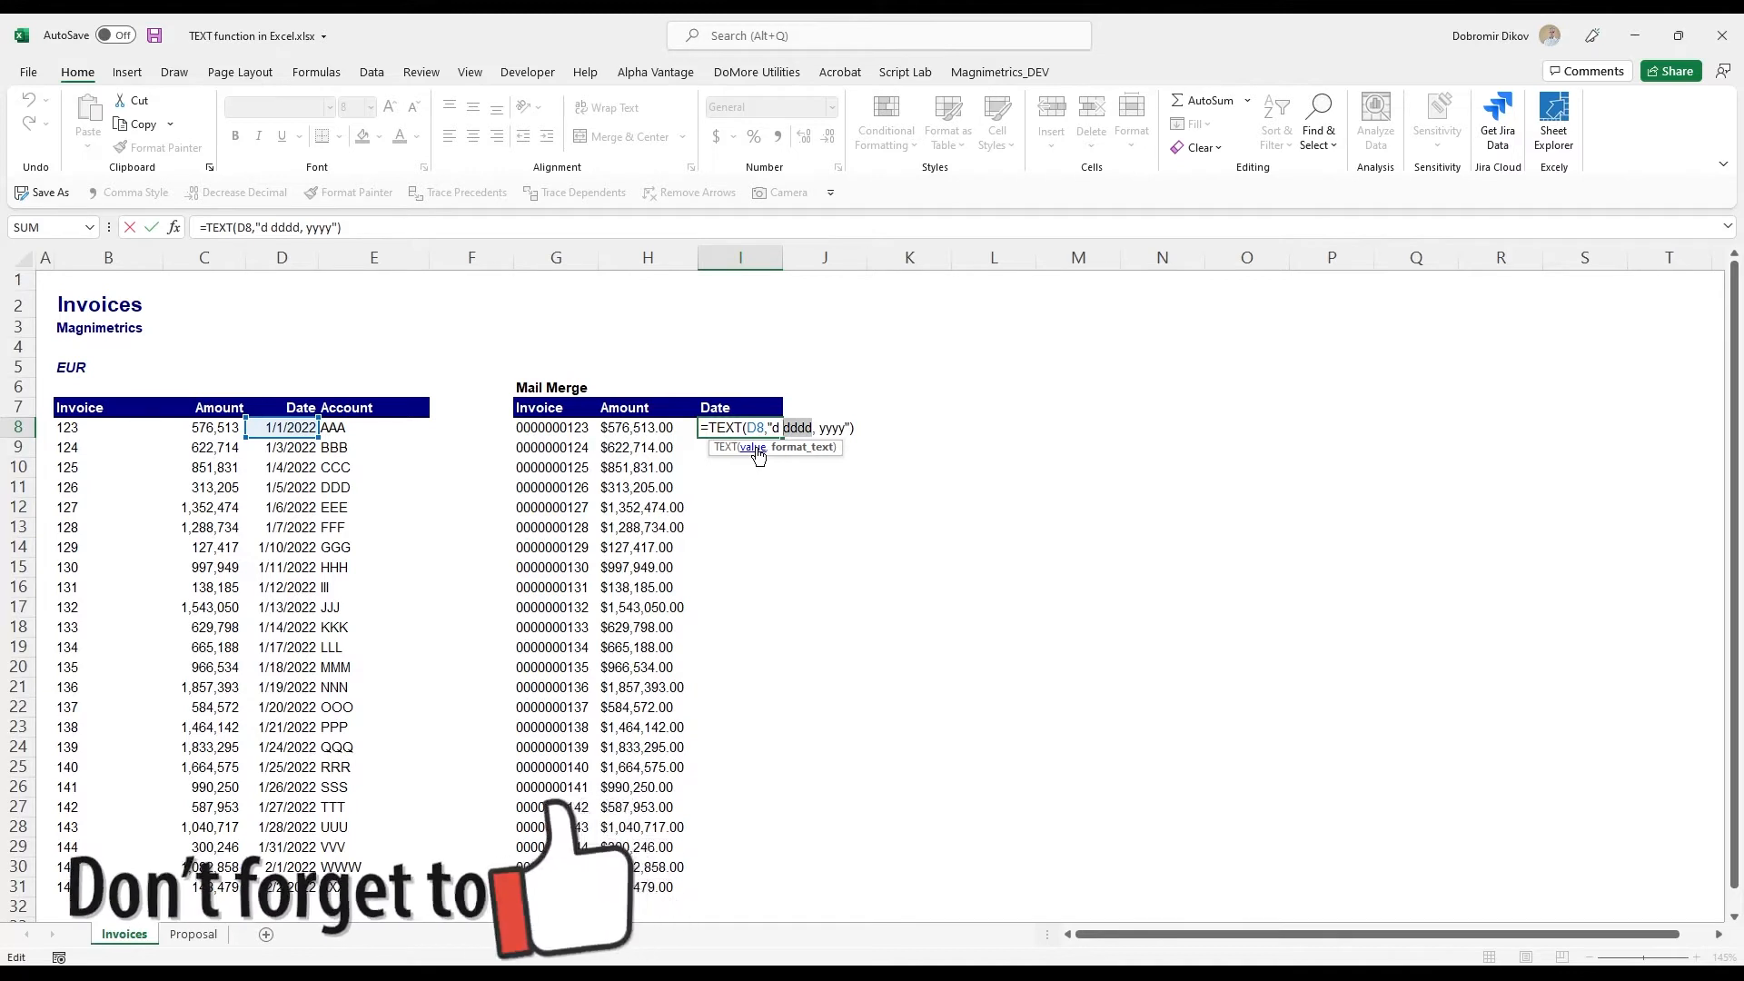
pyautogui.write('mmmm\\')
pyautogui.hotkey('ctrl', 'Return')
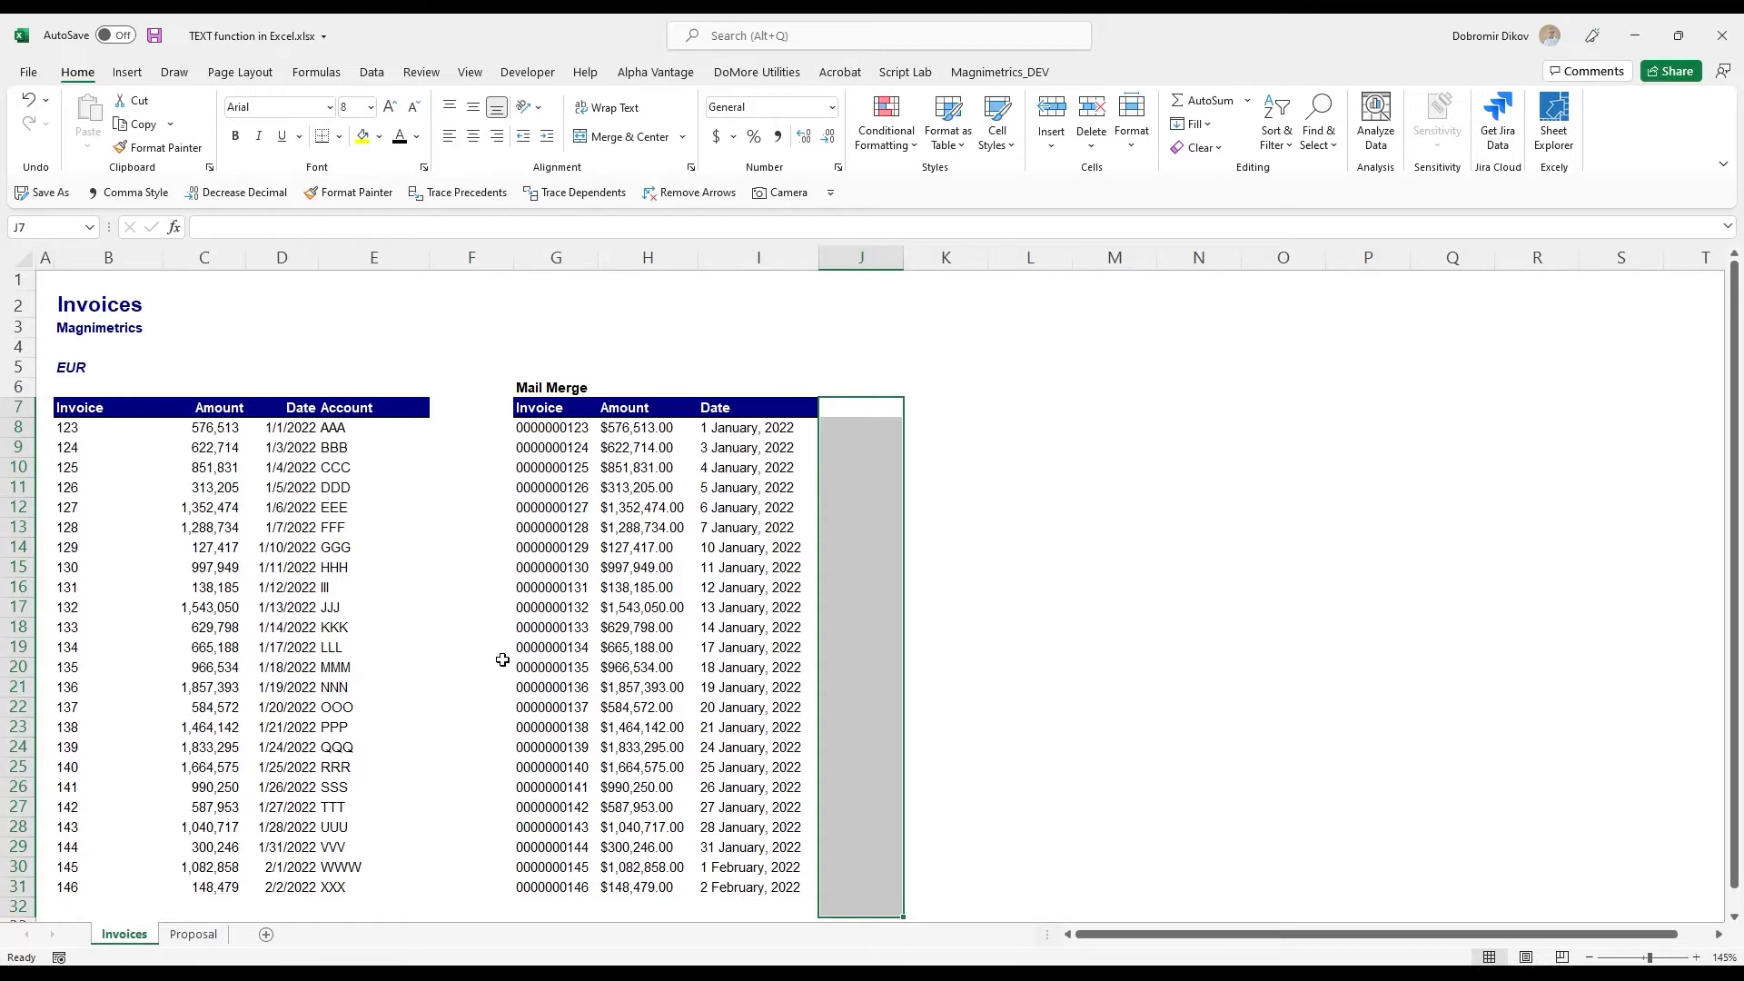
# - Switch to the Proposal sheet and review the company name, EBITDA, multiple and enterprise value cells
pyautogui.click(213, 935)
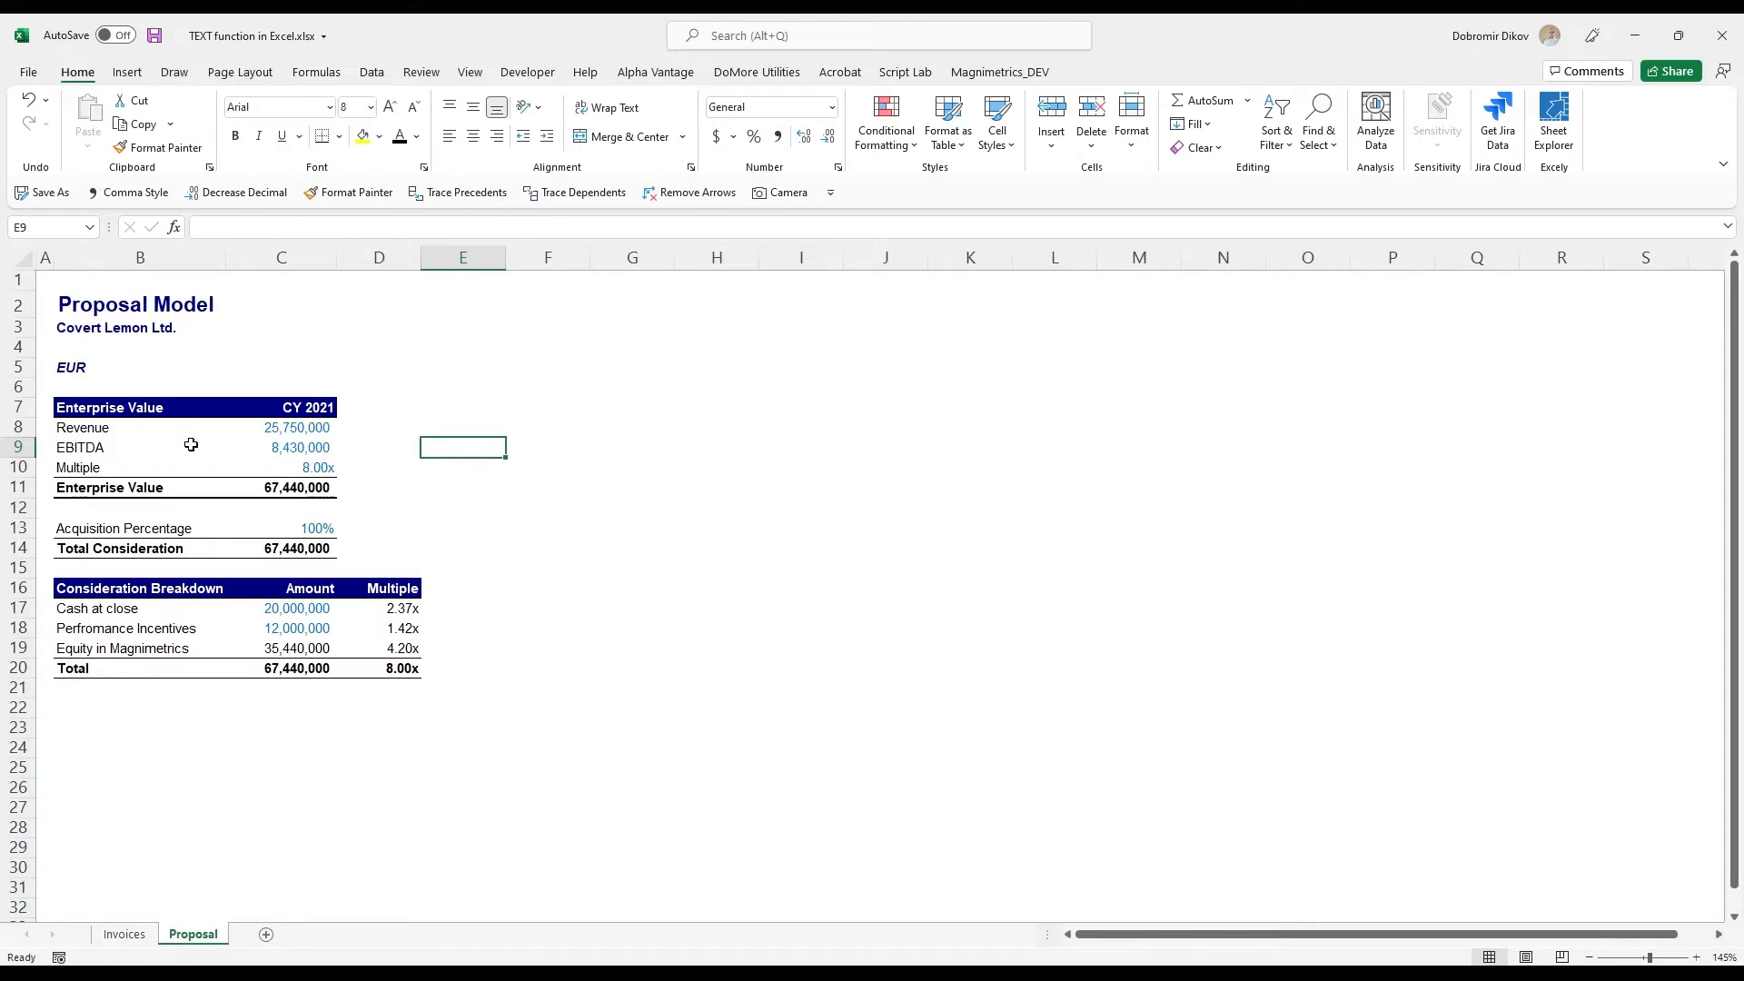
pyautogui.click(115, 327)
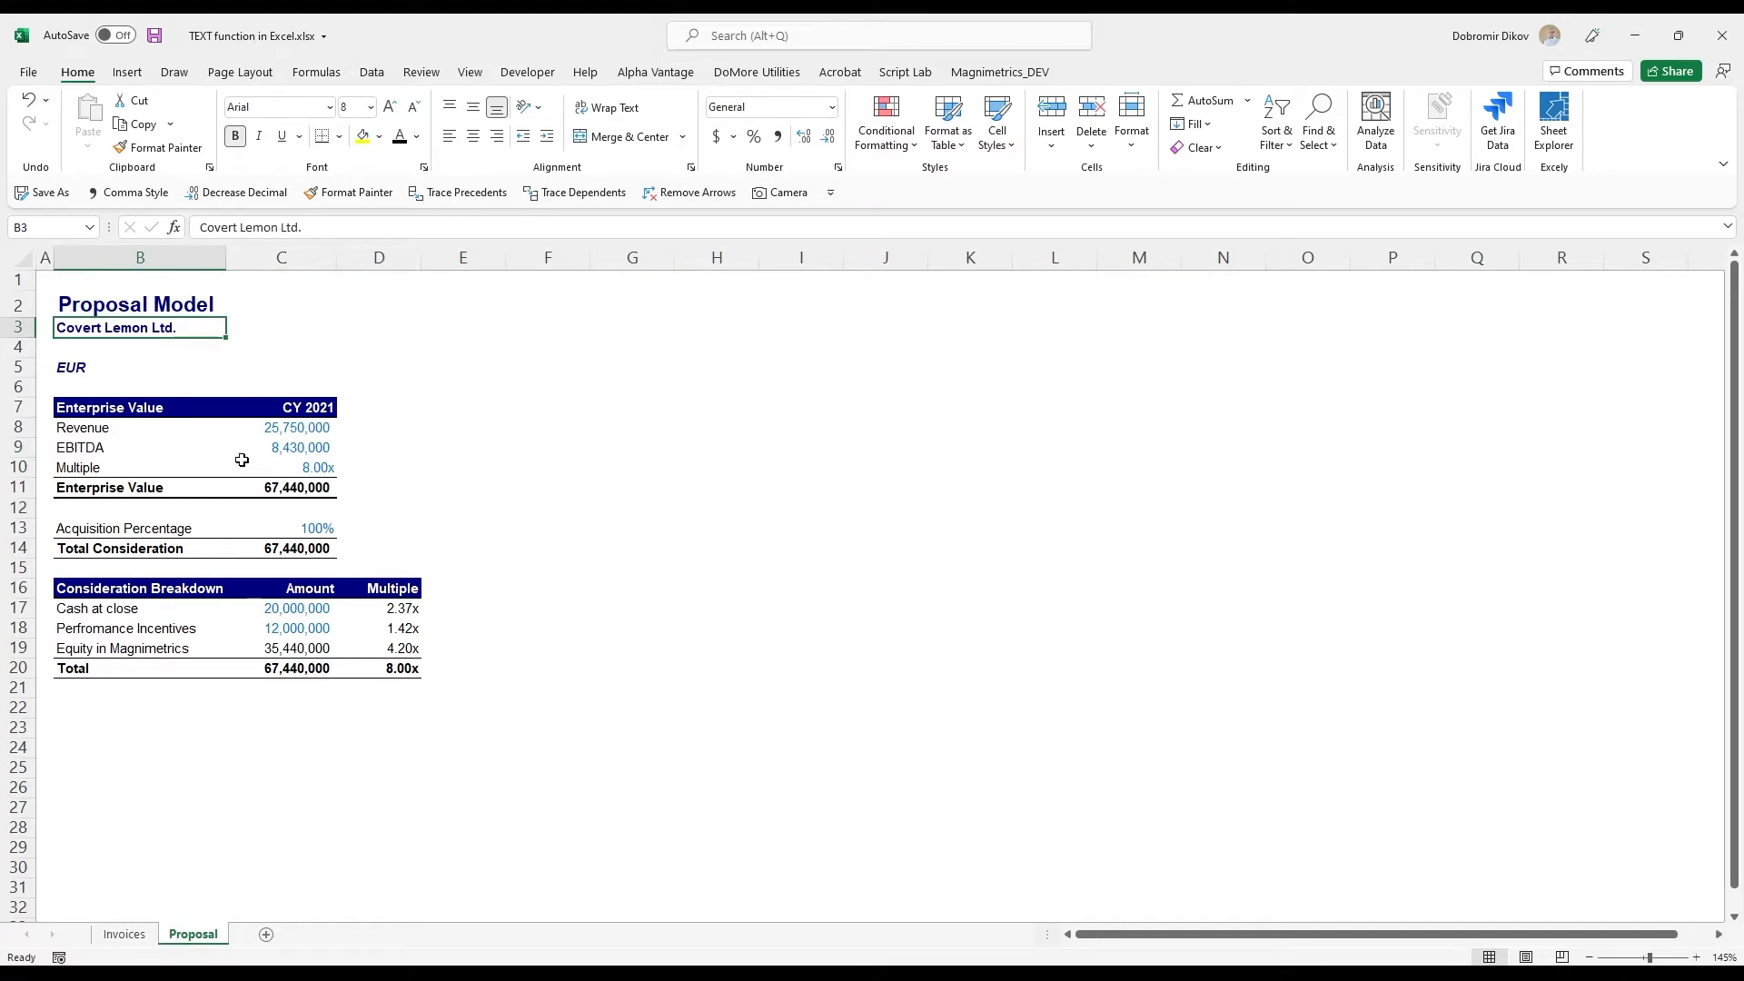
pyautogui.click(308, 452)
pyautogui.click(309, 470)
pyautogui.click(313, 492)
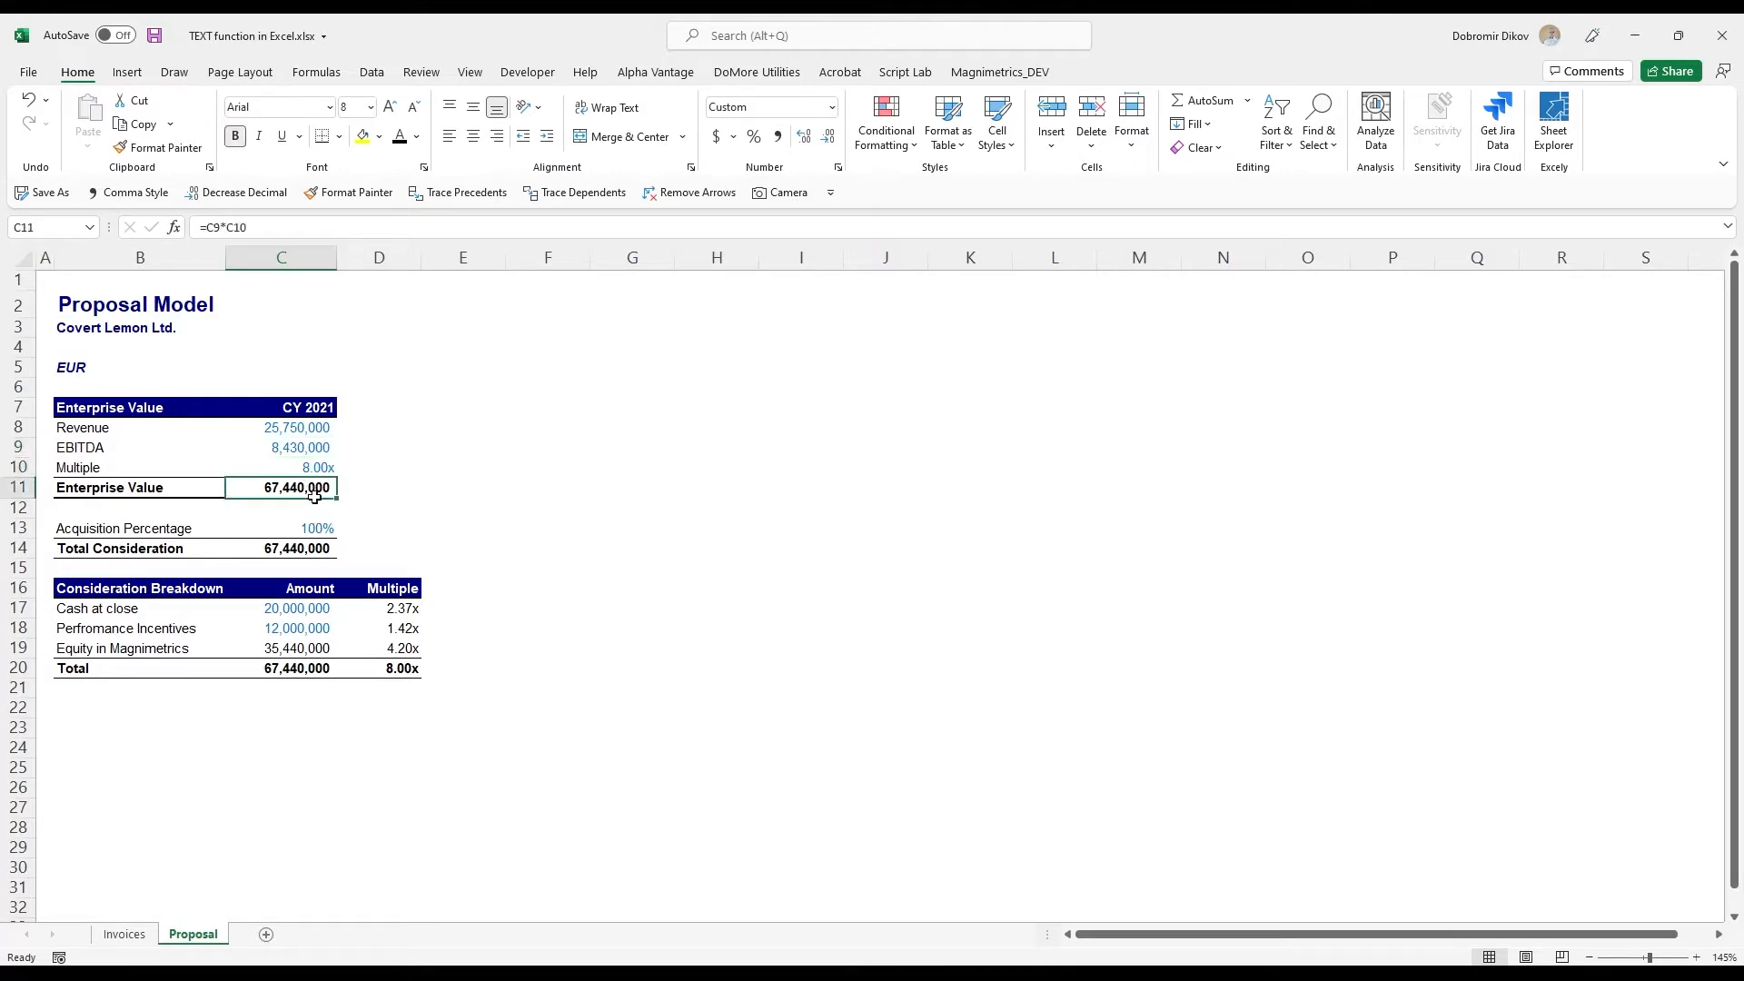
pyautogui.click(318, 508)
# - Test the model with an Acquisition Percentage of 50% in C13 and set it back to 100%
pyautogui.click(323, 528)
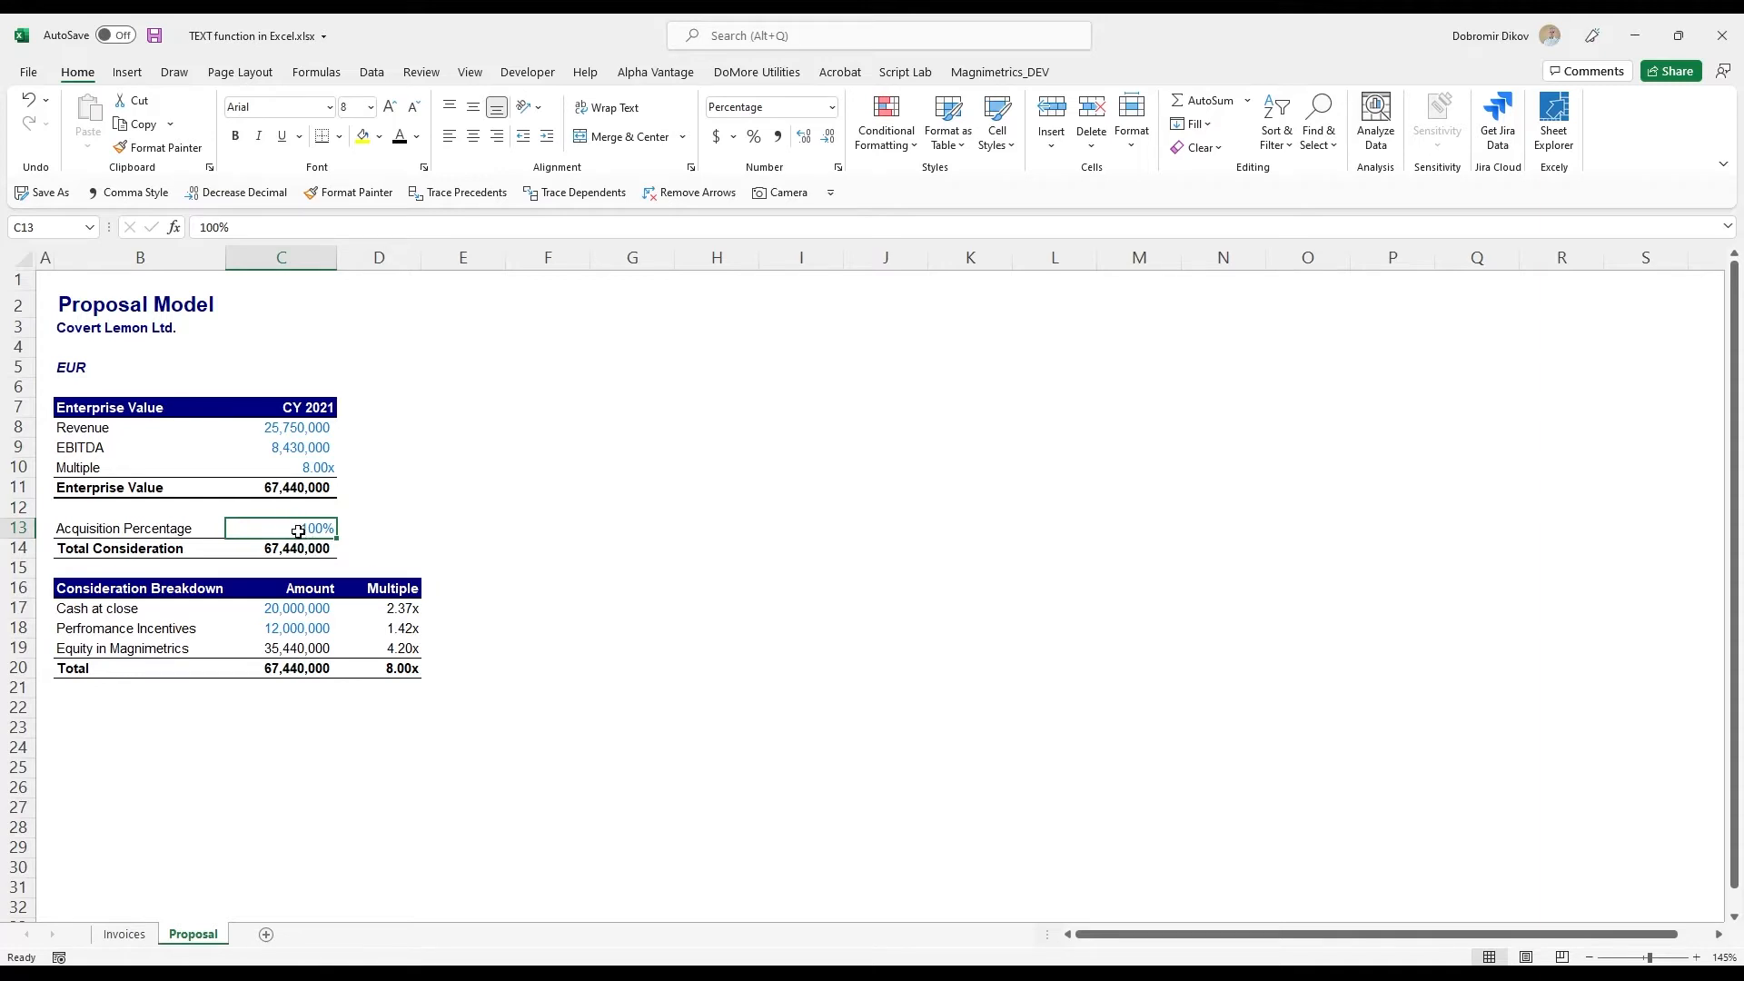
pyautogui.write('50%')
pyautogui.press('Return')
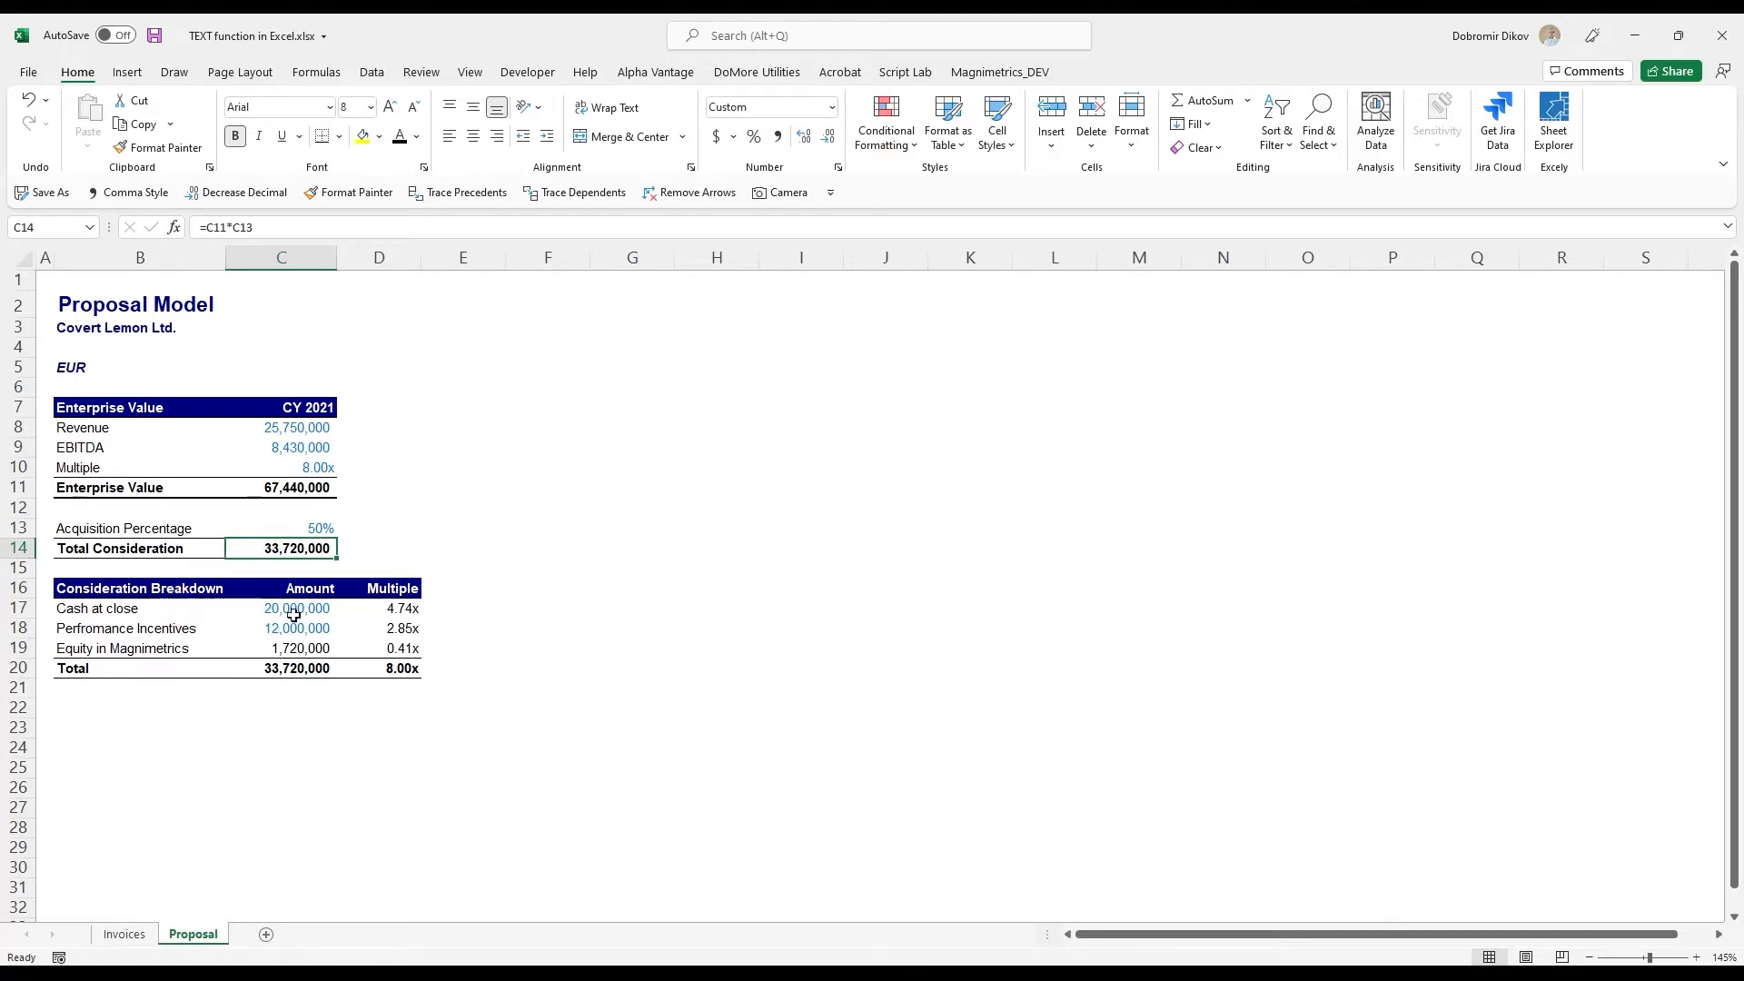
pyautogui.click(319, 528)
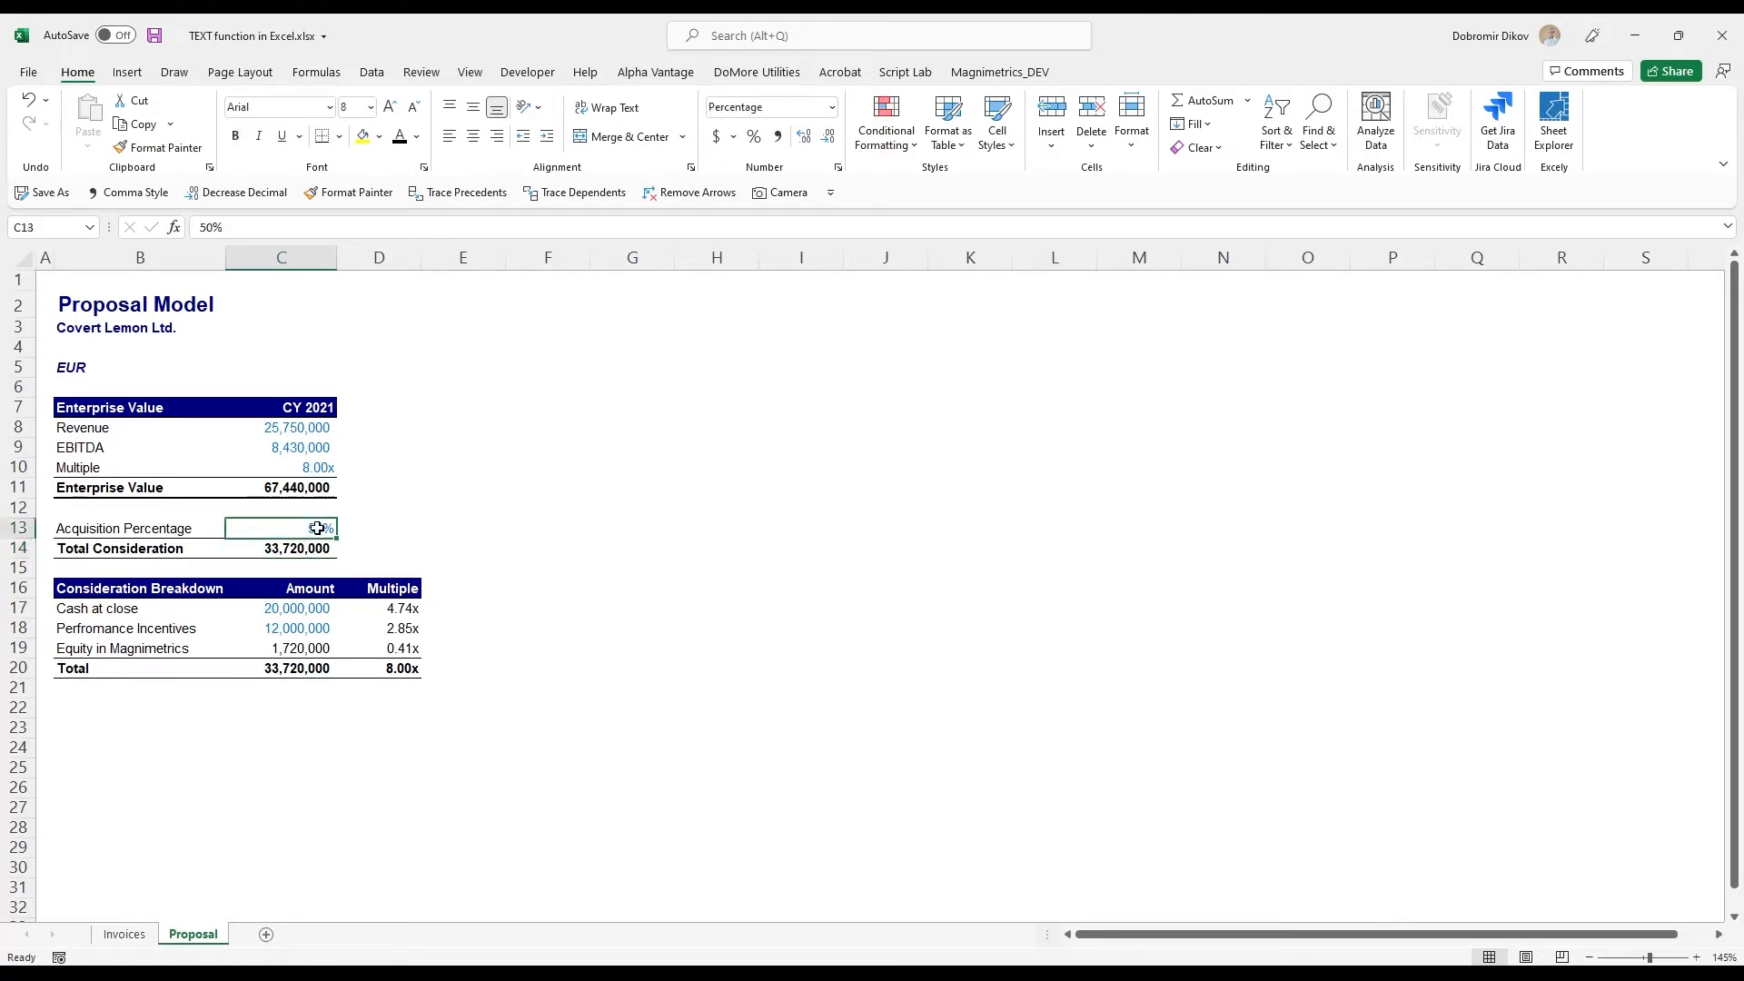
pyautogui.write('100')
pyautogui.press('Return')
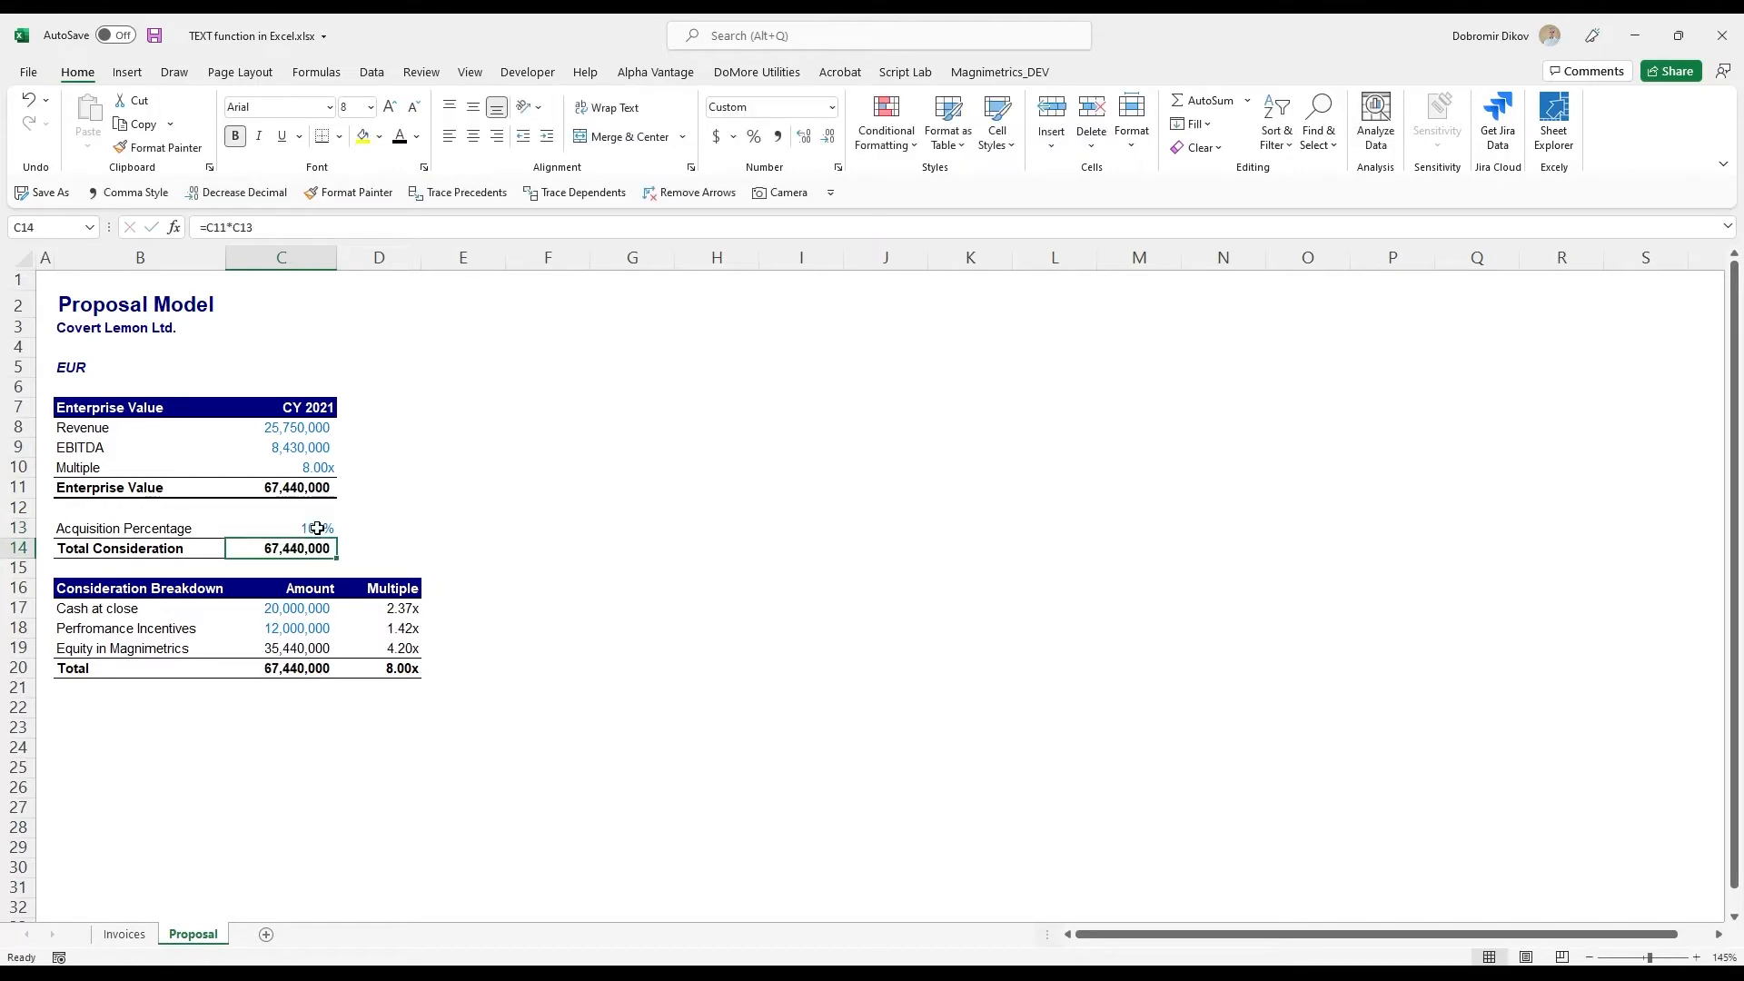
# - Examine the cash at close, performance incentives and equity amounts in the Consideration Breakdown table
pyautogui.click(305, 613)
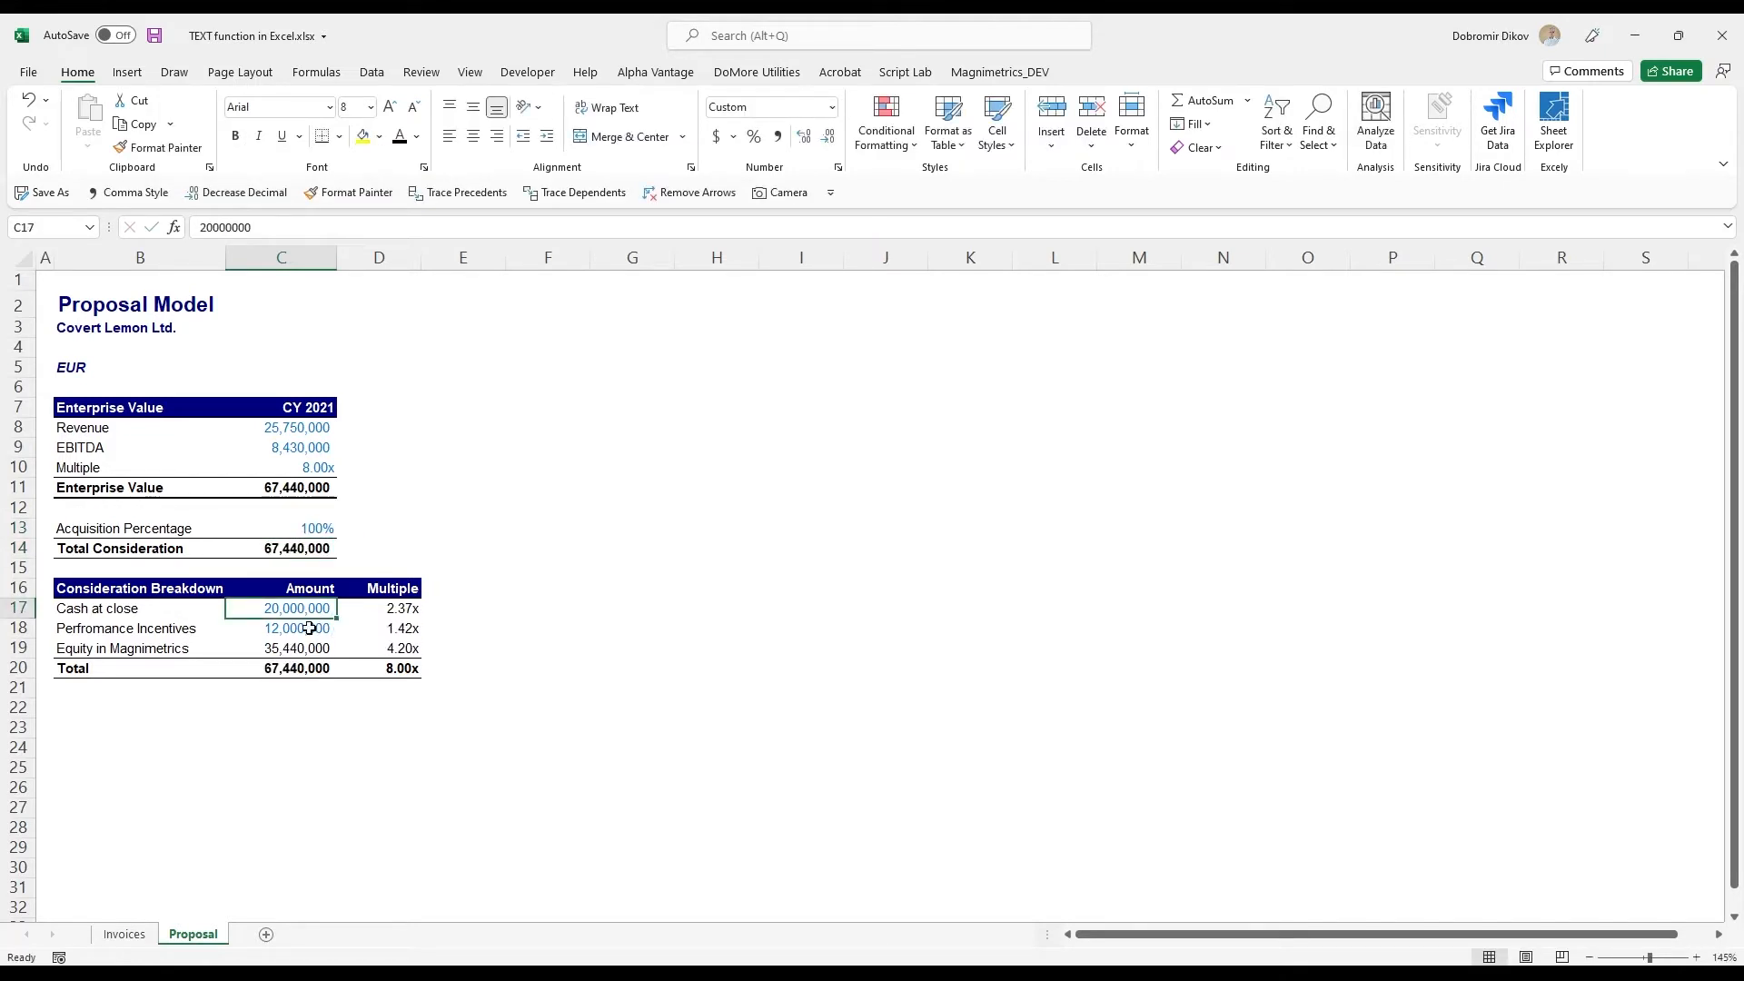
pyautogui.click(310, 627)
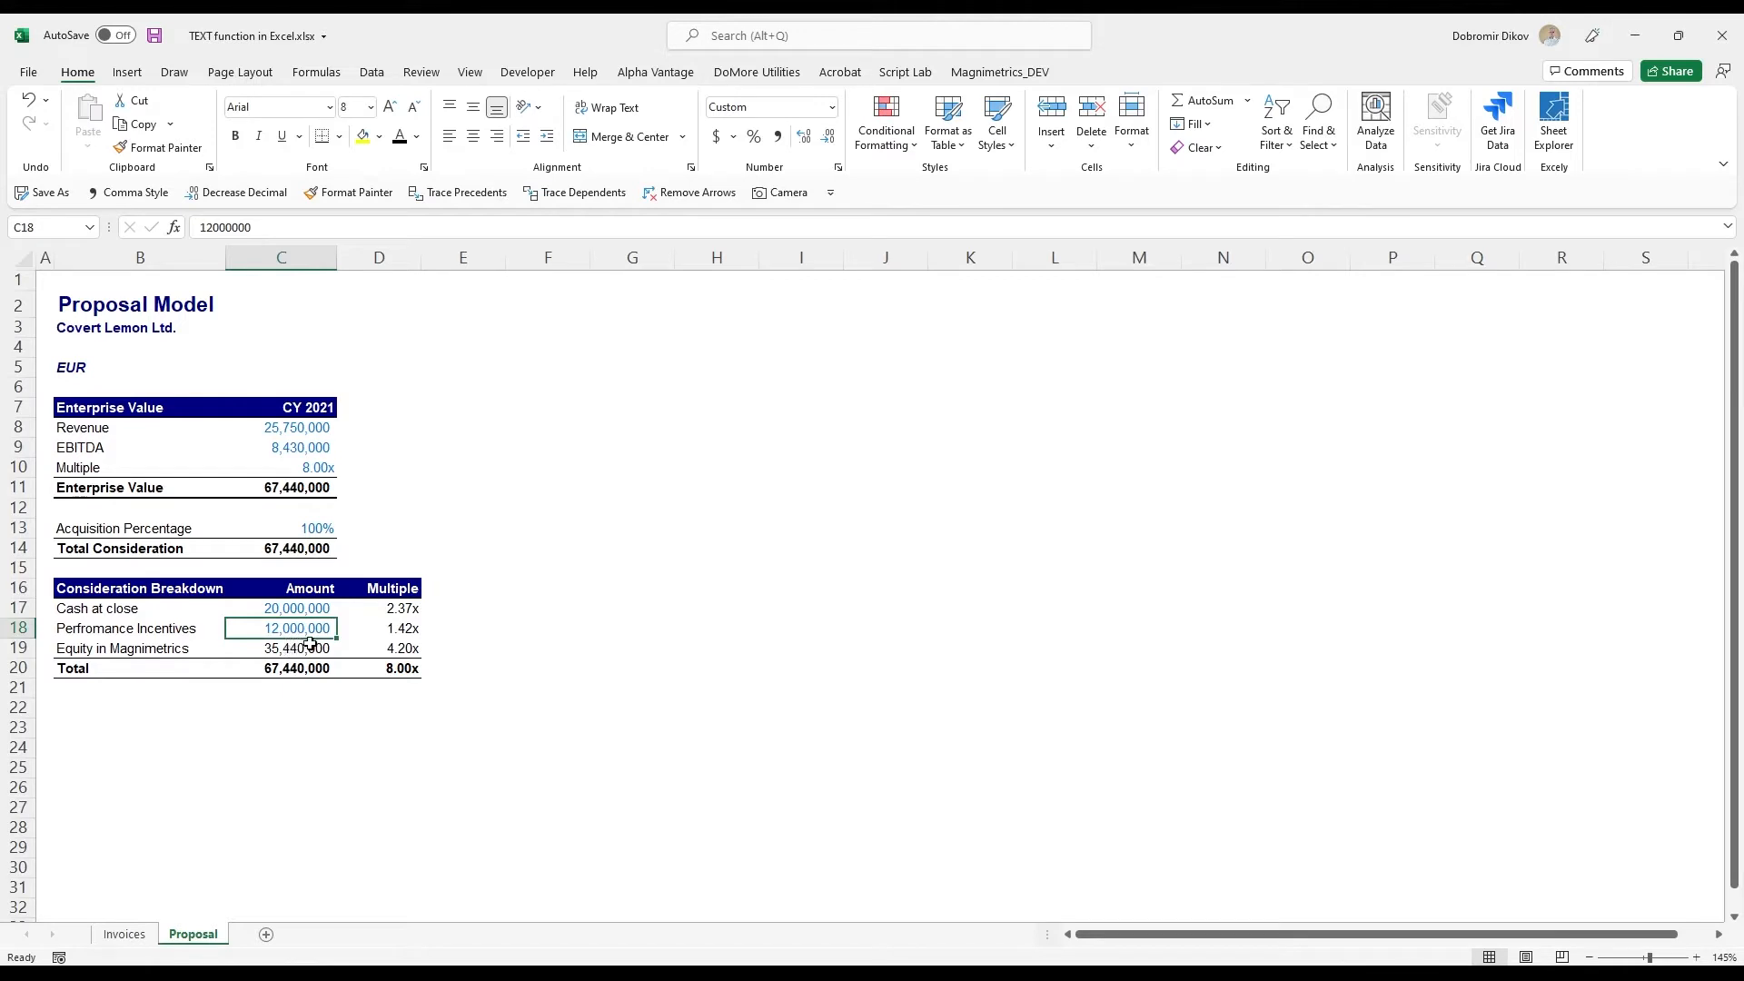
pyautogui.click(300, 648)
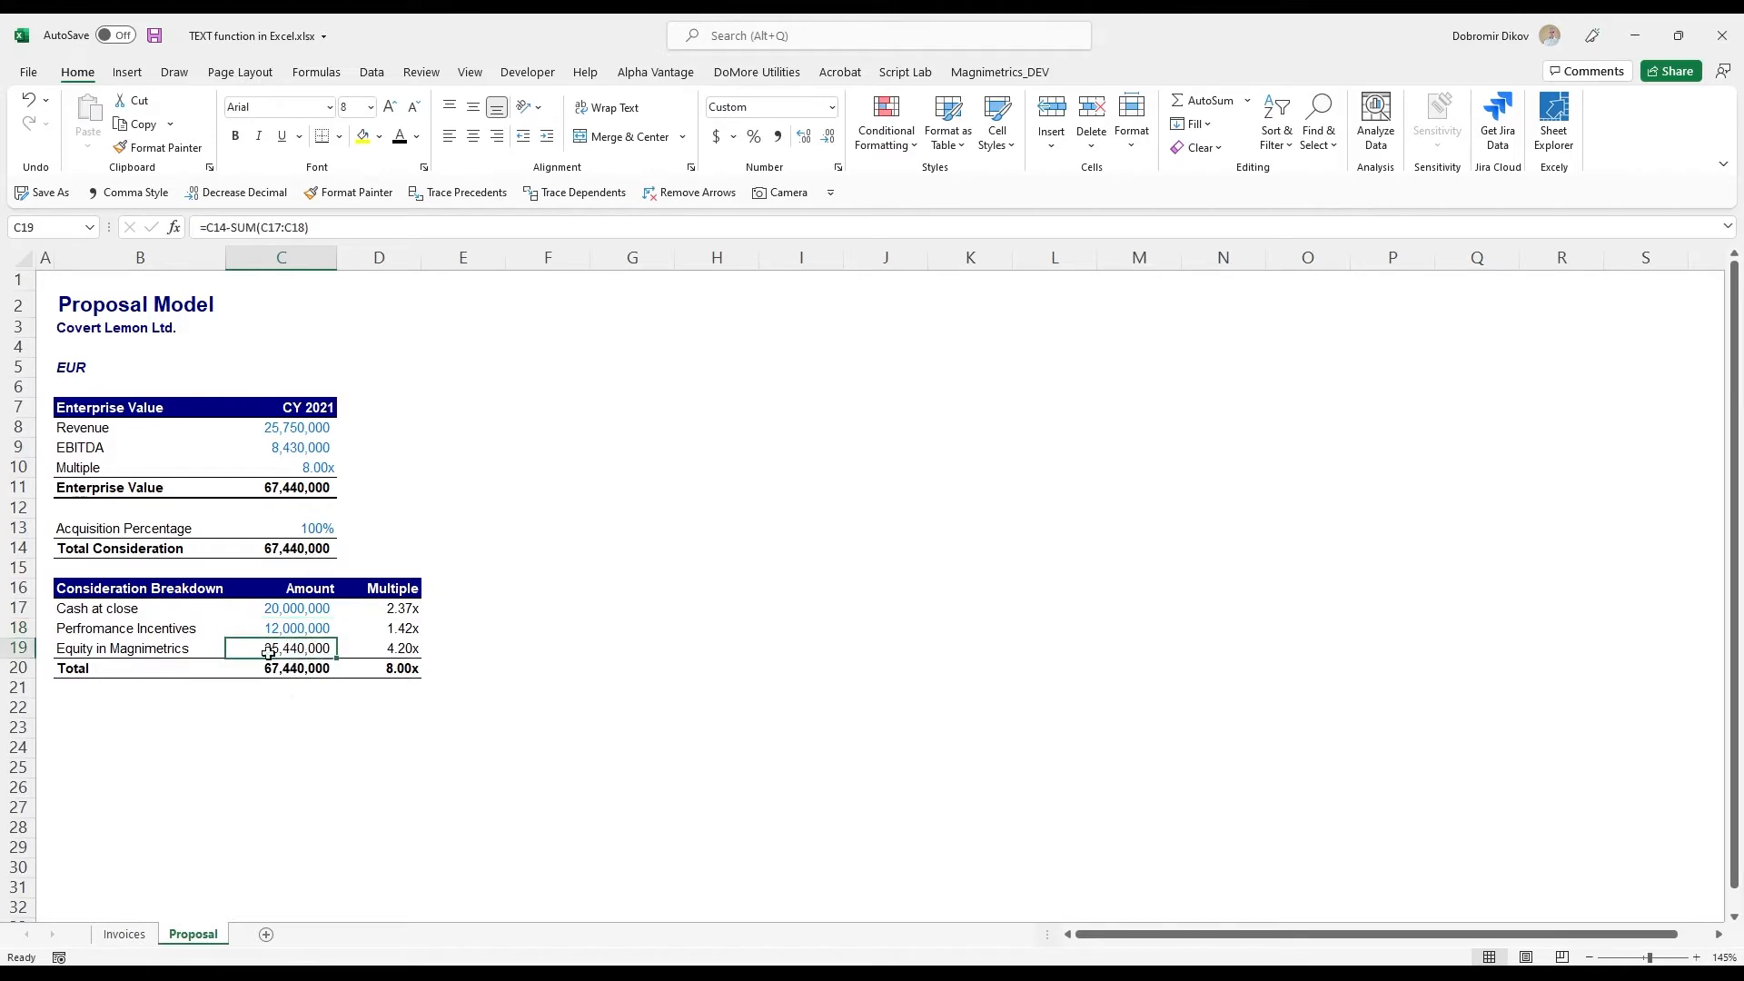
pyautogui.click(130, 654)
pyautogui.click(273, 649)
# - Insert four blank rows at row 7, above the Enterprise Value table
pyautogui.click(18, 407)
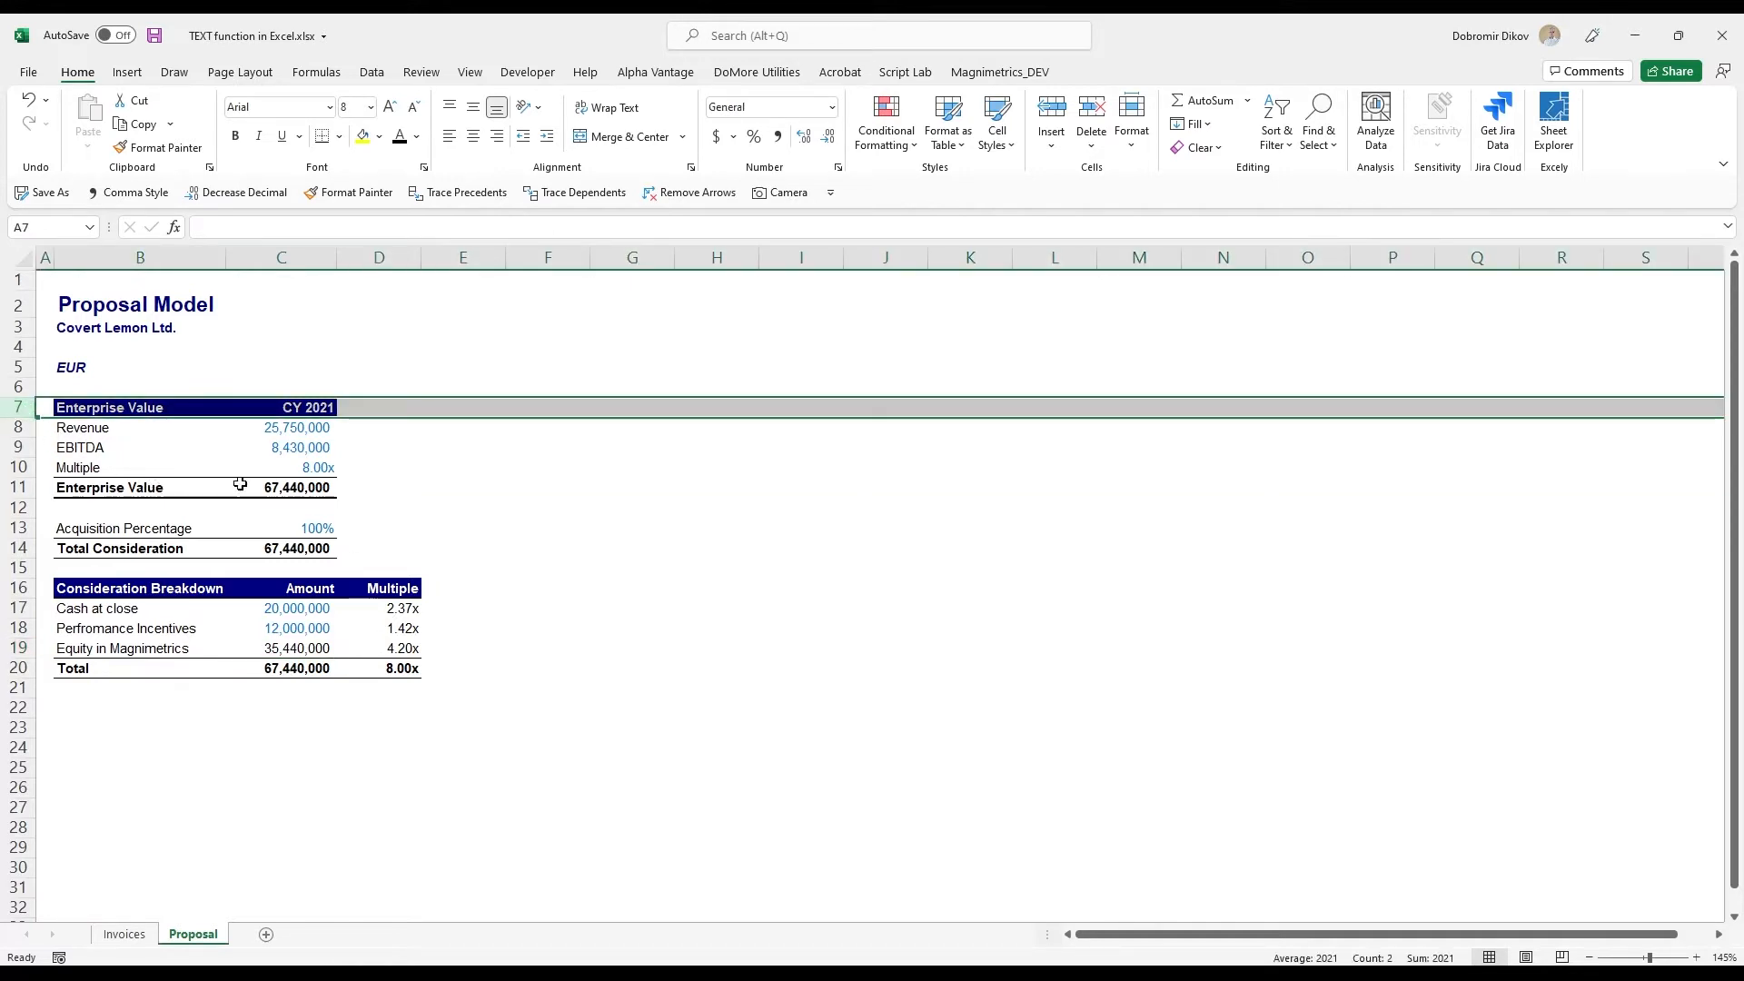
pyautogui.hotkey('ctrl', 'shift', '+')
pyautogui.hotkey('ctrl', 'shift', '+')
pyautogui.hotkey('ctrl', 'shift', '+')
pyautogui.hotkey('ctrl', 'shift', '+')
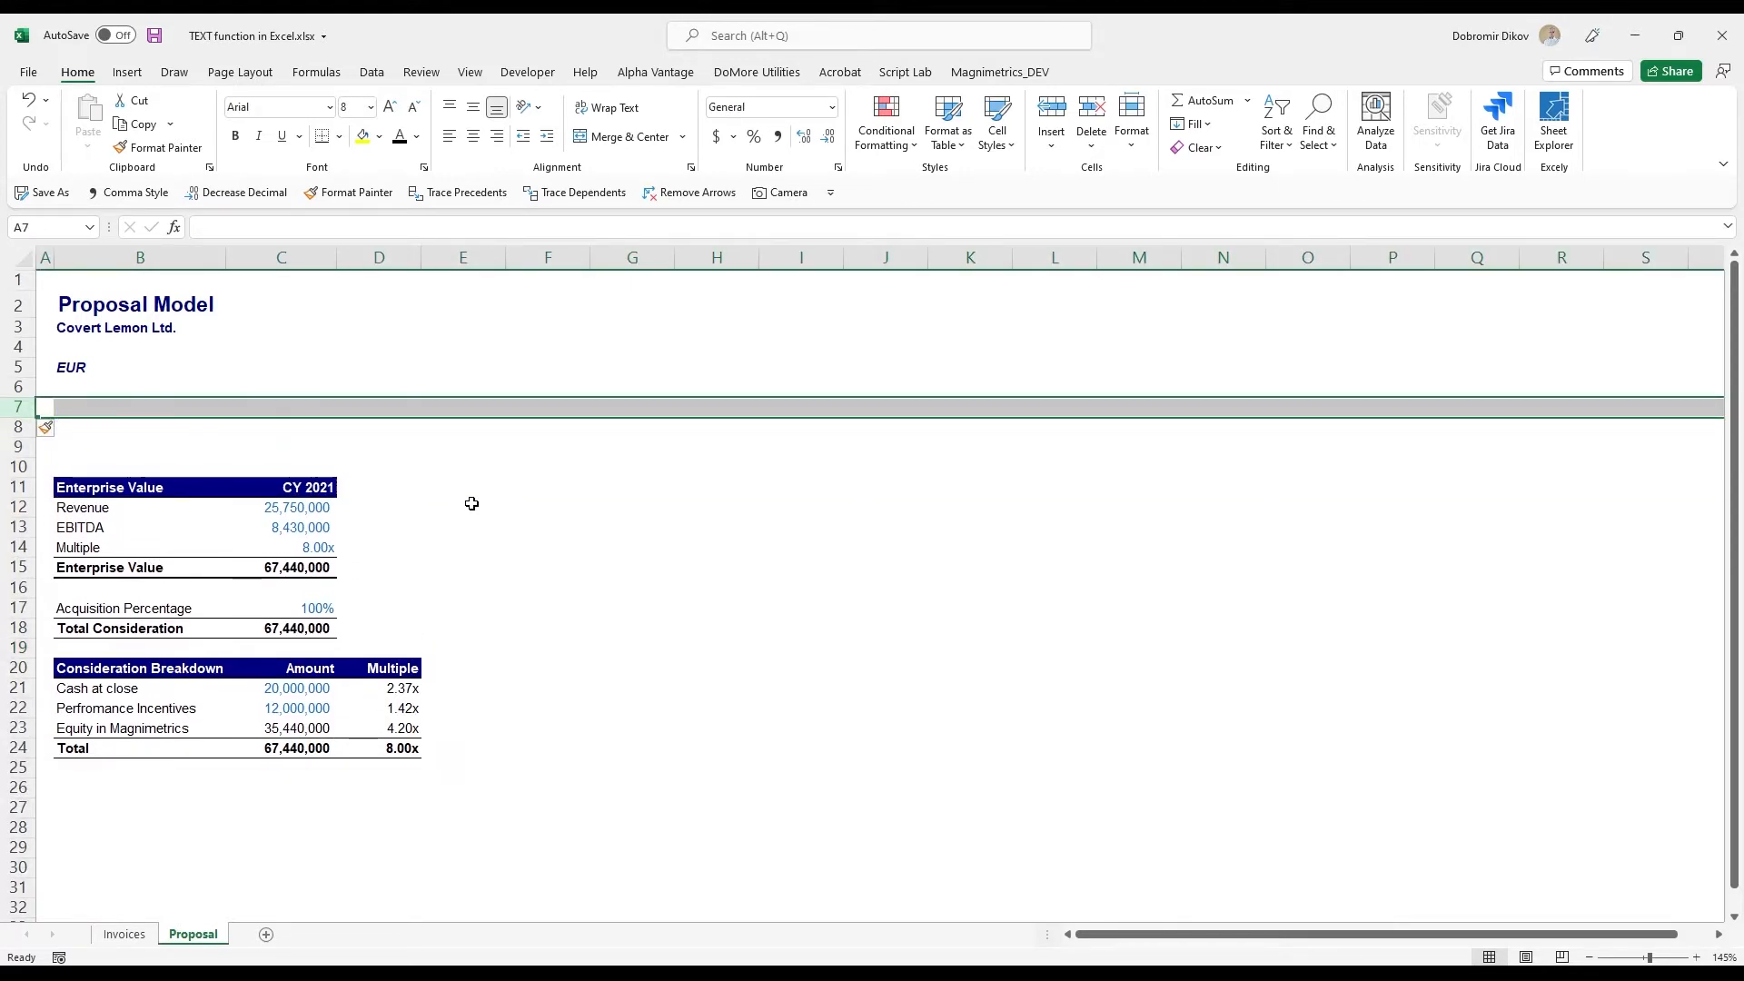
# - Enter the heading "Summary" in B7, copy the formatting of the EUR cell B5 onto it and remove the italics
pyautogui.press('Right')
pyautogui.write('Summary')
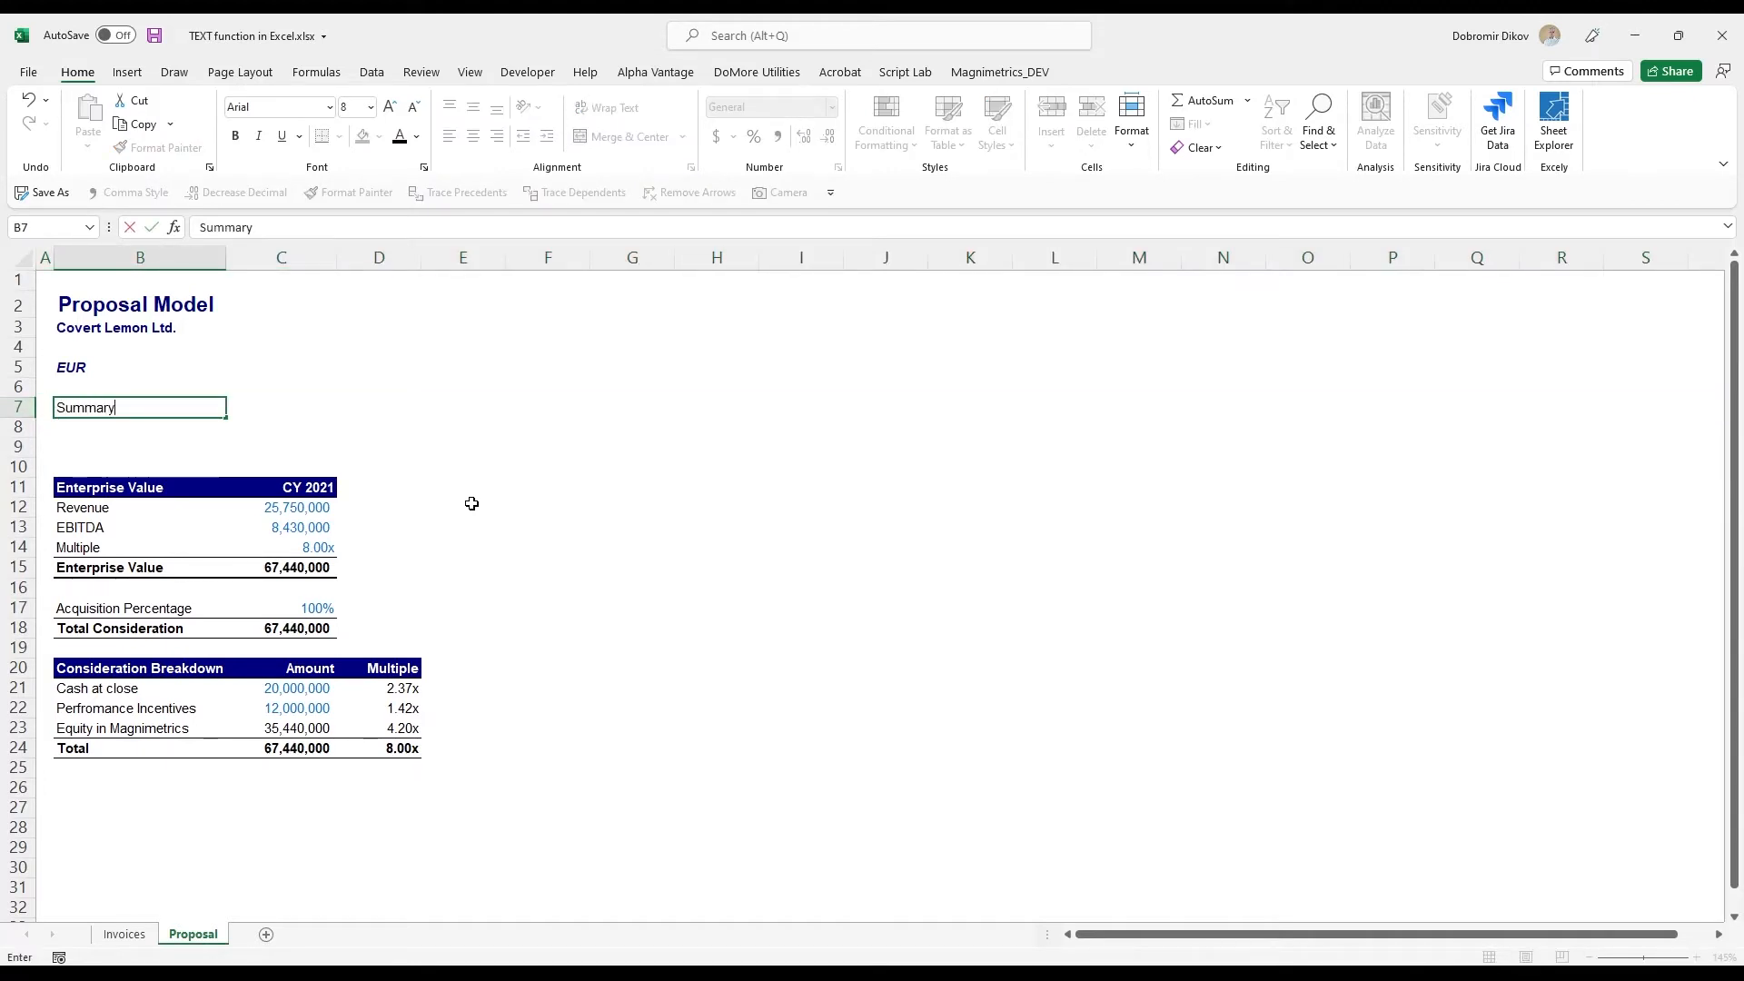
pyautogui.press('Return')
pyautogui.press('Up')
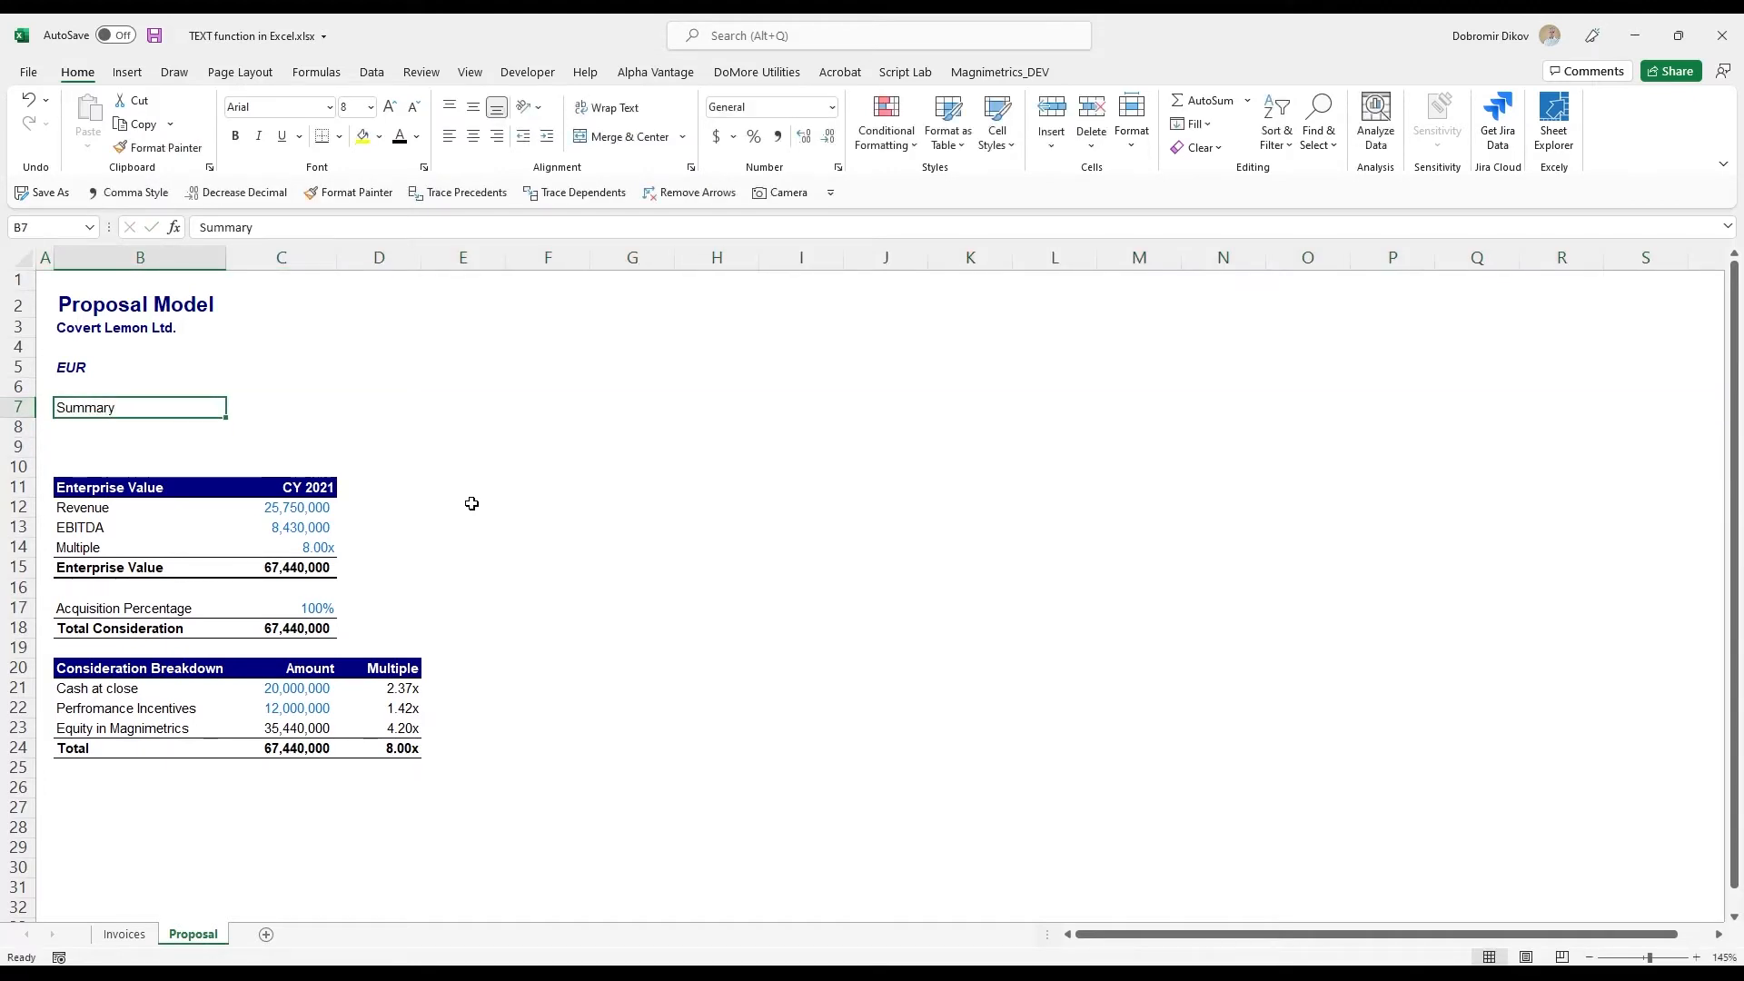
pyautogui.hotkey('ctrl', 'Up')
pyautogui.hotkey('alt', '4')
pyautogui.hotkey('ctrl', 'Down')
pyautogui.press('Return')
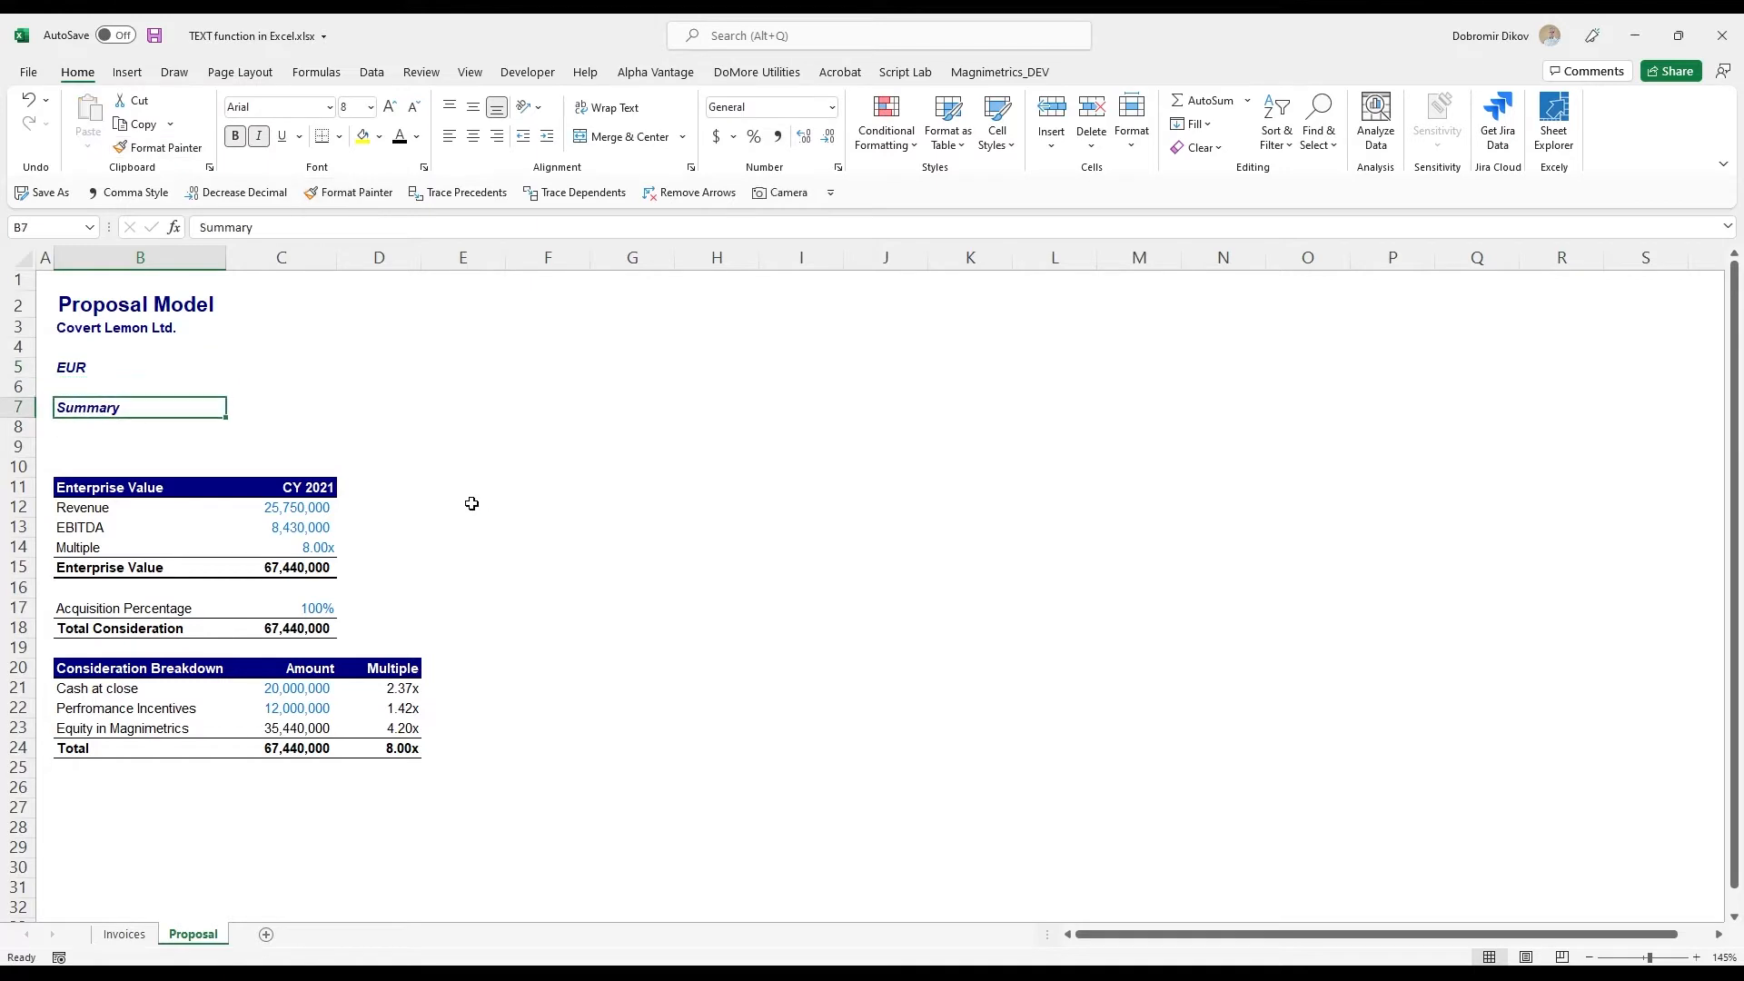
pyautogui.hotkey('ctrl', 'i')
# - Insert two more blank rows at row 10 above the Enterprise Value table and begin a formula in B8
pyautogui.click(242, 466)
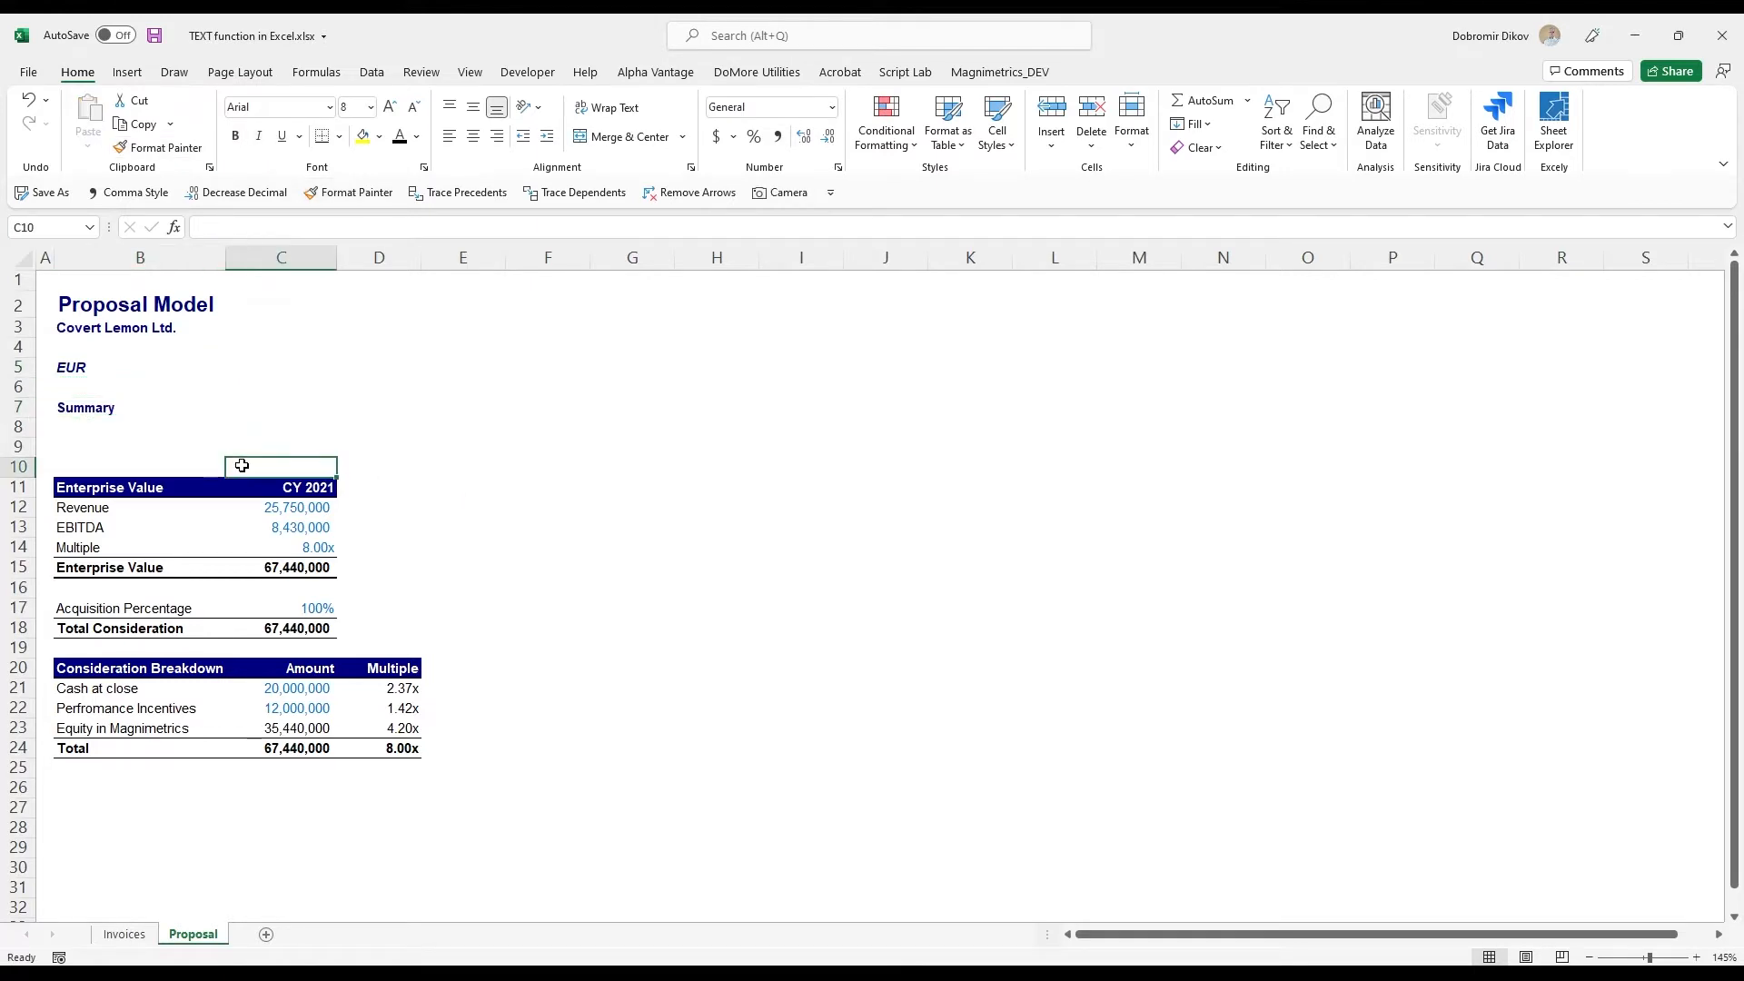
pyautogui.hotkey('shift', 'space')
pyautogui.hotkey('ctrl', '+')
pyautogui.hotkey('ctrl', '+')
pyautogui.press('Up')
pyautogui.press('Up')
pyautogui.press('Left')
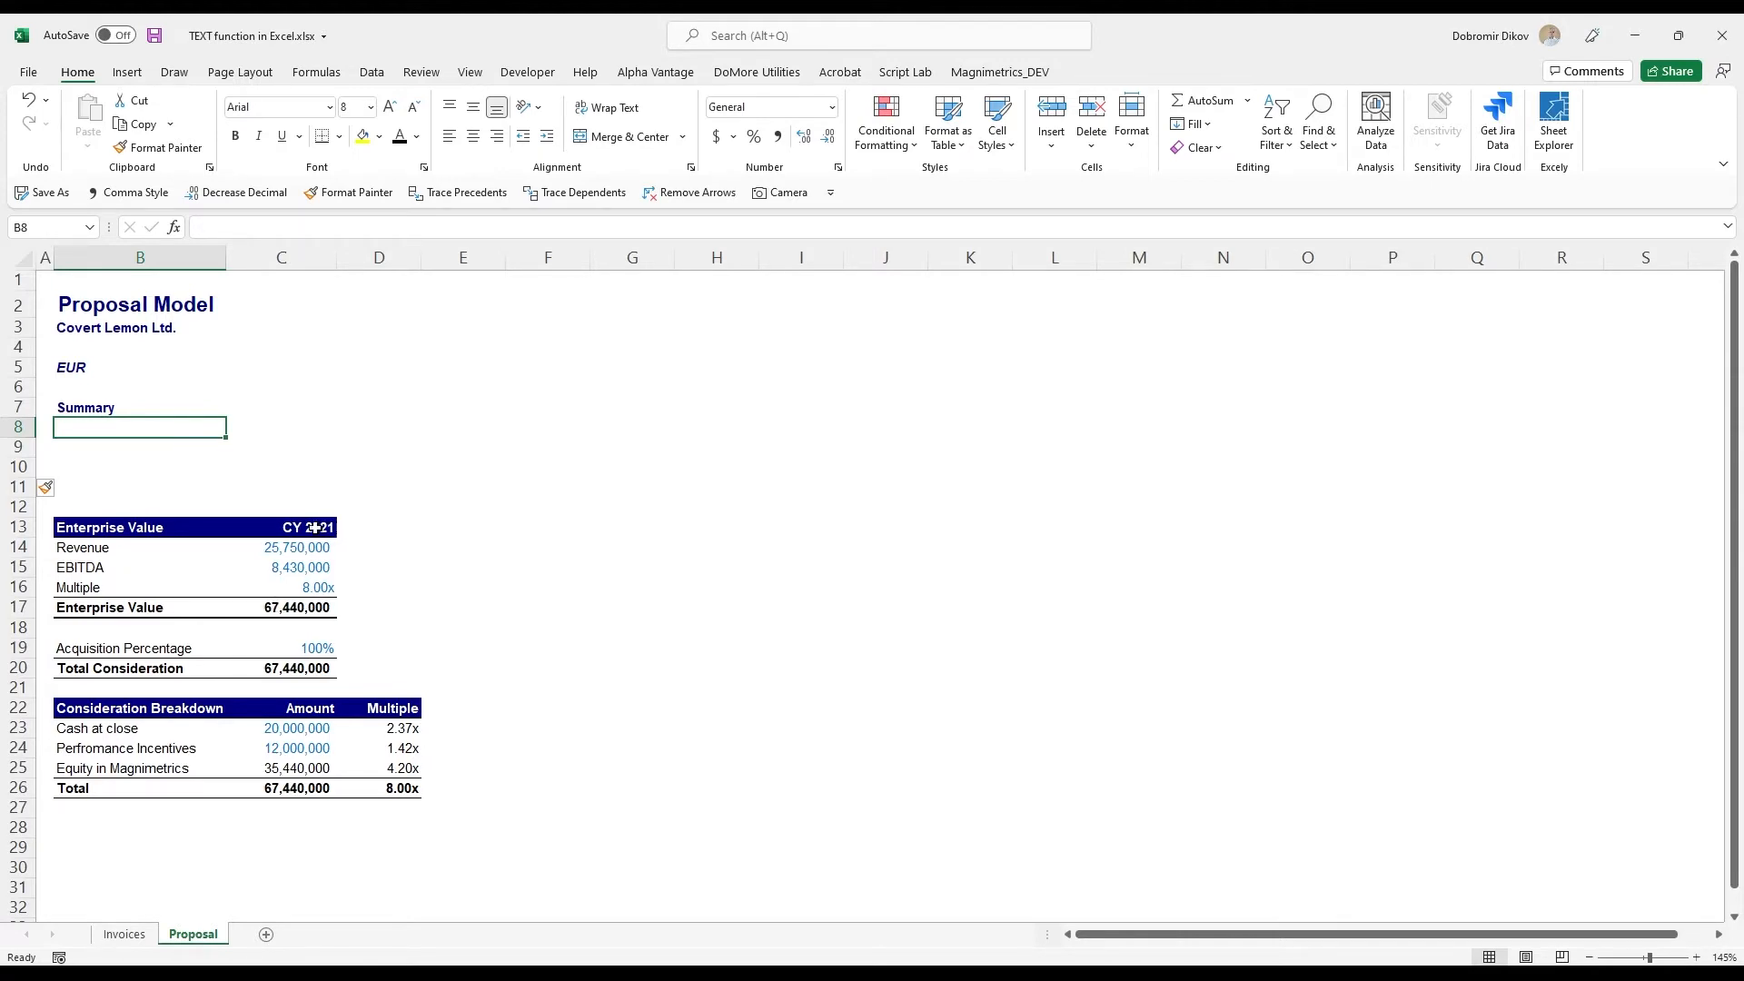
pyautogui.write('=')
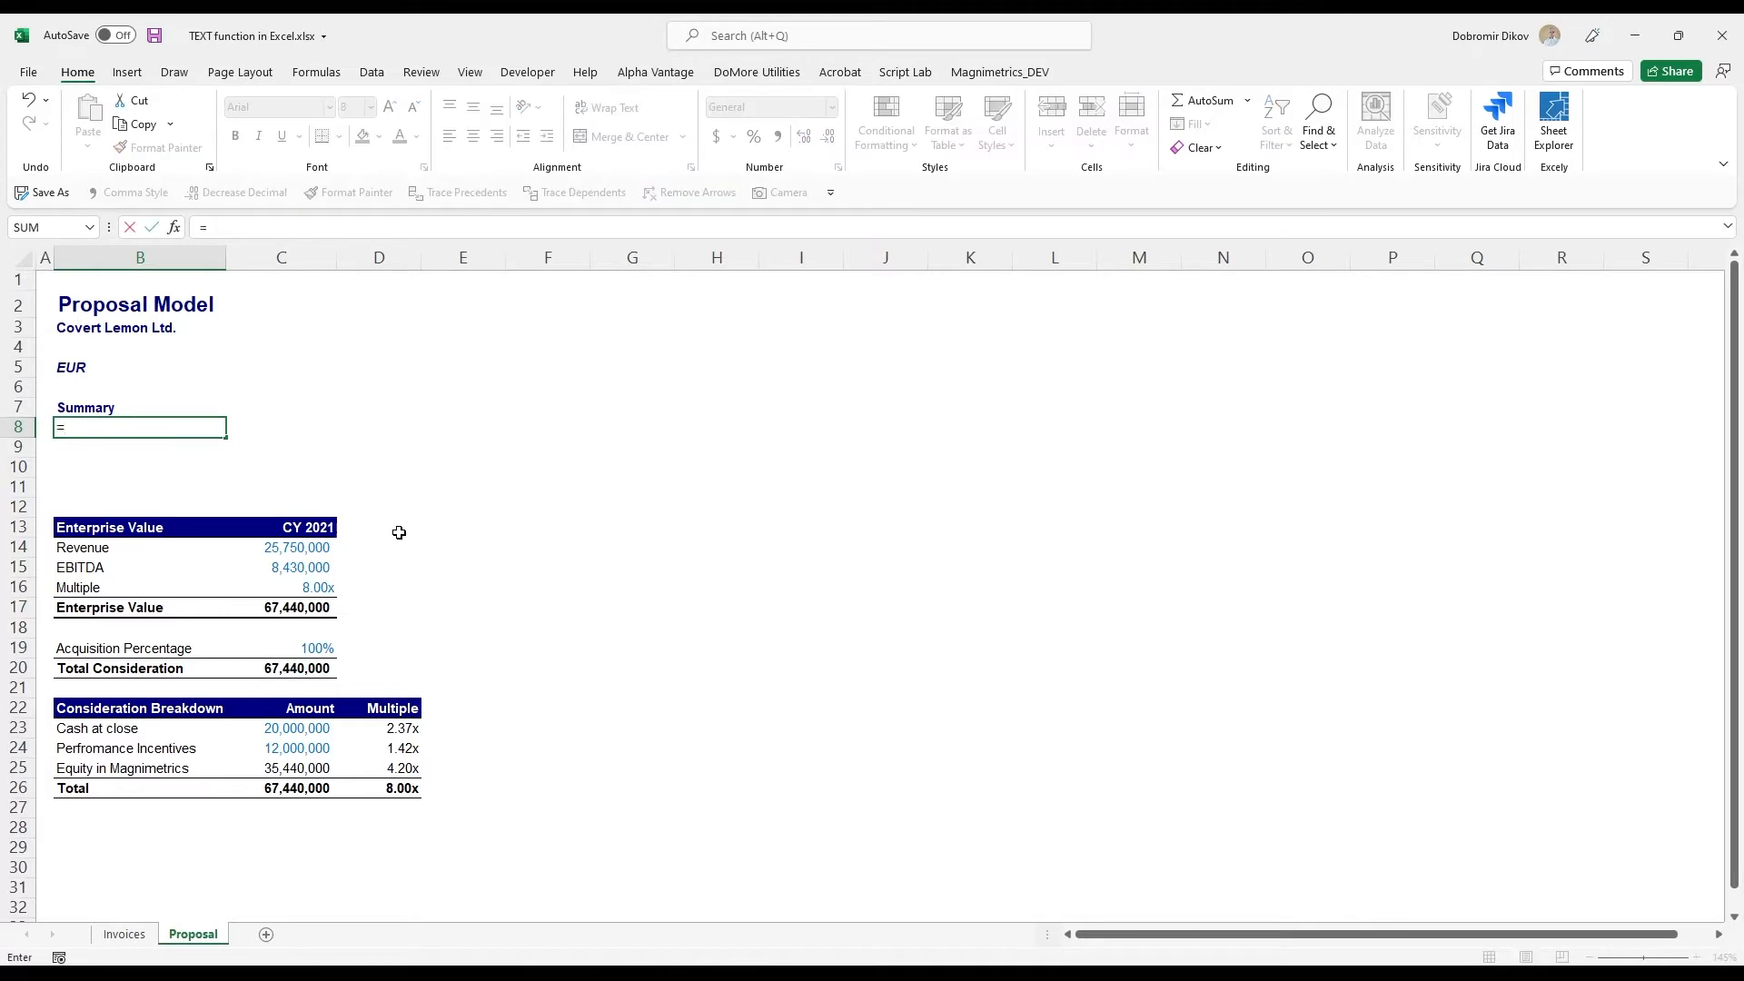
pyautogui.write('conca')
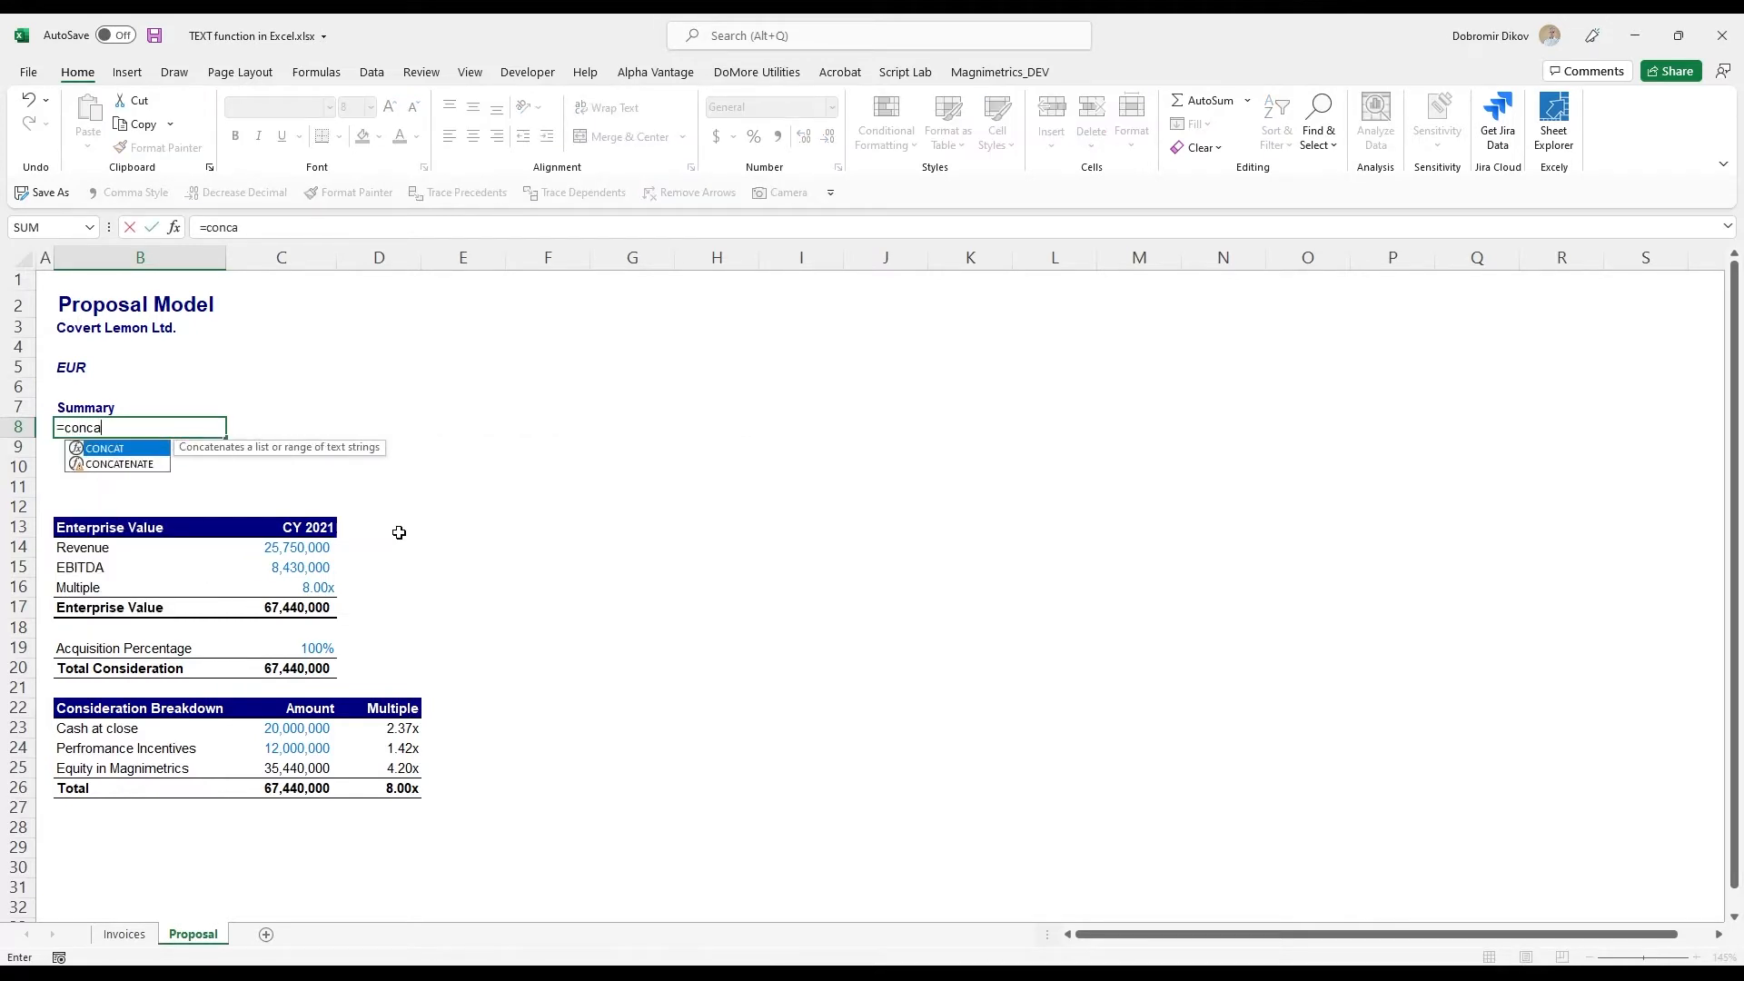
pyautogui.press('Down')
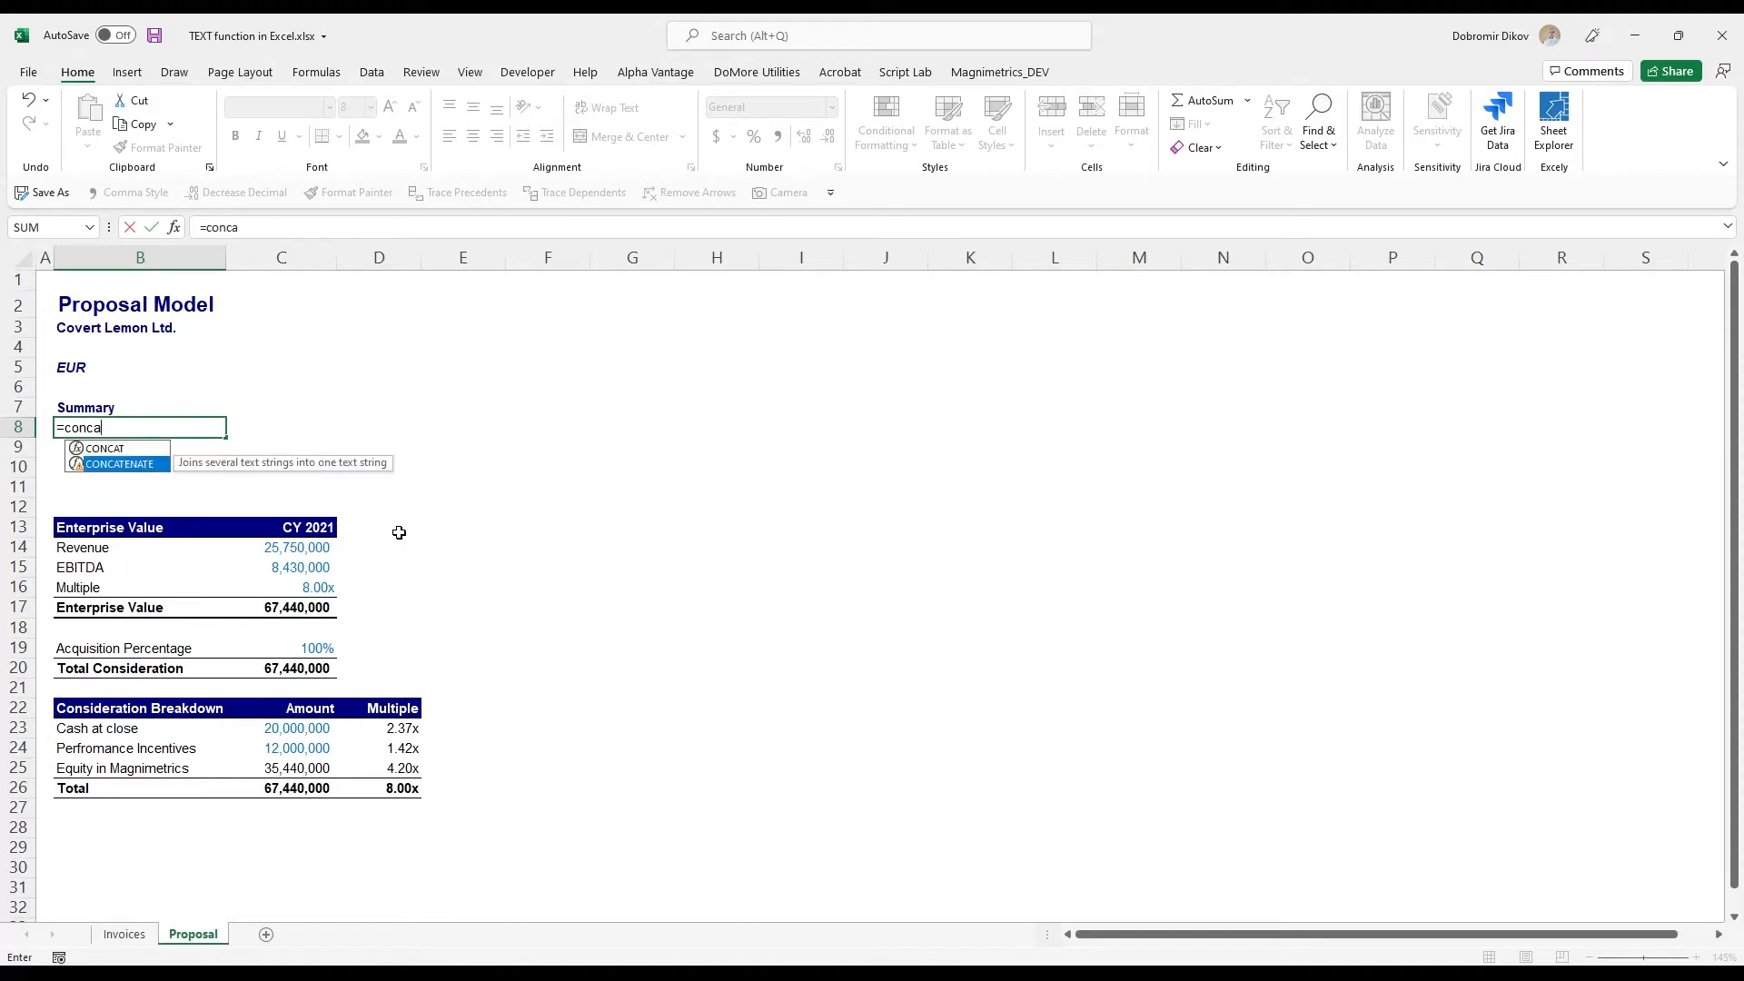
pyautogui.press('Up')
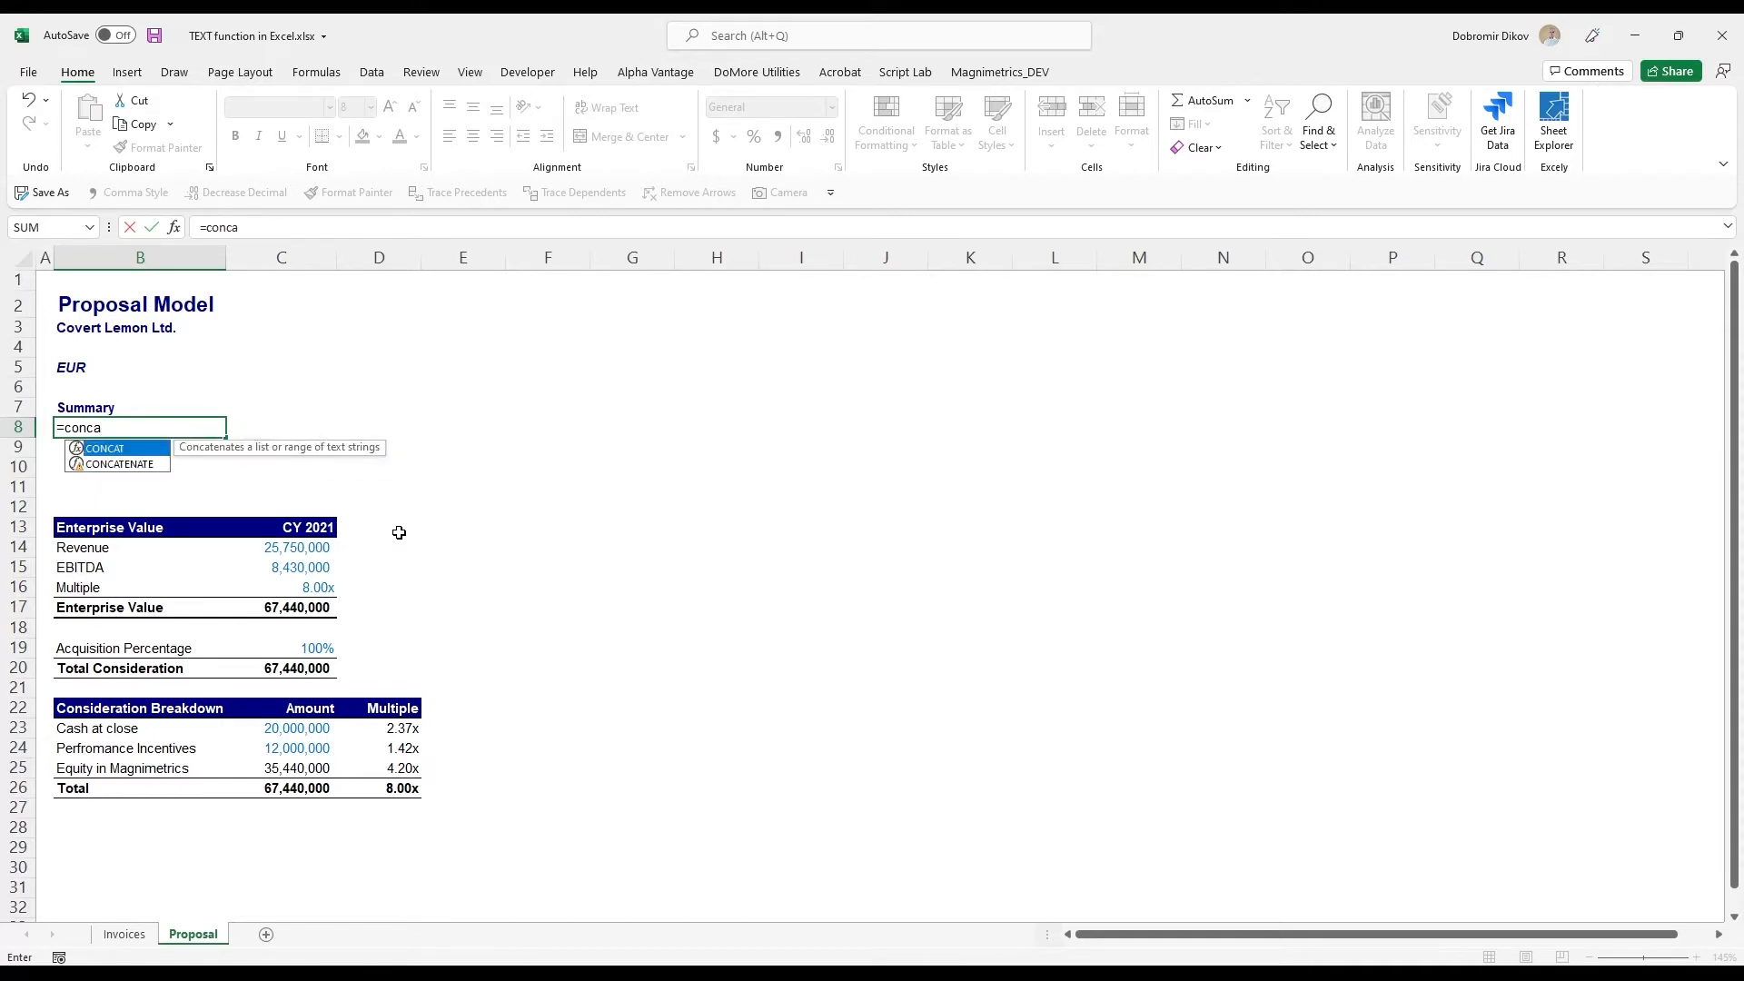
pyautogui.press('BackSpace')
pyautogui.press('BackSpace')
pyautogui.press('BackSpace')
pyautogui.press('BackSpace')
pyautogui.press('BackSpace')
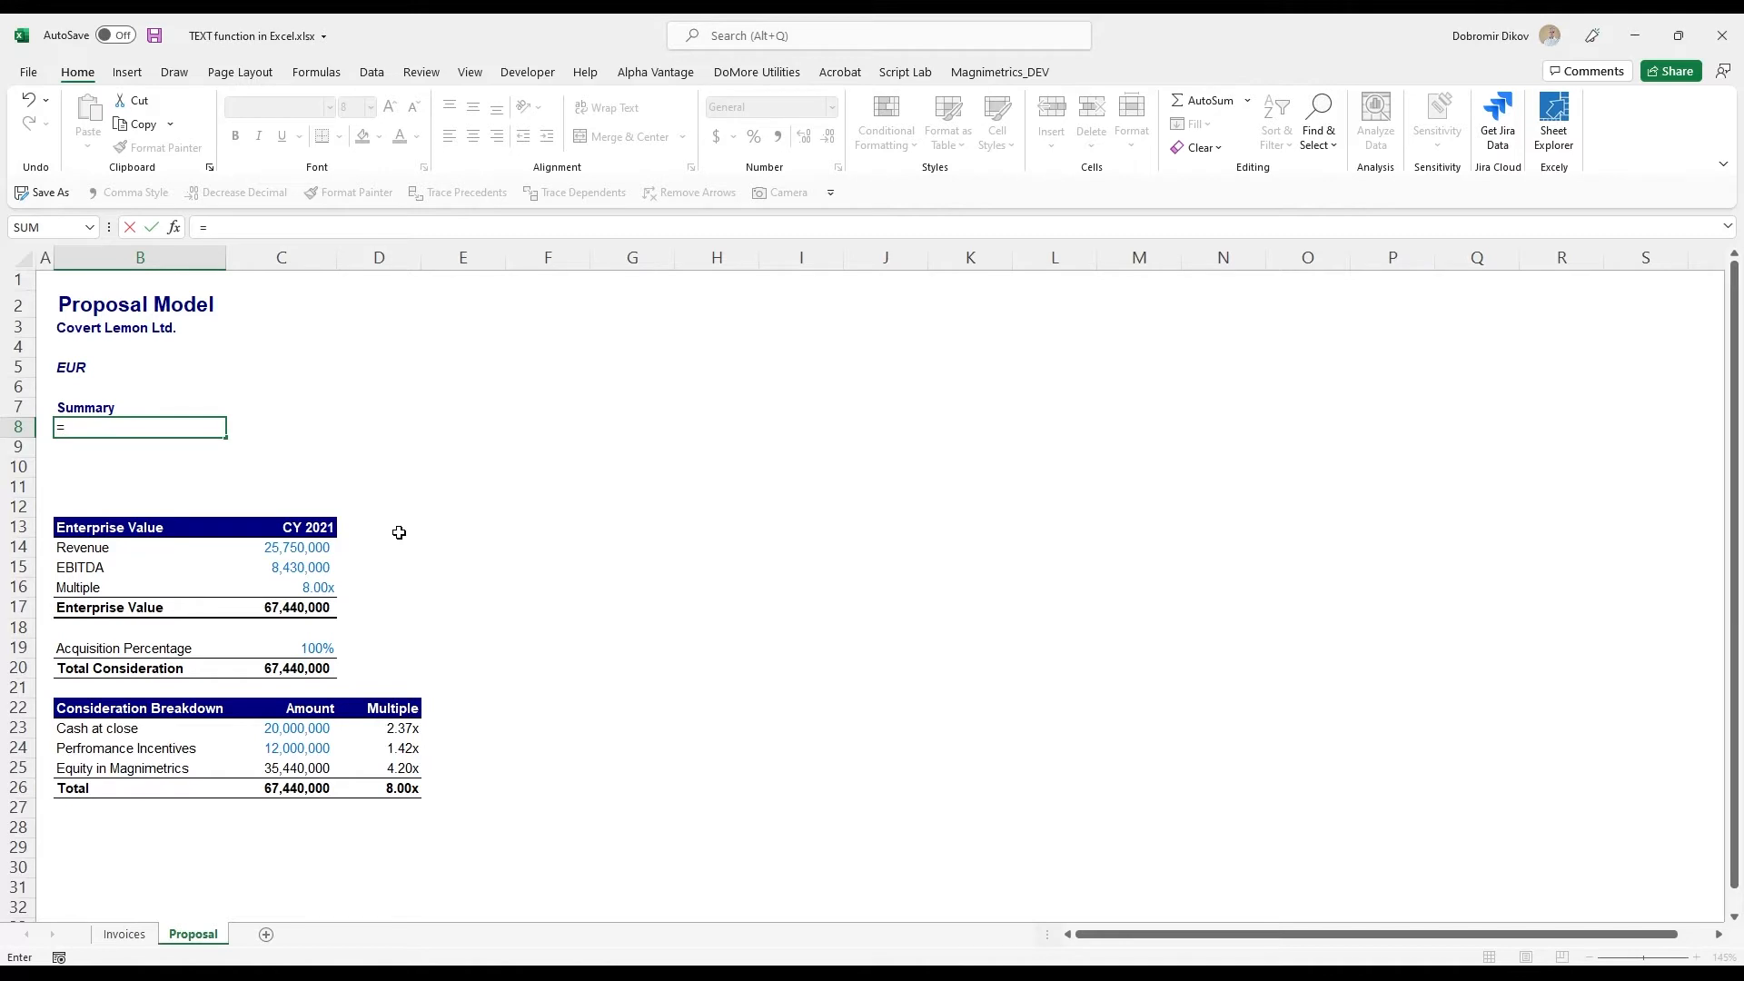
# - Build the opening of the B8 formula as "During CY "&C13&" "&B3&, linking the year and the company name
pyautogui.write('&')
pyautogui.write('int CY "&')
pyautogui.click(312, 529)
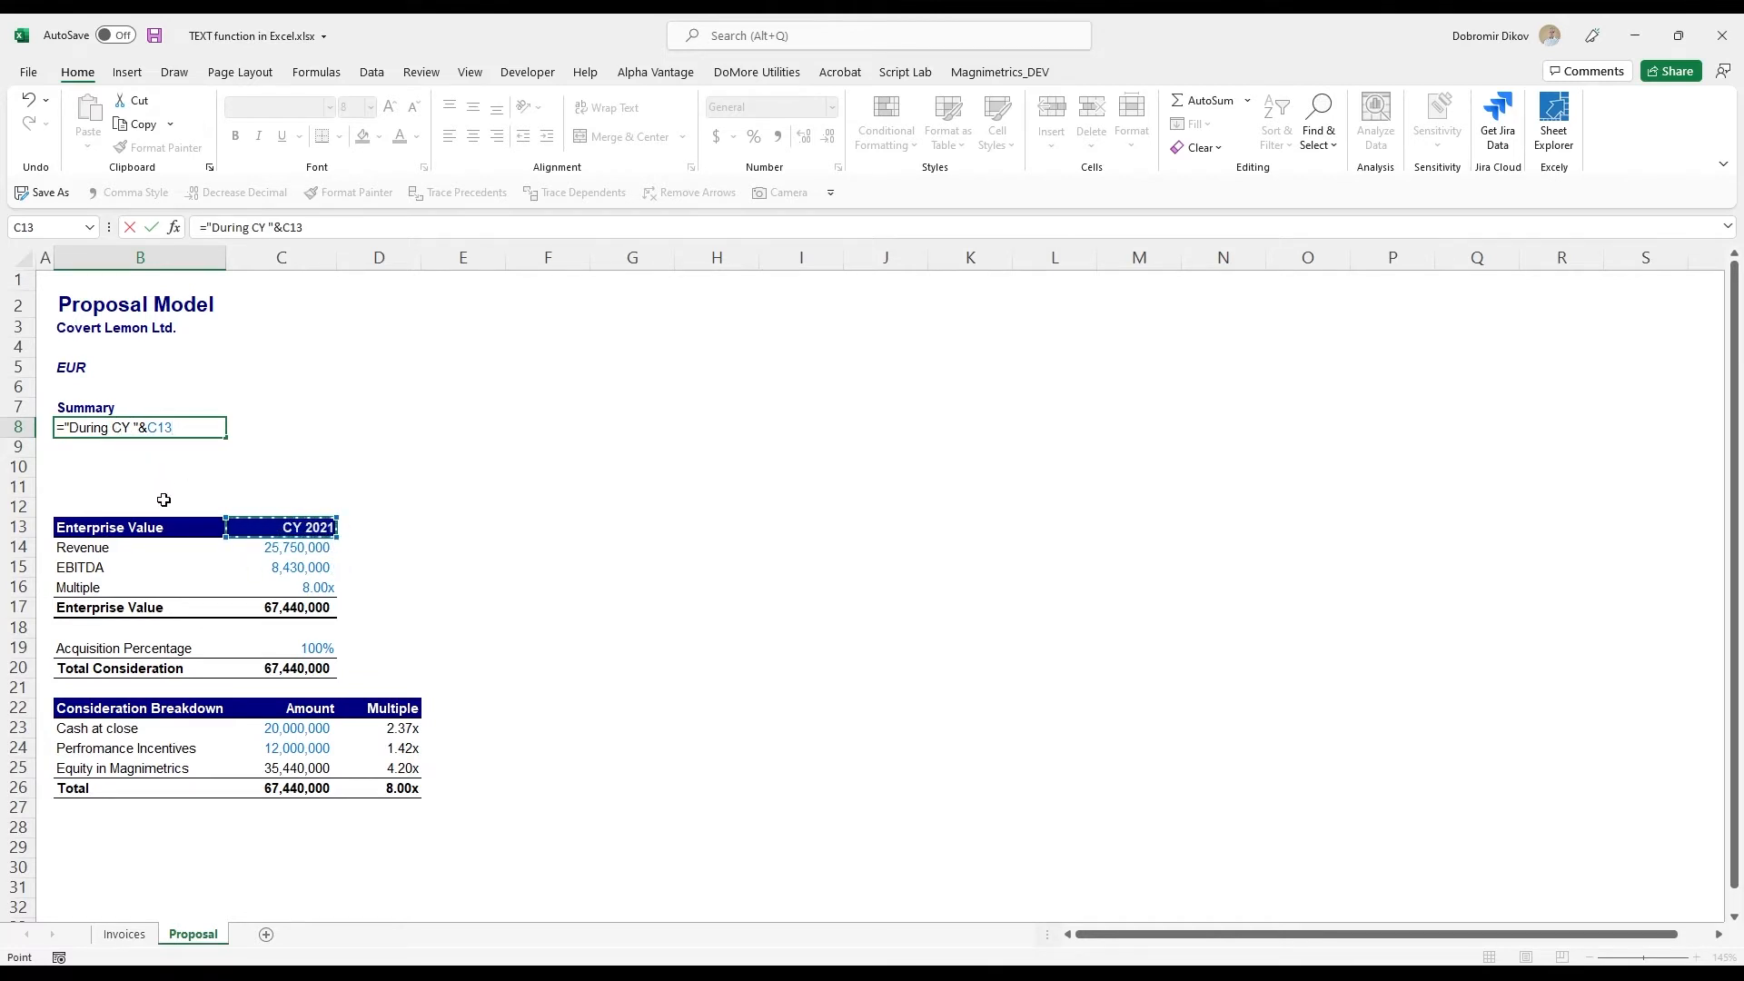
pyautogui.write('&" "&')
pyautogui.click(105, 335)
pyautogui.write('&')
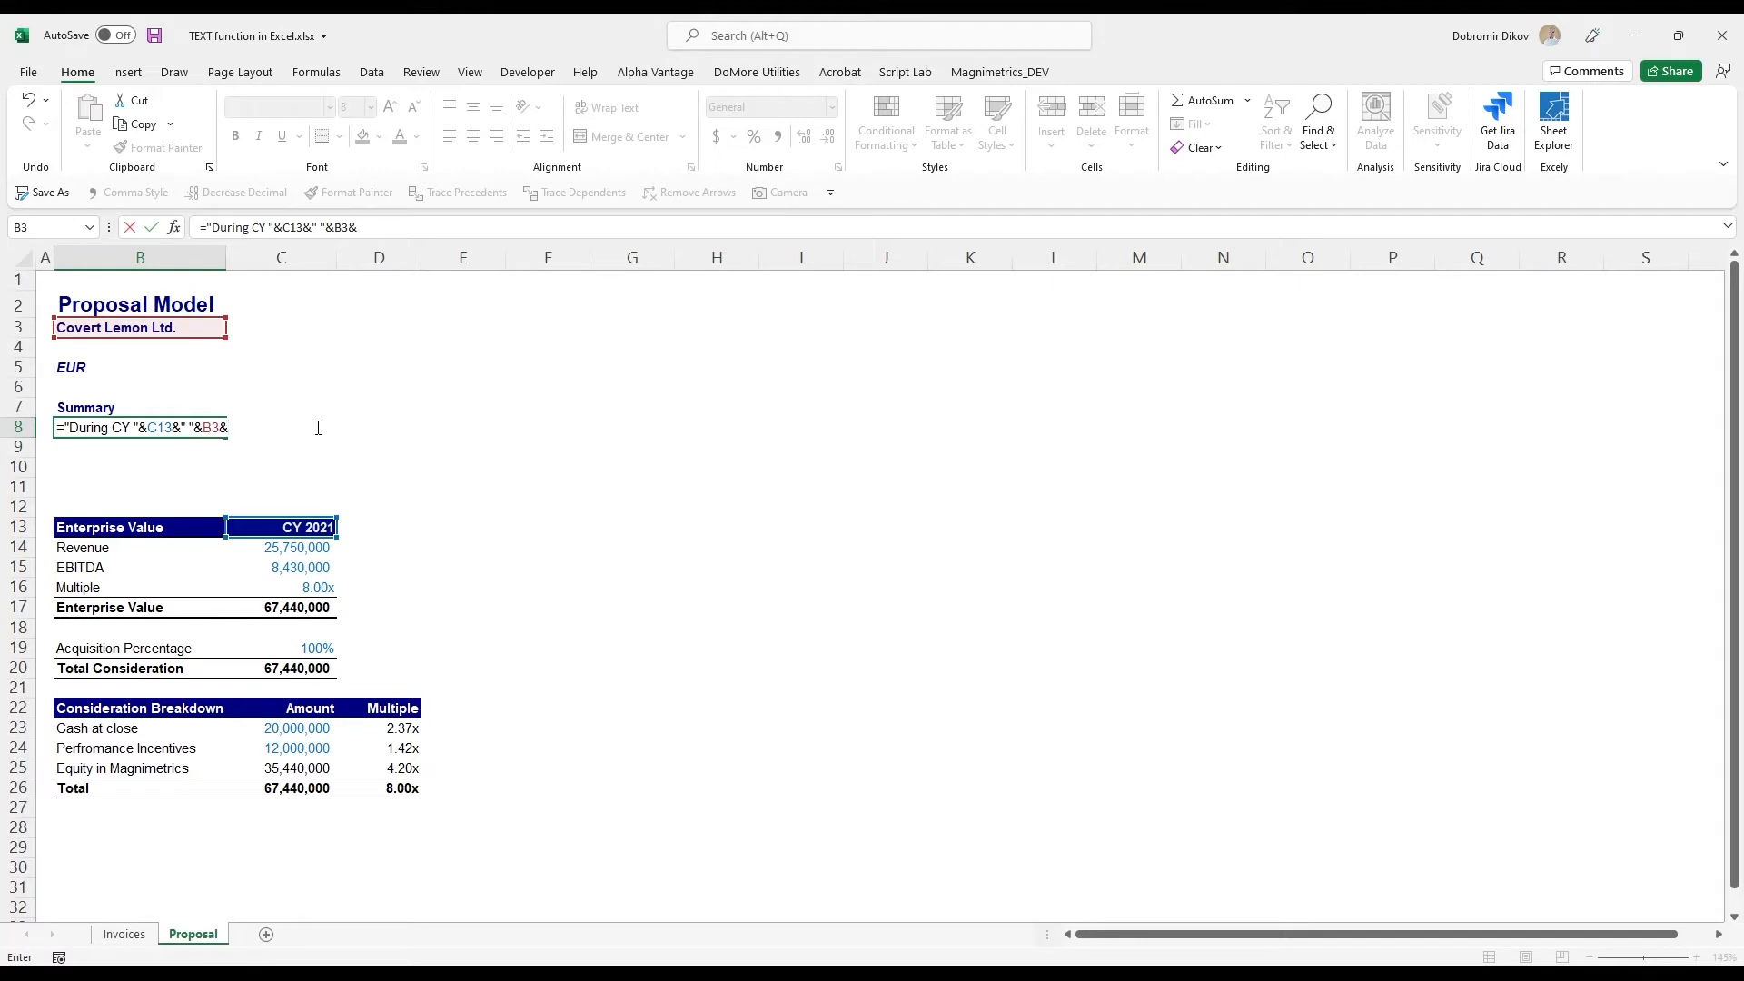
pyautogui.write('" achieved revenue in the amoun')
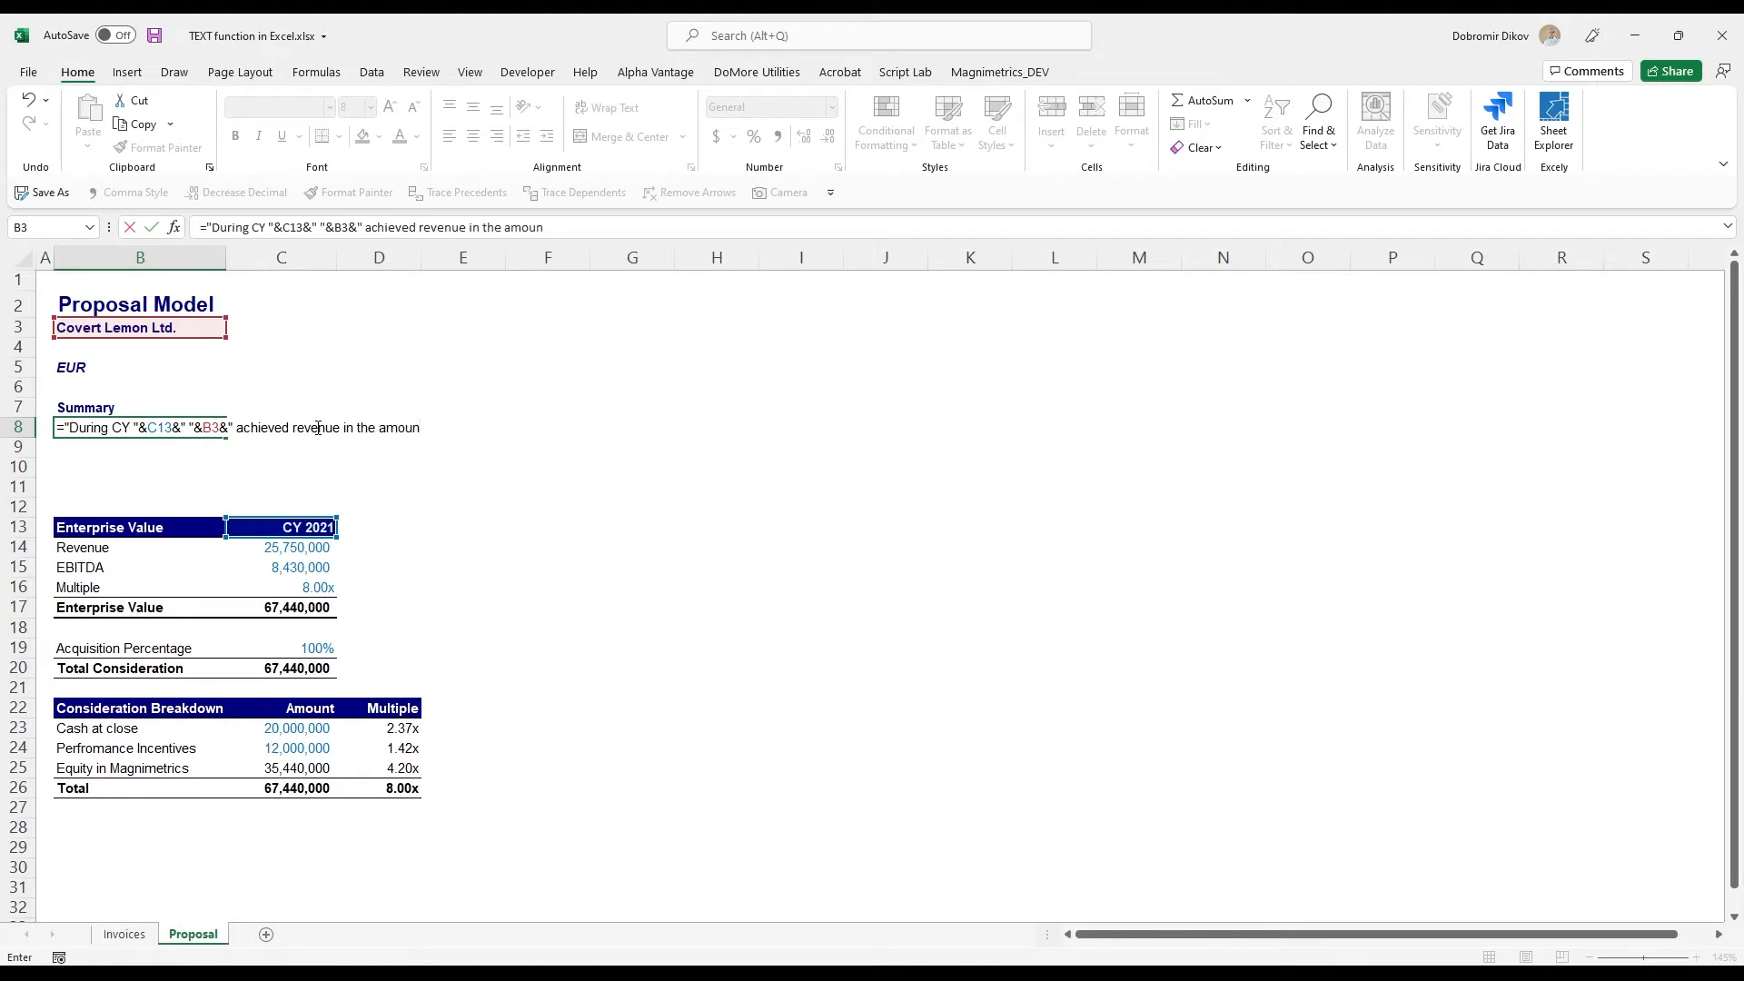
pyautogui.write('t of "&')
# - Extend the B8 formula with " achieved revenue in the amount of "&B5&" "&, linking the currency cell
pyautogui.click(107, 369)
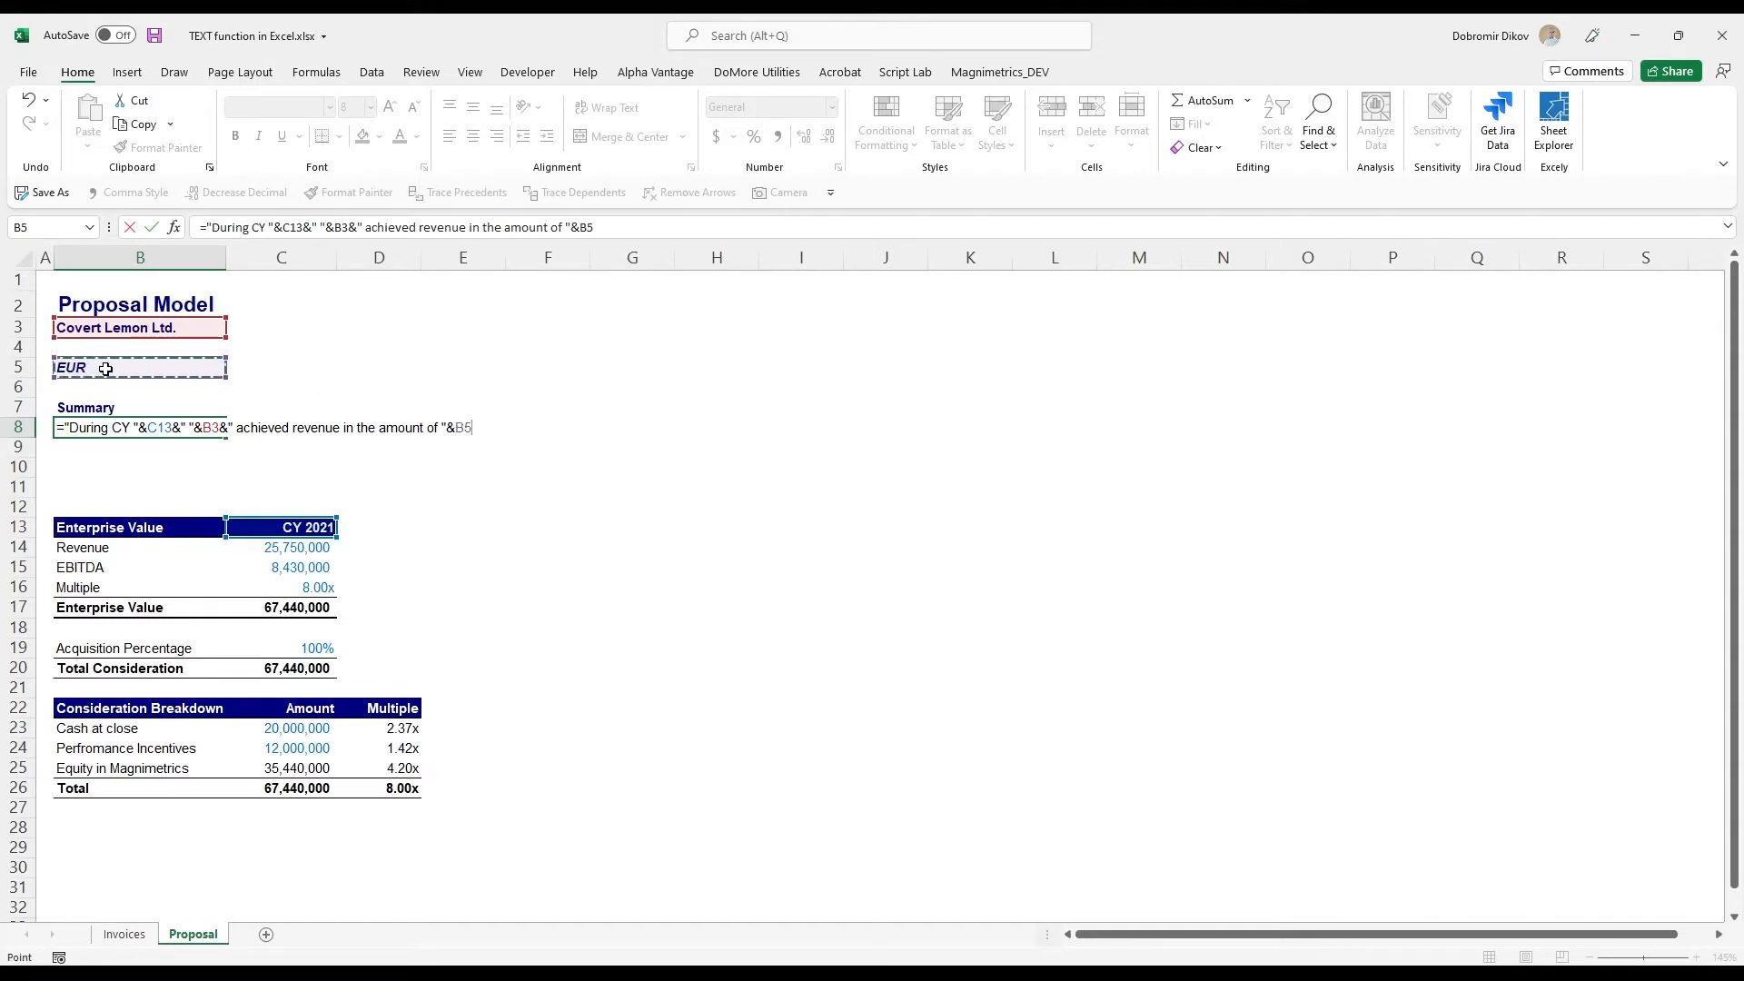
pyautogui.write('&" "&text')
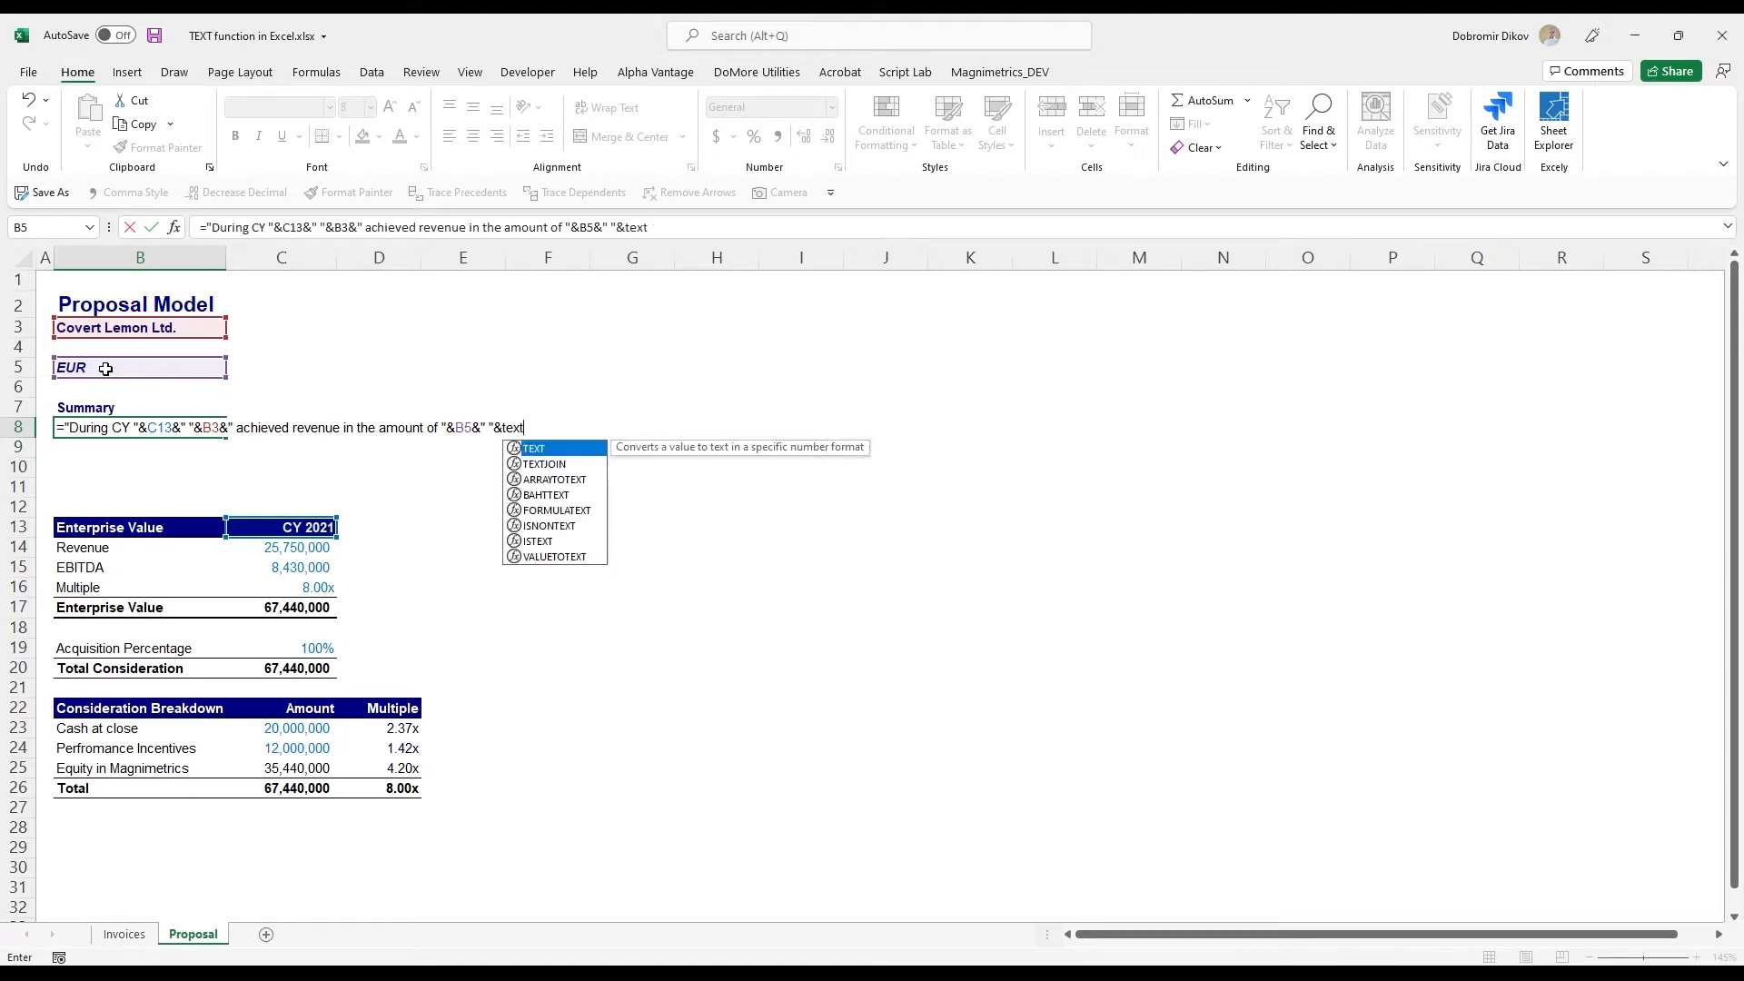
pyautogui.write('(')
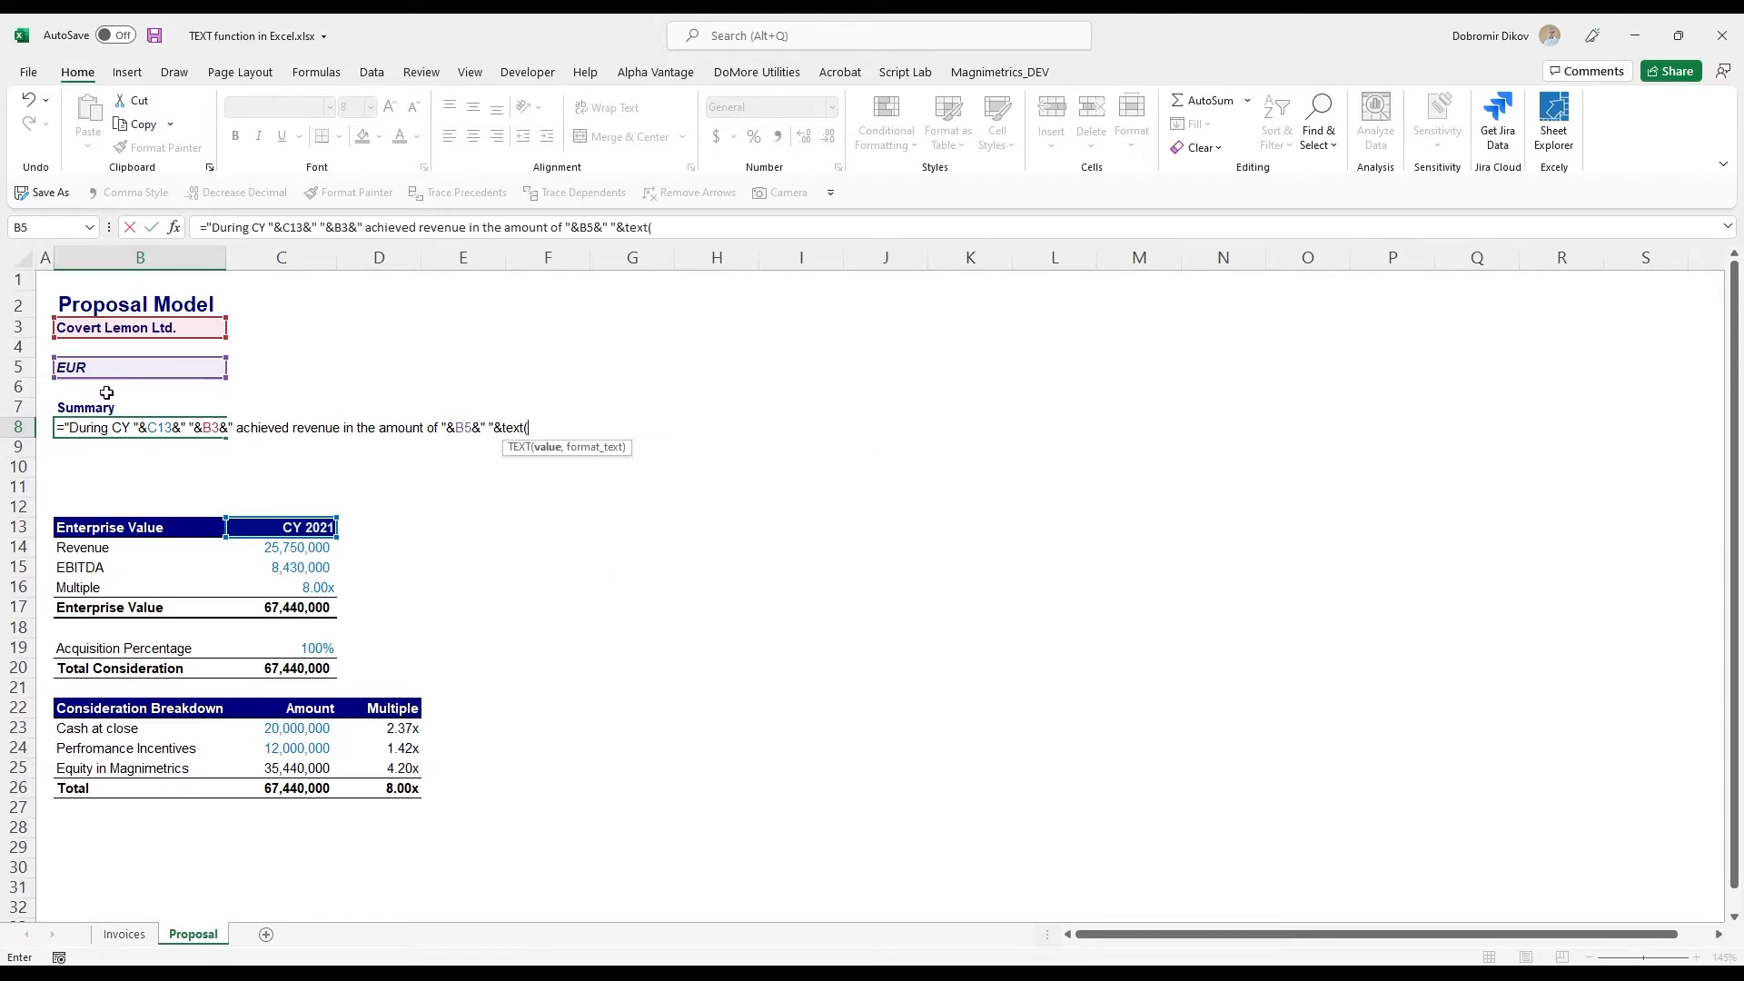
# - Complete the B8 formula with TEXT(C14,"0.0,,")&"m" to state the revenue in millions
pyautogui.click(259, 549)
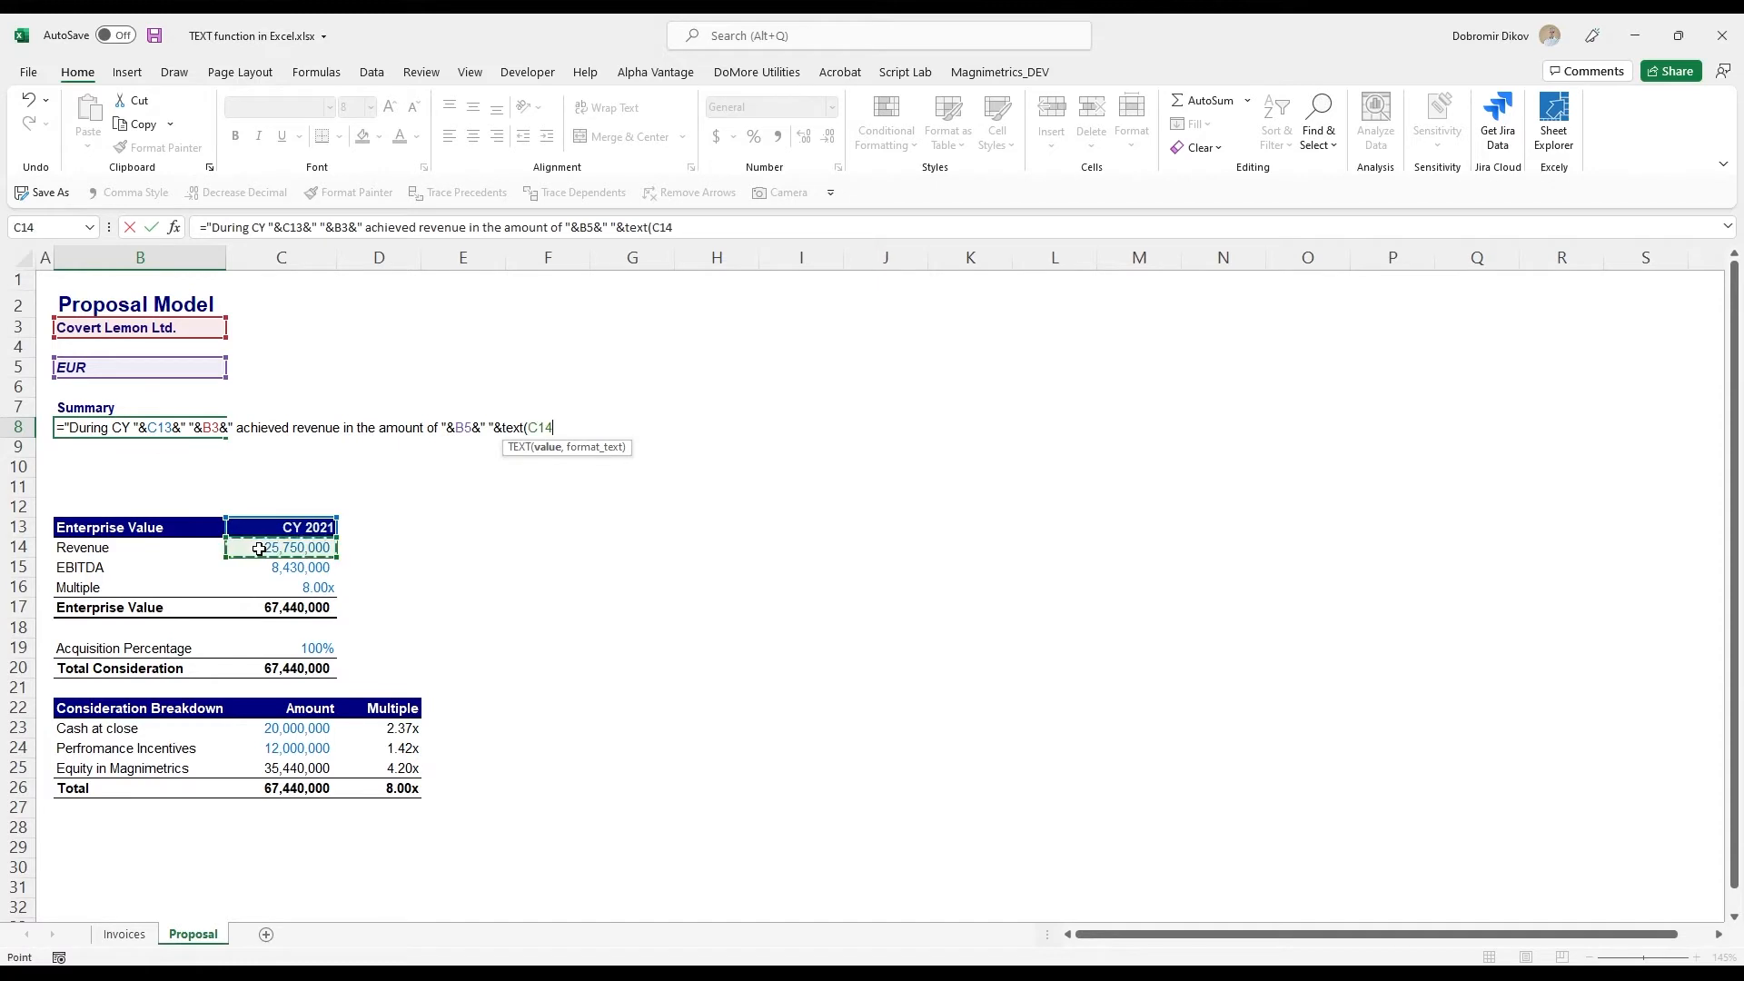
pyautogui.write(',')
pyautogui.write('"#')
pyautogui.write('.0')
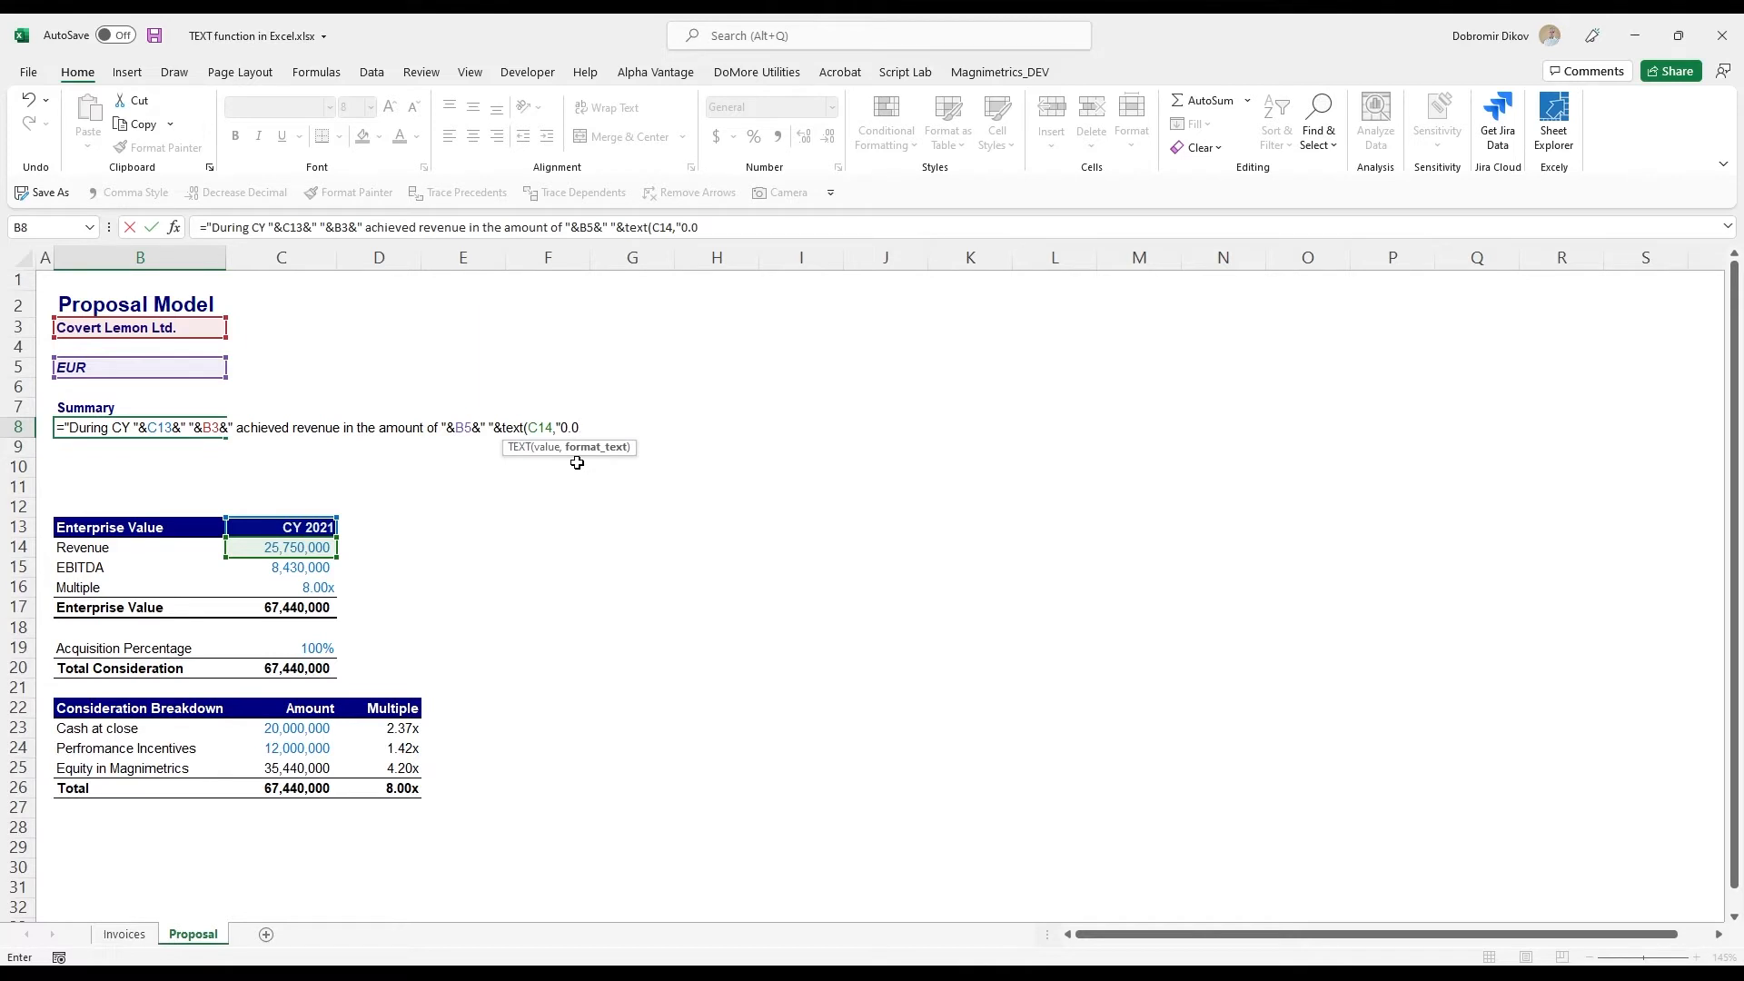
pyautogui.write(',,')
pyautogui.write(')')
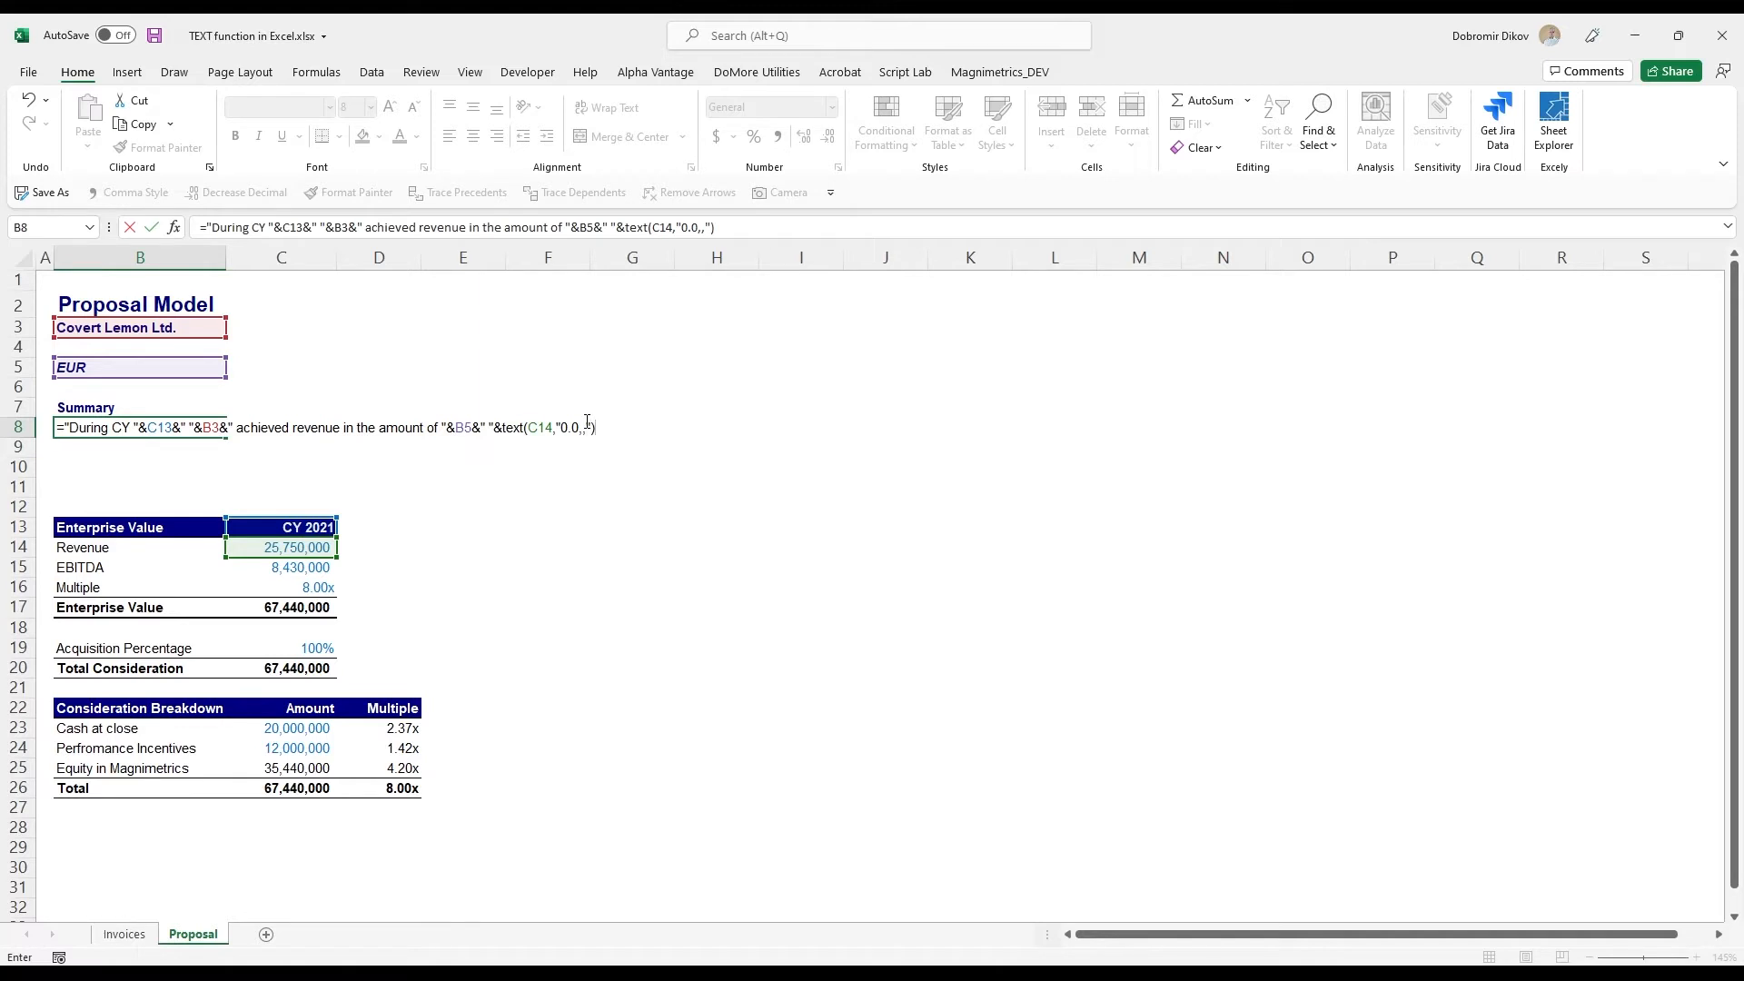
pyautogui.write('&"m"')
pyautogui.press('Return')
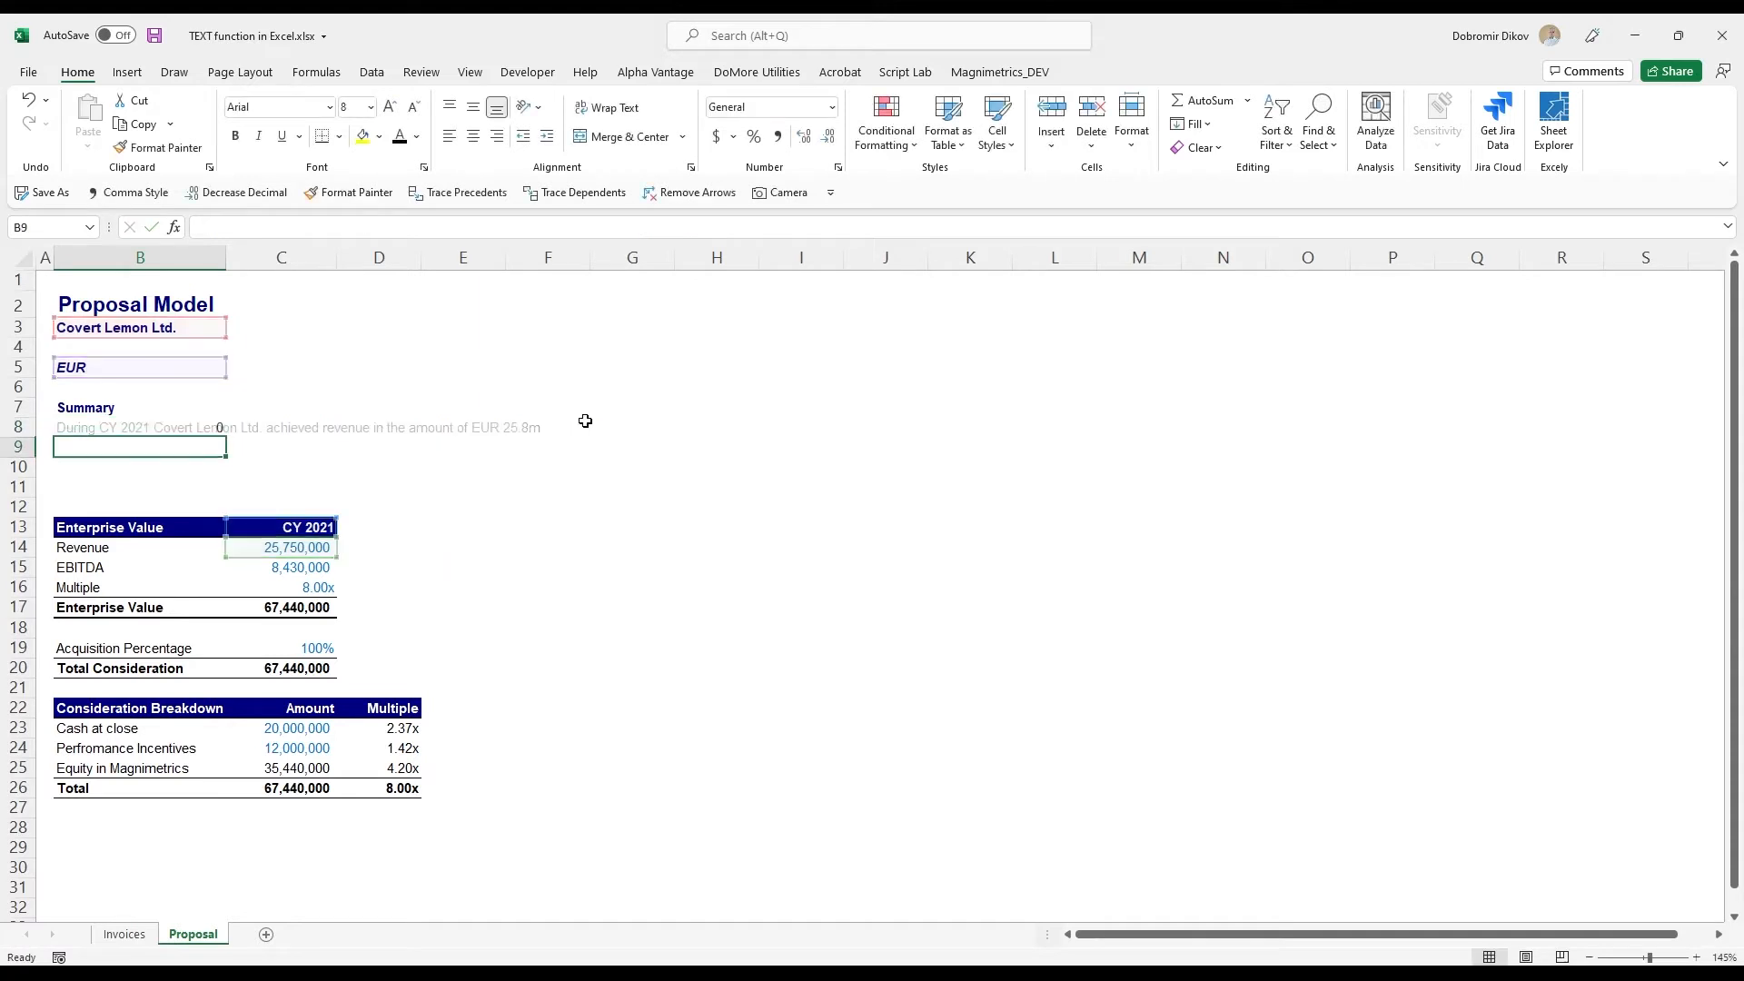
pyautogui.press('Up')
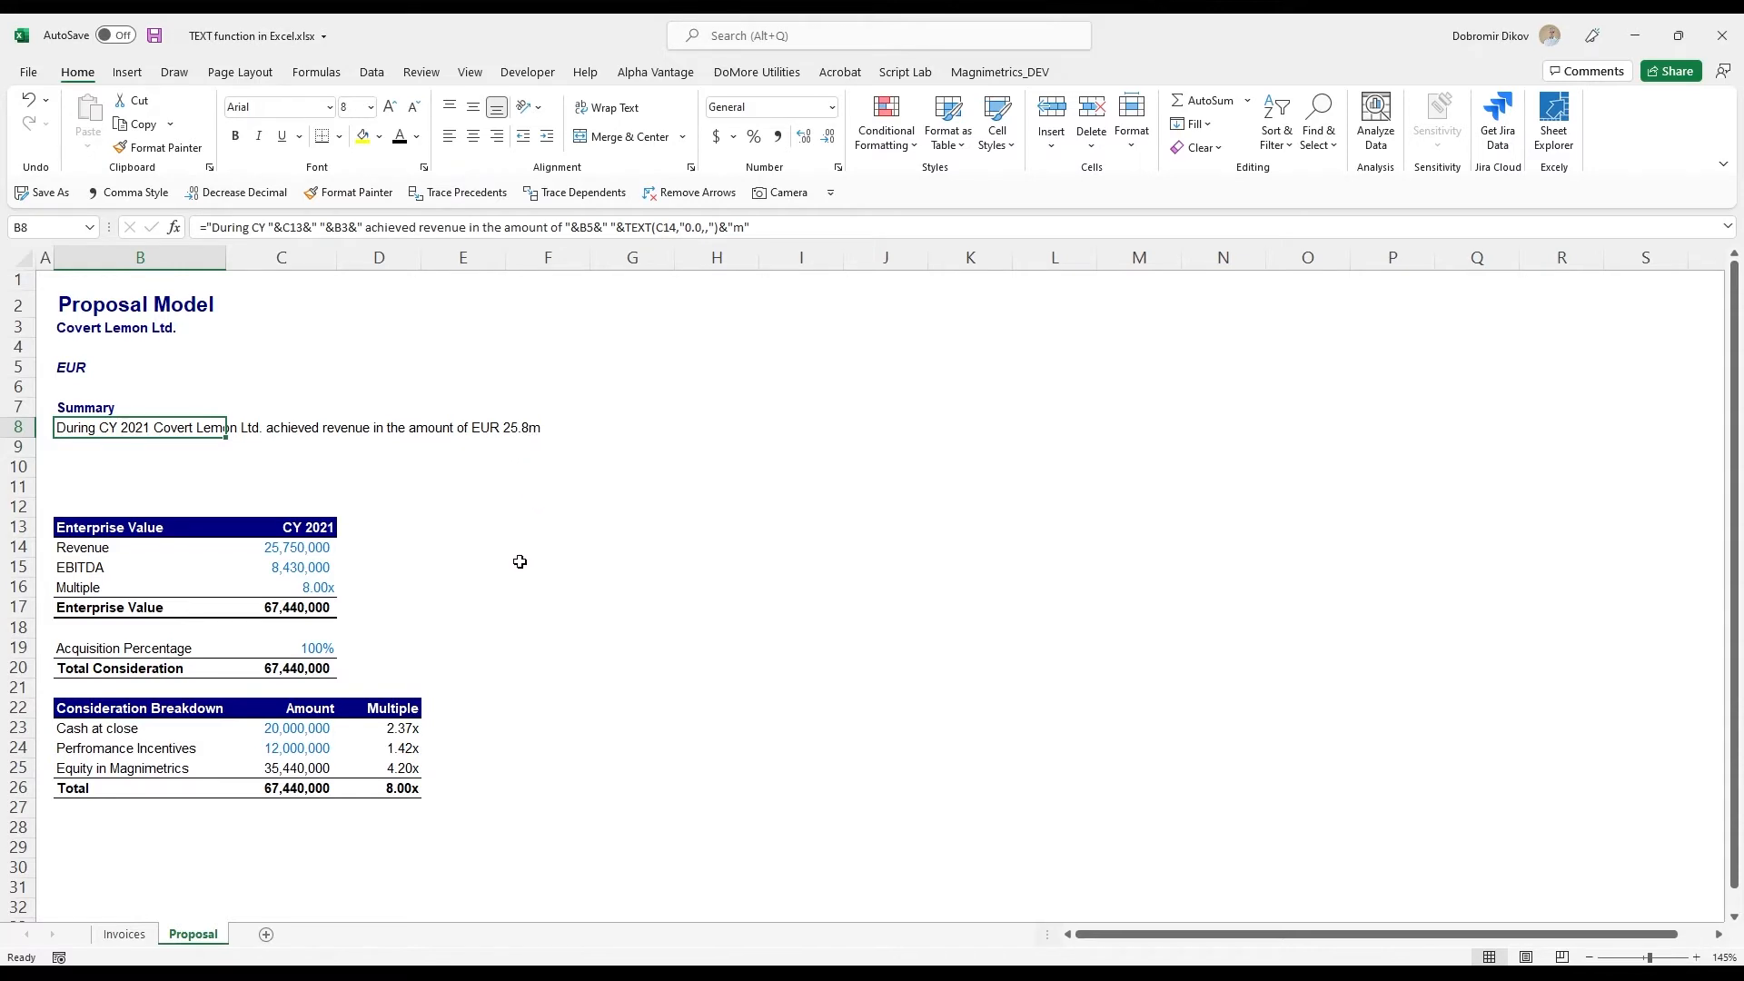
# - Change the company name in B3 to "ACME Ltd." to test the dynamic summary
pyautogui.click(301, 536)
pyautogui.click(289, 546)
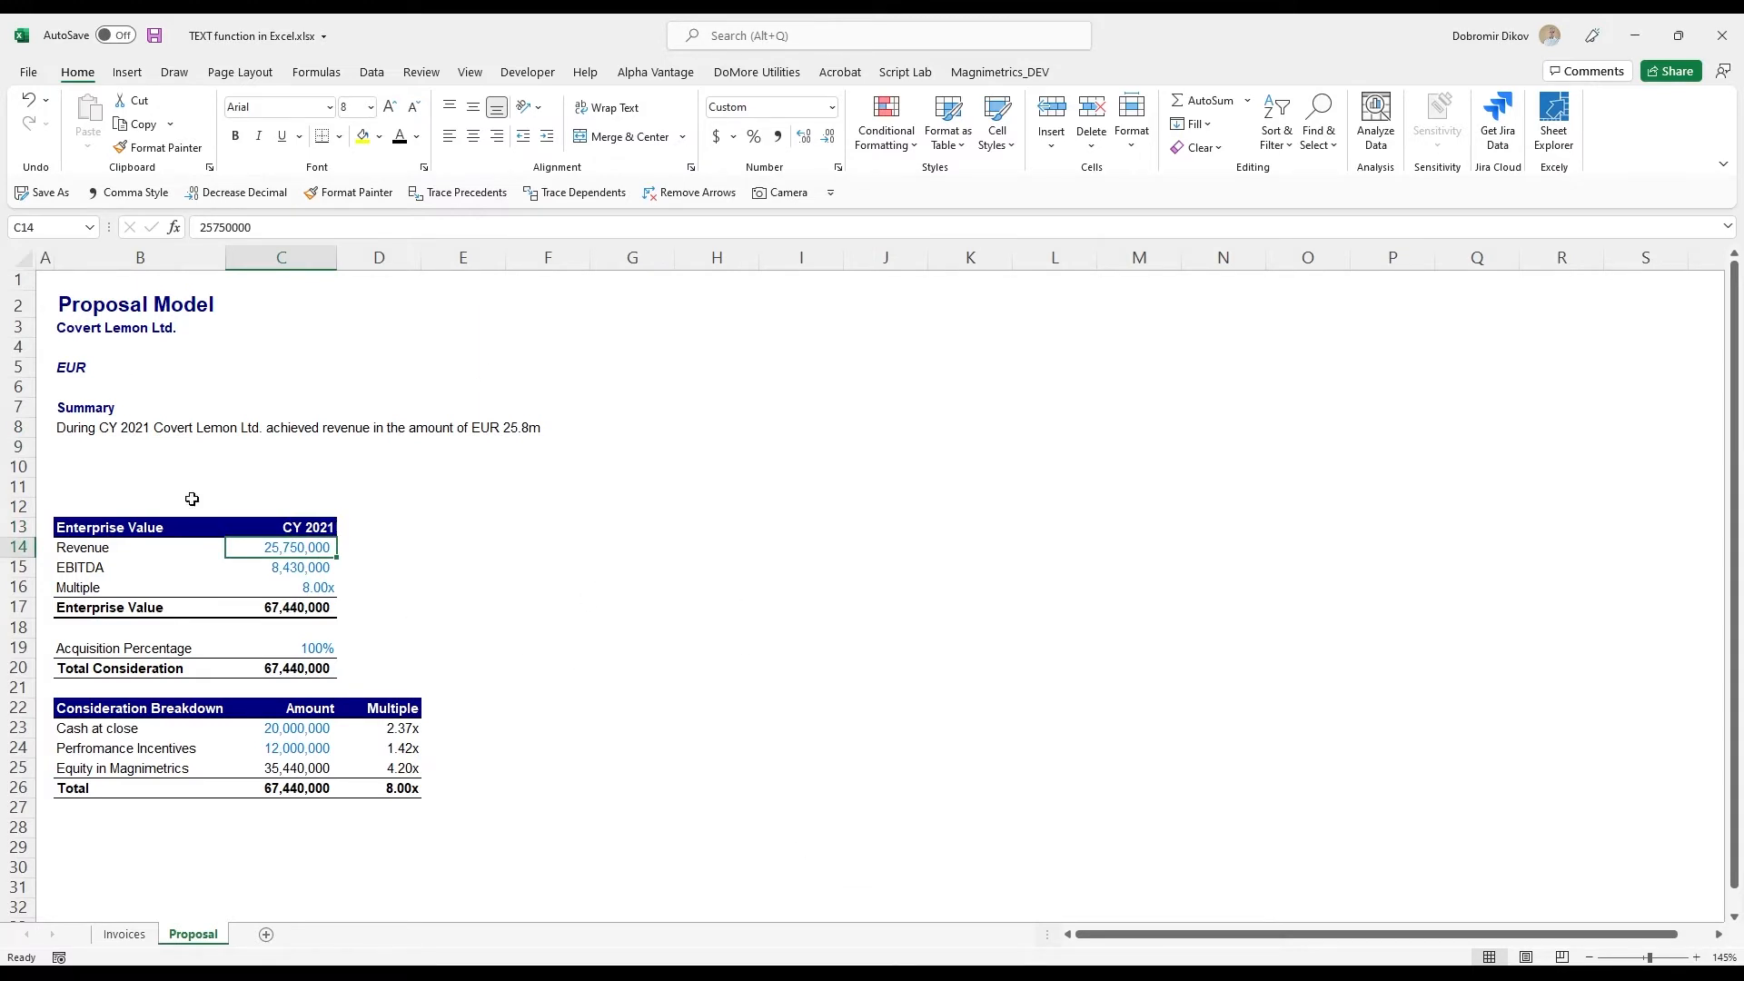
pyautogui.click(105, 333)
pyautogui.write('ACME L')
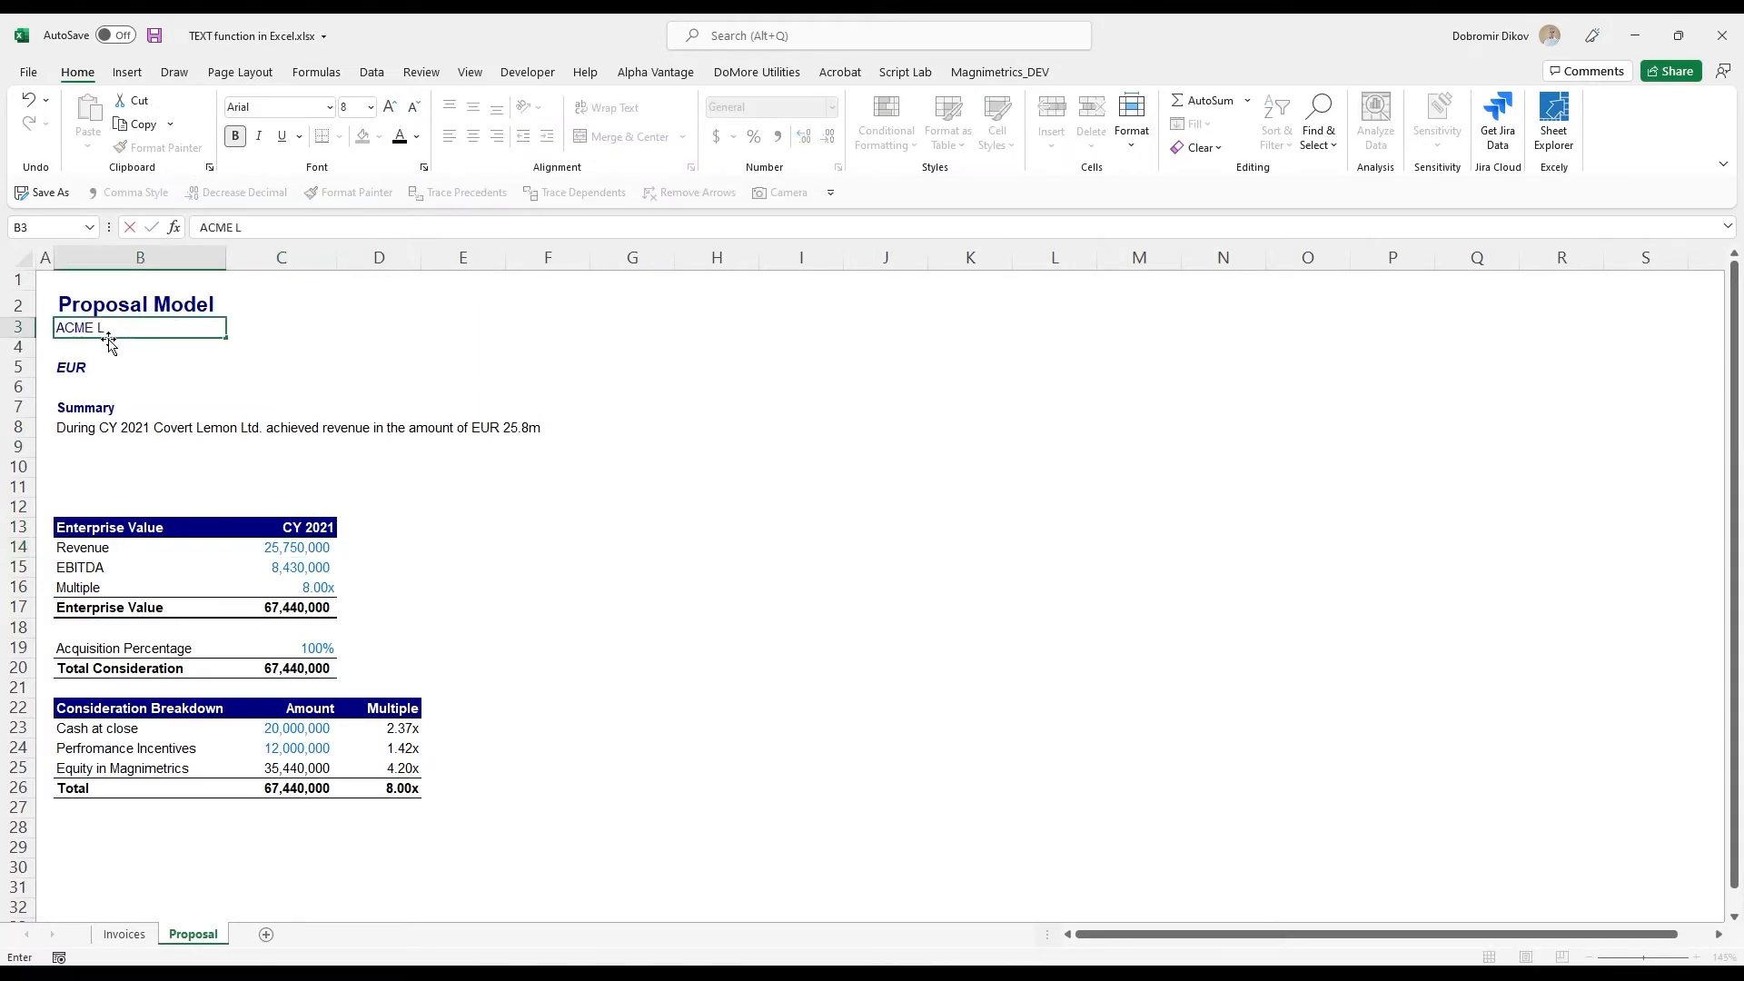
pyautogui.write('td.')
pyautogui.press('Return')
pyautogui.press('Return')
pyautogui.press('Return')
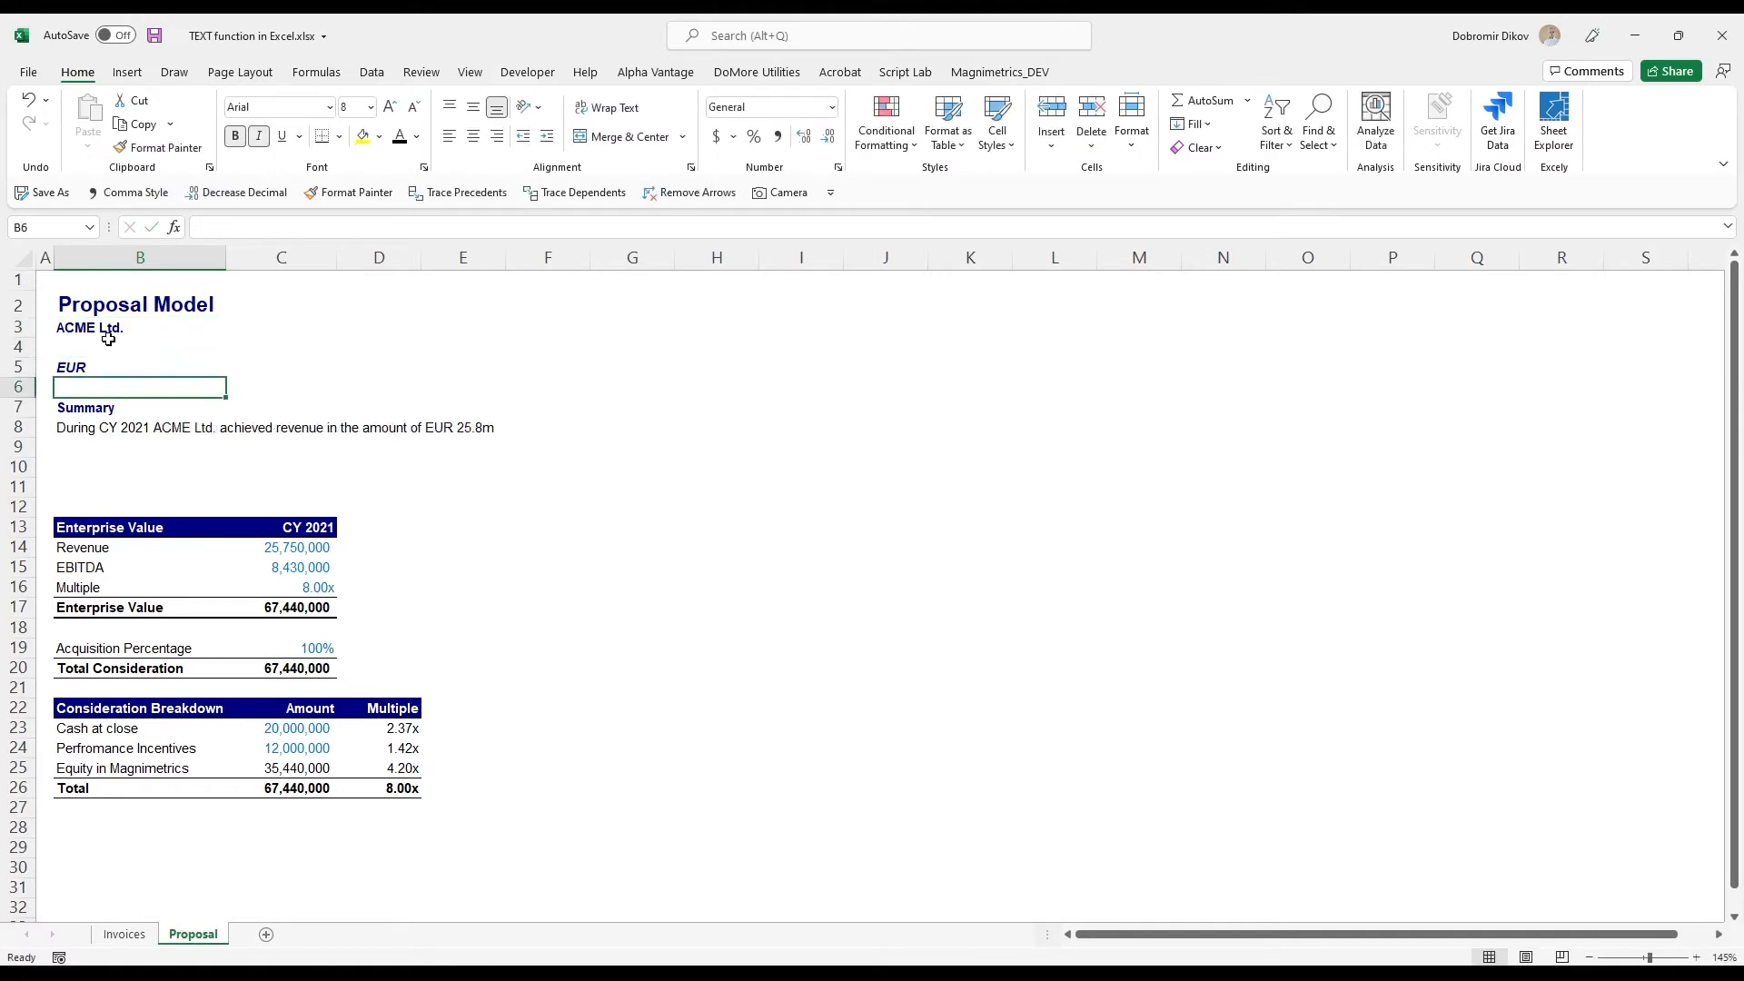
# - Set the year in the Enterprise Value header cell C13 to 2023
pyautogui.press('Down')
pyautogui.press('Down')
pyautogui.press('Down')
pyautogui.press('Down')
pyautogui.press('Down')
pyautogui.press('Down')
pyautogui.press('Down')
pyautogui.press('Down')
pyautogui.press('Up')
pyautogui.press('Up')
pyautogui.press('Up')
pyautogui.press('Up')
pyautogui.press('Up')
pyautogui.press('Up')
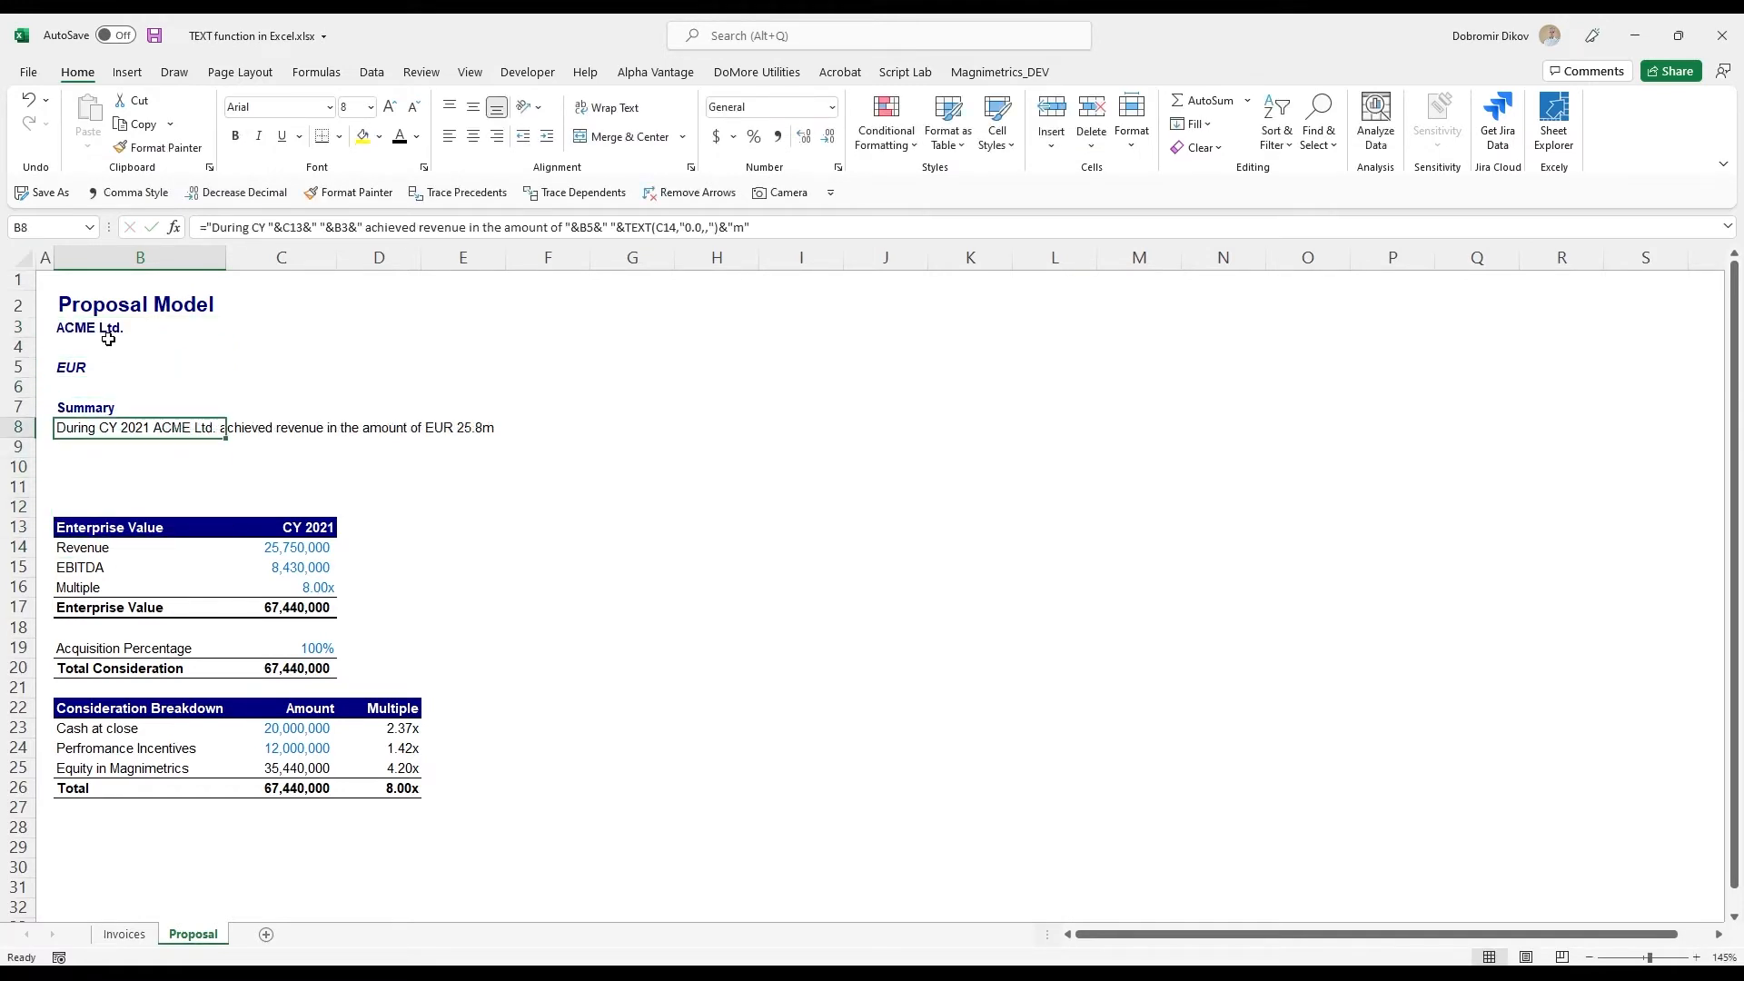
pyautogui.press('Down')
pyautogui.press('Down')
pyautogui.press('Down')
pyautogui.press('Down')
pyautogui.press('Down')
pyautogui.press('Down')
pyautogui.press('Right')
pyautogui.press('Up')
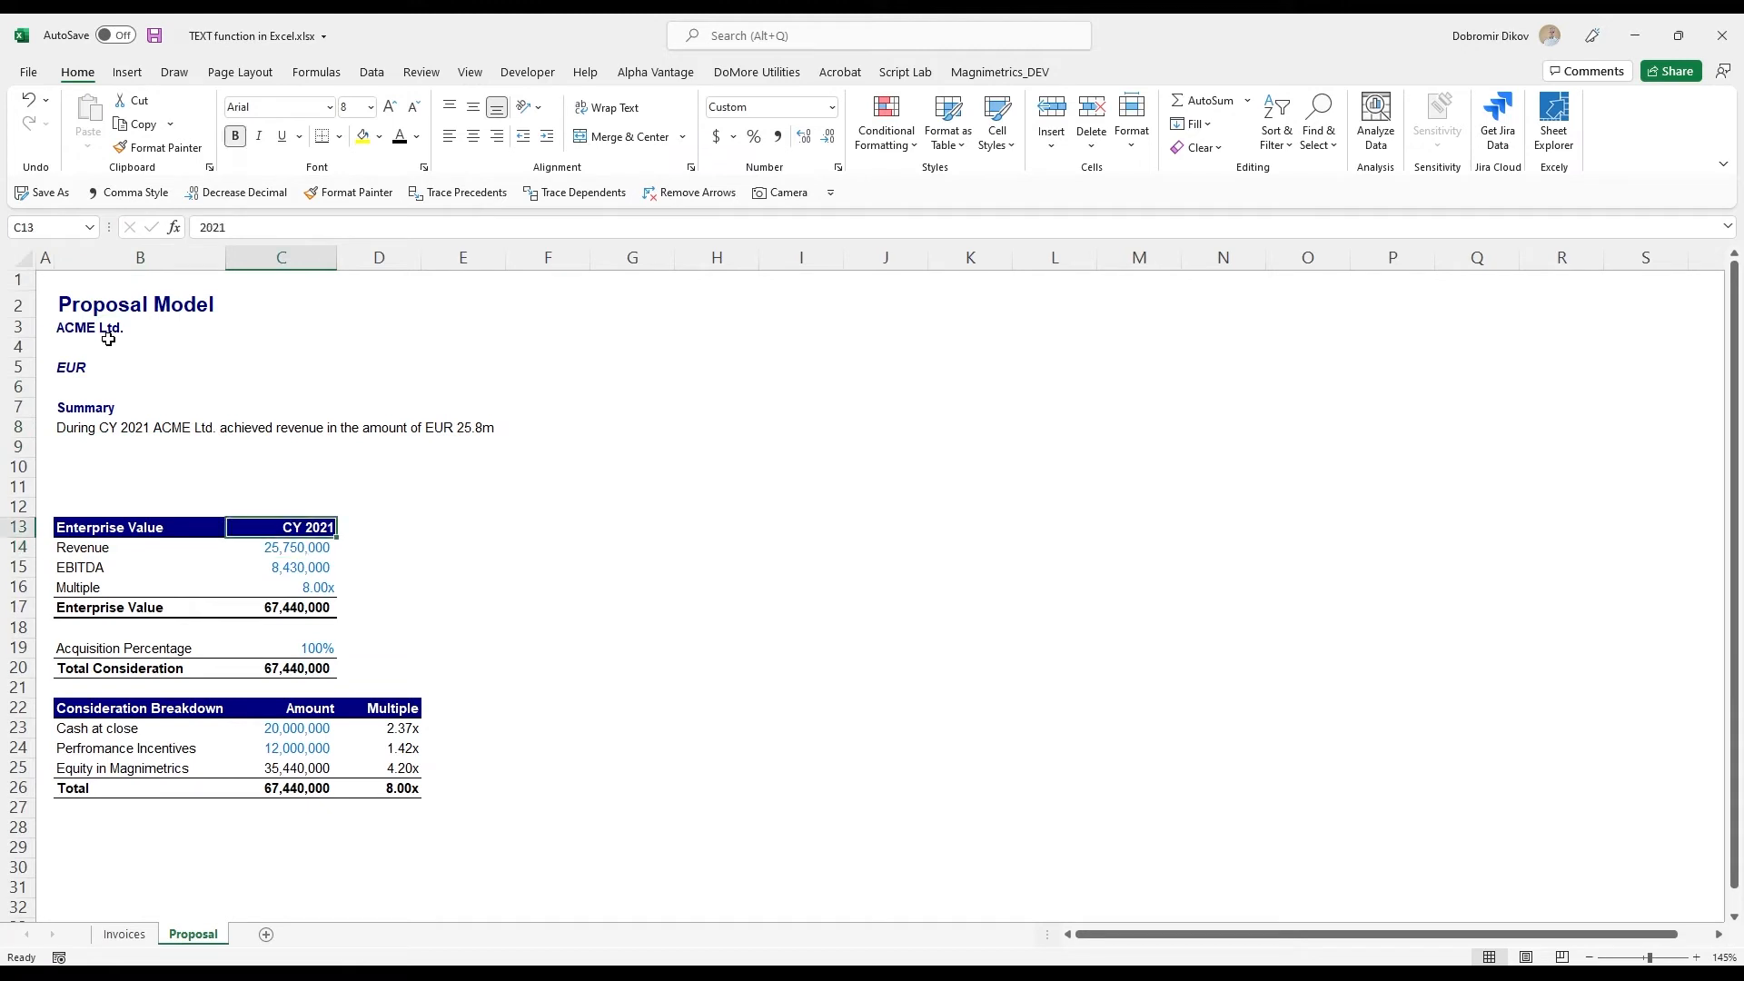
pyautogui.write('2023')
pyautogui.press('Return')
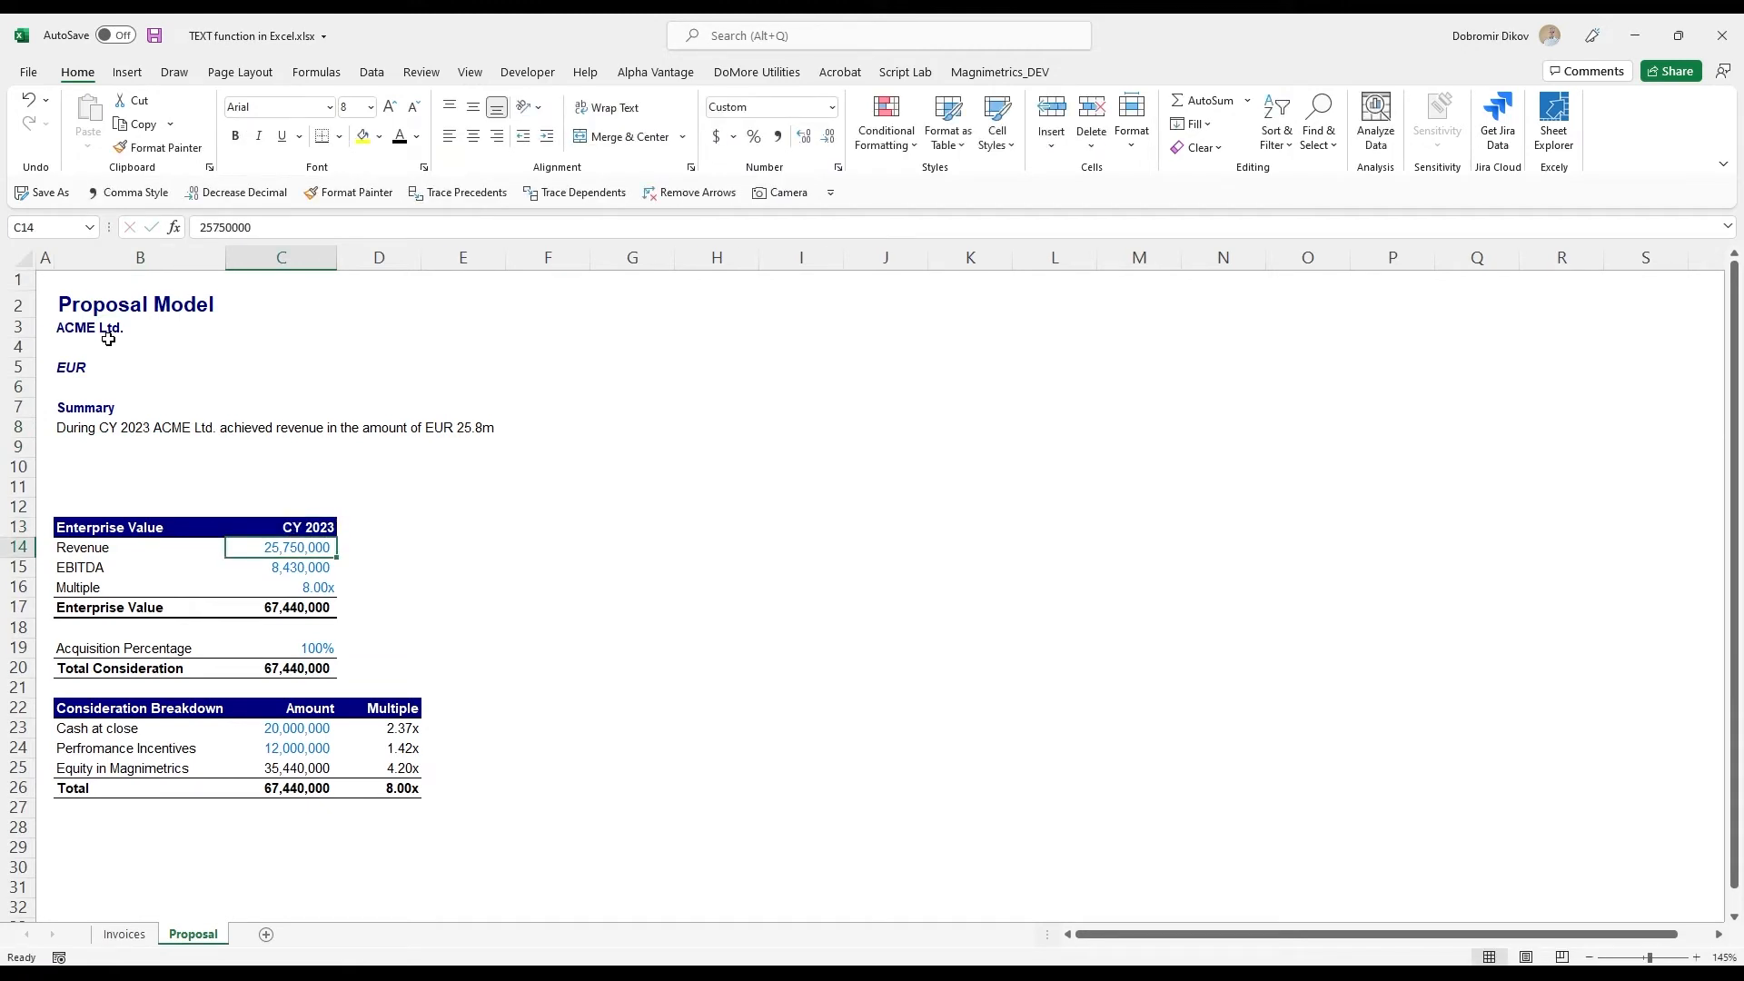
# - Set the revenue in C14 to 7500000 and undo the test changes to company name, year and revenue
pyautogui.write('7500000')
pyautogui.press('Return')
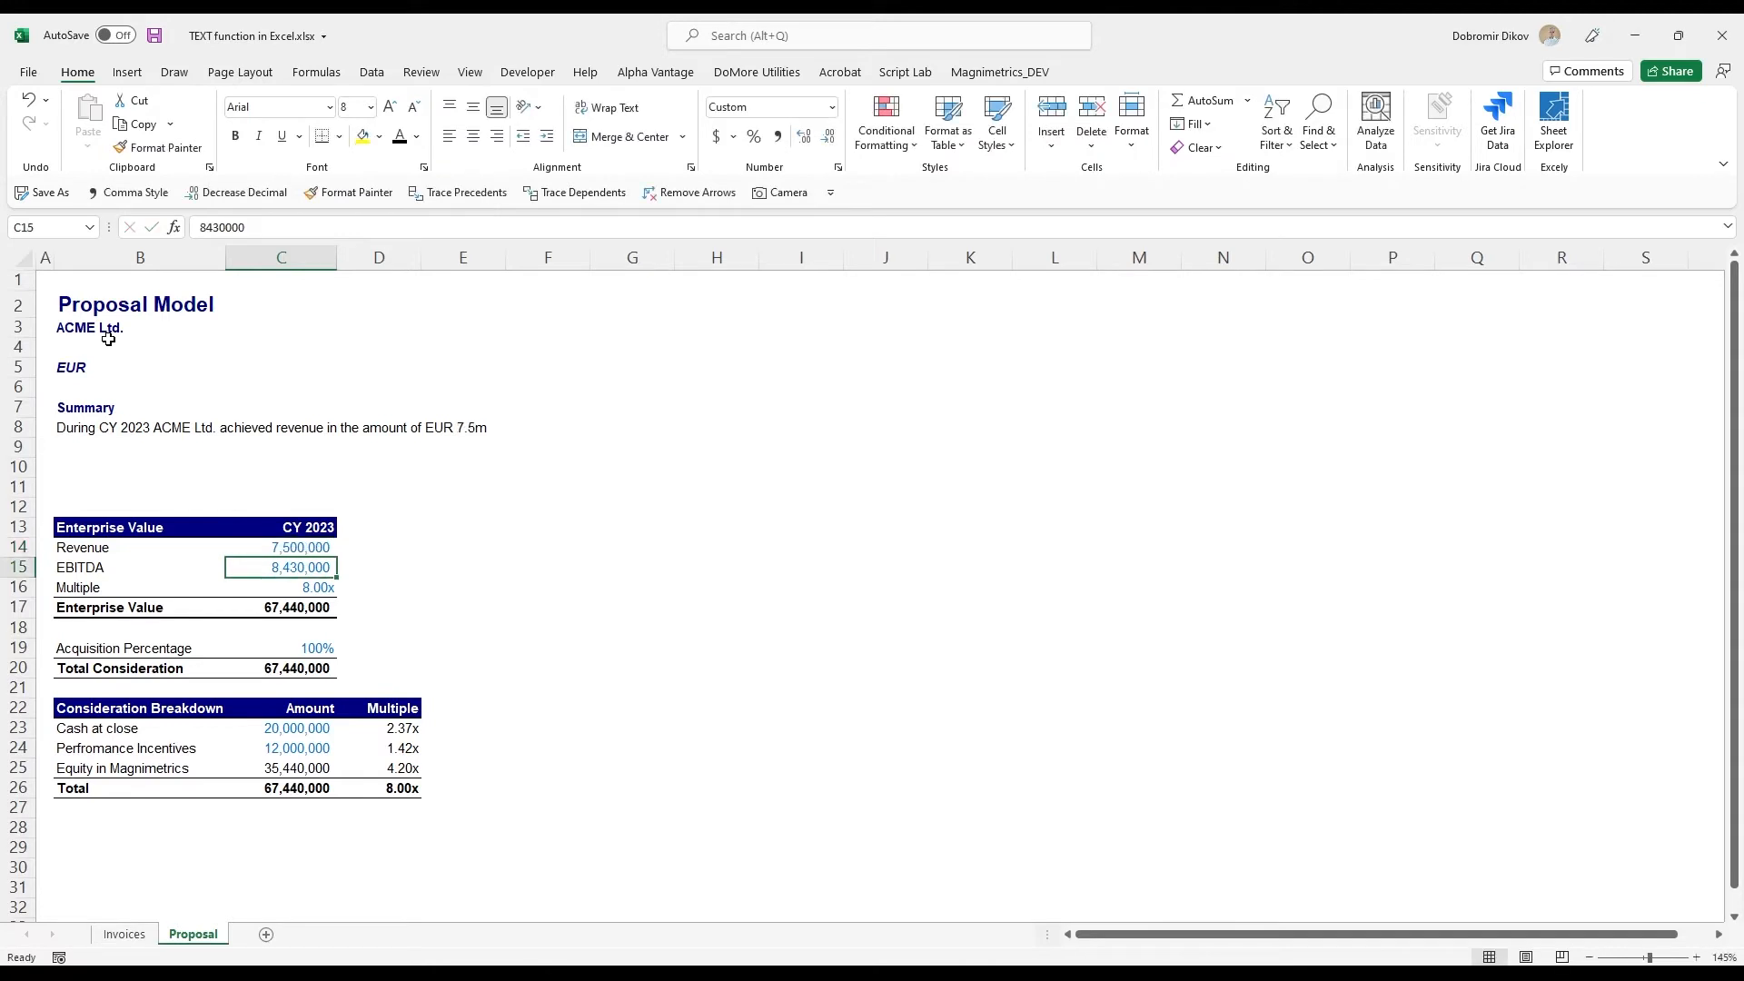
pyautogui.press('Up')
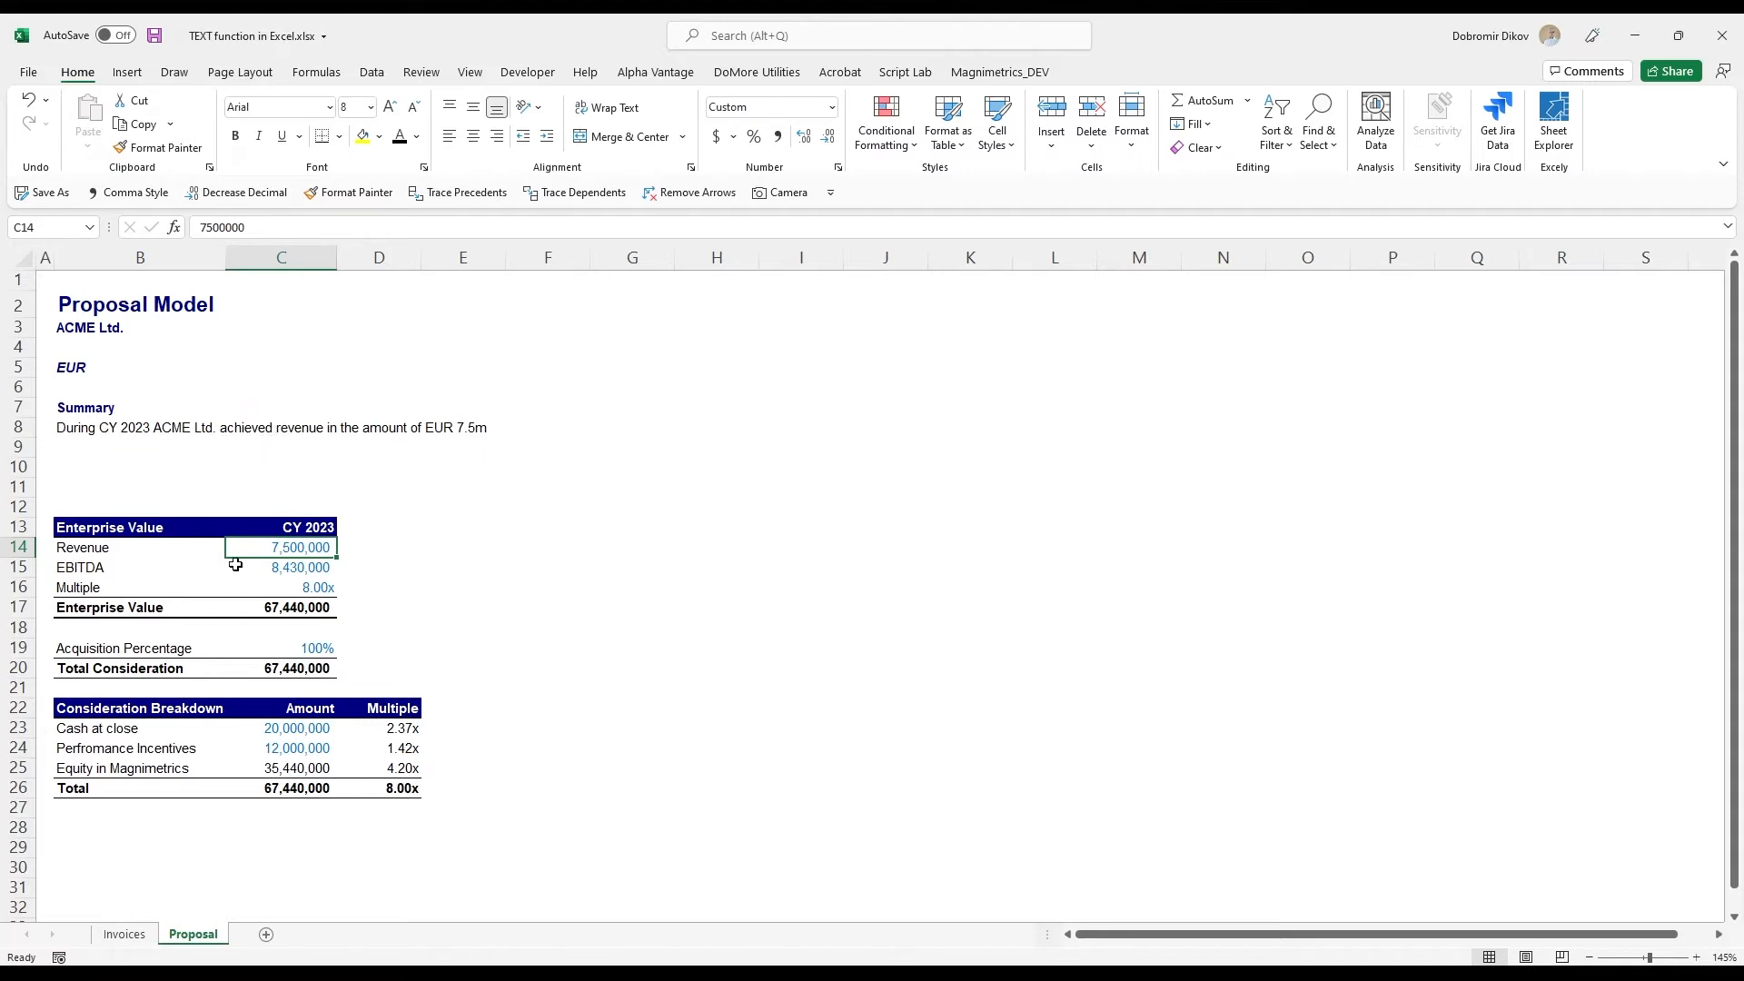
pyautogui.hotkey('ctrl', 'c')
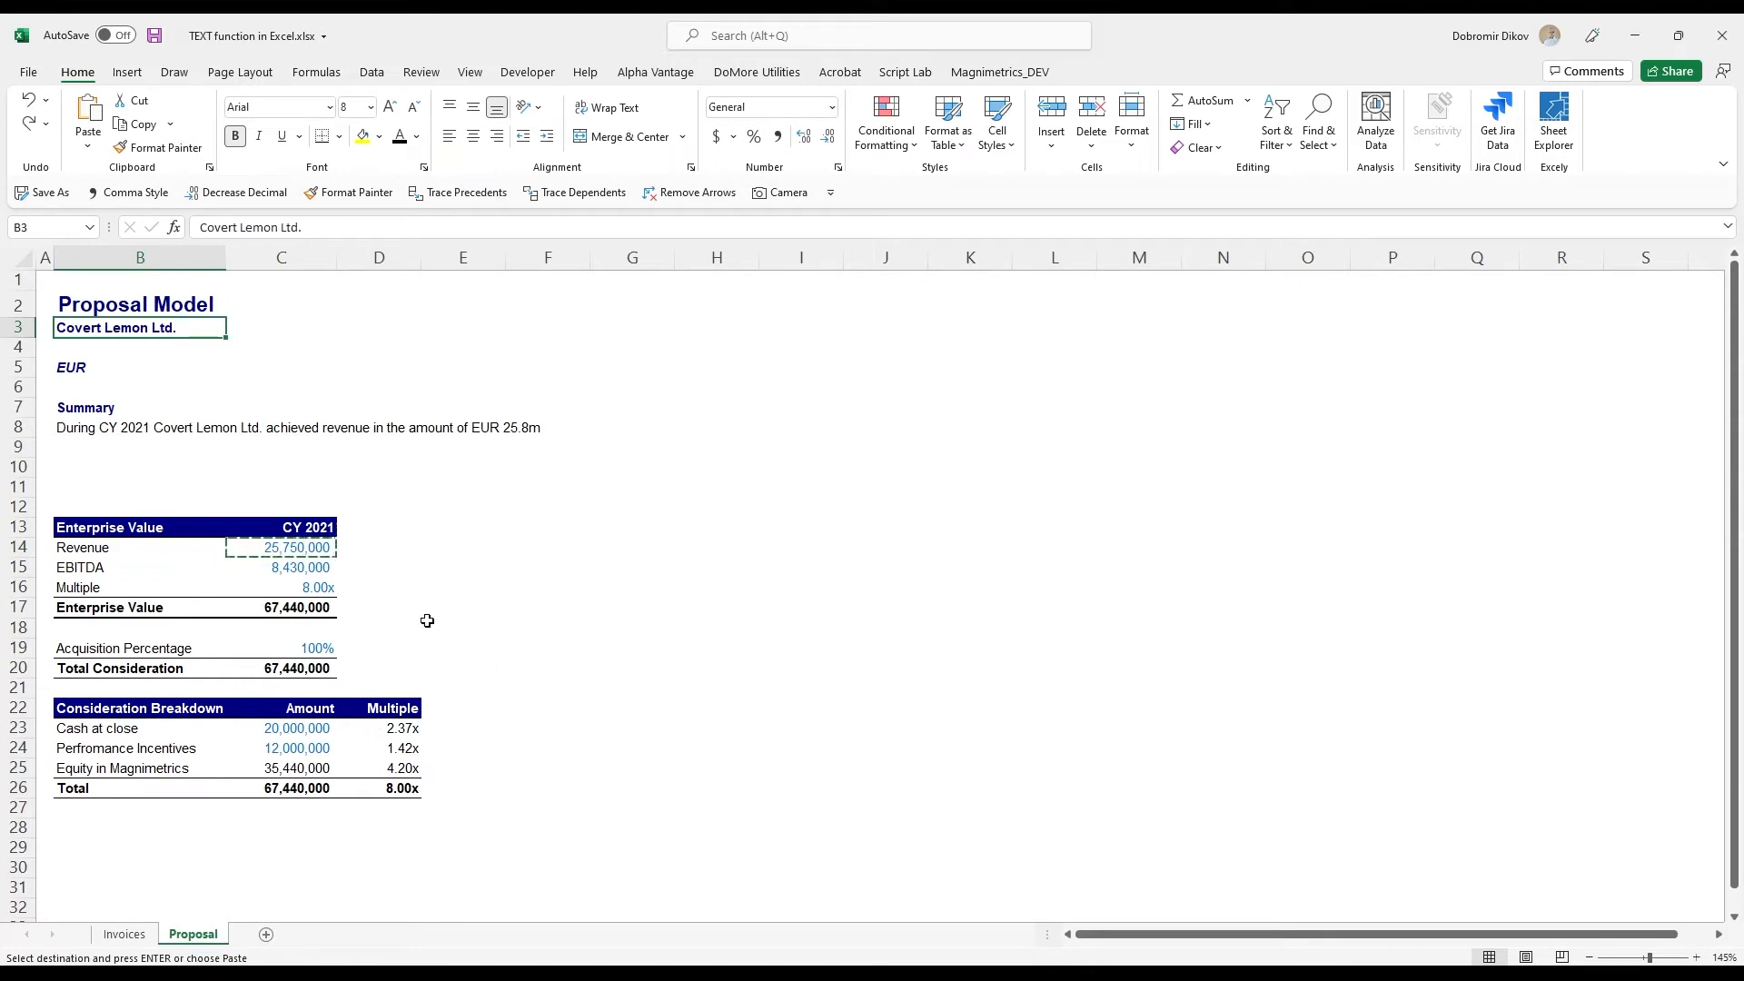
# - Reopen the B8 formula and append " and EBITDA in the amount of " followed by &B5&" "&
pyautogui.click(126, 427)
pyautogui.press('F2')
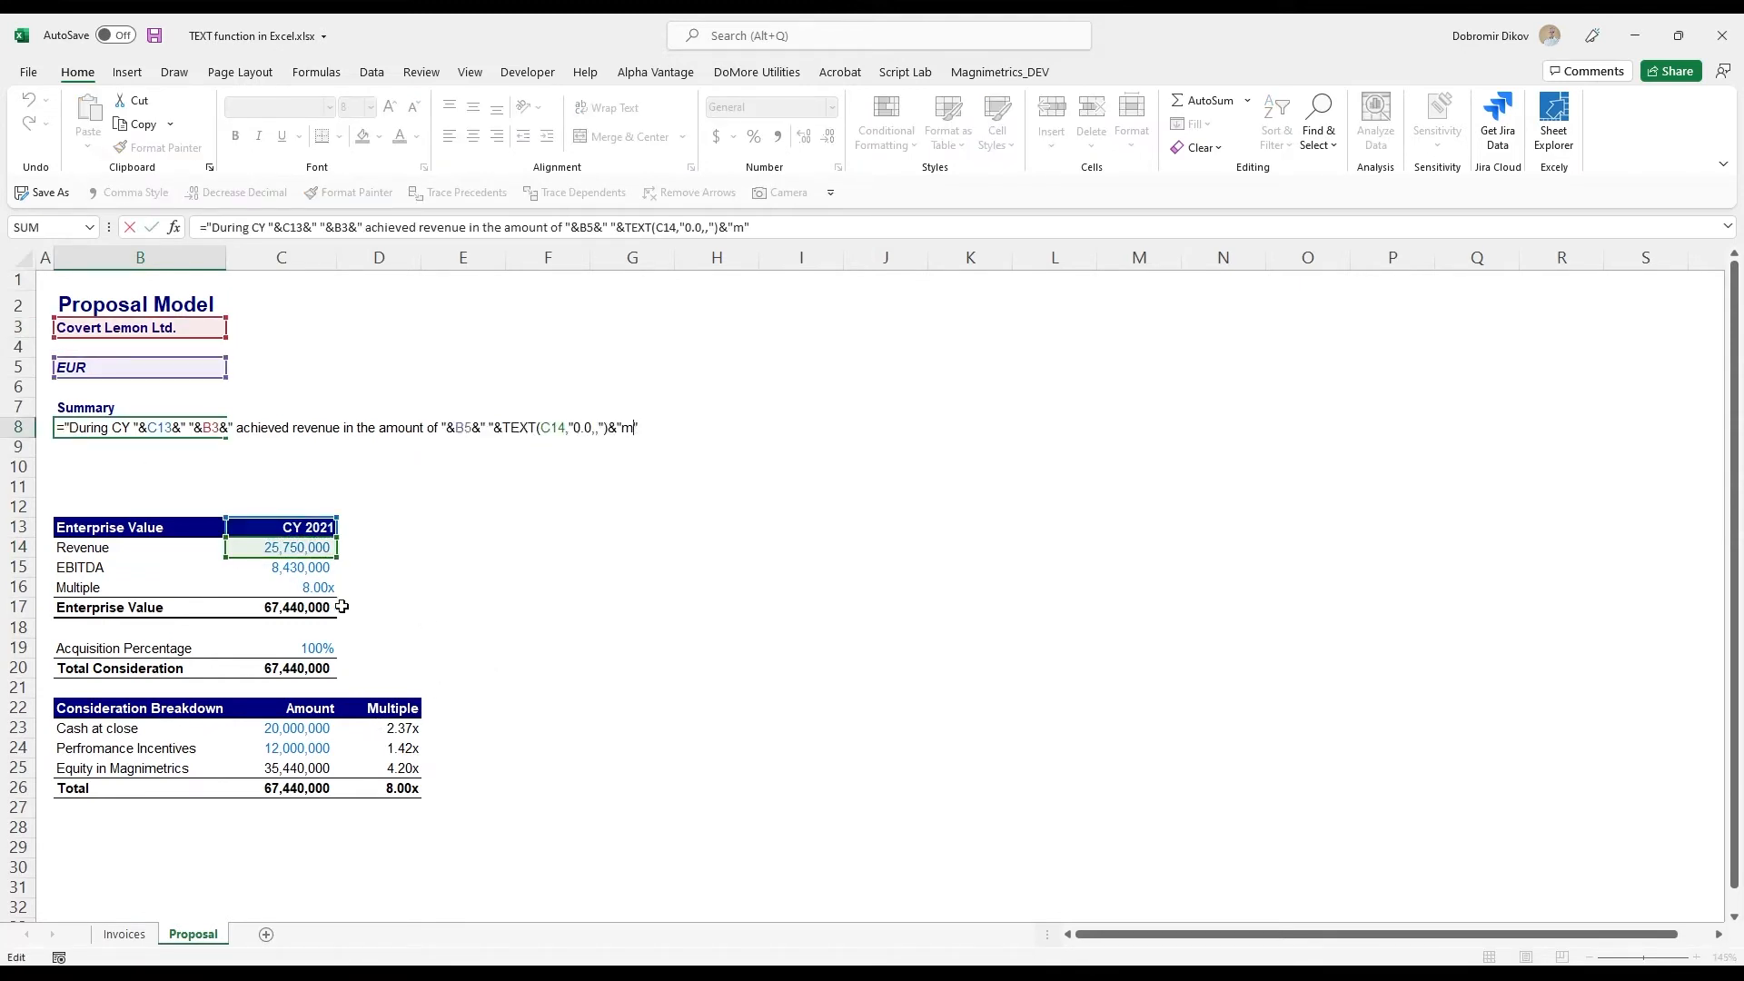
pyautogui.write('and EBITDA in the amount of "')
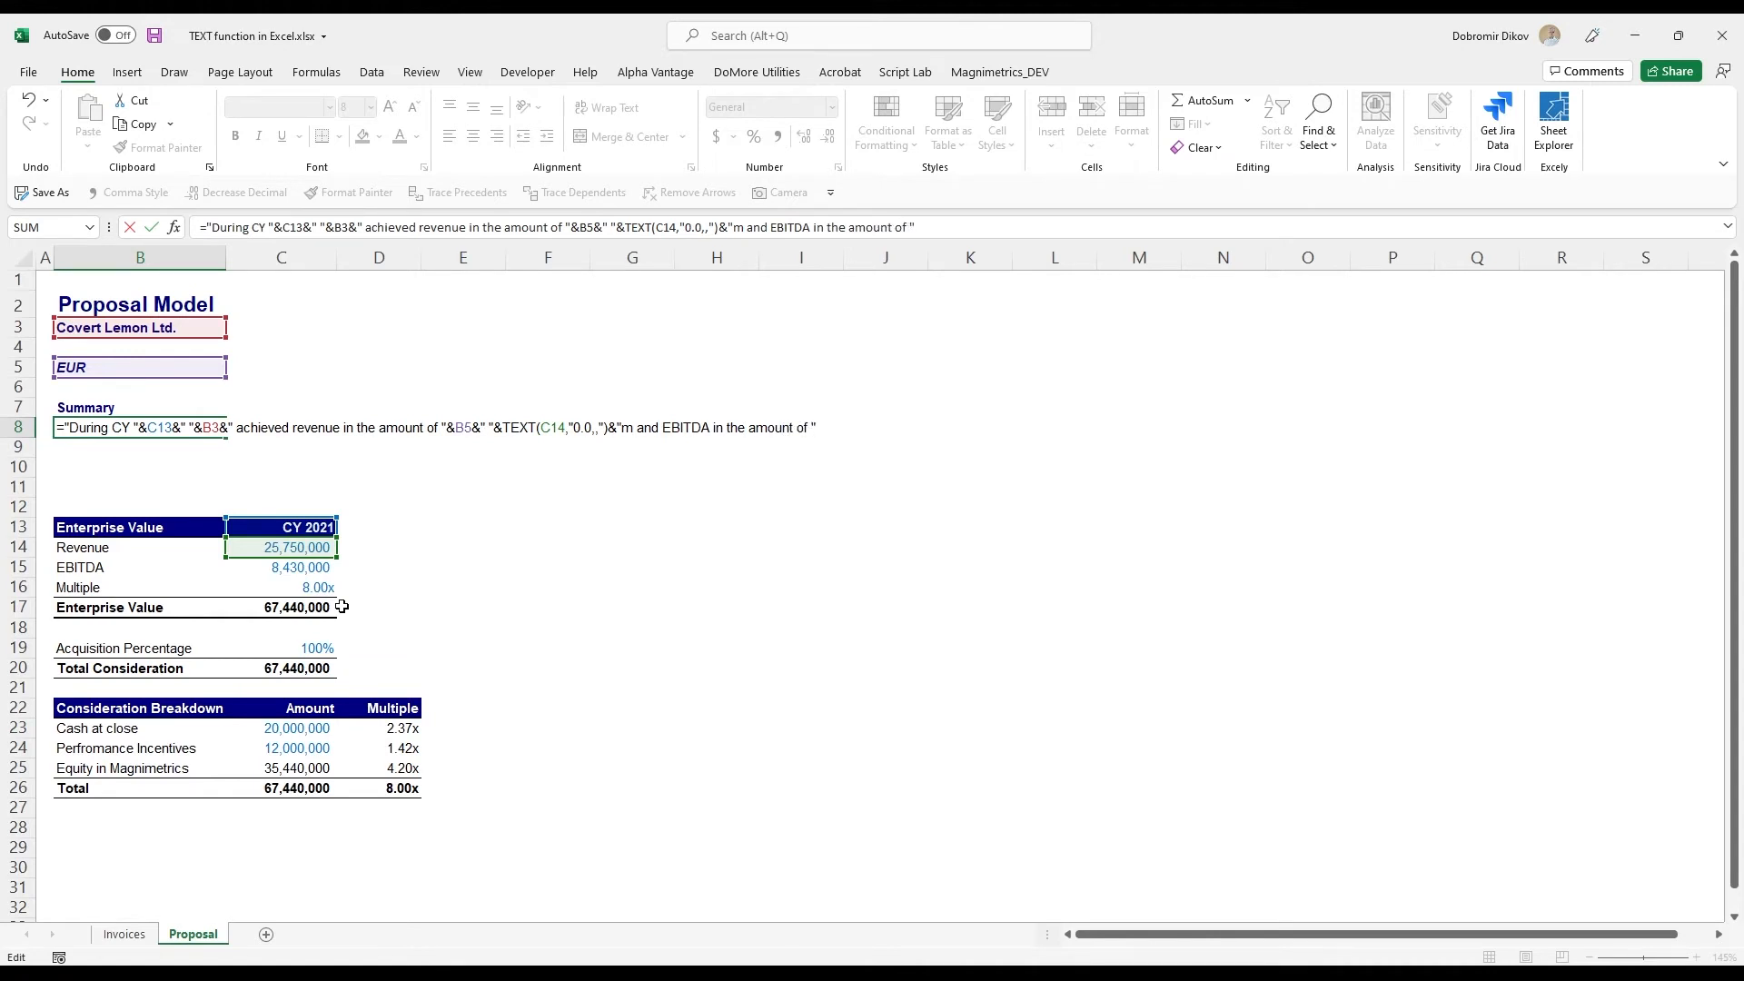
pyautogui.write('&')
pyautogui.click(136, 367)
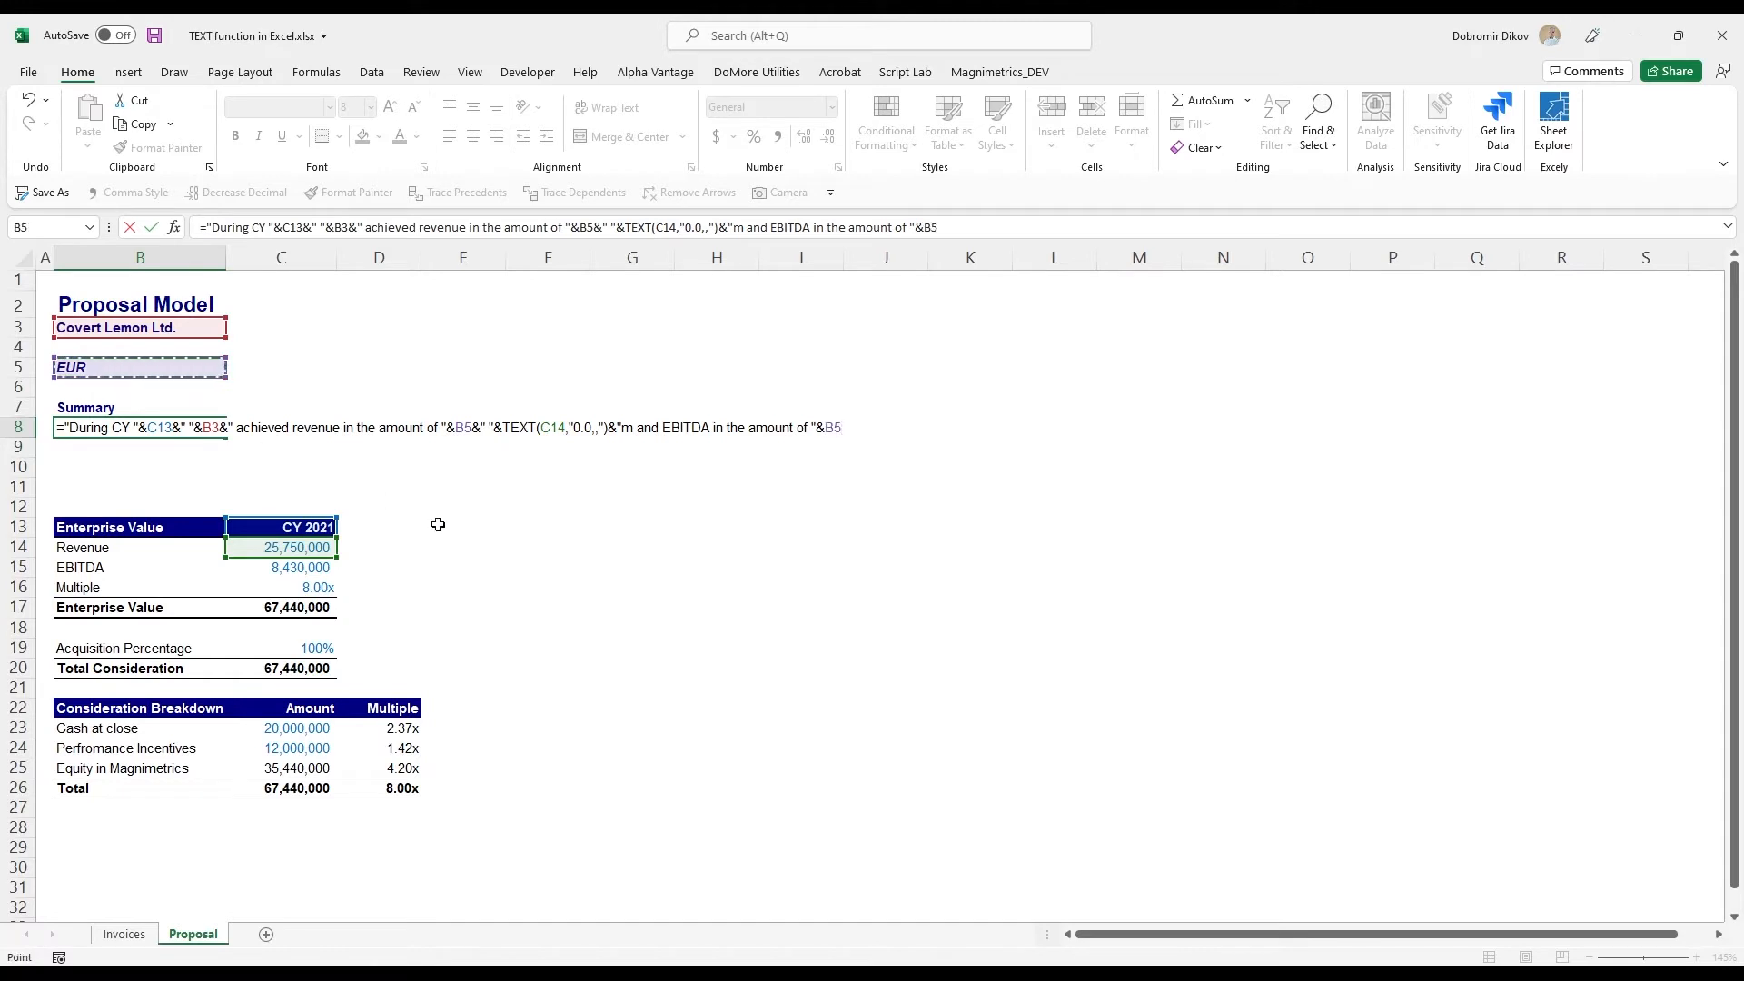
pyautogui.write('&')
pyautogui.write('" "&text')
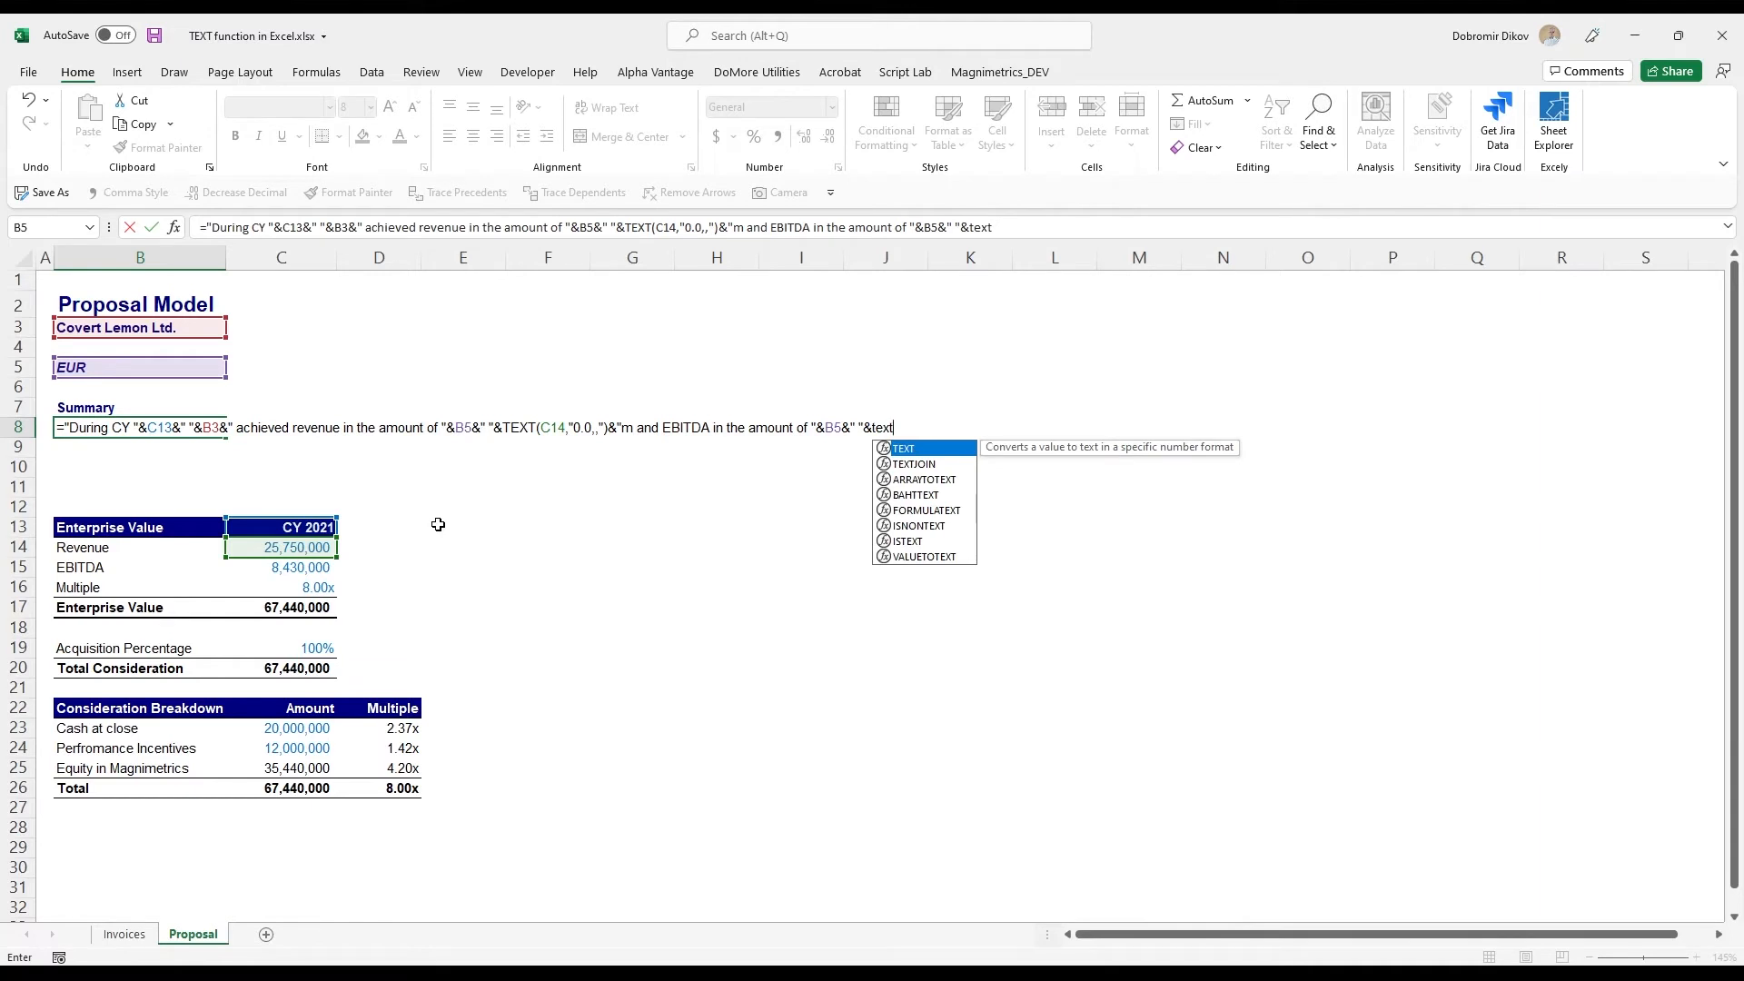
pyautogui.write('(')
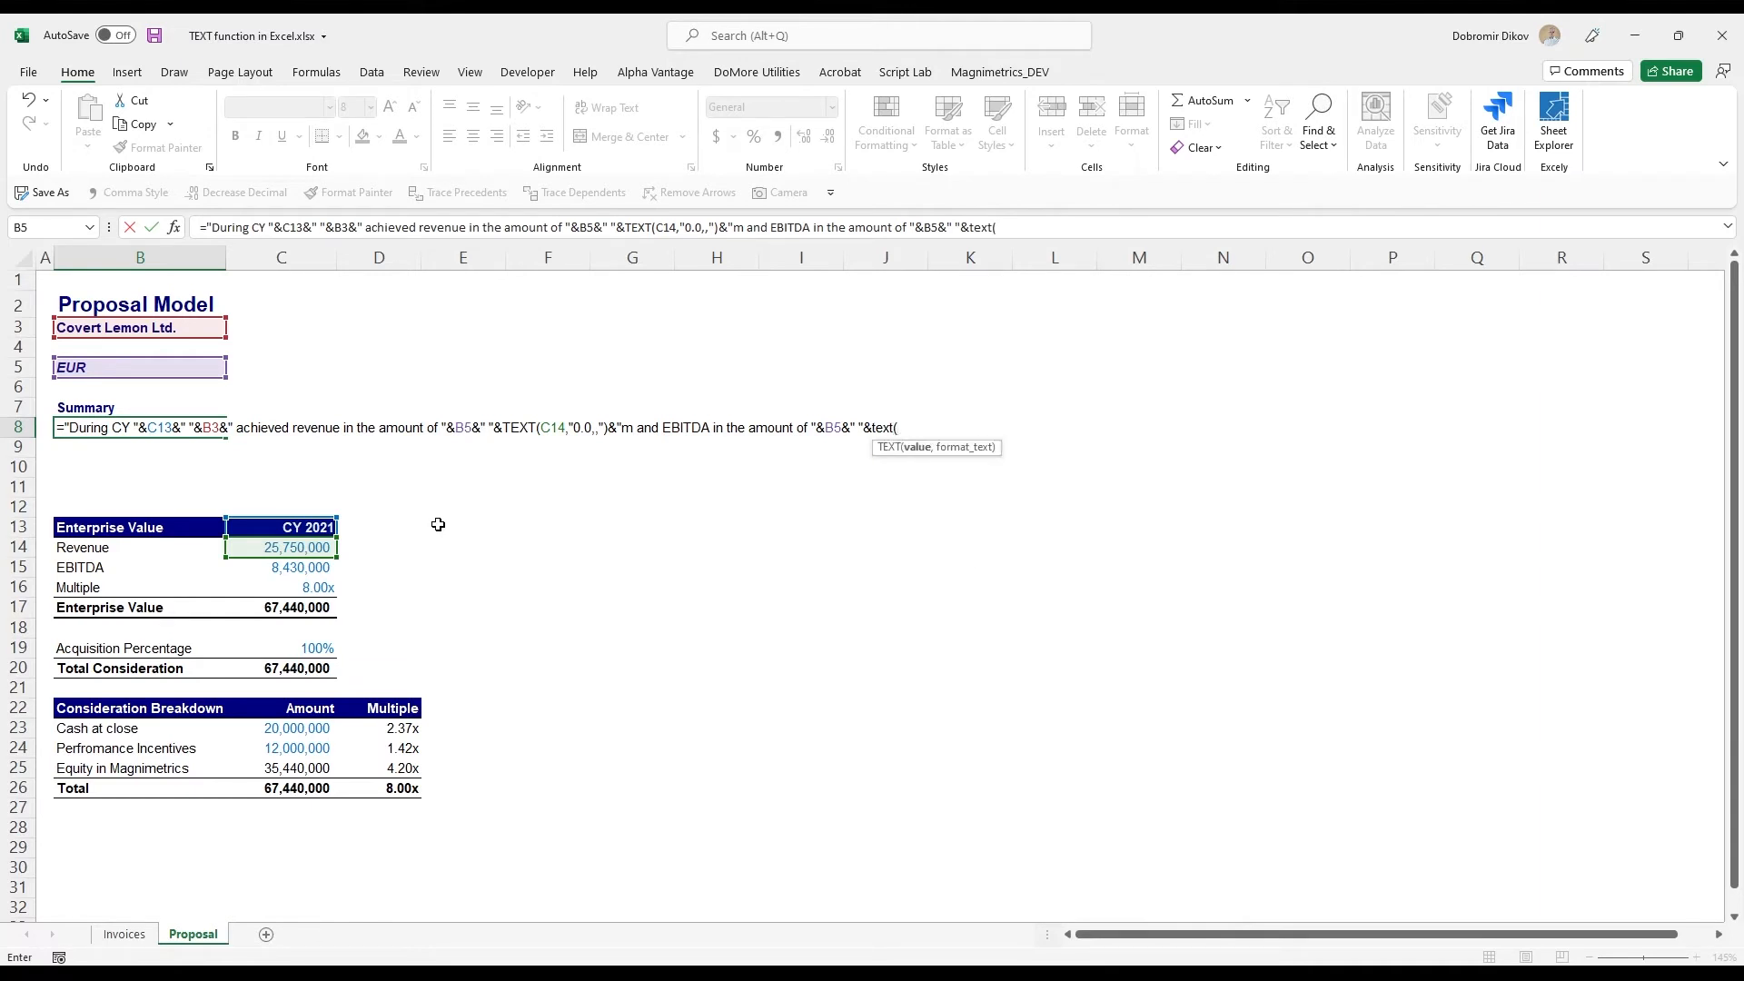
# - Finish the B8 formula with TEXT(C15,"0.0,,")&"m." to state the EBITDA in millions
pyautogui.click(318, 568)
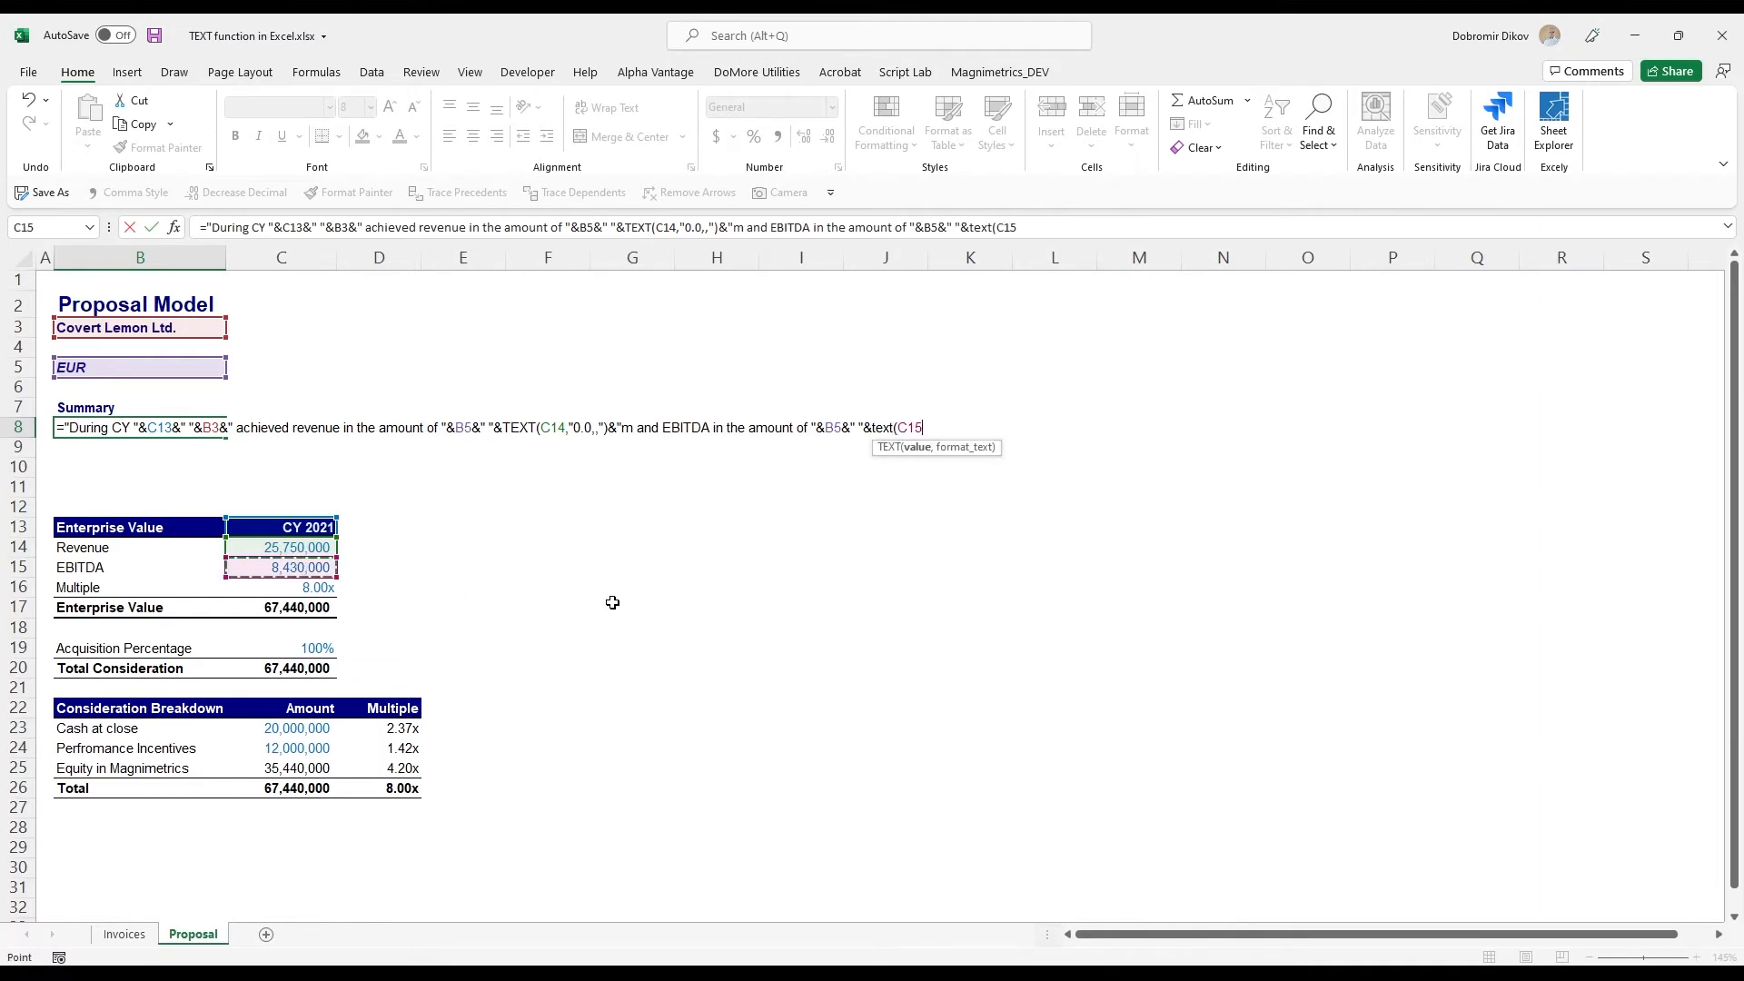
pyautogui.write(',"0.0,,')
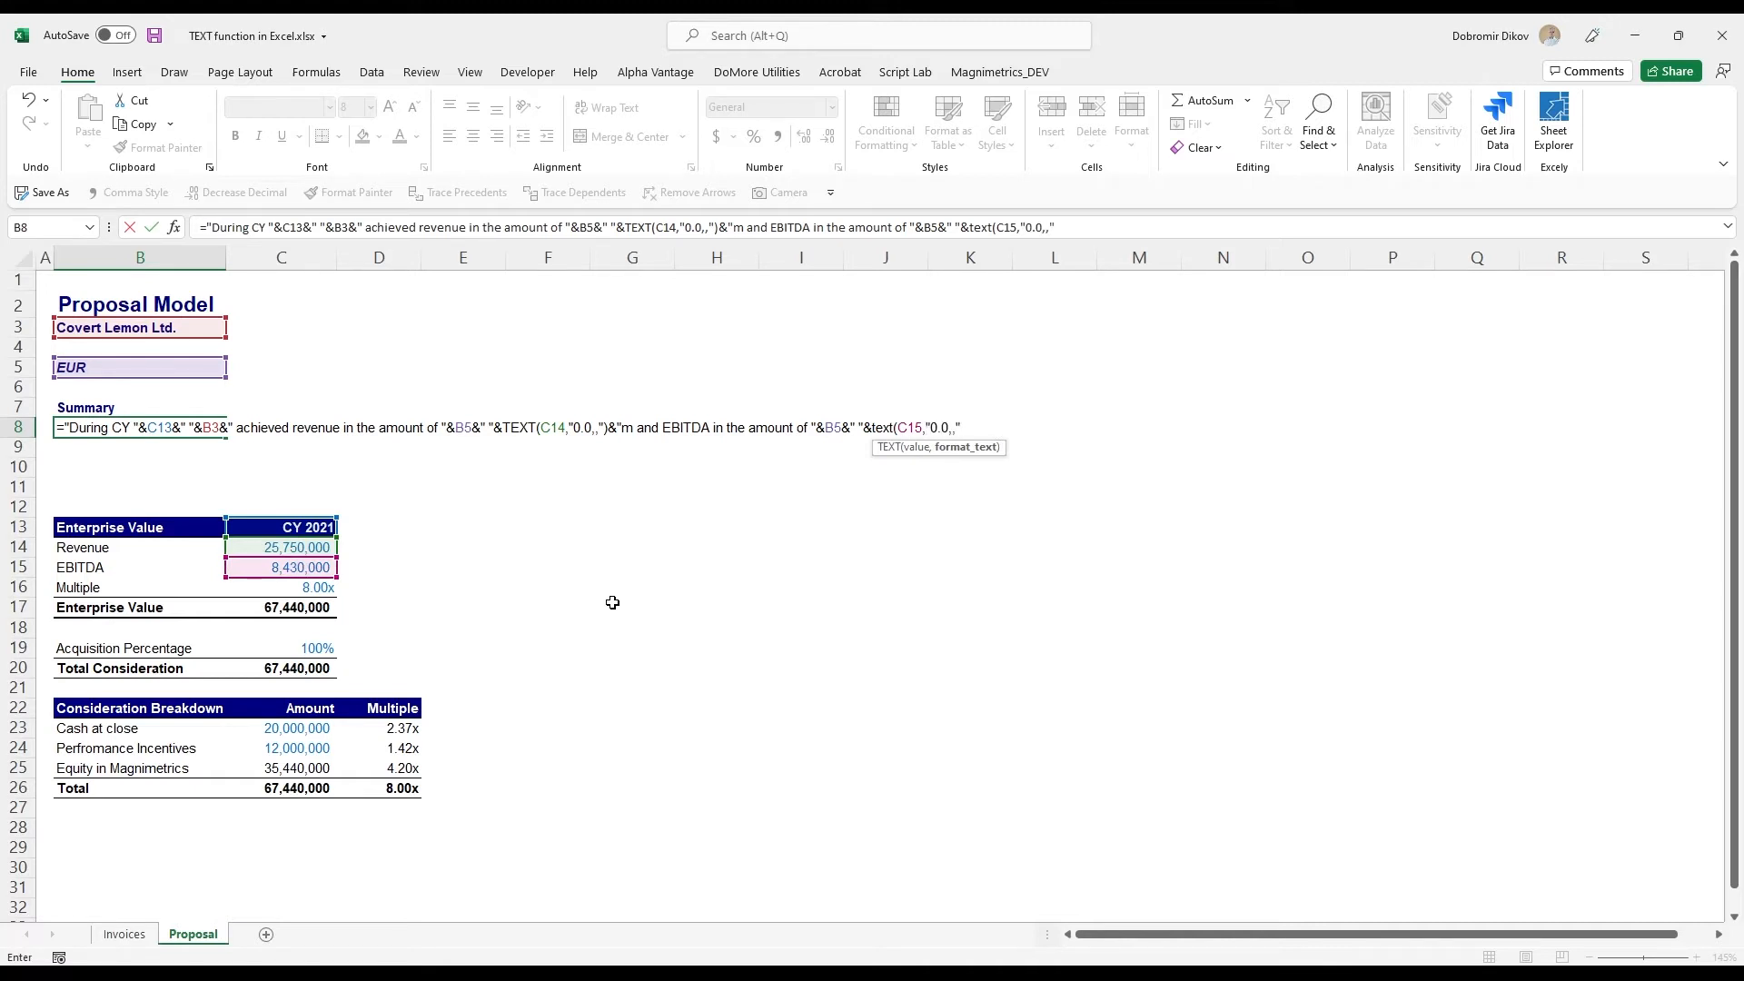
pyautogui.write('")')
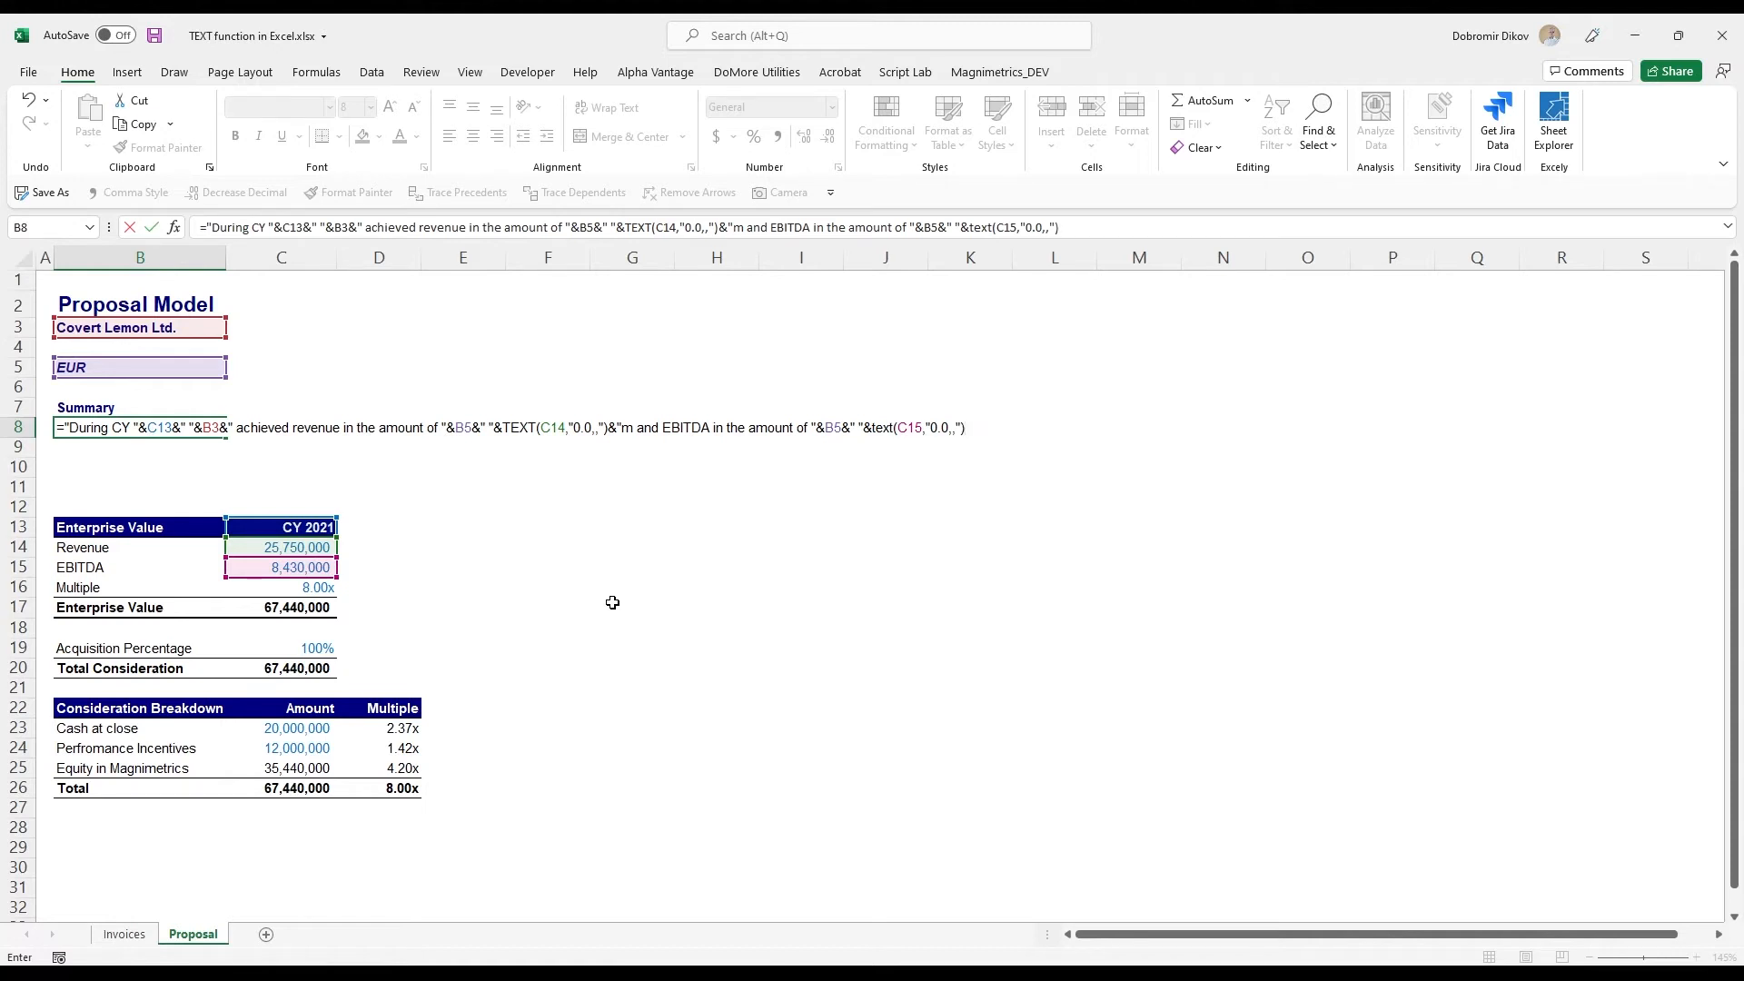
pyautogui.write('&"m.')
pyautogui.press('Return')
pyautogui.press('Up')
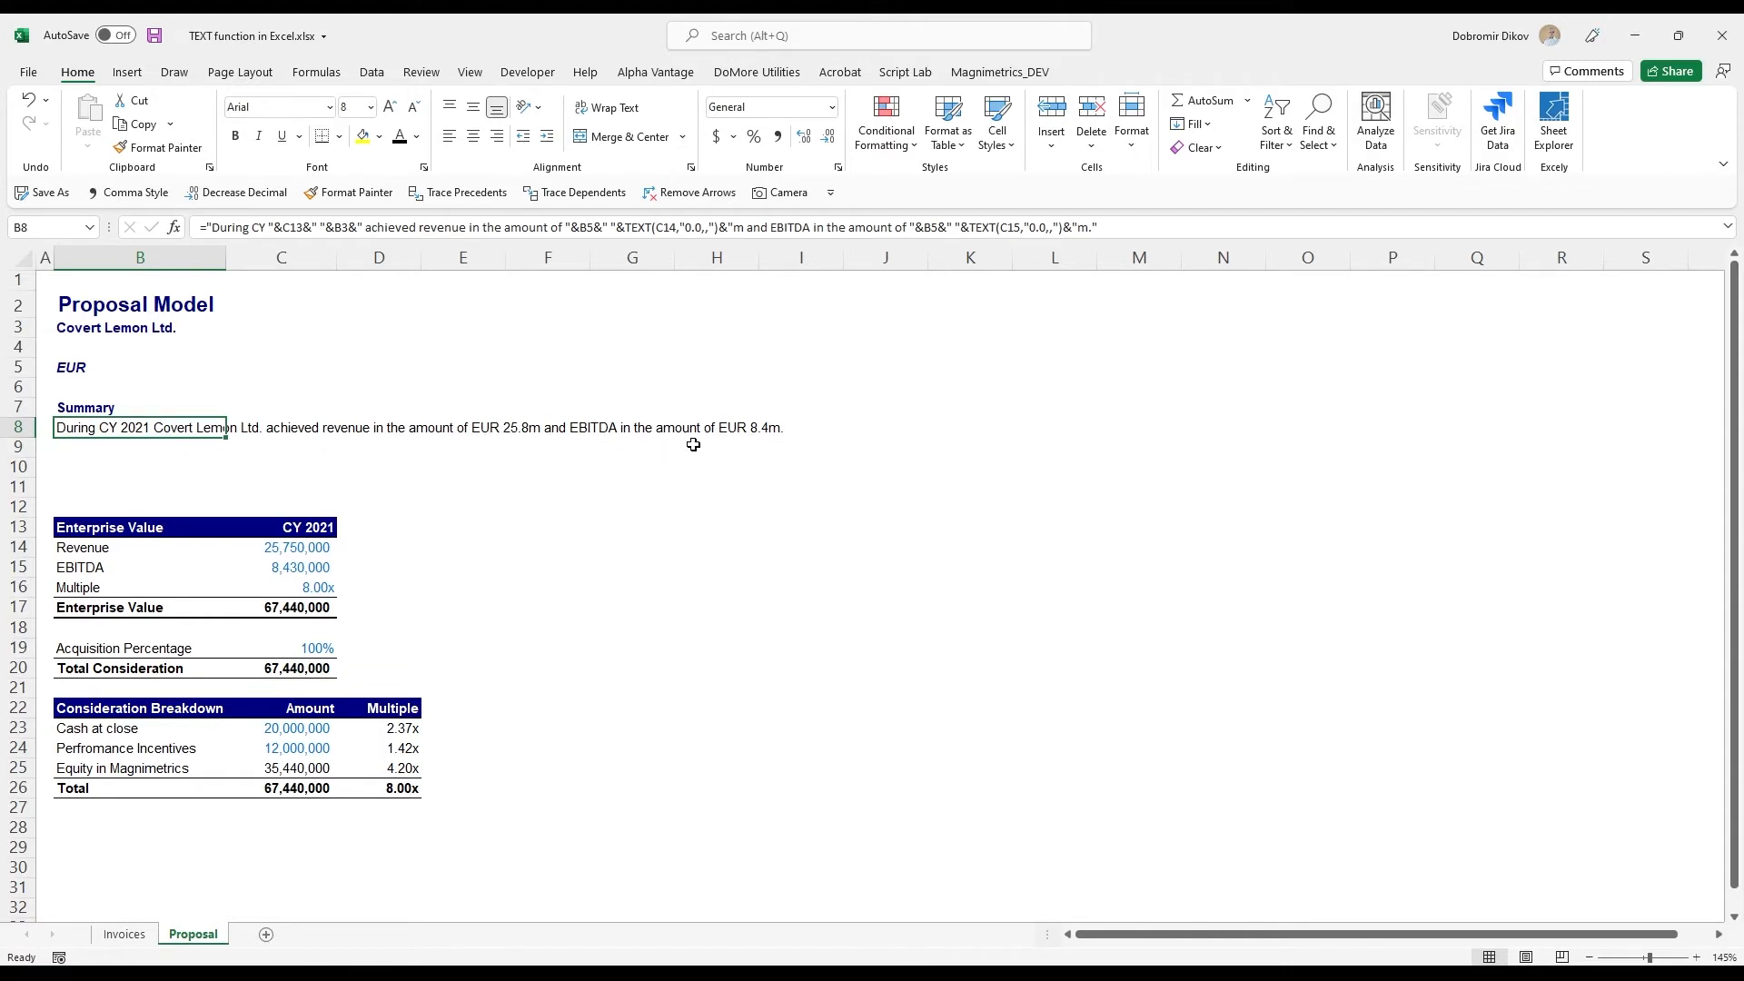
# - Paste the prepared summary formulas into B9:B11, covering the EBITDA multiple, the proposed acquisition and the consideration split
pyautogui.click(94, 448)
pyautogui.write('="Applying a multiple of "&TEXT(C16,"0.00x")&" to EBITDA results in an implied Enterprise Value of "&B5&" "&TEXT(C17,"#.0,,")&"m."')
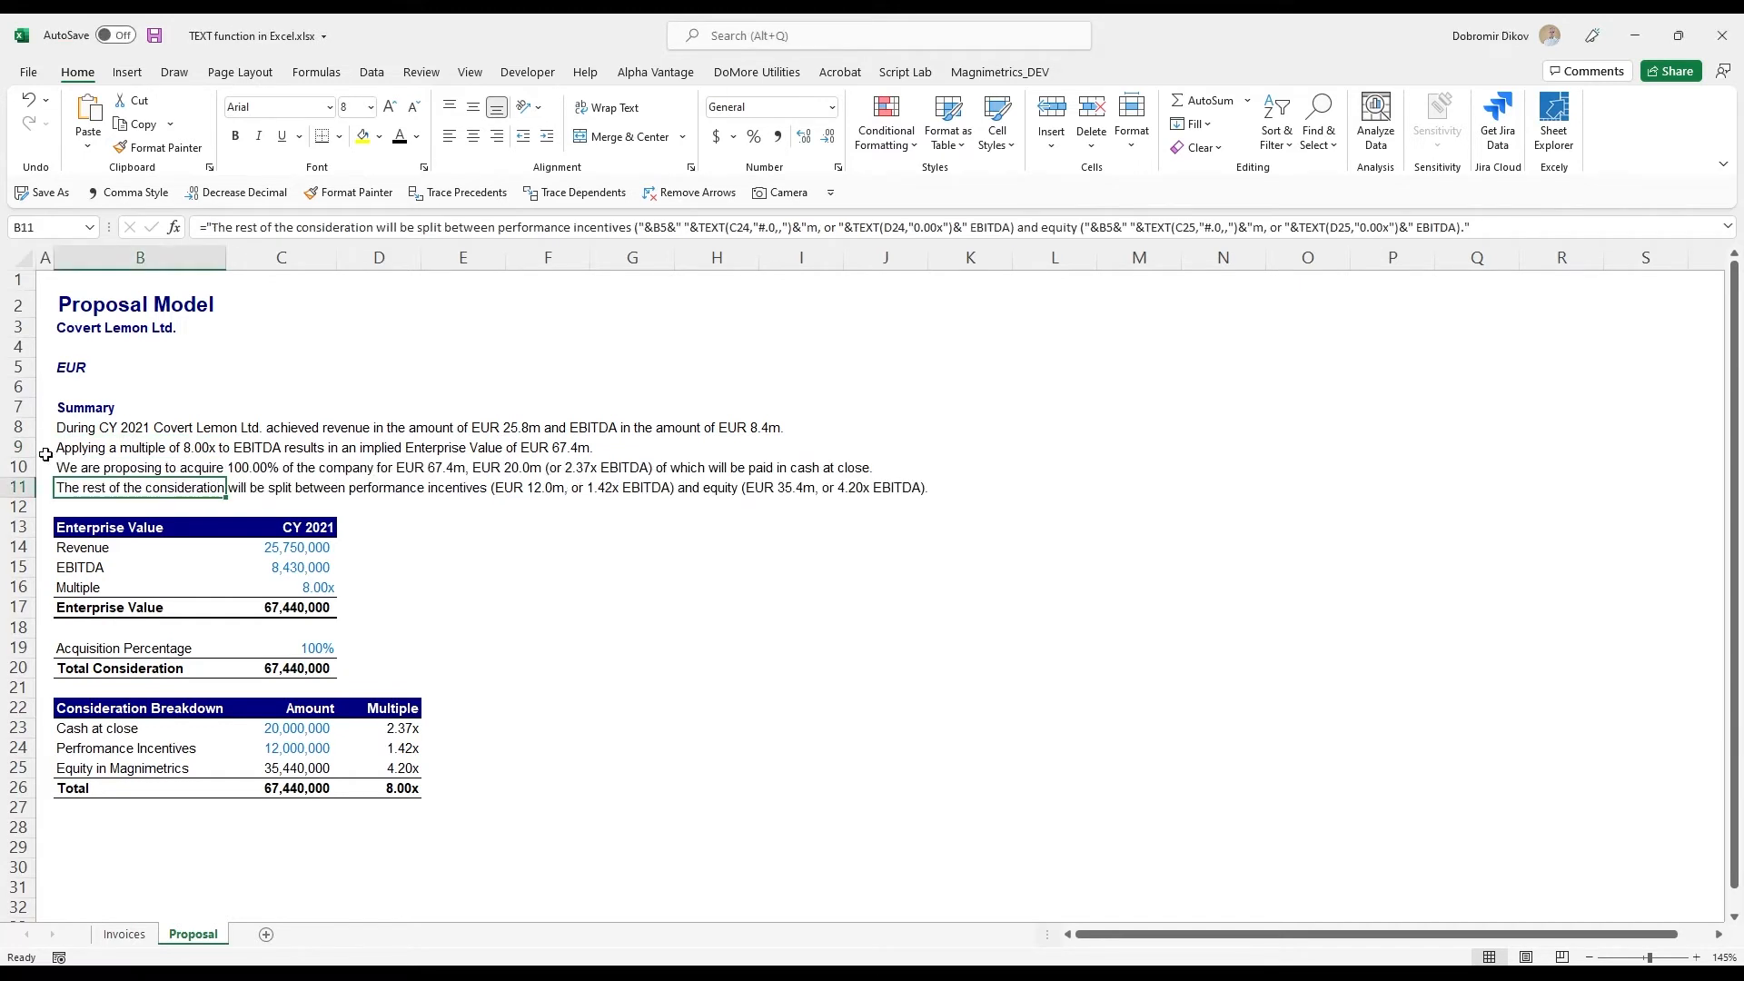
pyautogui.click(64, 450)
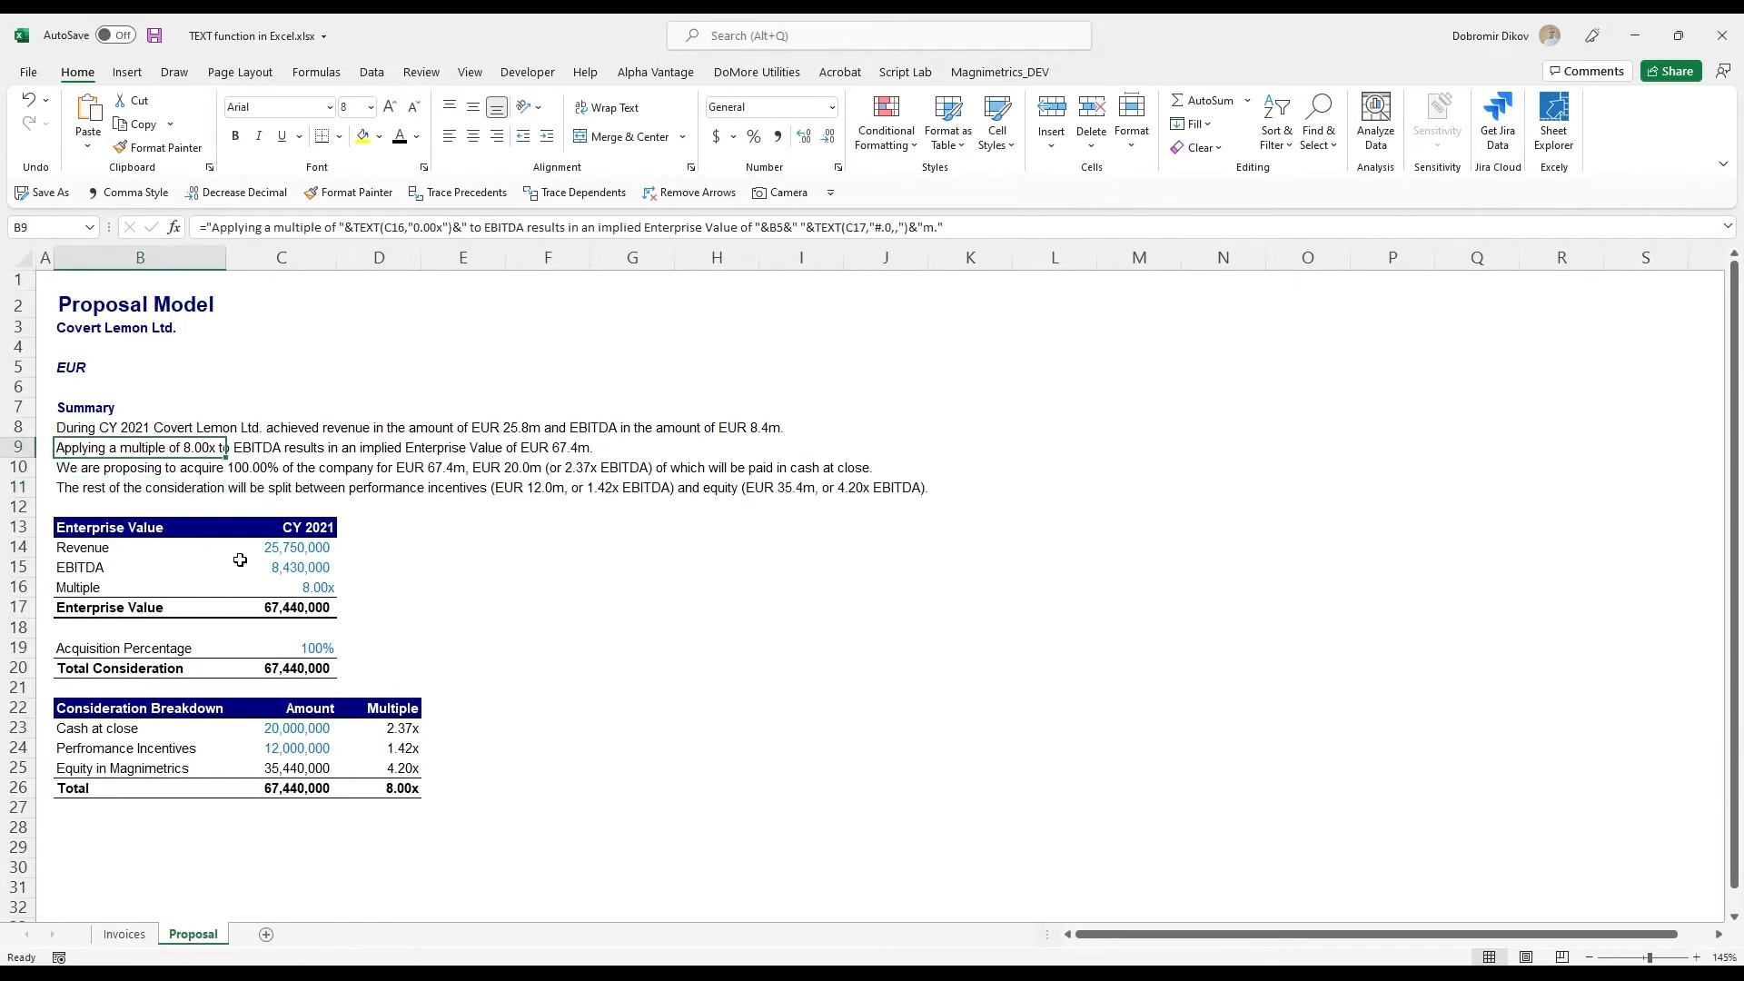
# - Change the format code for the Enterprise Value C17 in the B9 formula to "0.0,,"
pyautogui.press('F2')
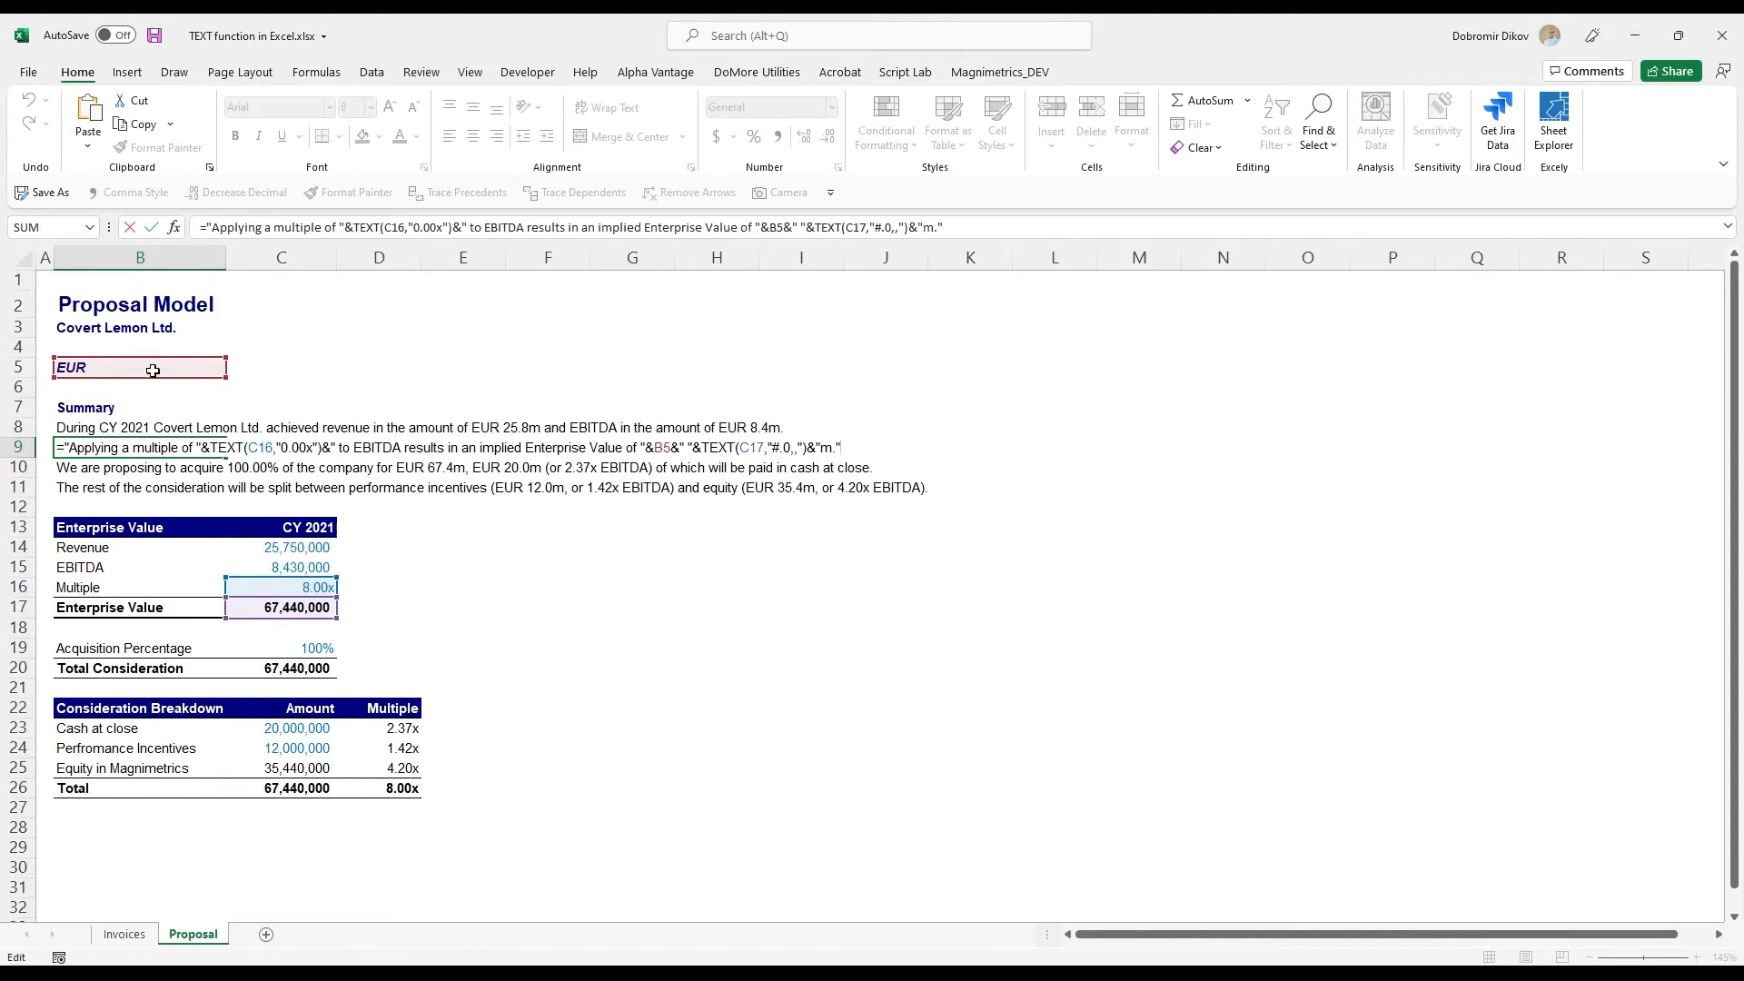
pyautogui.click(779, 446)
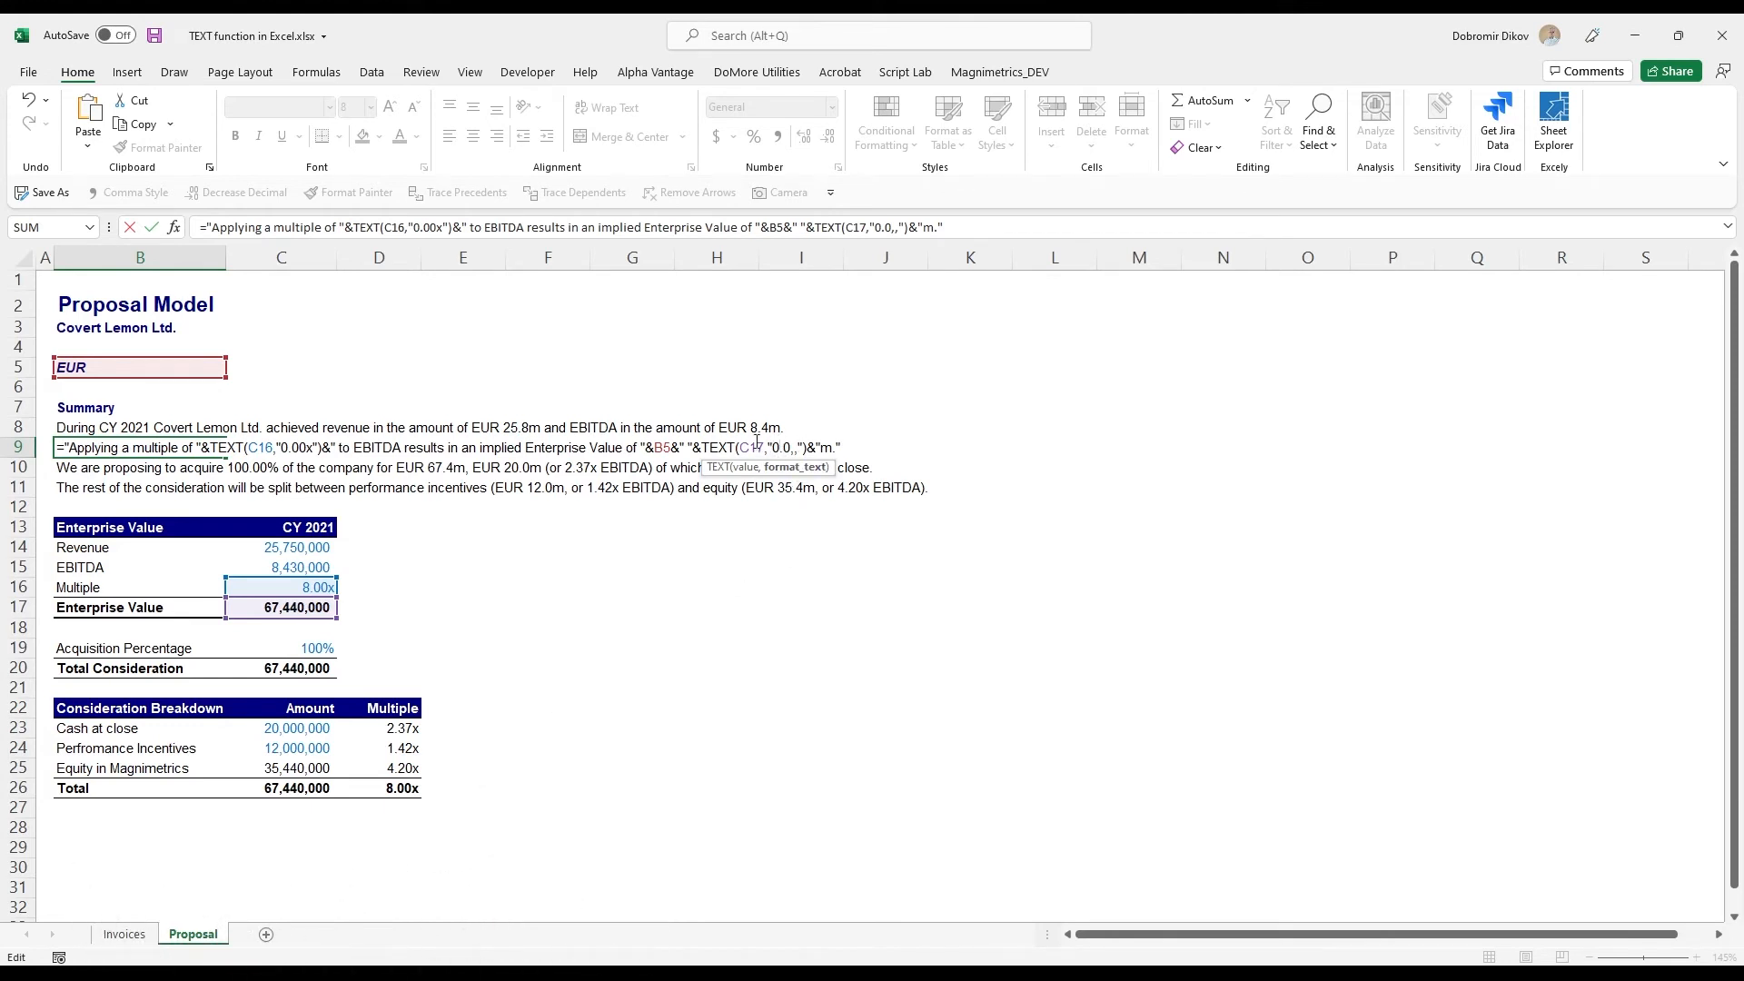
pyautogui.press('Return')
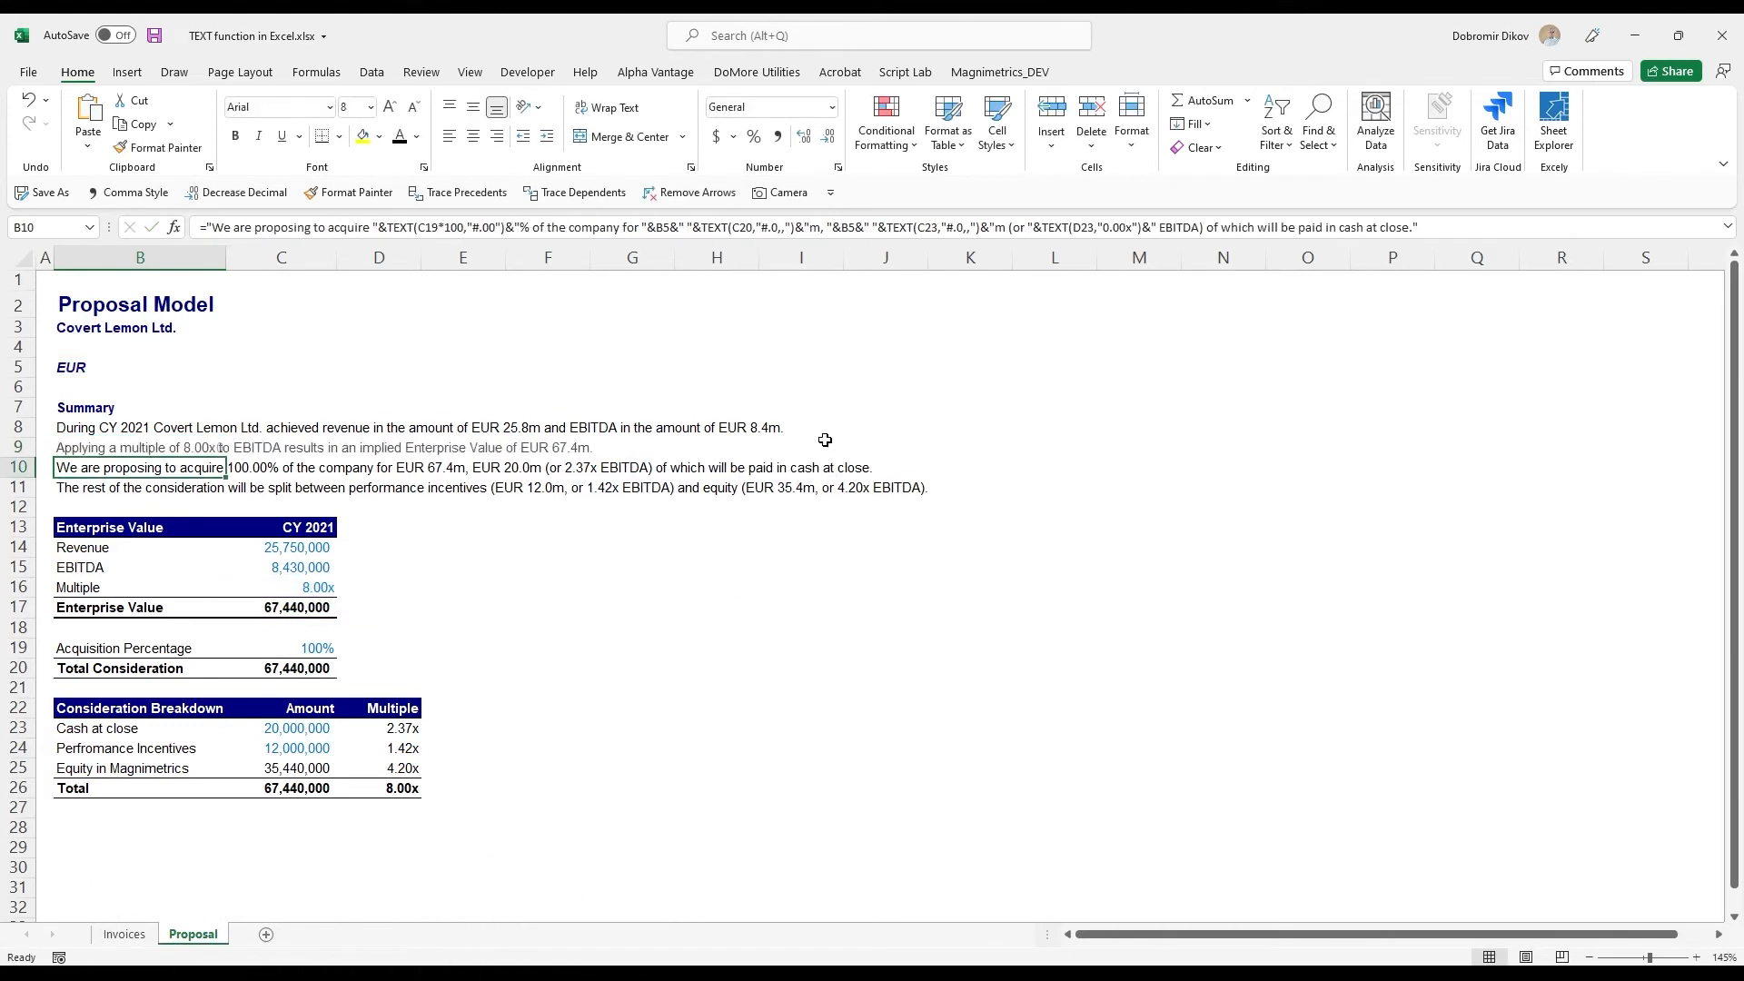
pyautogui.press('Up')
pyautogui.press('Down')
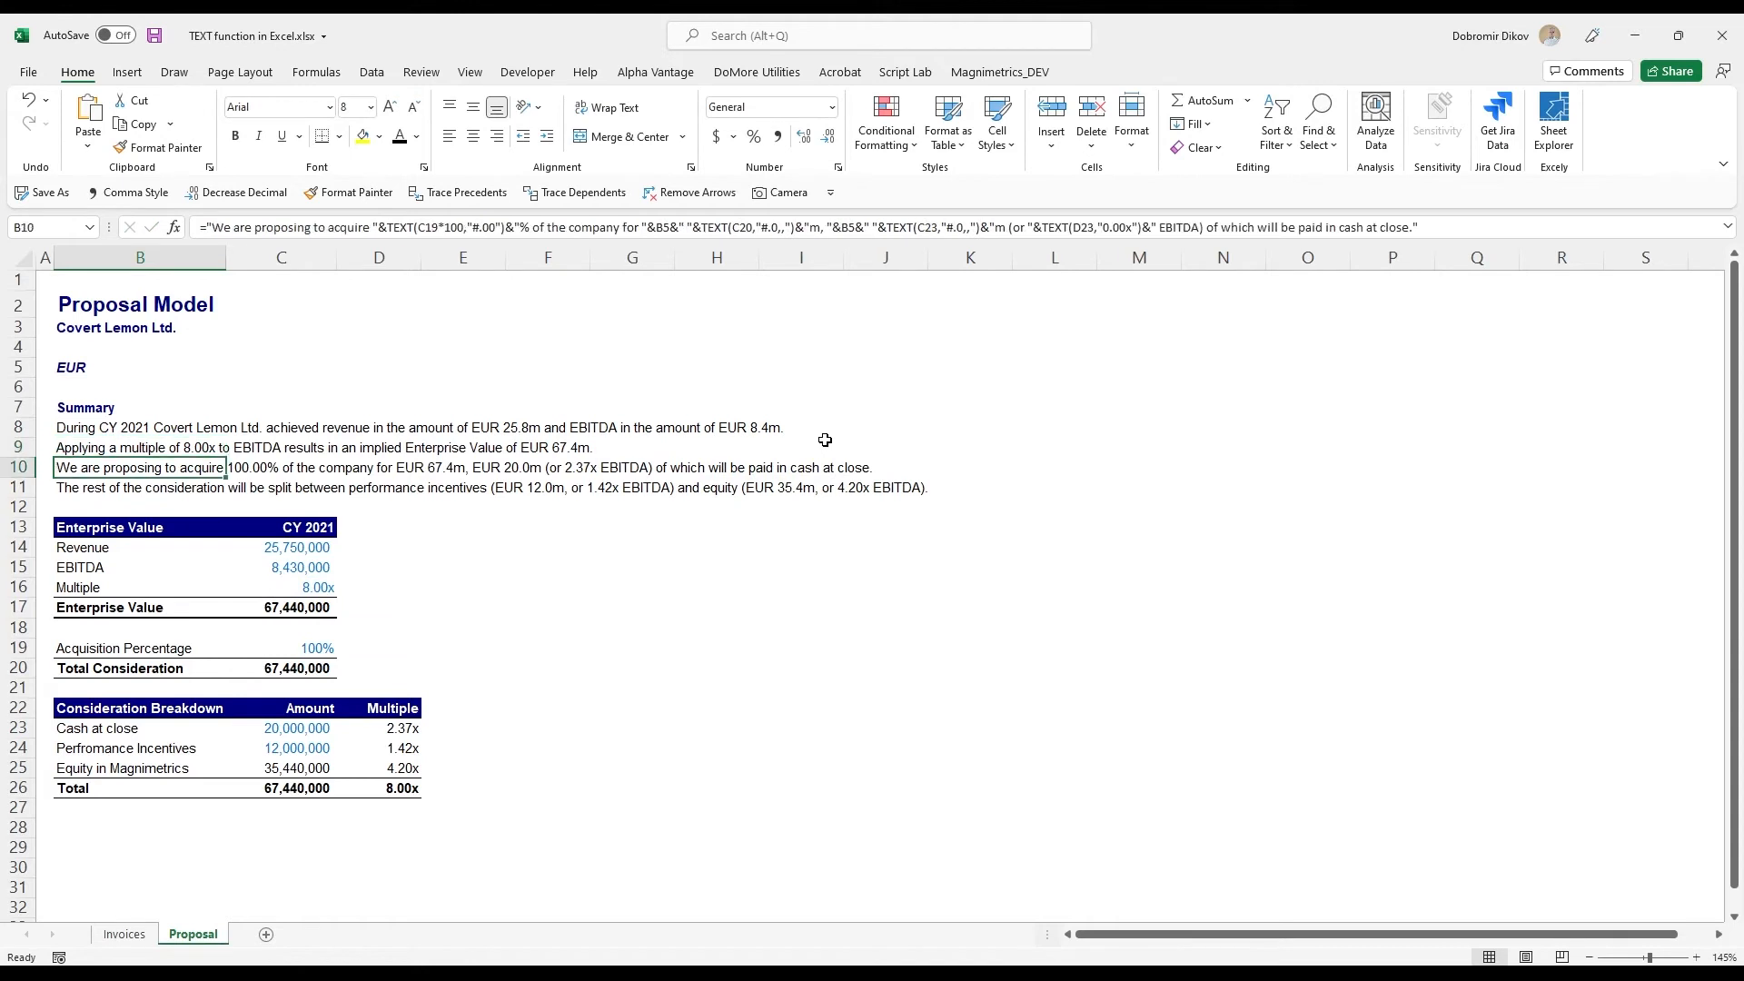
# - Examine the B10 acquisition formula and the list of custom number format codes available for the cell
pyautogui.press('F2')
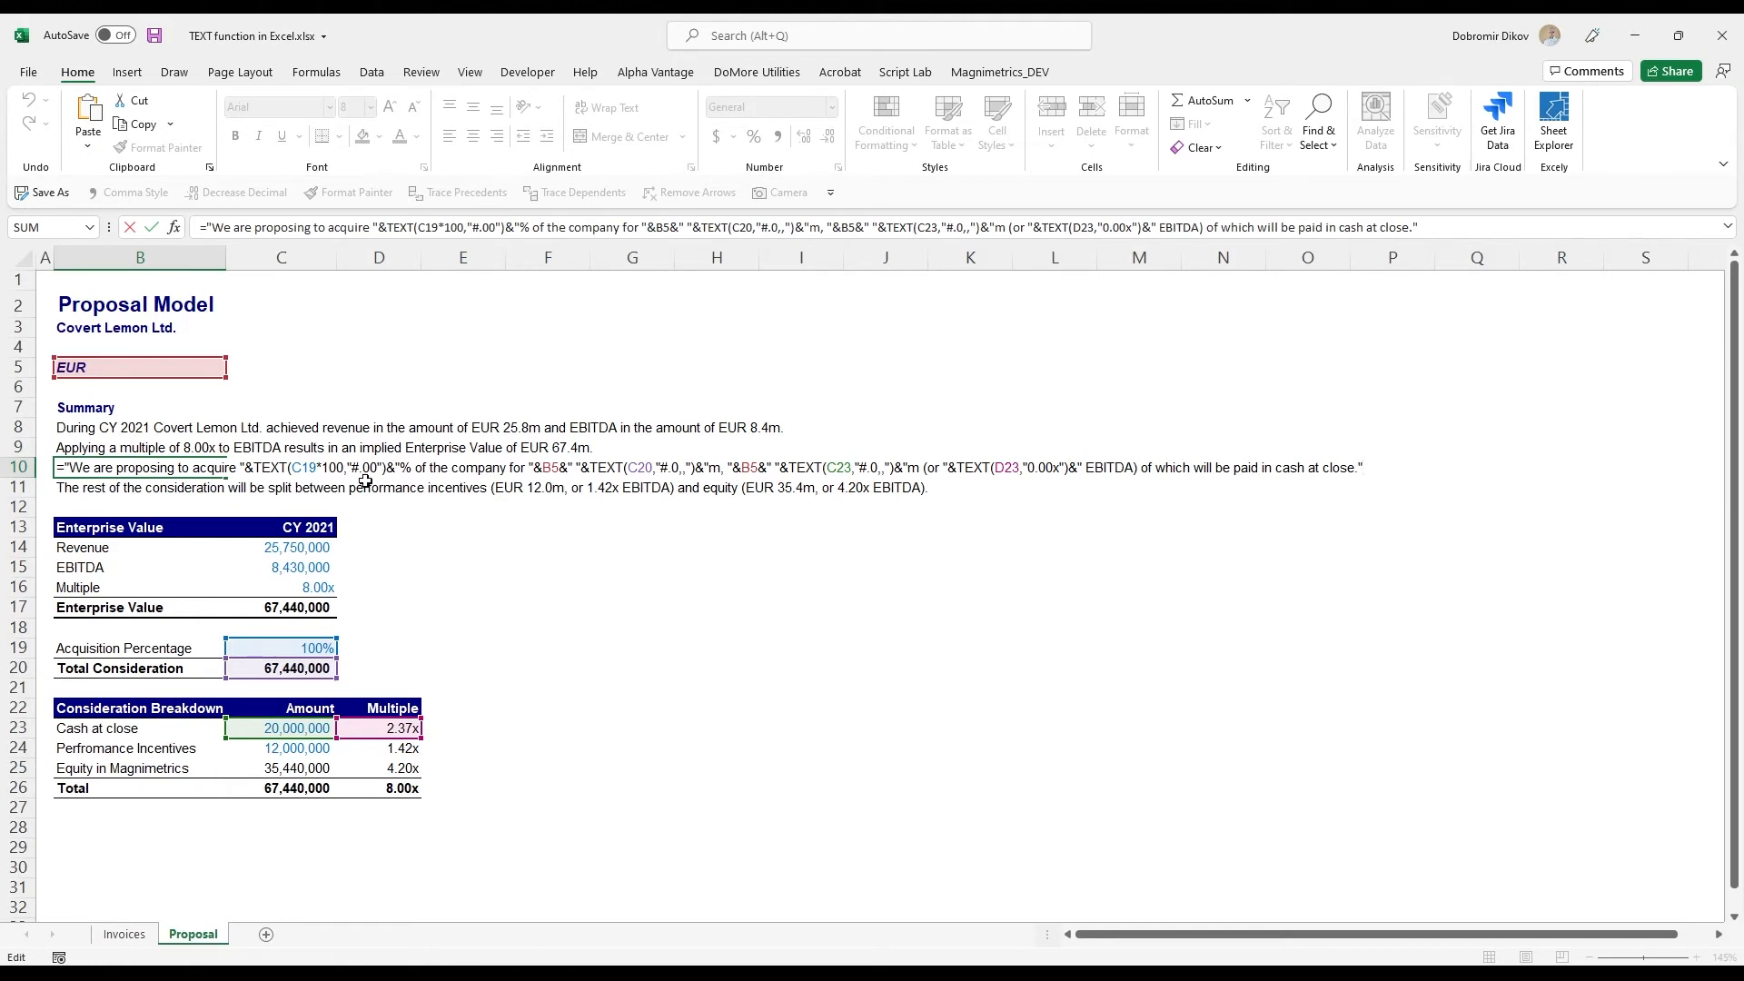
pyautogui.hotkey('ctrl', 'Return')
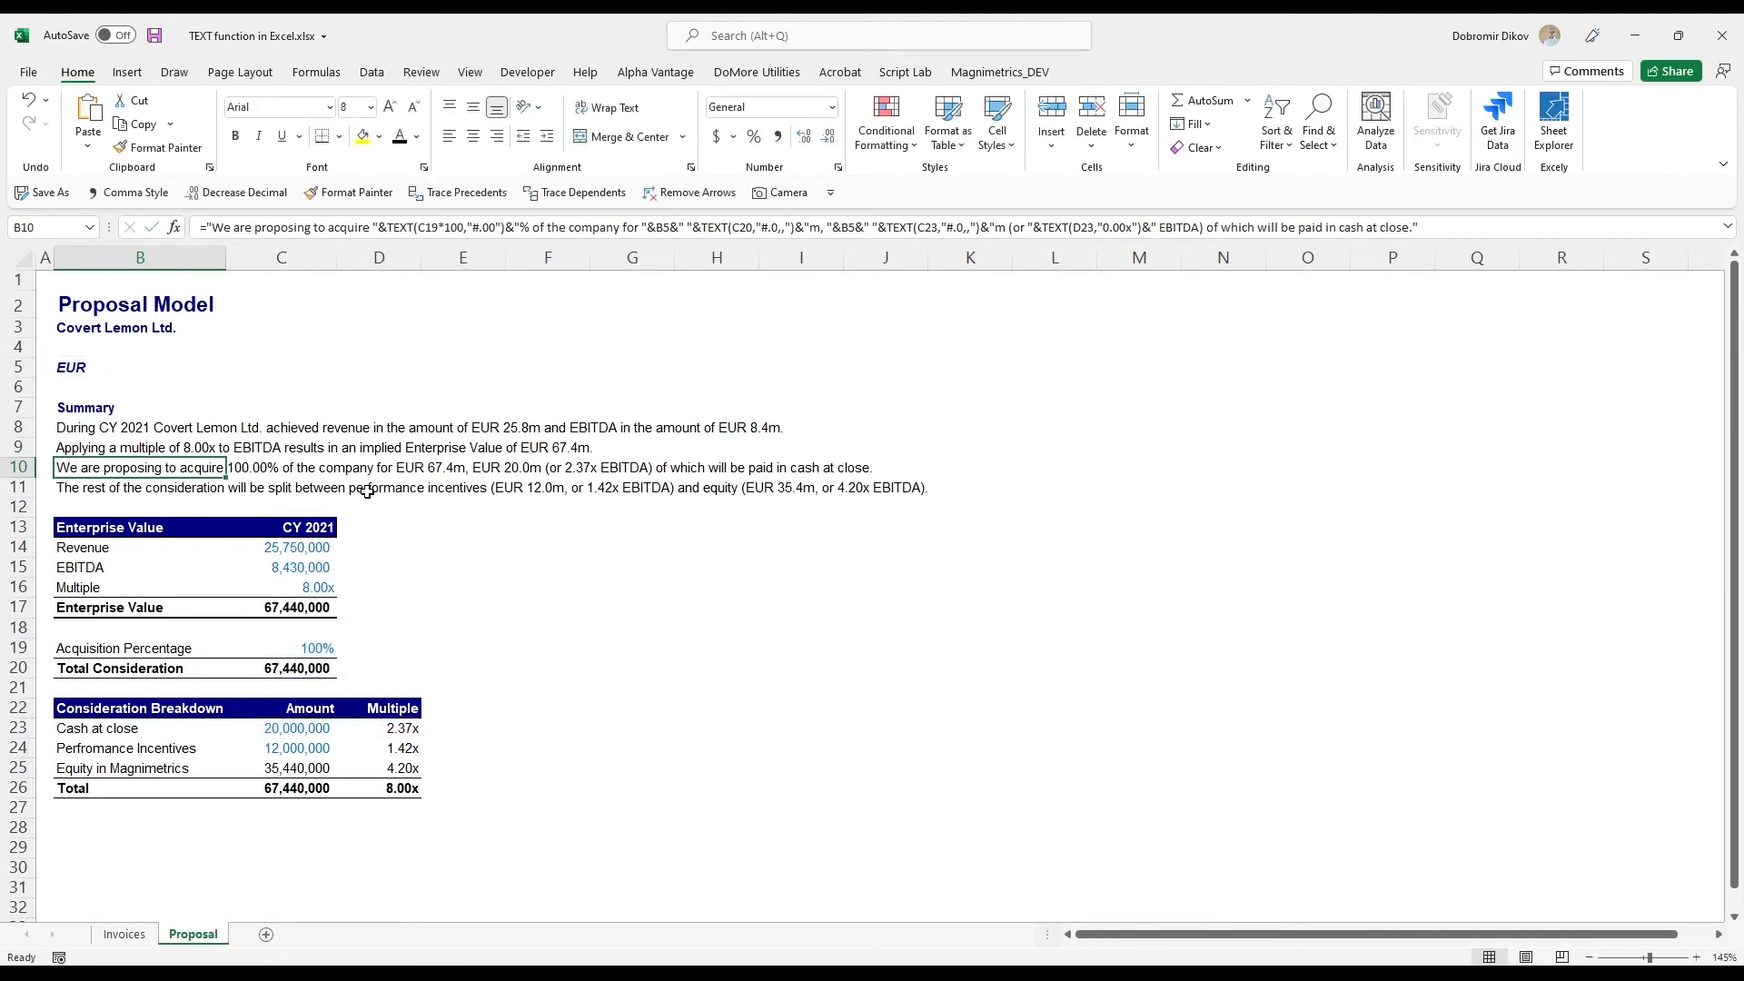
pyautogui.hotkey('ctrl', '1')
pyautogui.click(1165, 692)
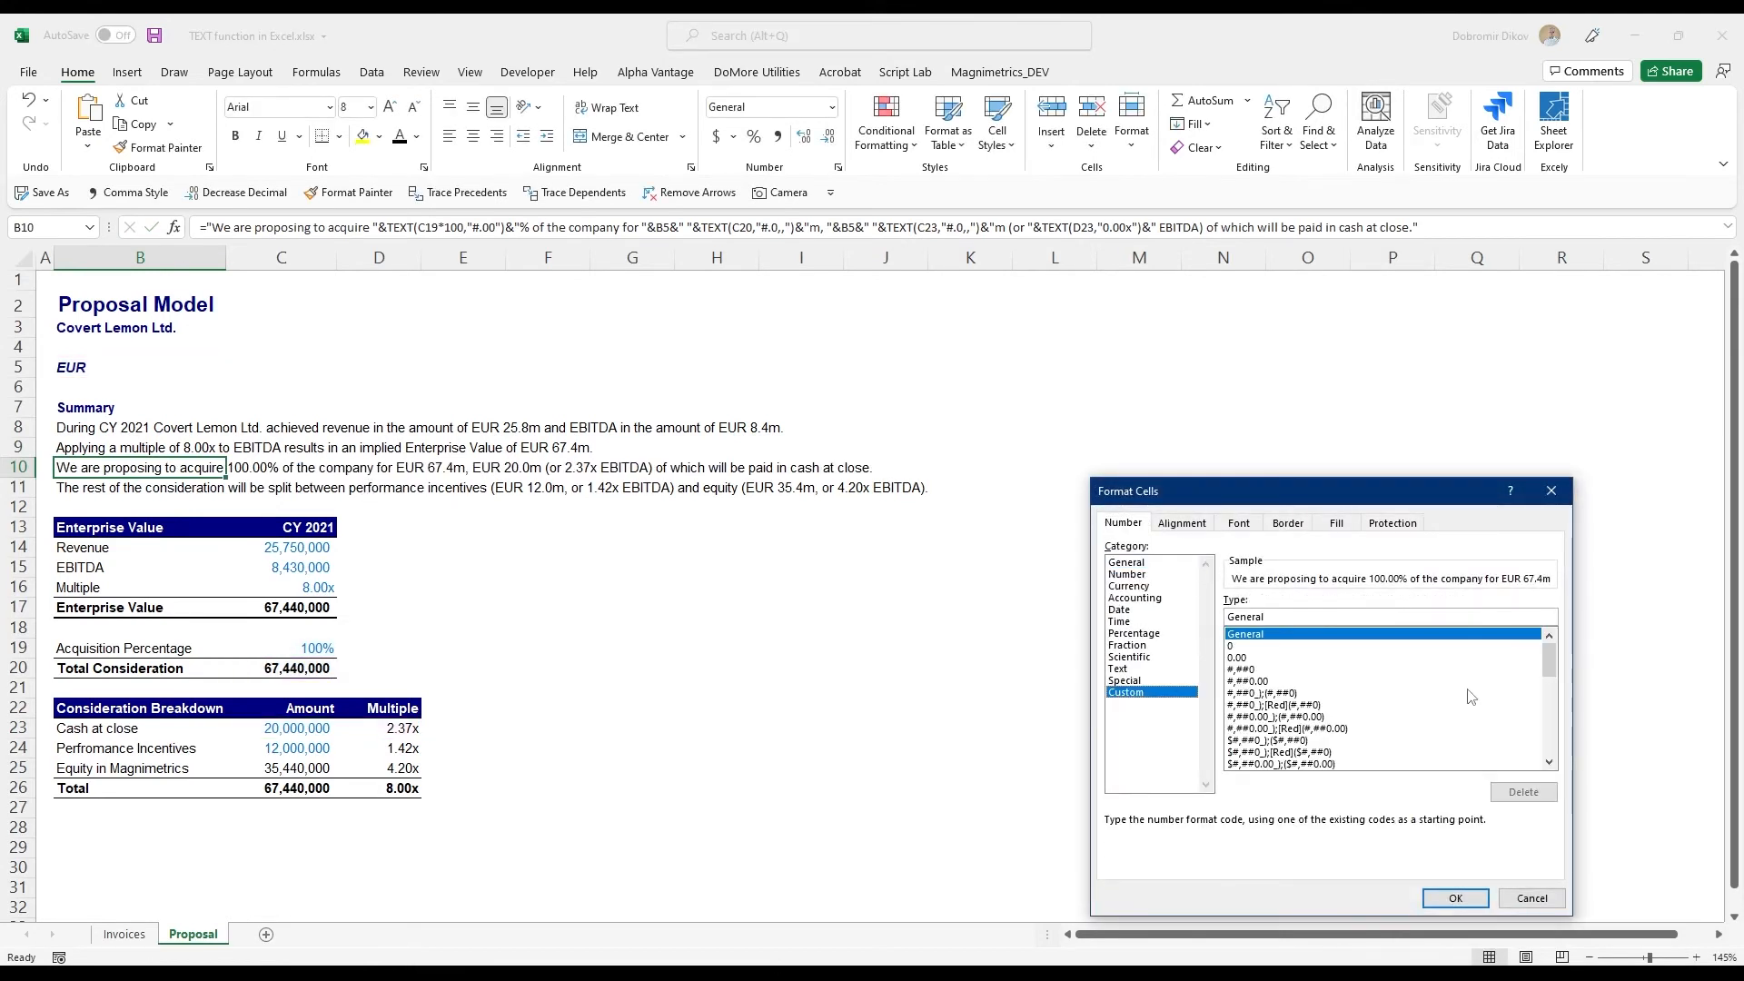
pyautogui.moveTo(1552, 660); pyautogui.dragTo(1553, 744)
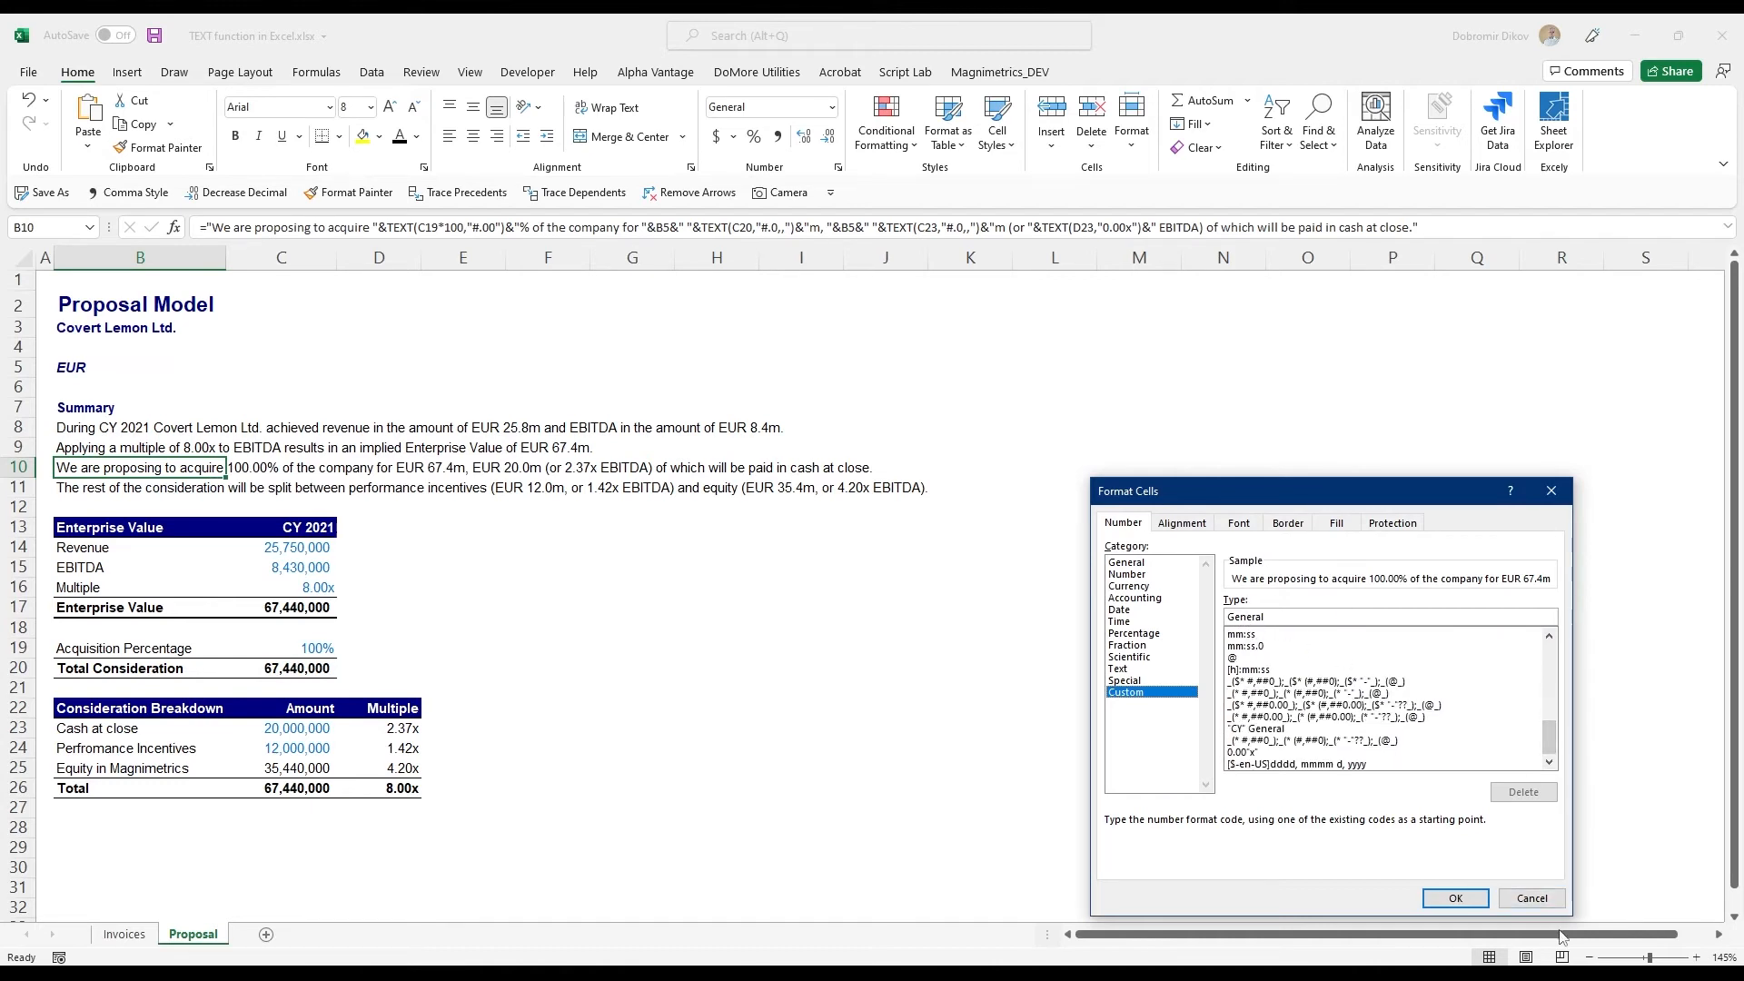
pyautogui.click(1532, 898)
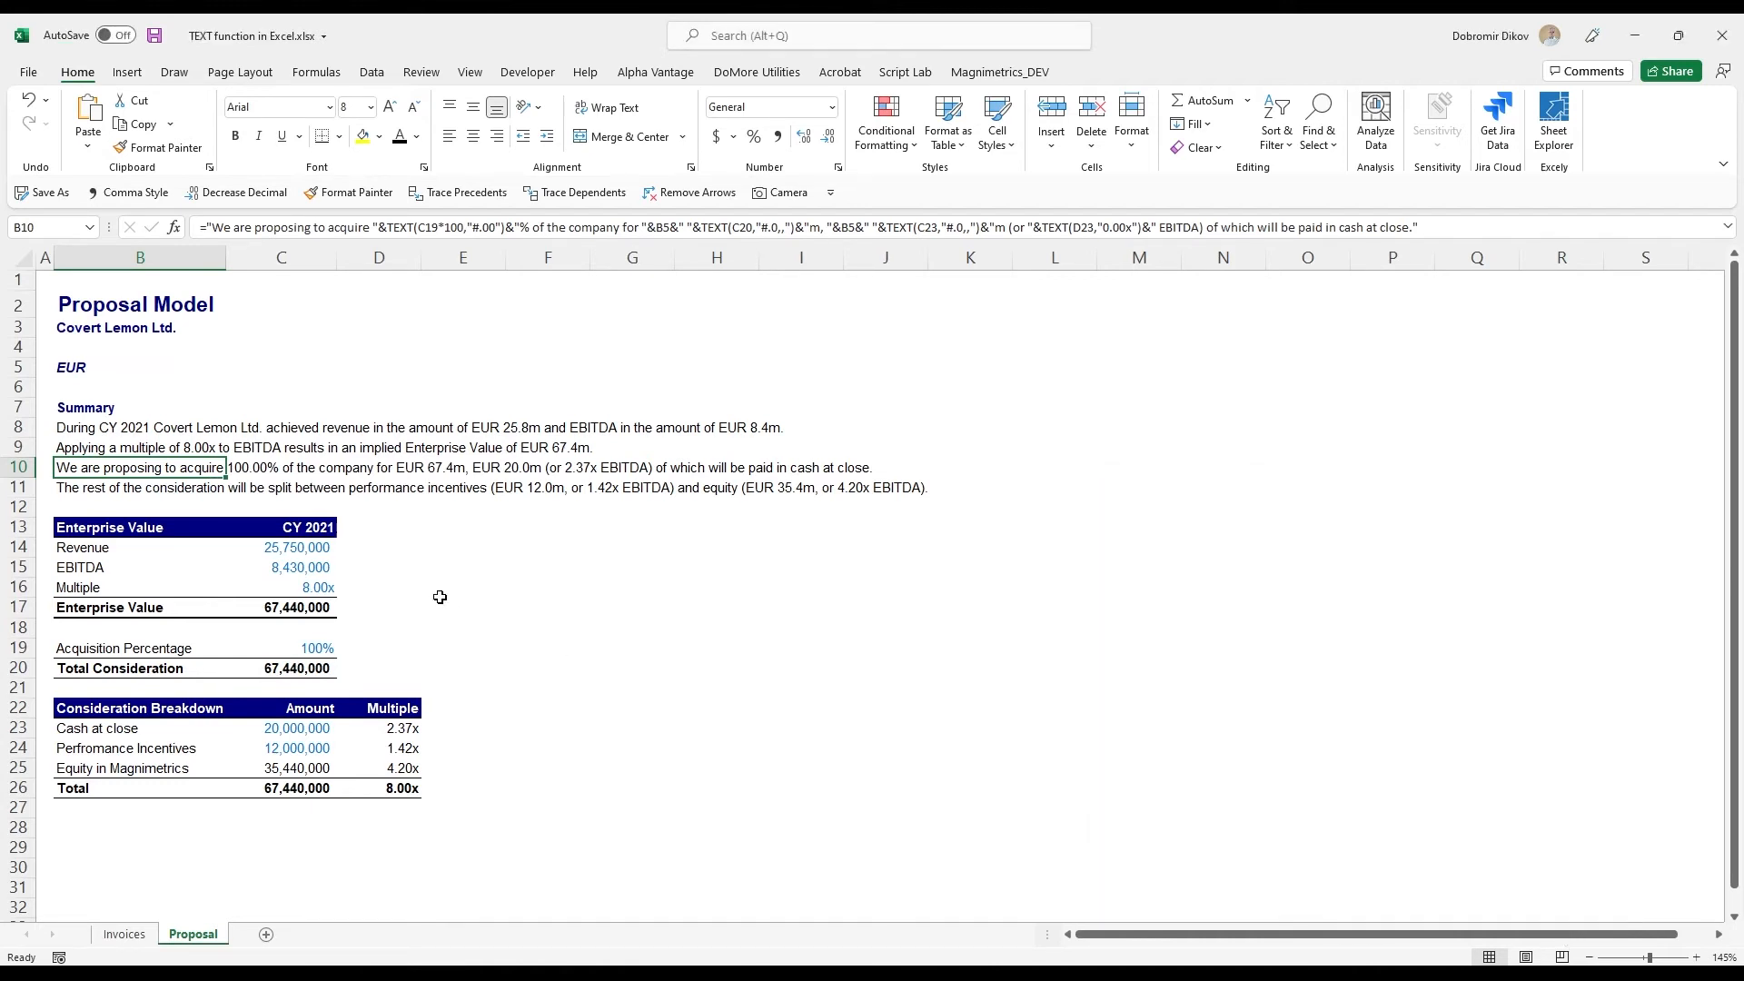
# - Change the format codes for C20 and C23 in the B10 formula to "0.0,,"
pyautogui.press('F2')
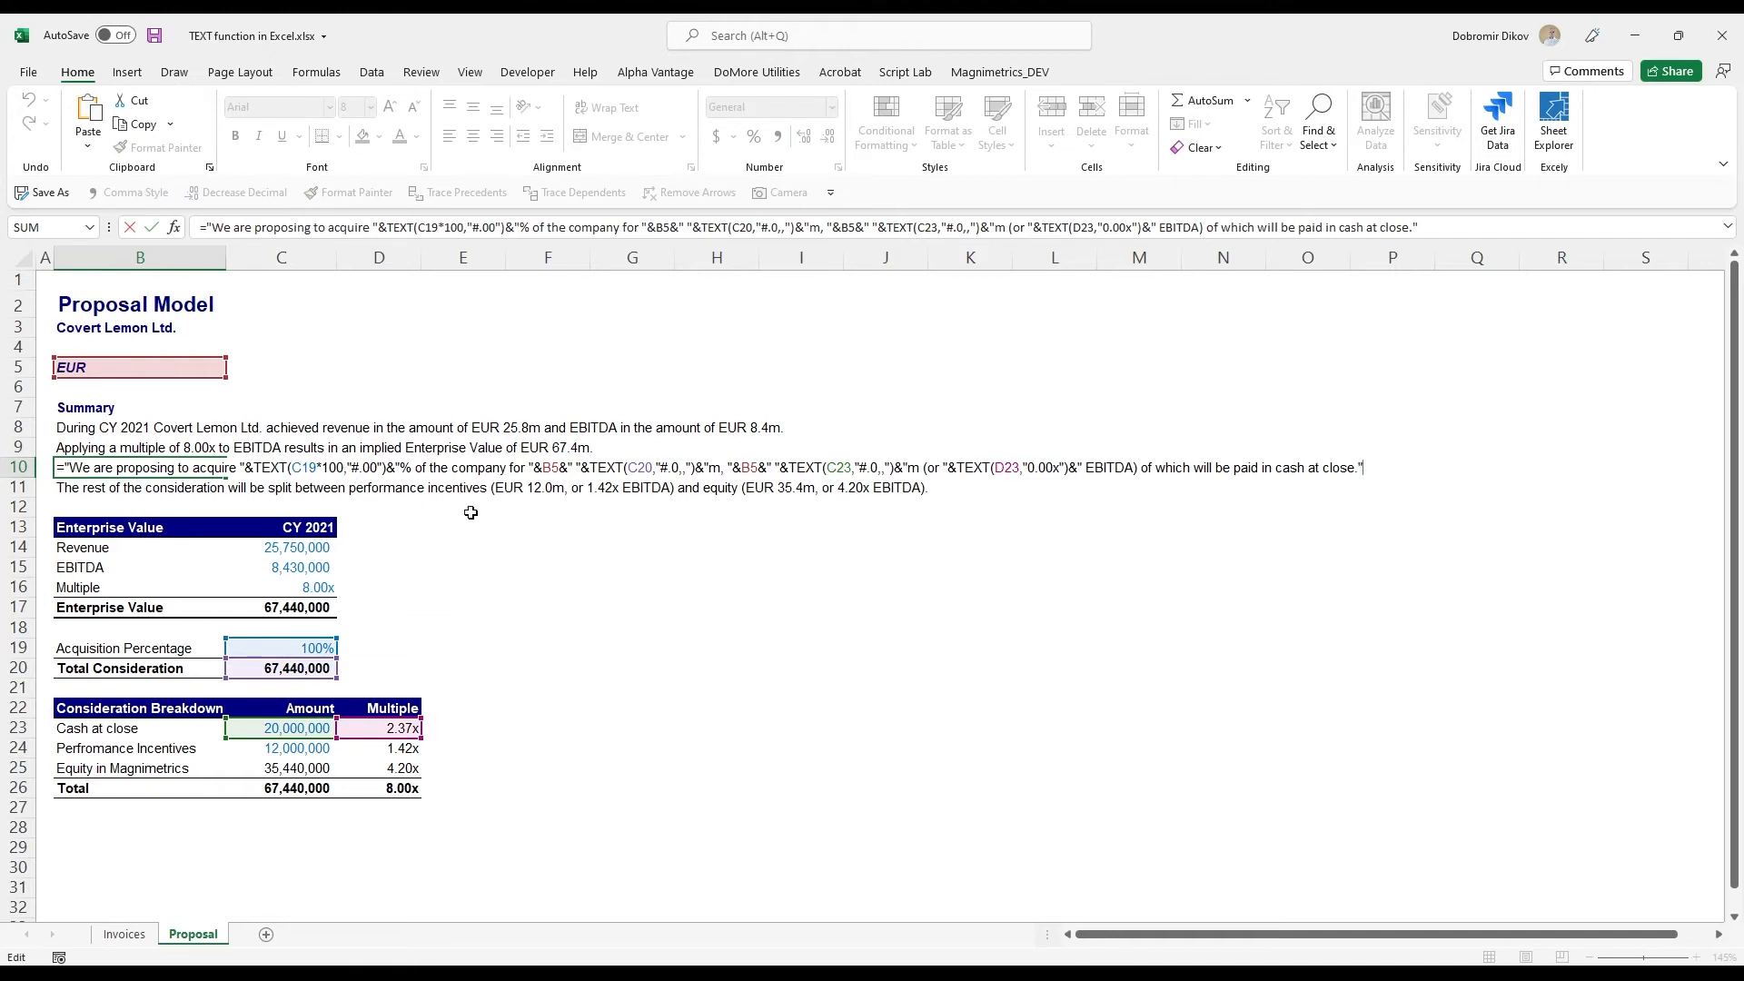
pyautogui.click(665, 468)
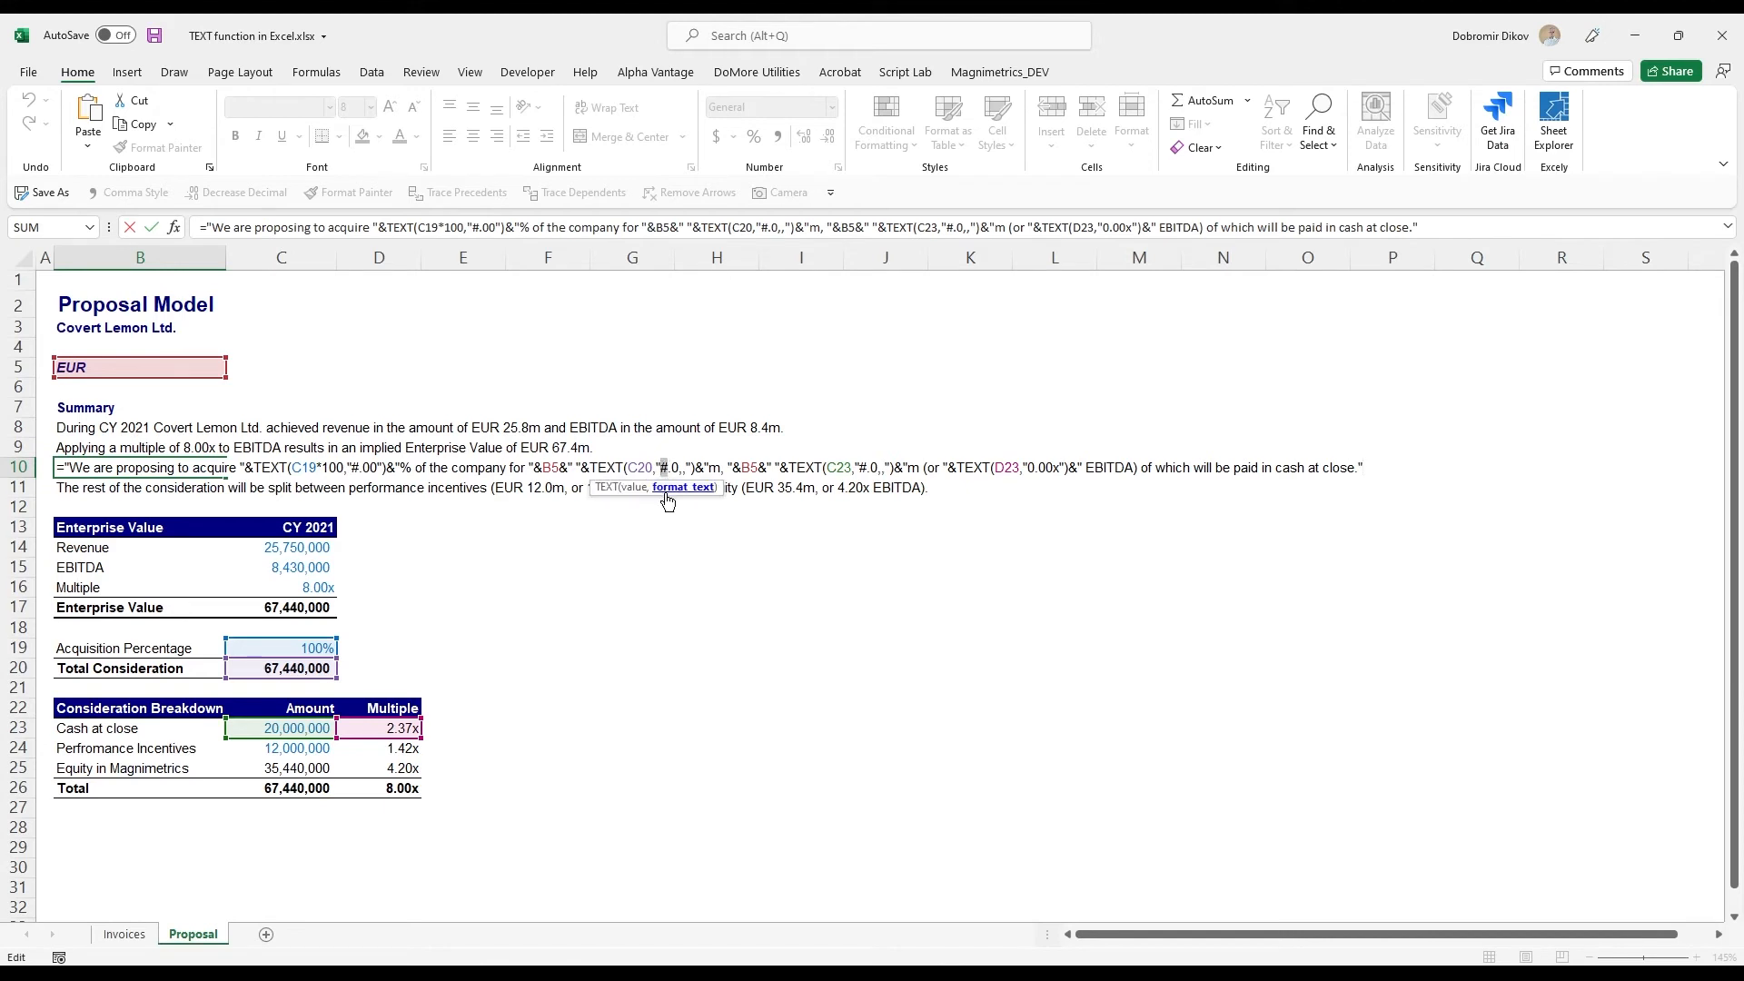
pyautogui.write('0')
pyautogui.moveTo(868, 467); pyautogui.dragTo(860, 467)
pyautogui.write('0')
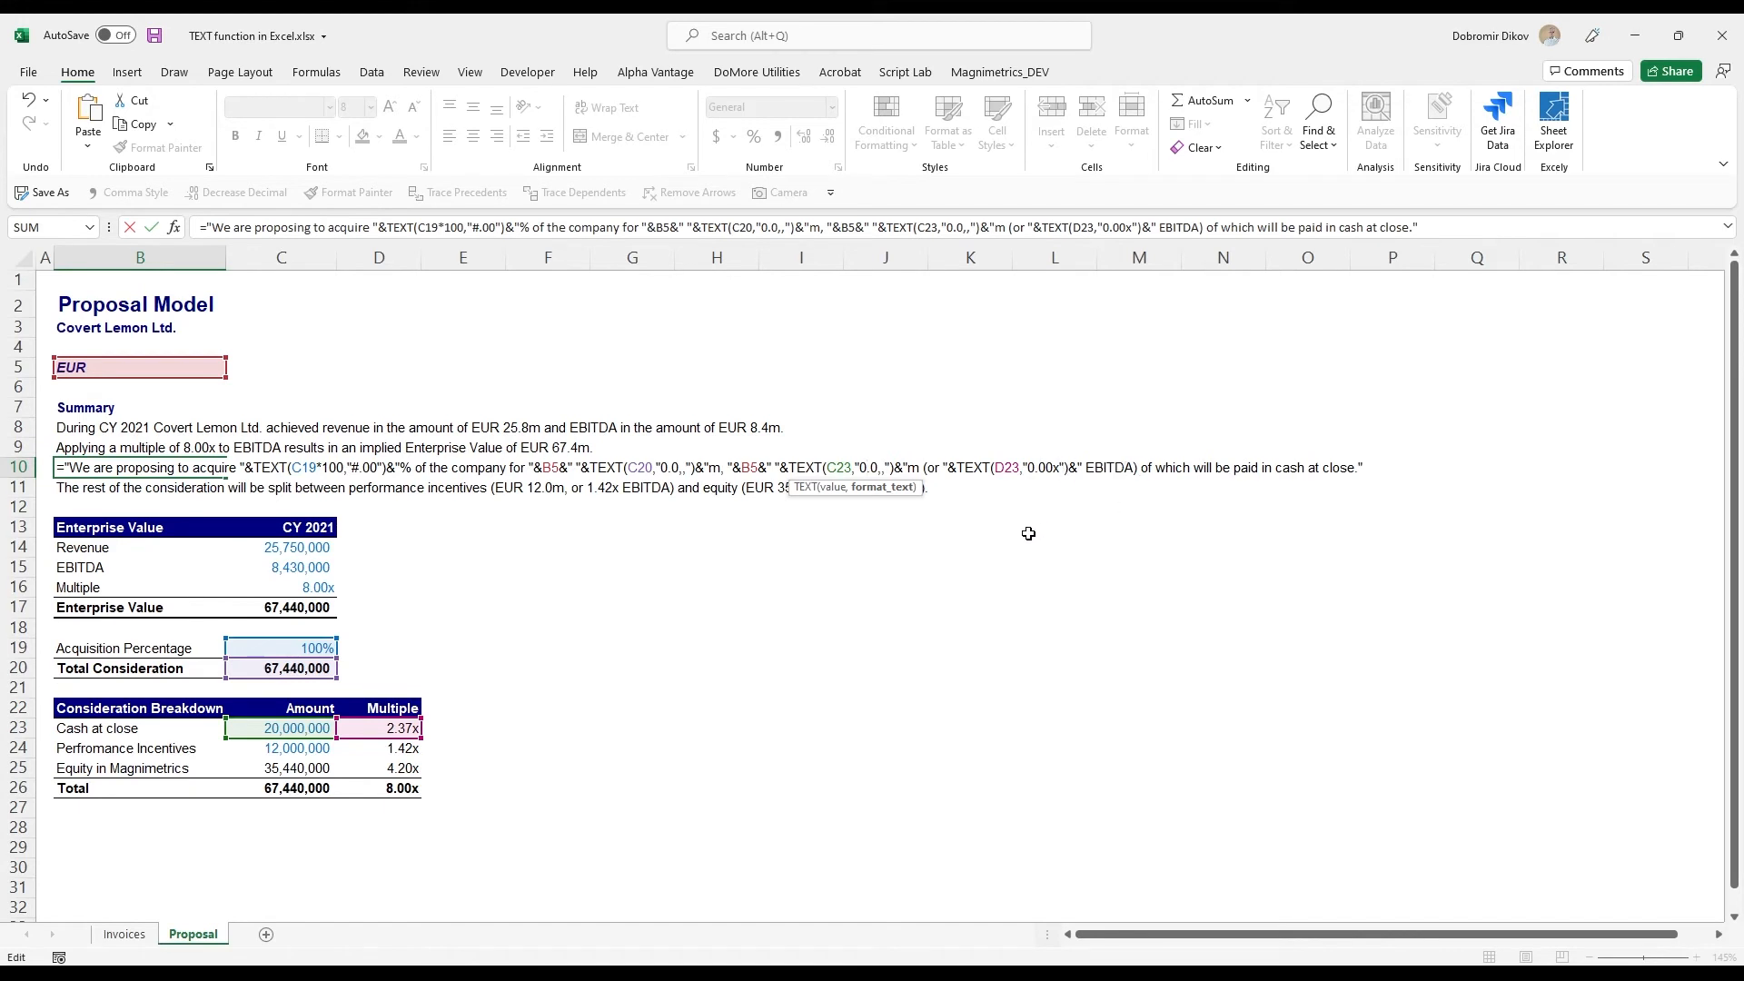
pyautogui.press('Return')
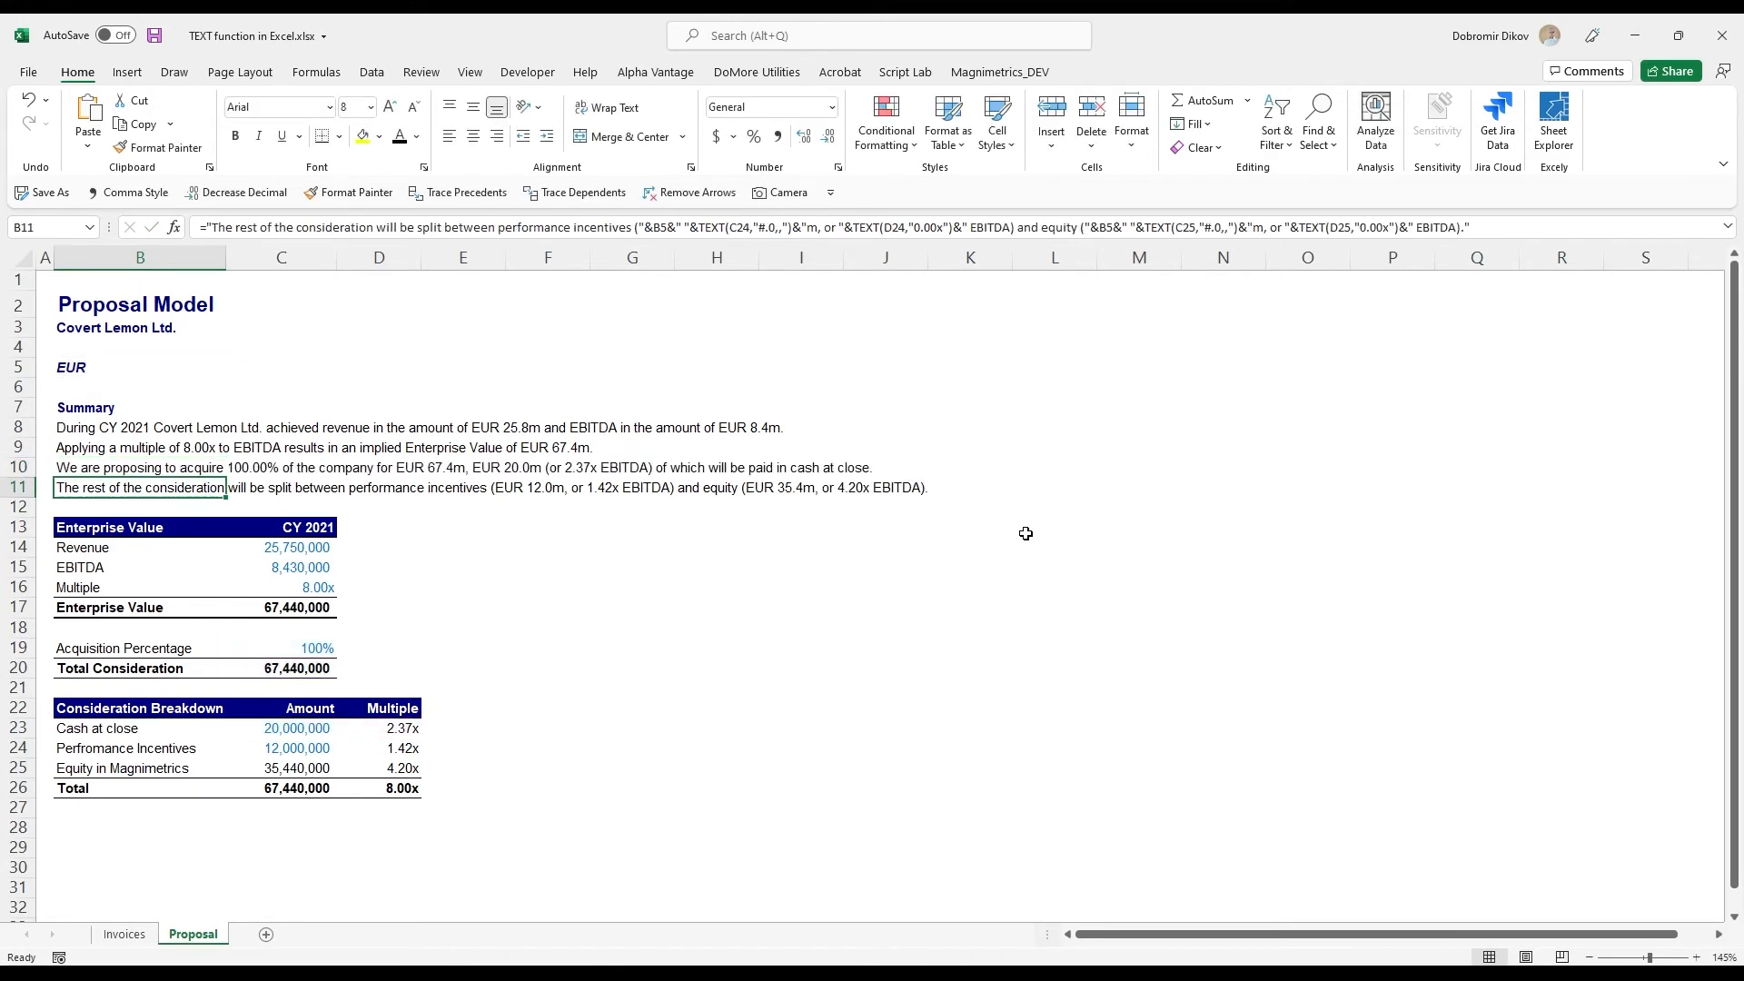
# - Replace the fixed text "performance incentives" in the B11 formula with a concatenated reference to the label in B24
pyautogui.press('F2')
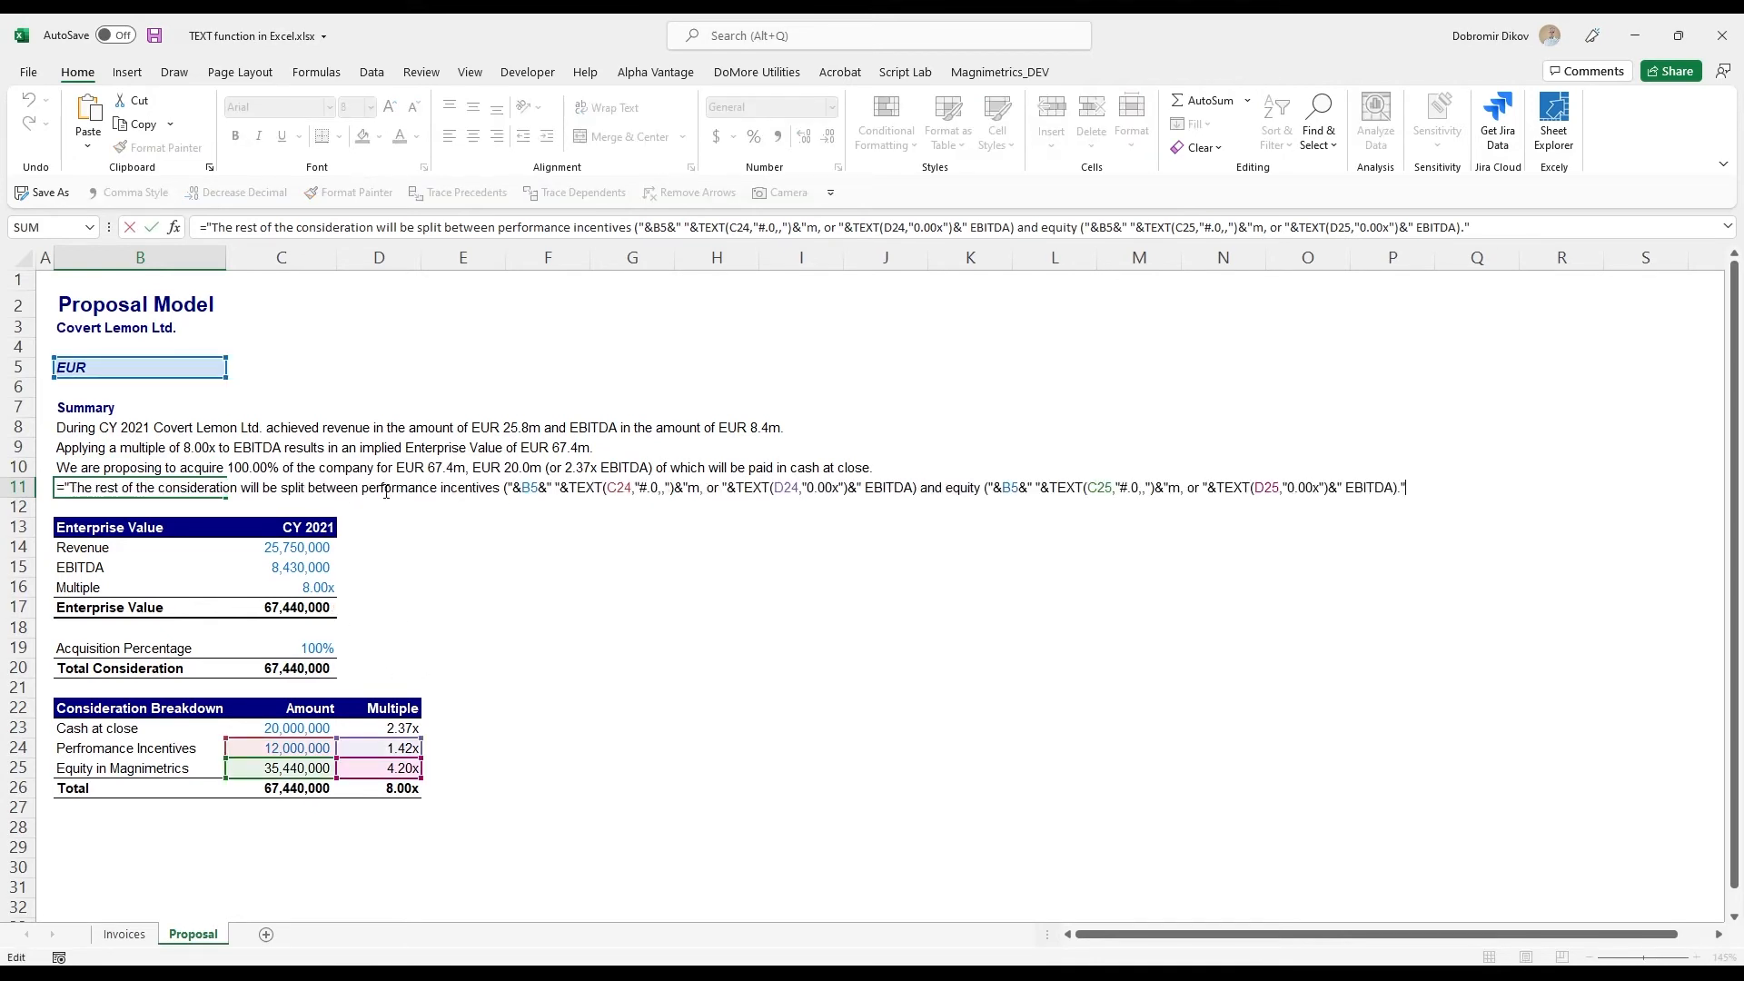
pyautogui.moveTo(361, 488); pyautogui.dragTo(495, 495)
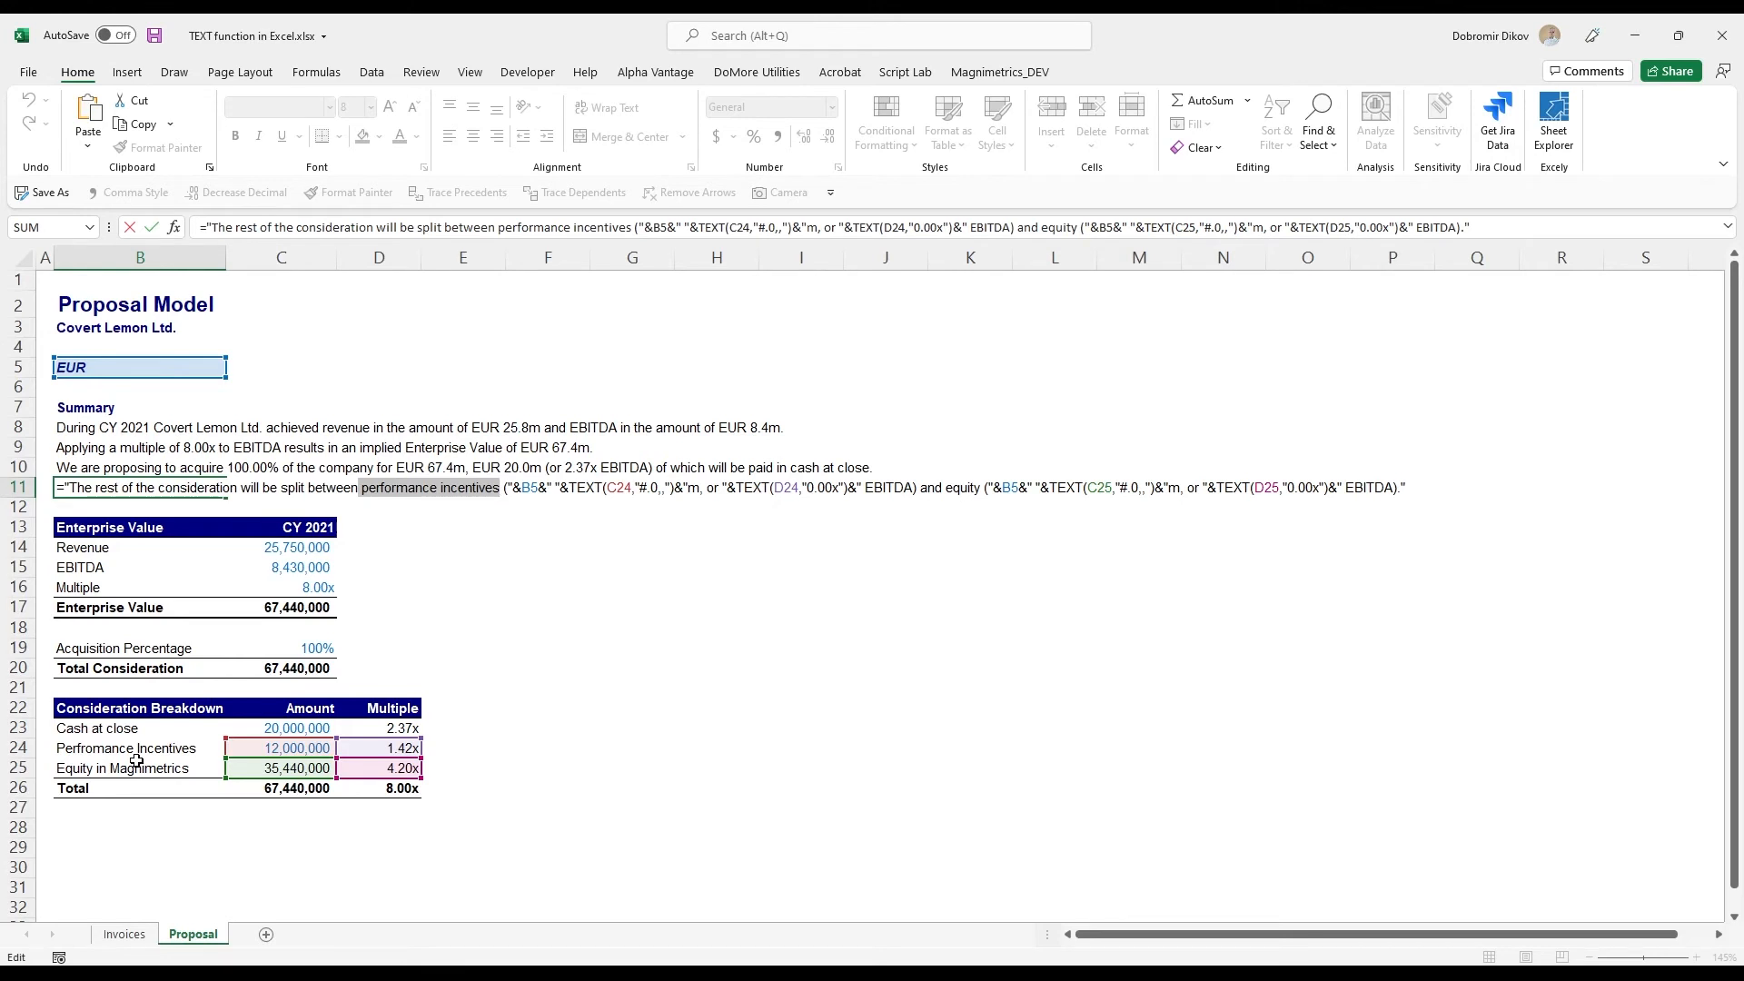
pyautogui.press('Delete')
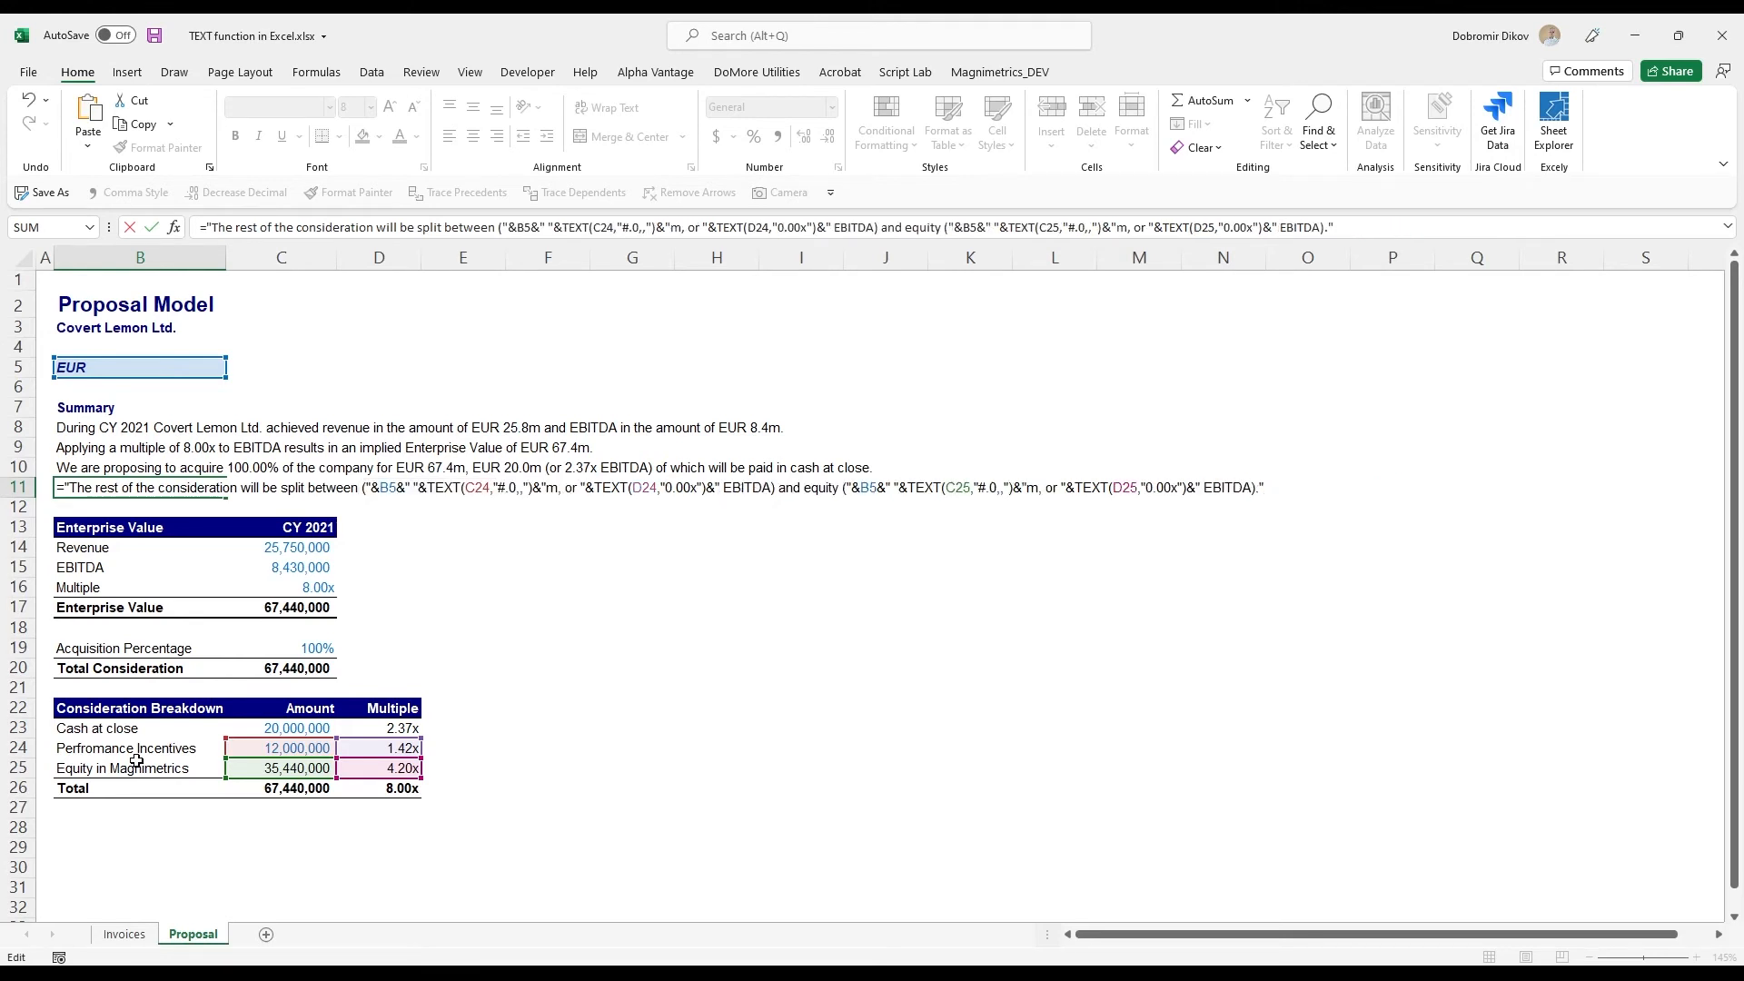
pyautogui.write('"&&"')
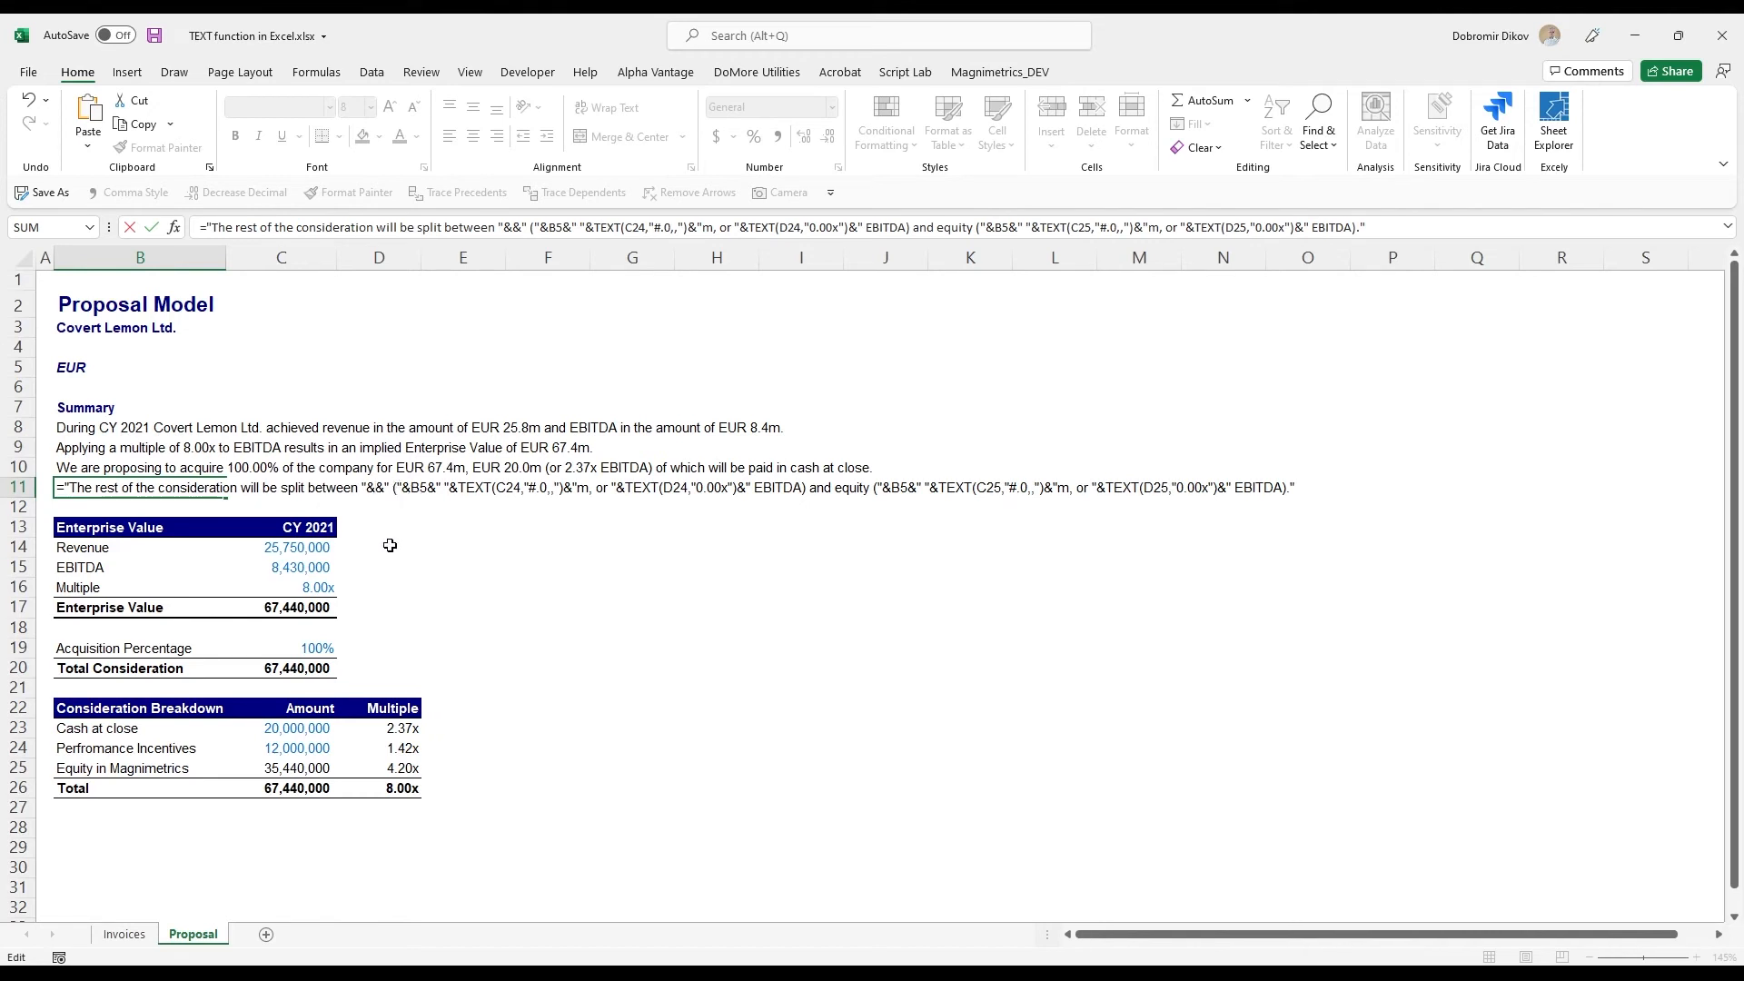
pyautogui.click(131, 756)
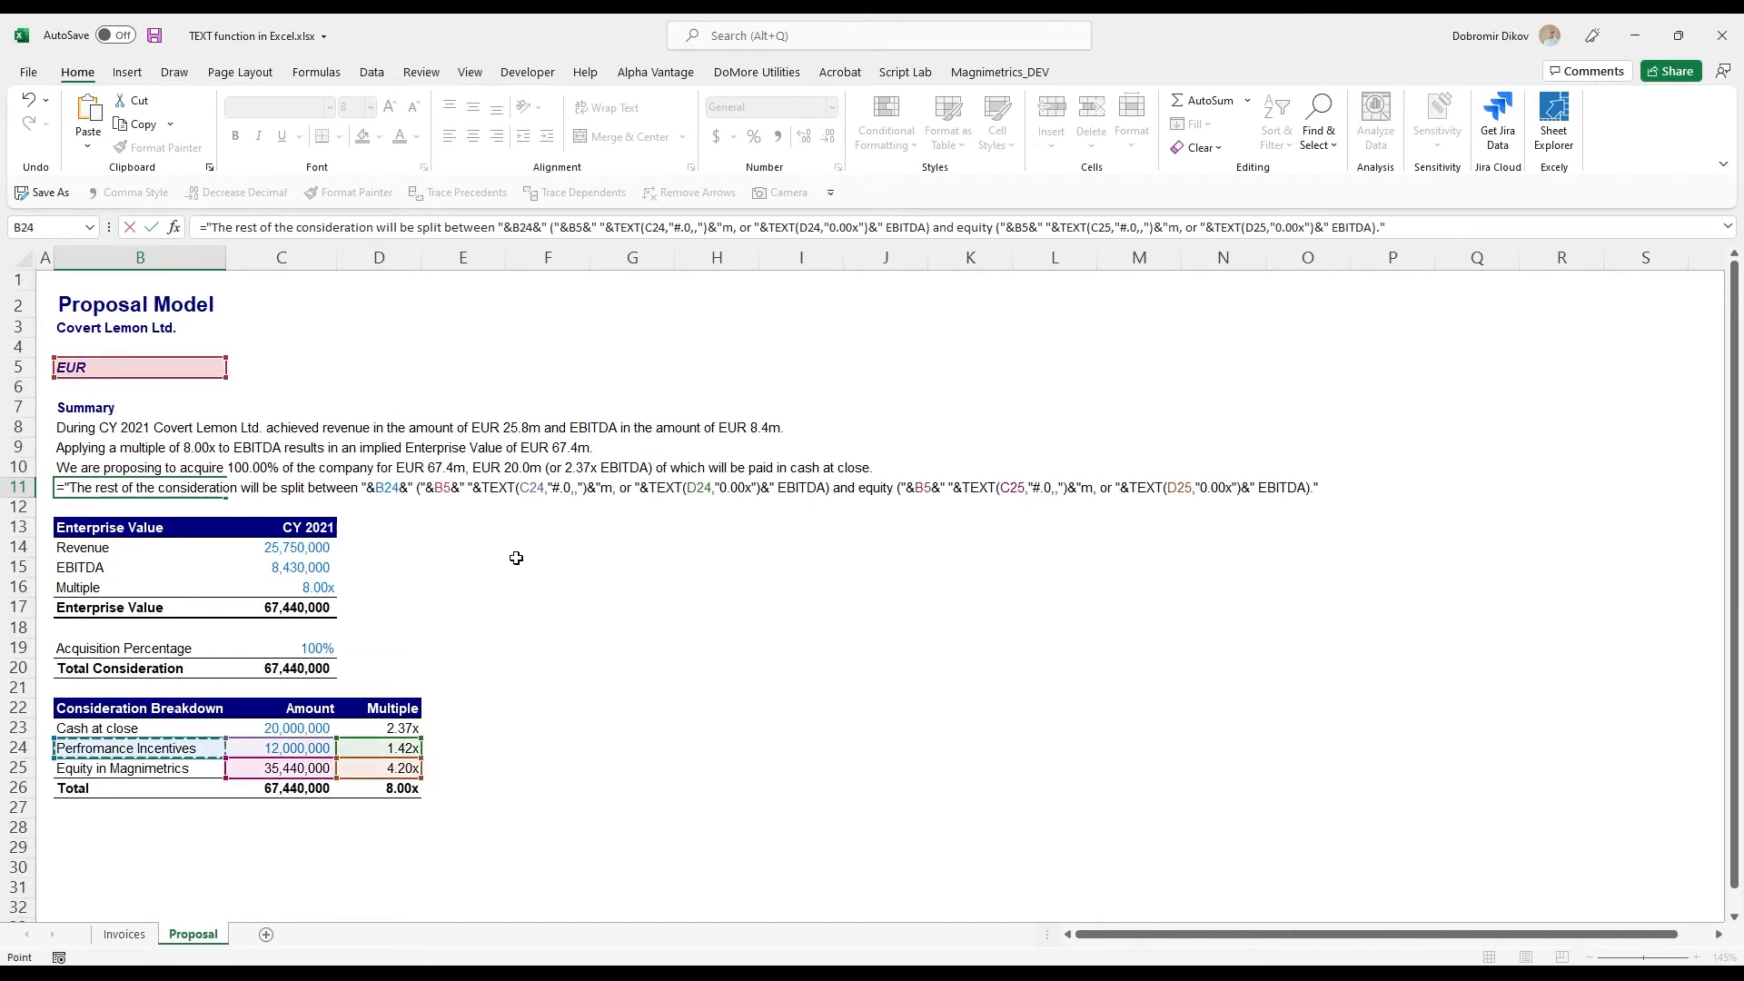
pyautogui.hotkey('ctrl', 'Return')
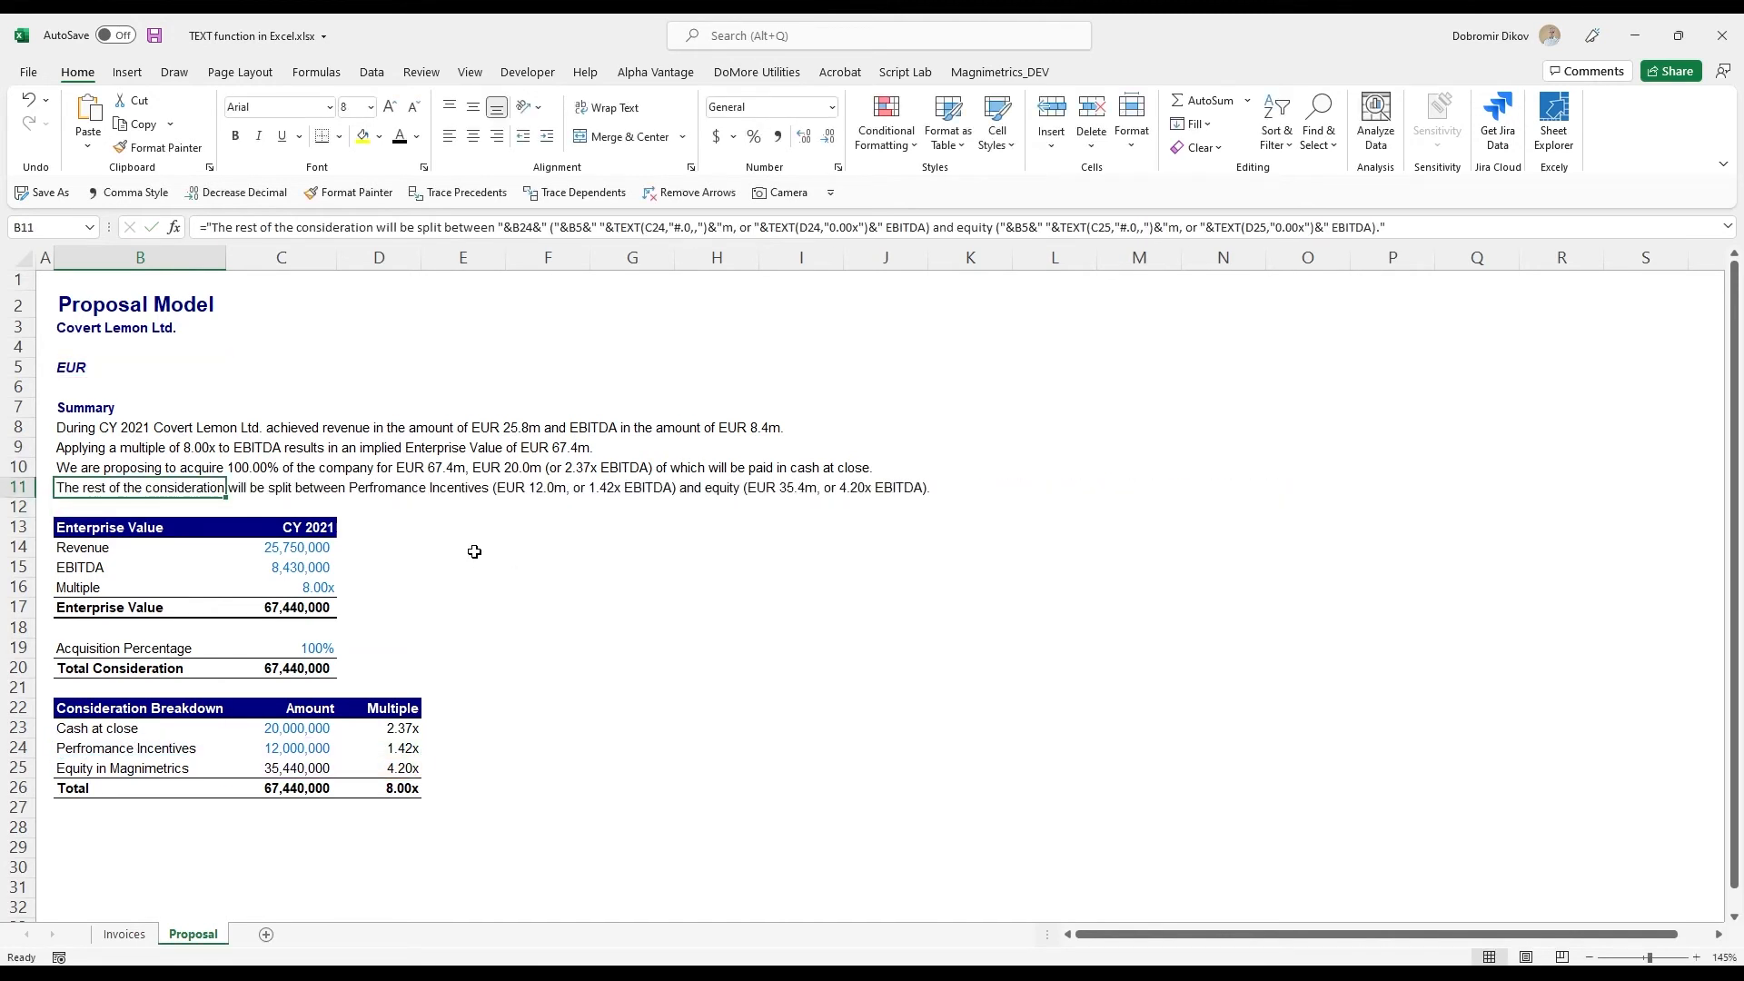
# - Try the label "Vested payments" in B24 to test the linked summary text, and undo the change
pyautogui.click(110, 753)
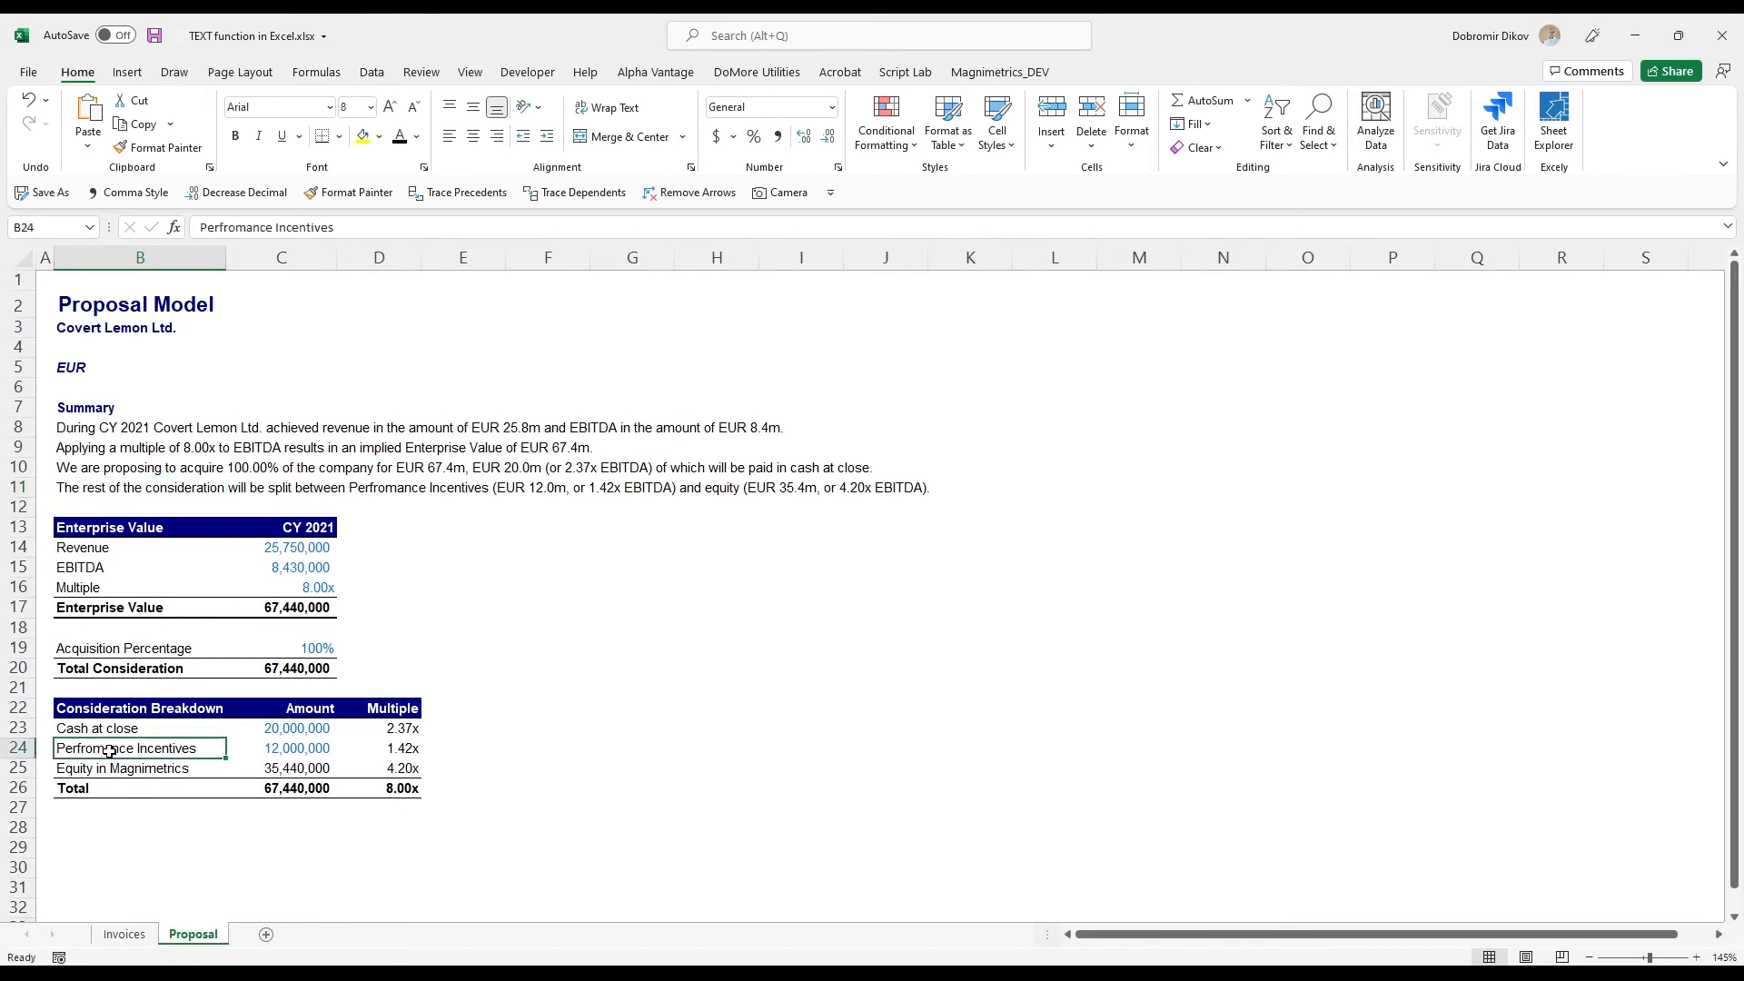
pyautogui.write('Veste')
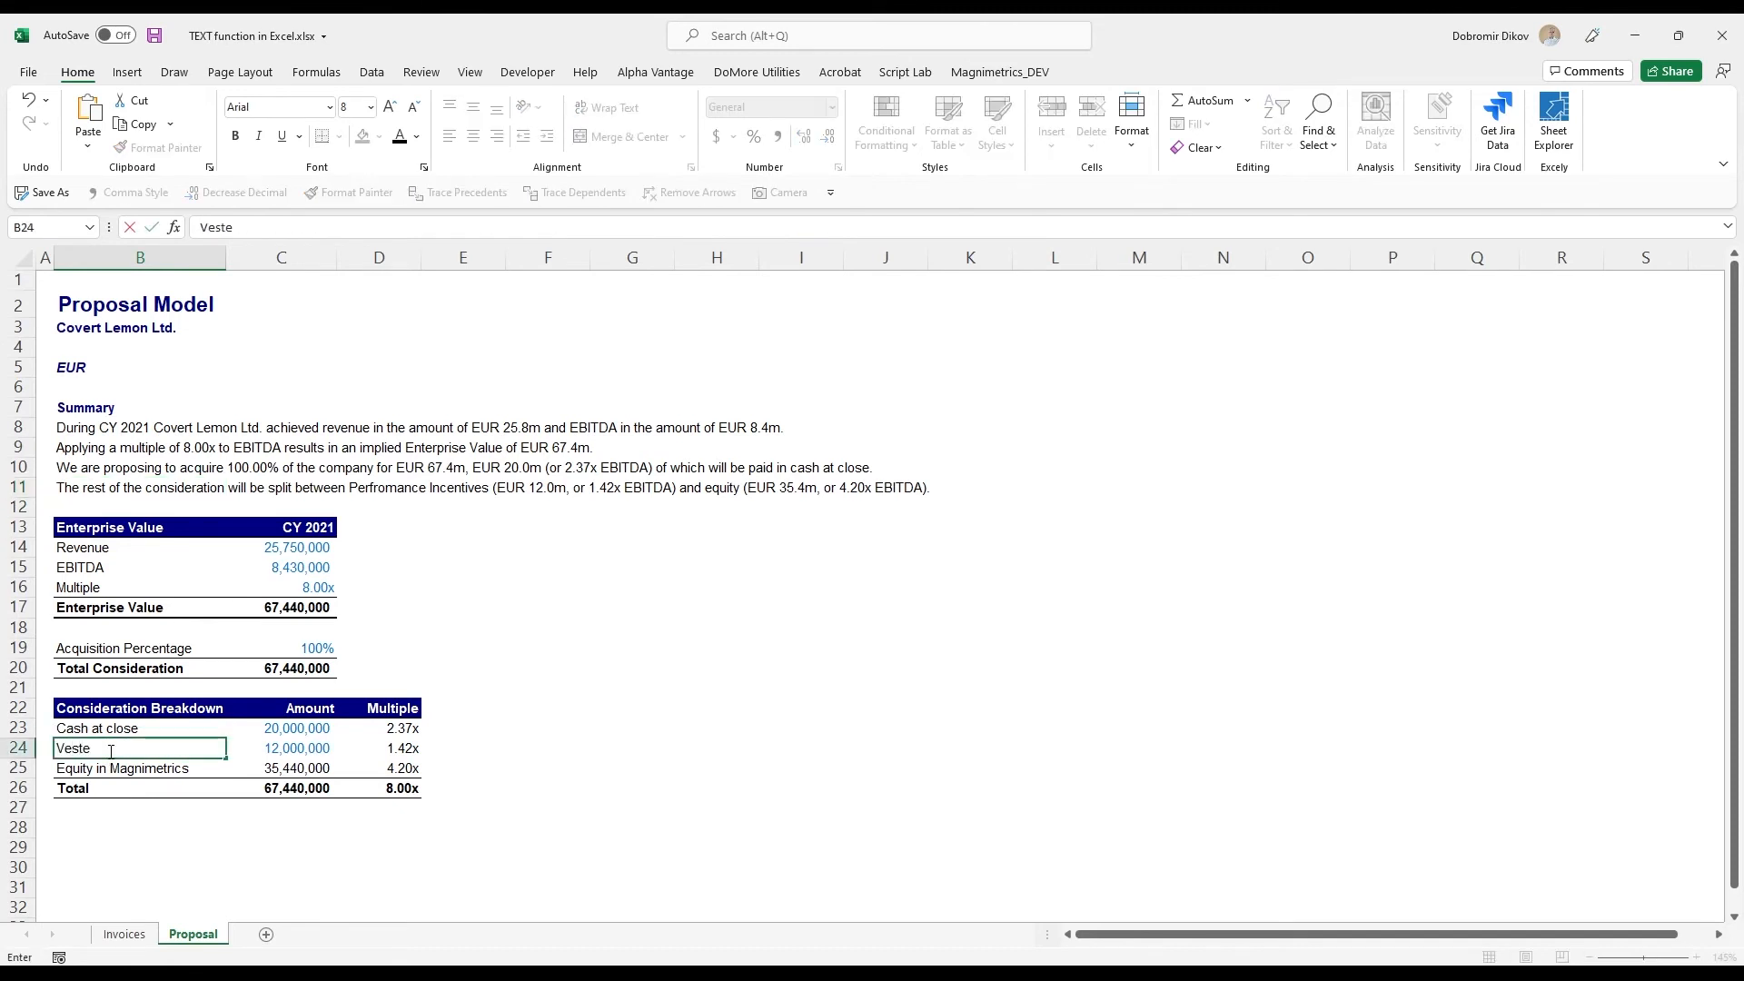
pyautogui.write('d payments')
pyautogui.press('Return')
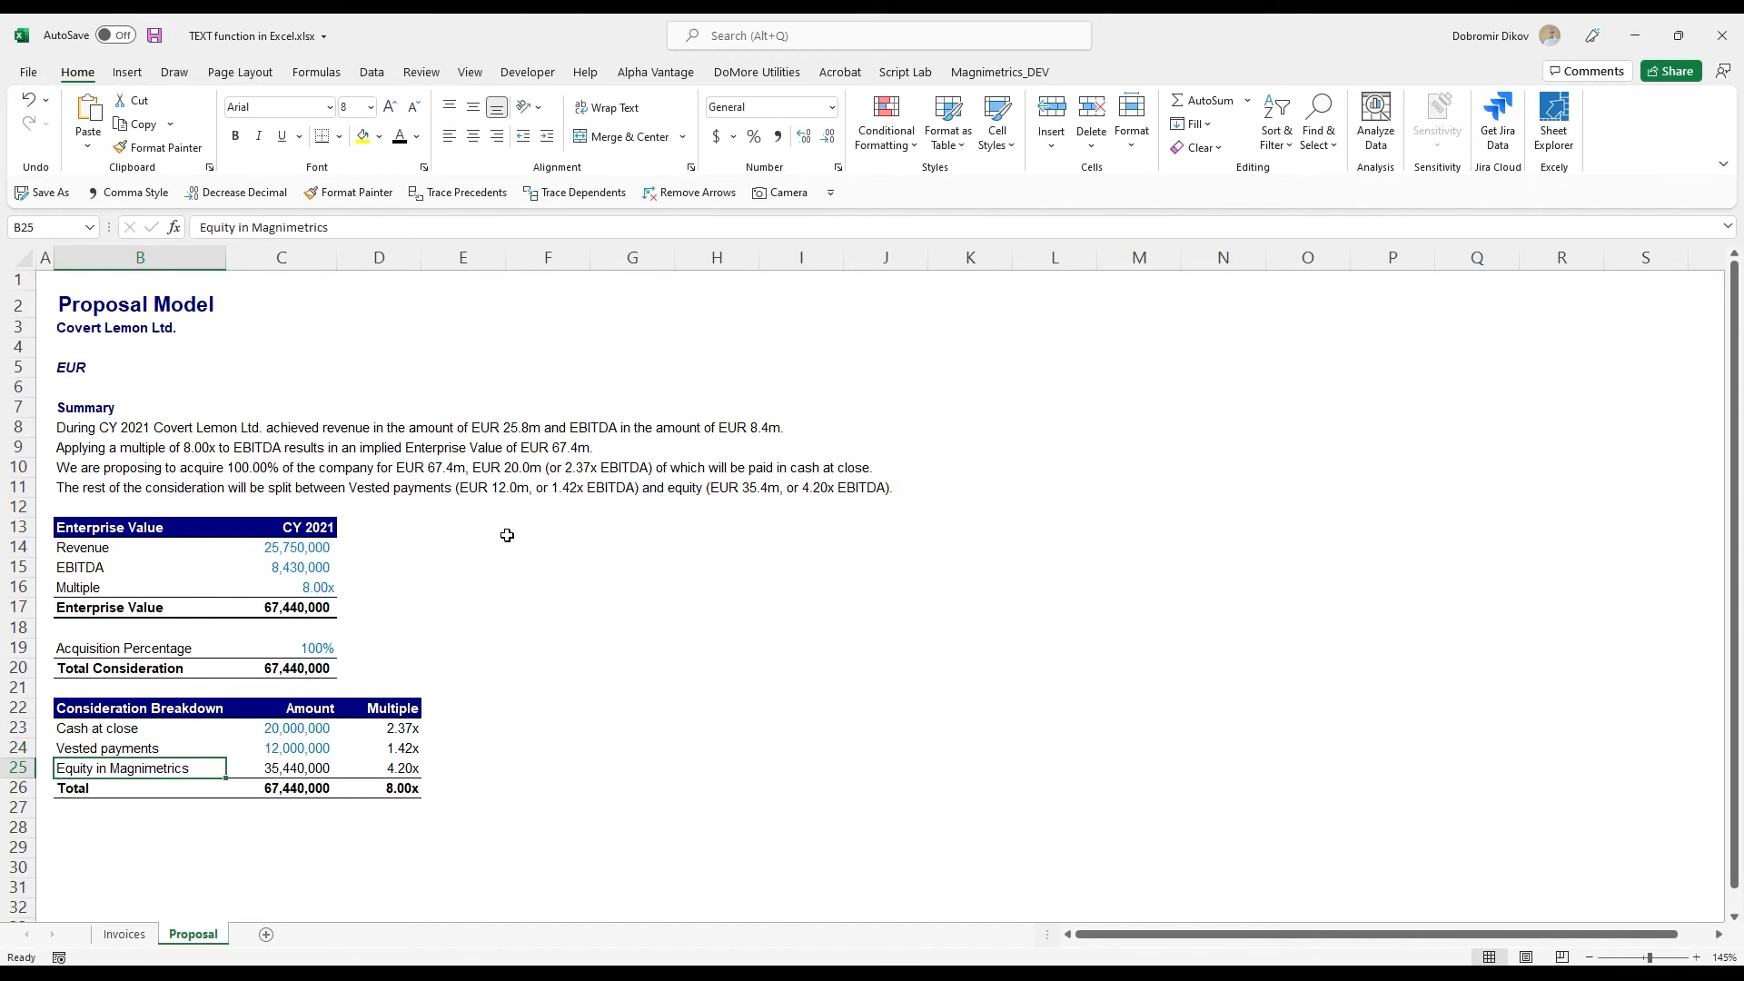
pyautogui.hotkey('ctrl', 'z')
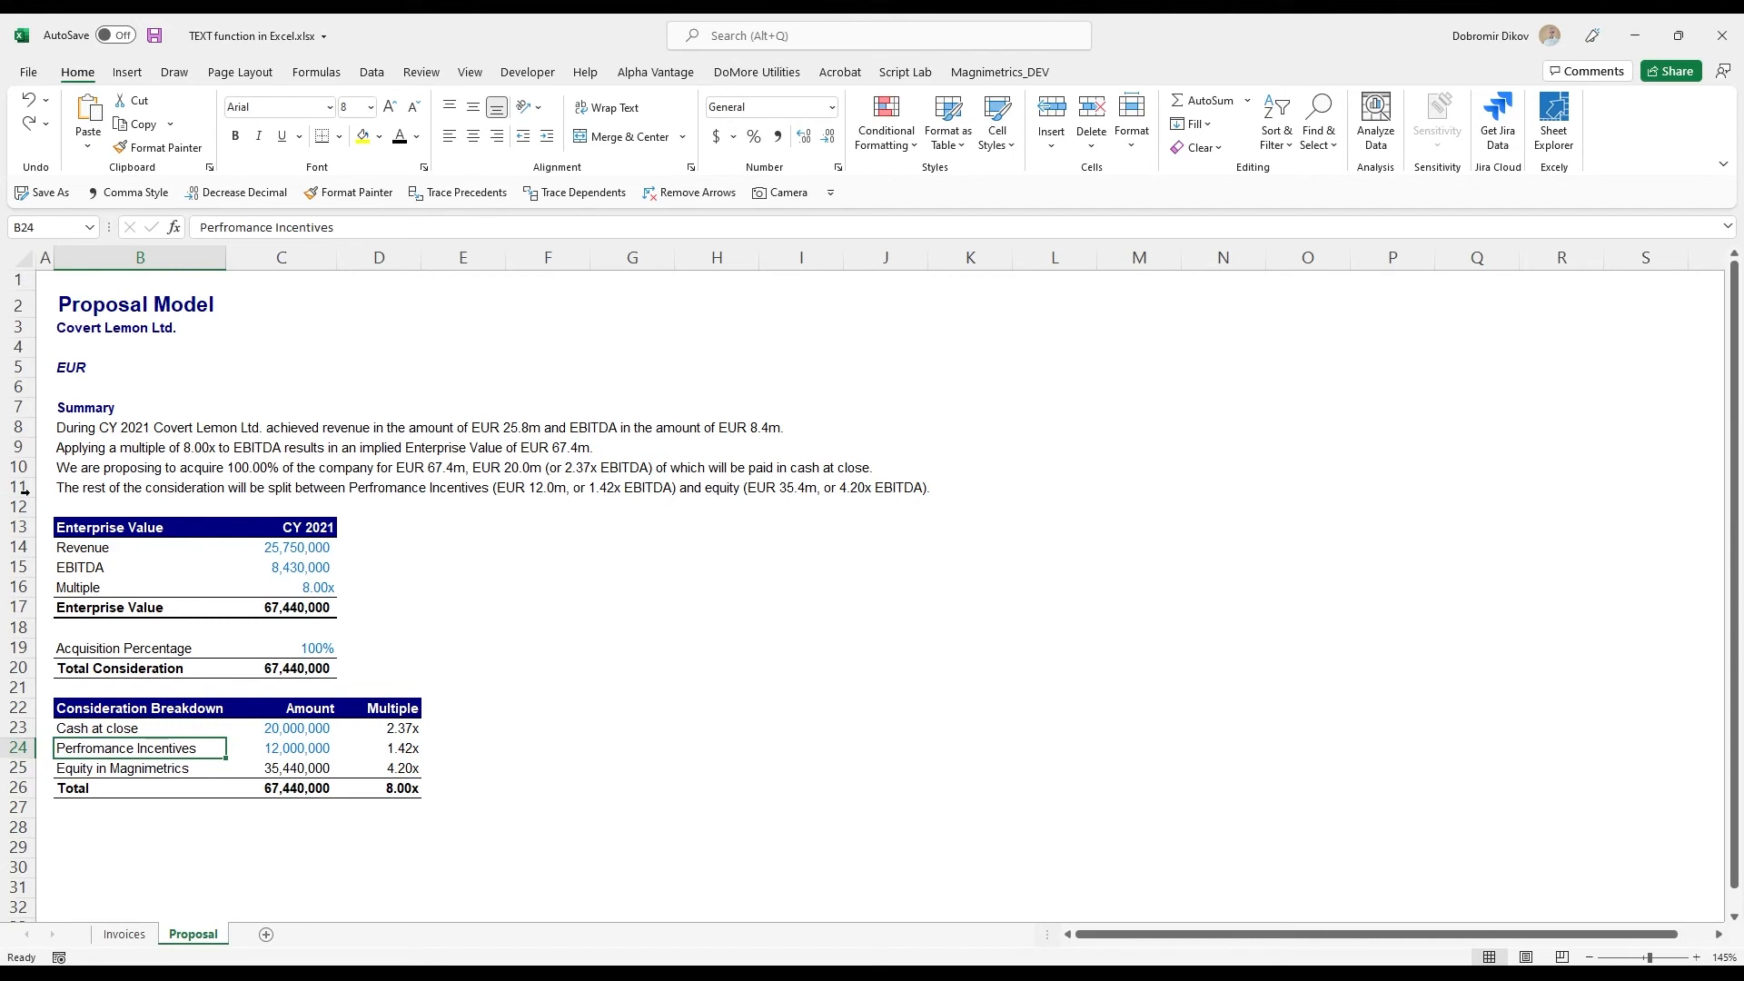
# - Replace the fixed word "equity" in the B11 formula with a concatenated reference to the label in B25
pyautogui.click(105, 493)
pyautogui.press('F2')
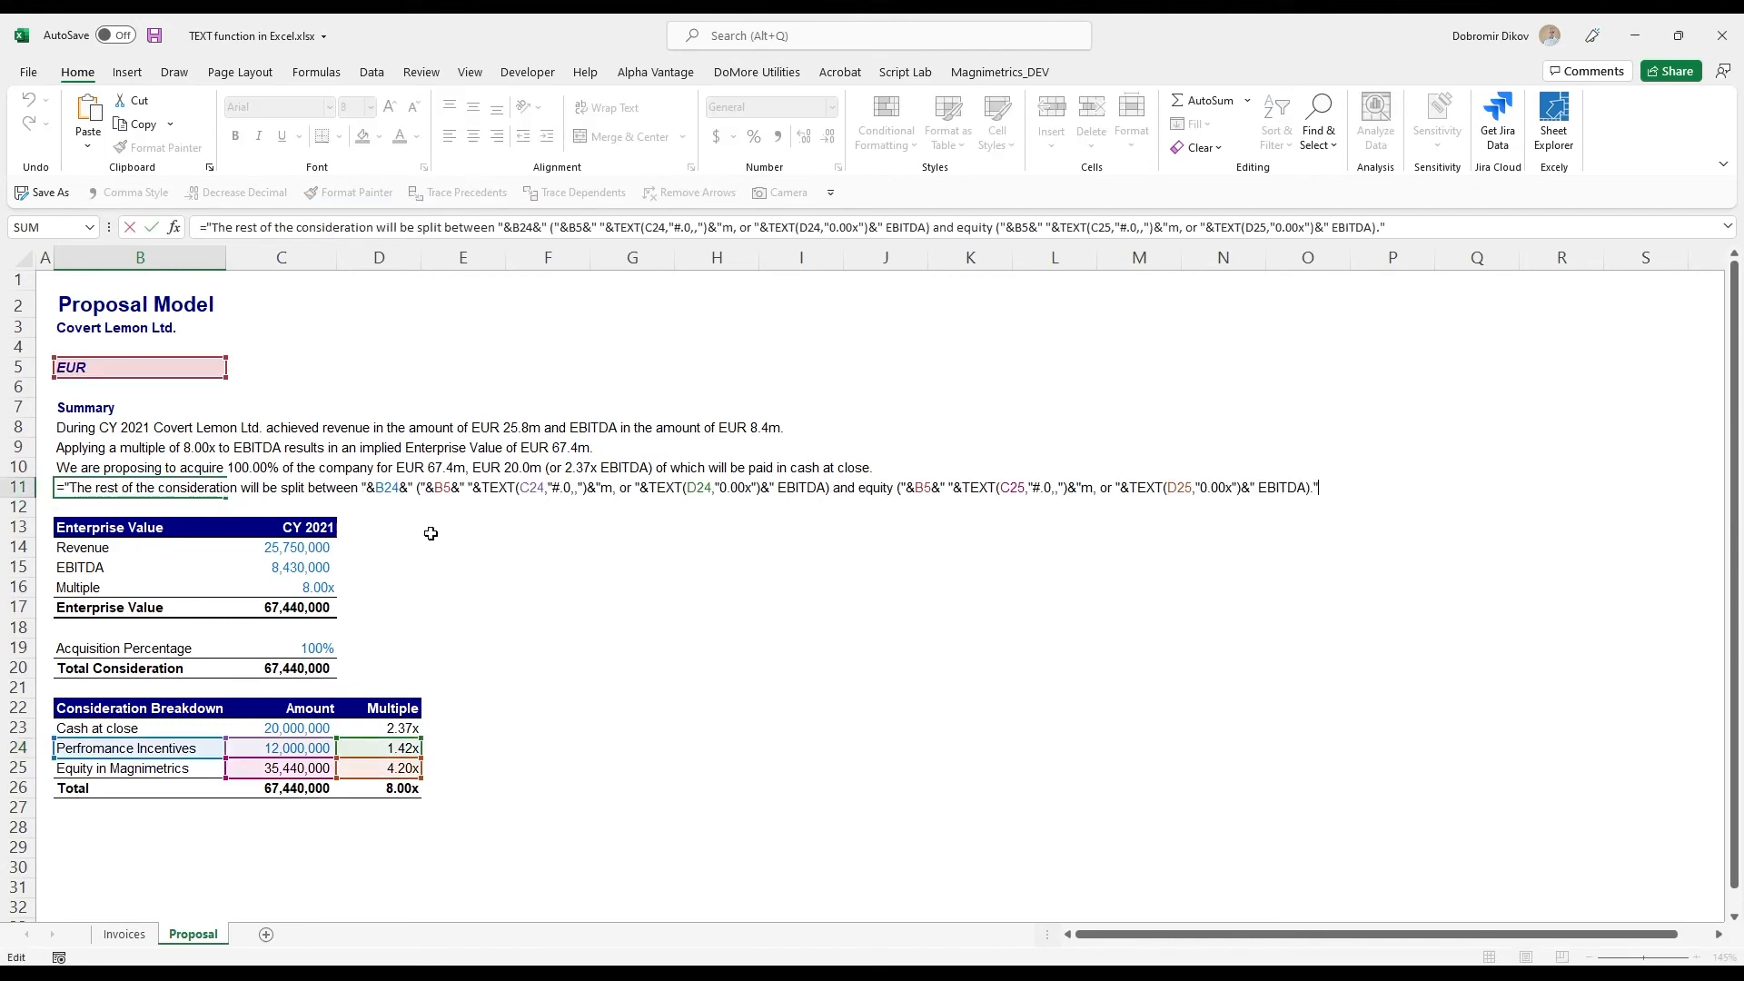
pyautogui.doubleClick(873, 491)
pyautogui.write('" ("')
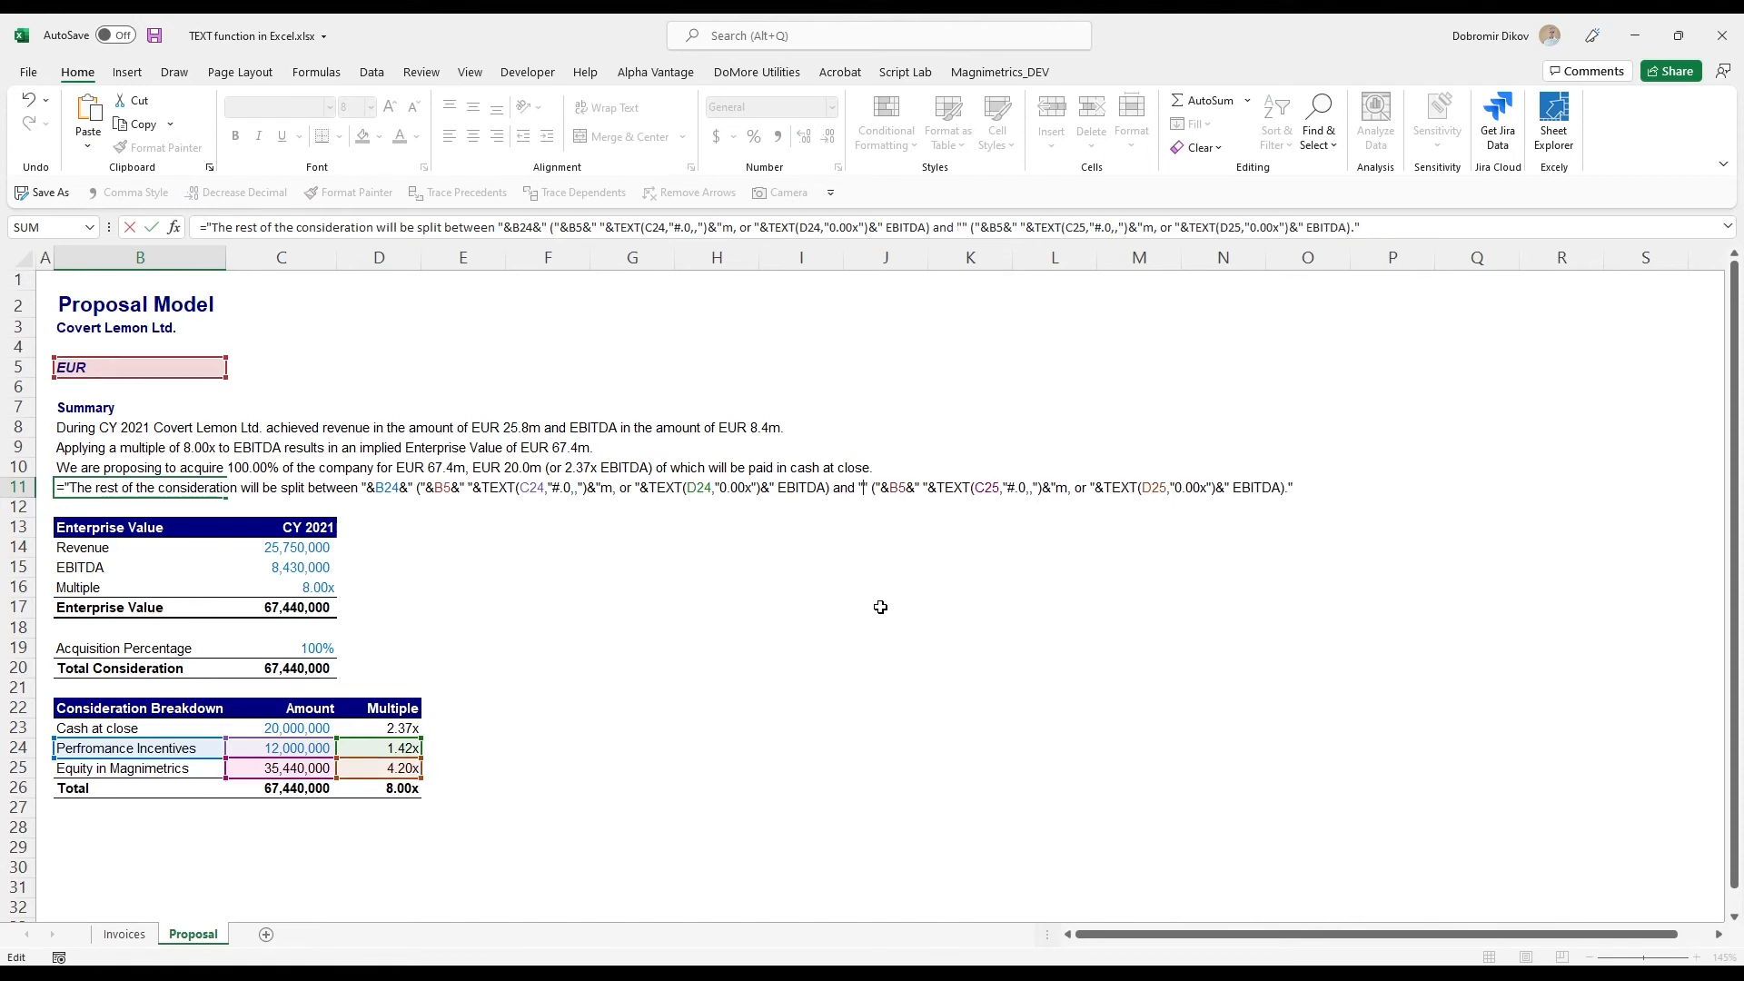
pyautogui.write('&B5&')
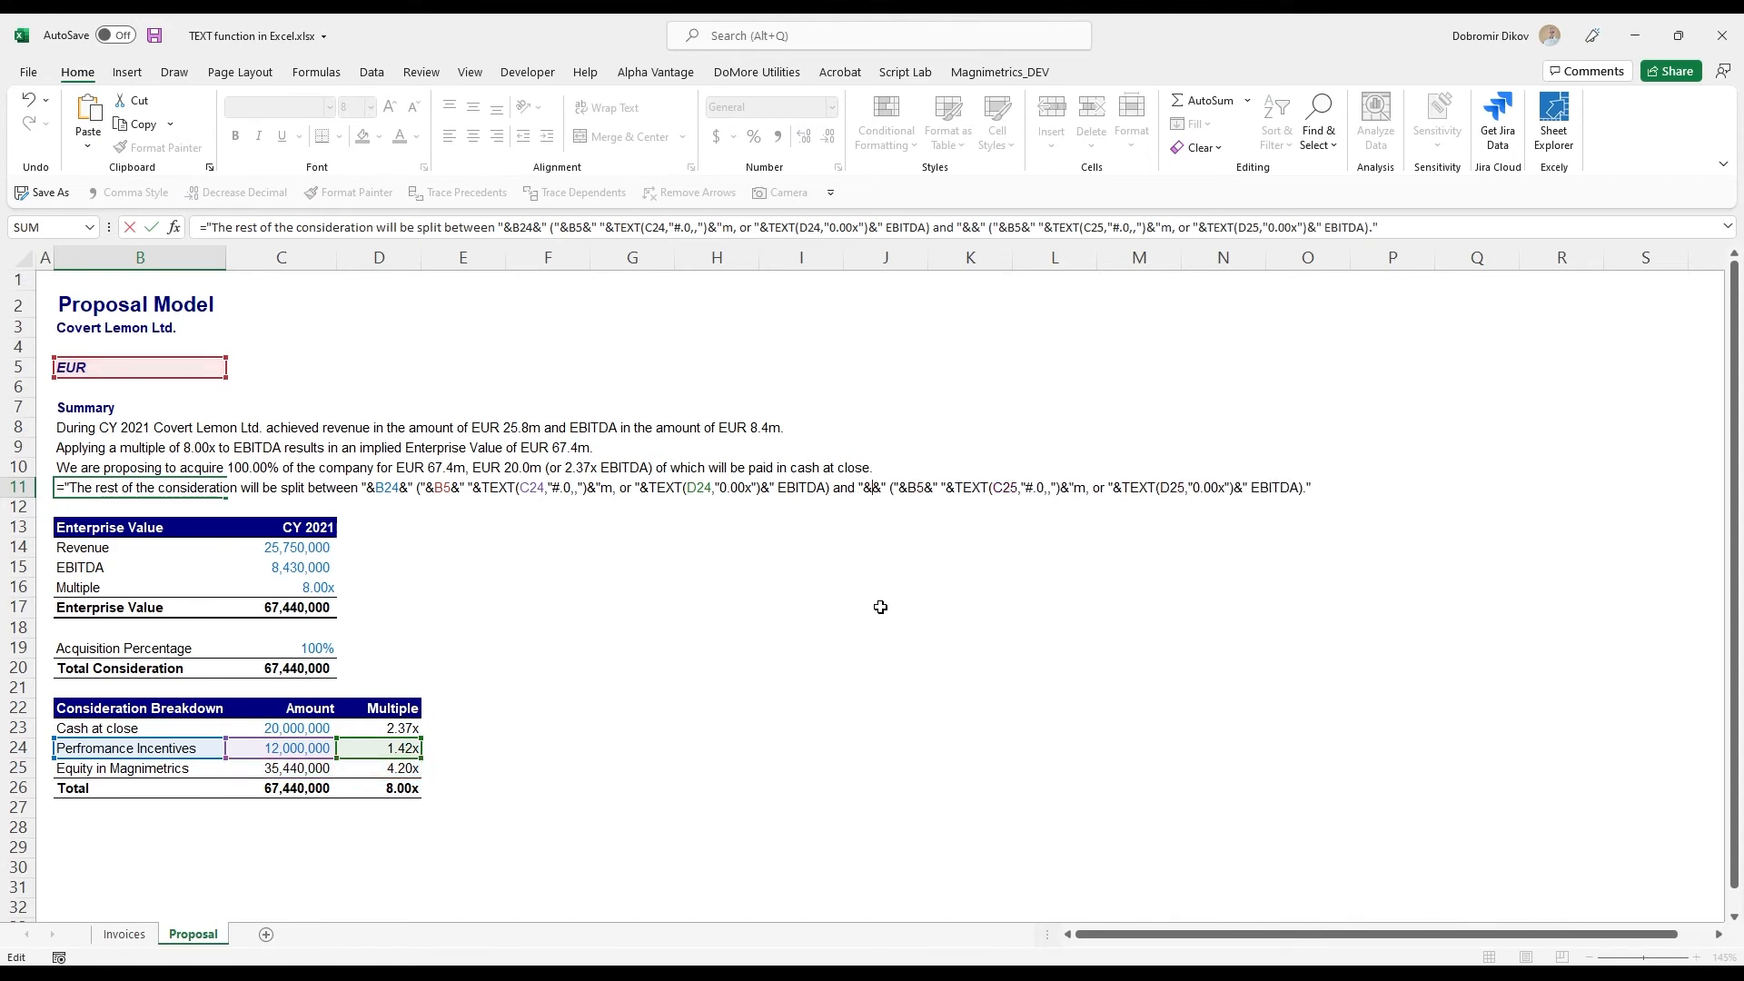
pyautogui.click(81, 772)
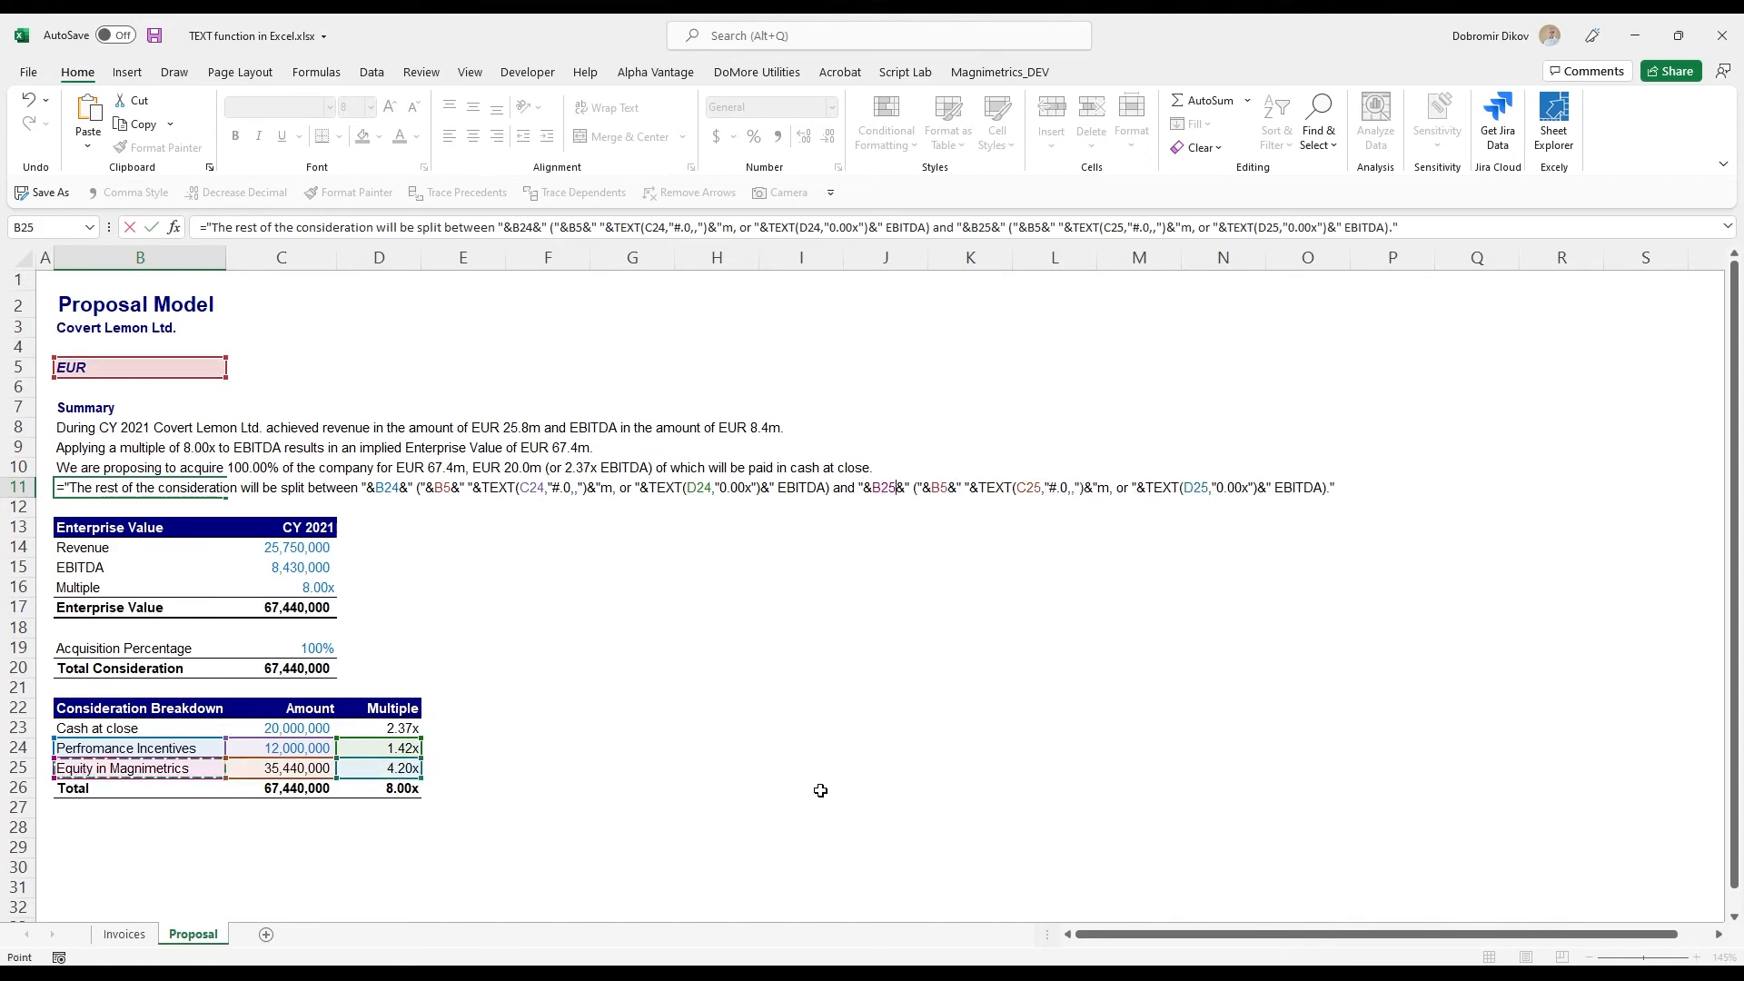
pyautogui.hotkey('ctrl', 'Return')
pyautogui.press('F2')
pyautogui.hotkey('ctrl', 'Return')
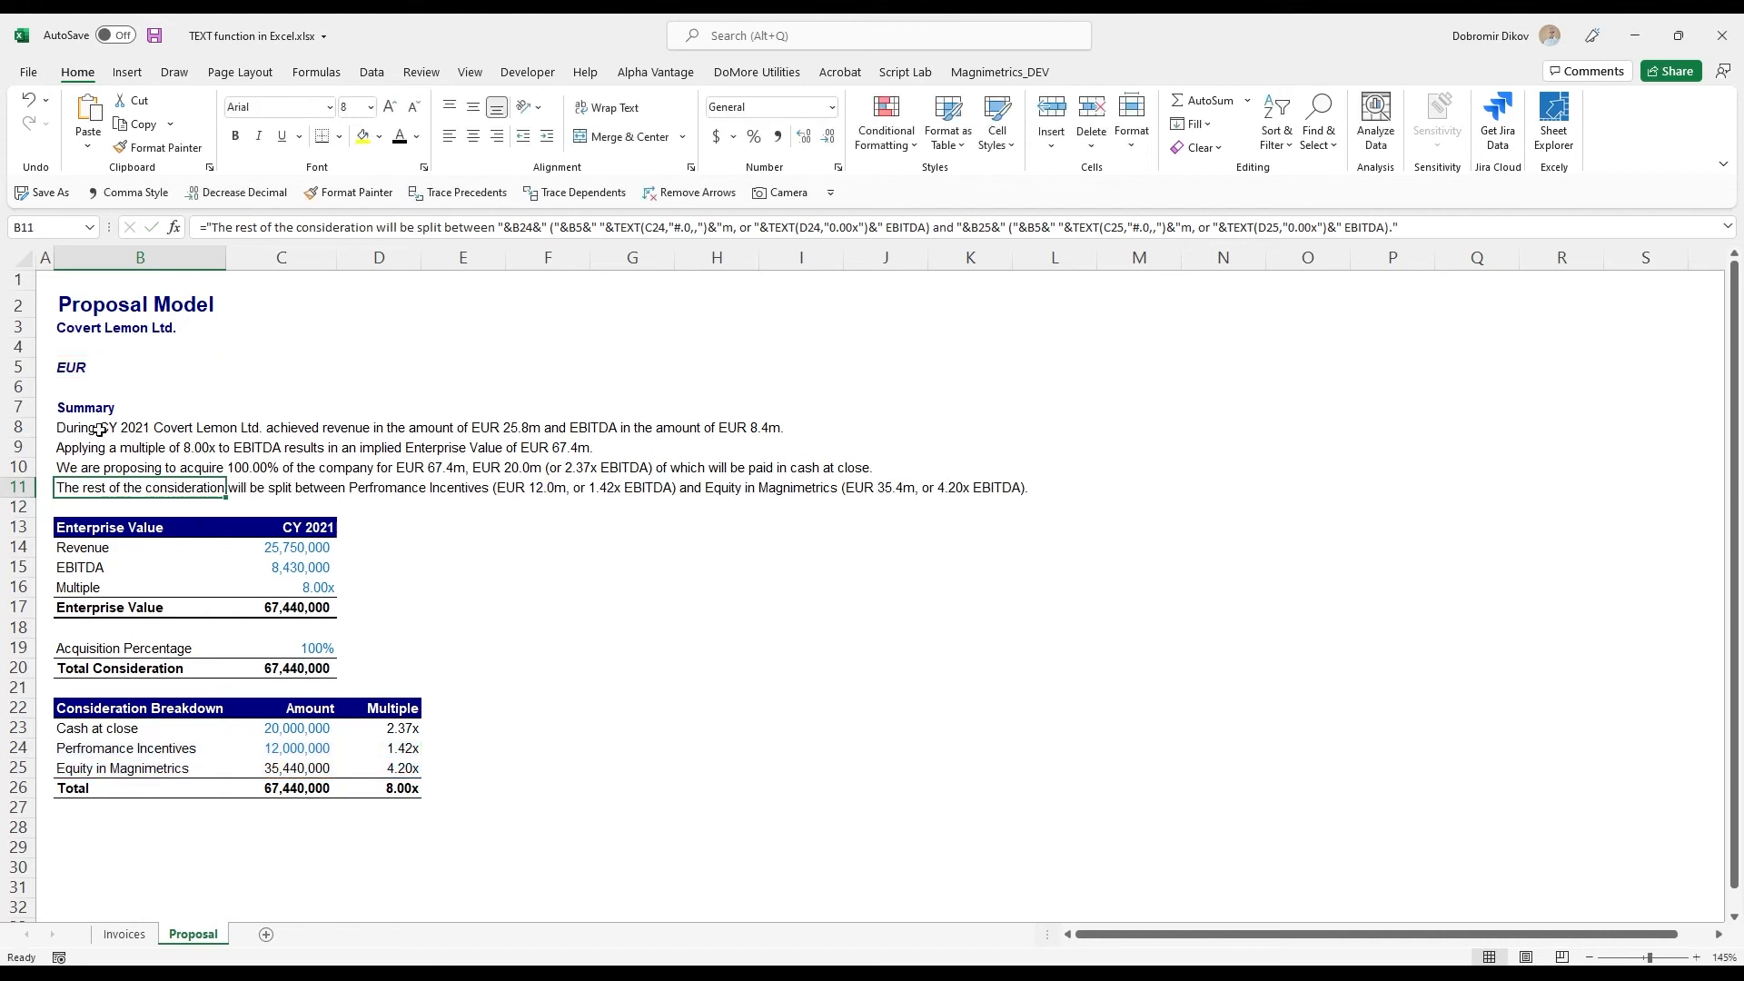
# - Review the summary lines in B8:B11 against the model inputs in B14:D26 and the currency in B5
pyautogui.moveTo(99, 429); pyautogui.dragTo(95, 487)
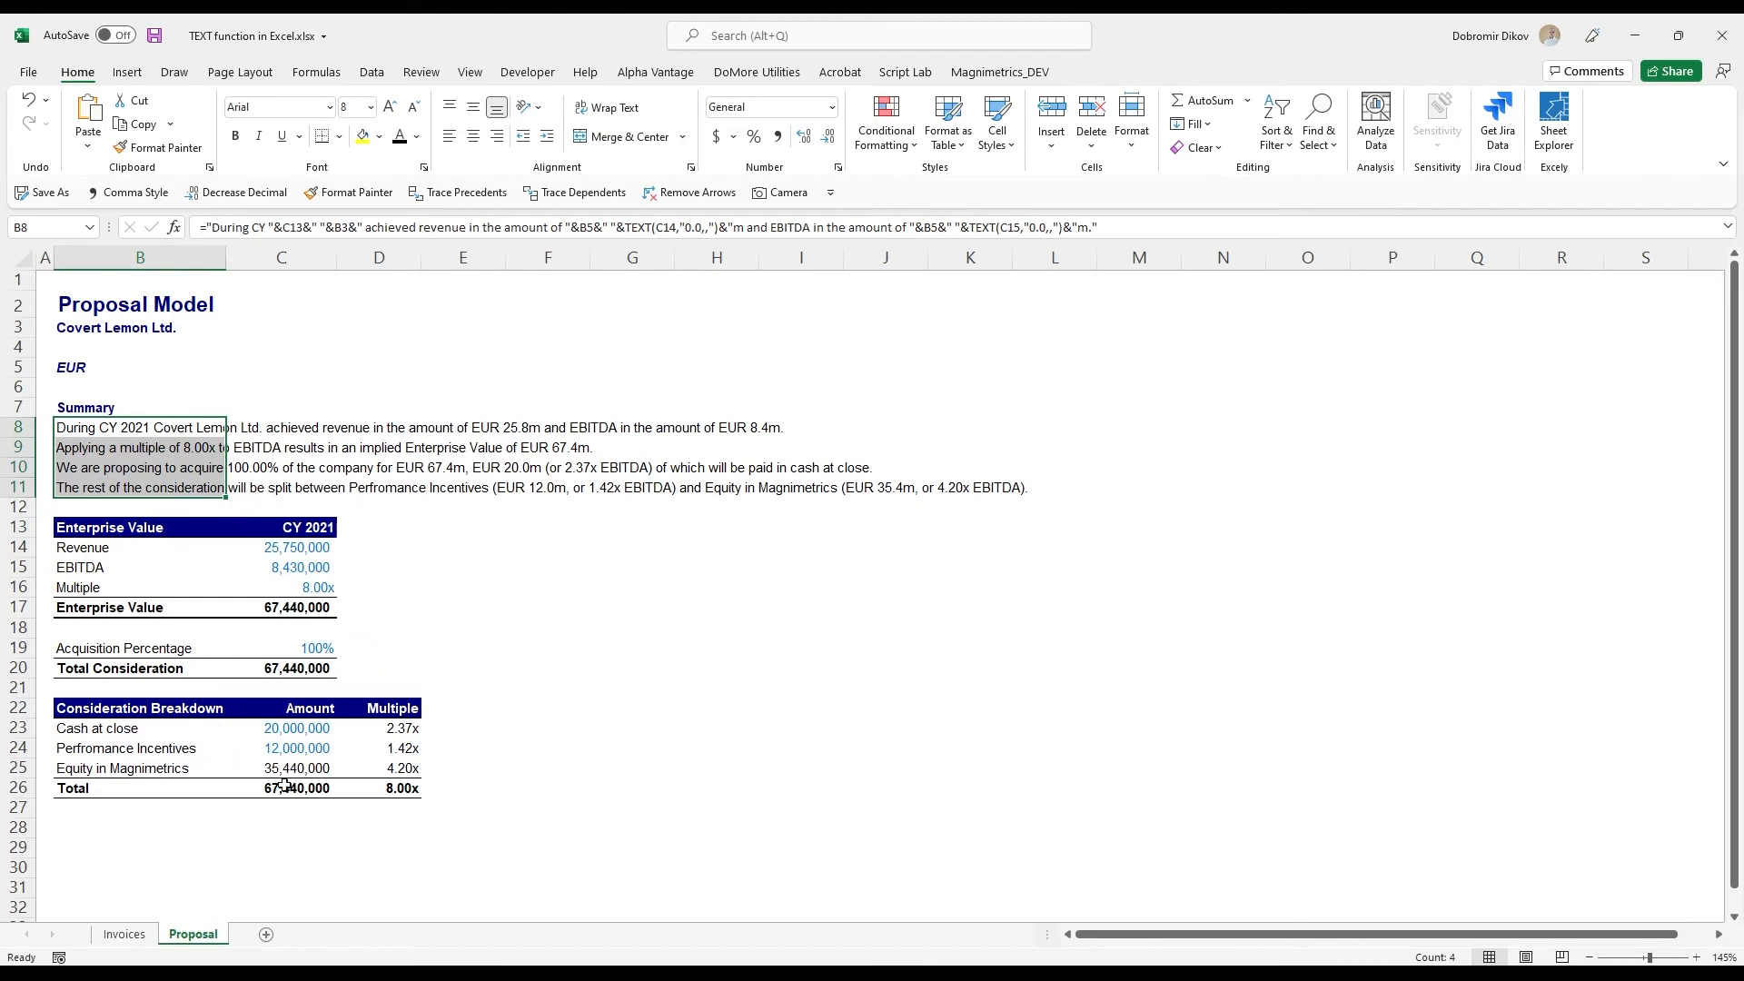
pyautogui.moveTo(118, 546); pyautogui.dragTo(414, 797)
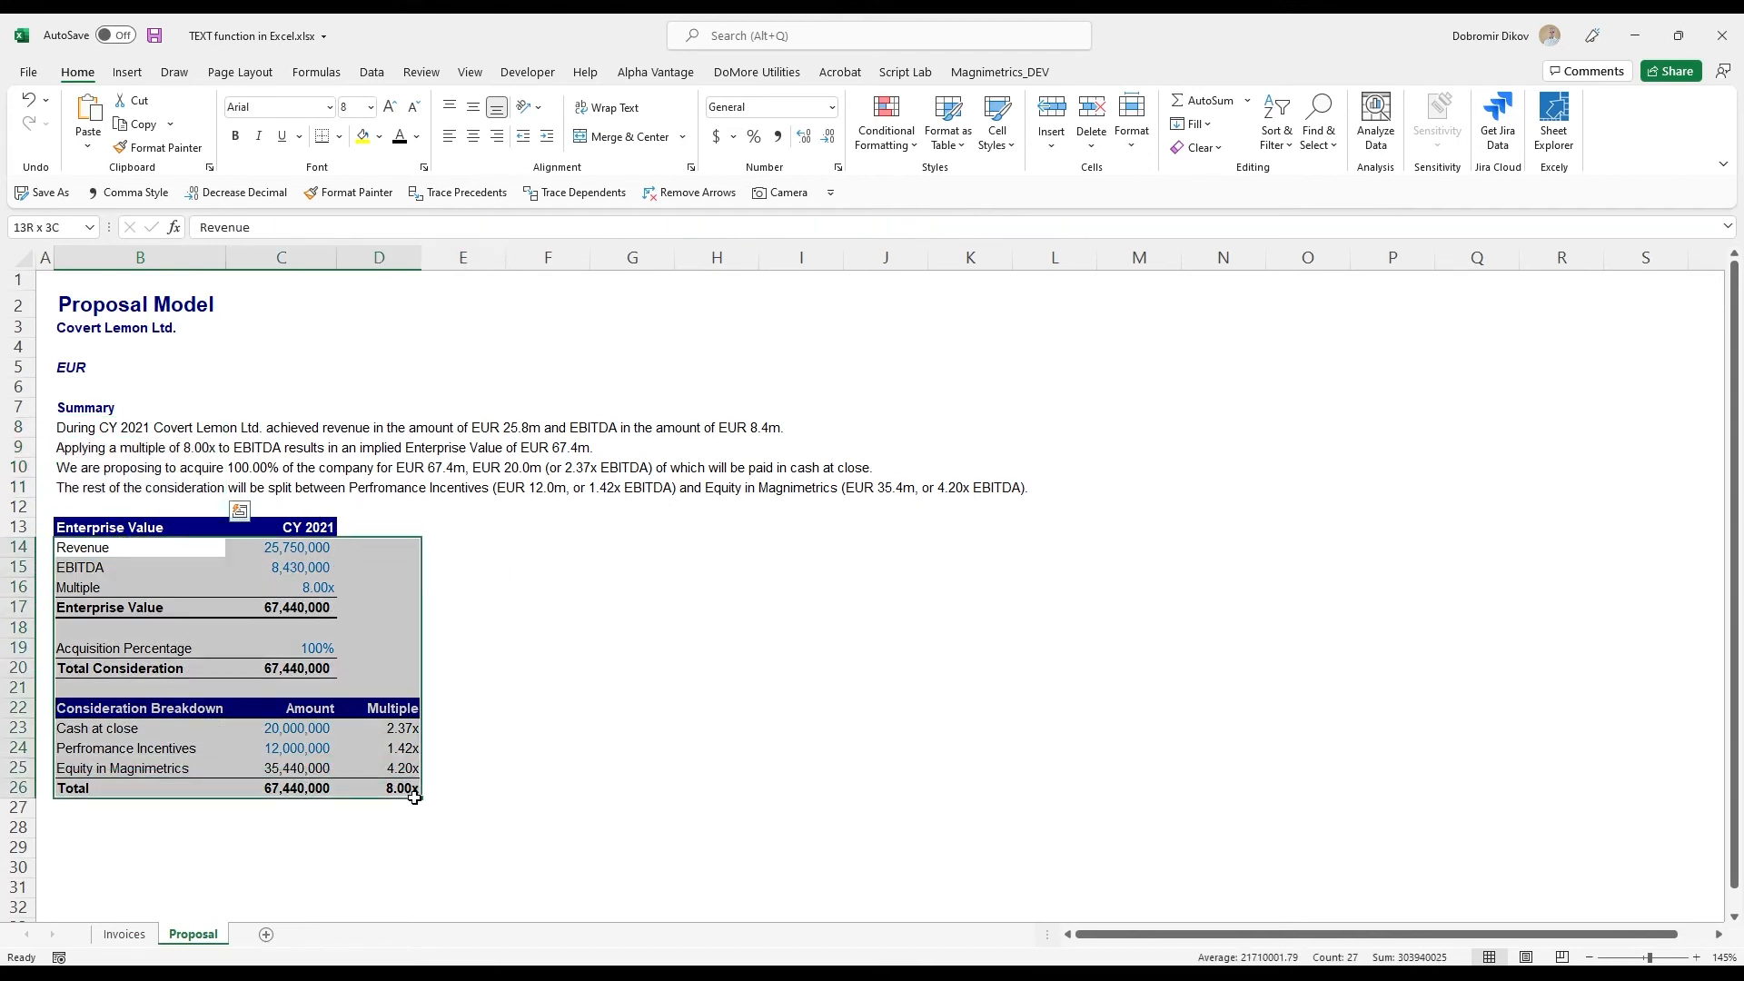
pyautogui.click(272, 650)
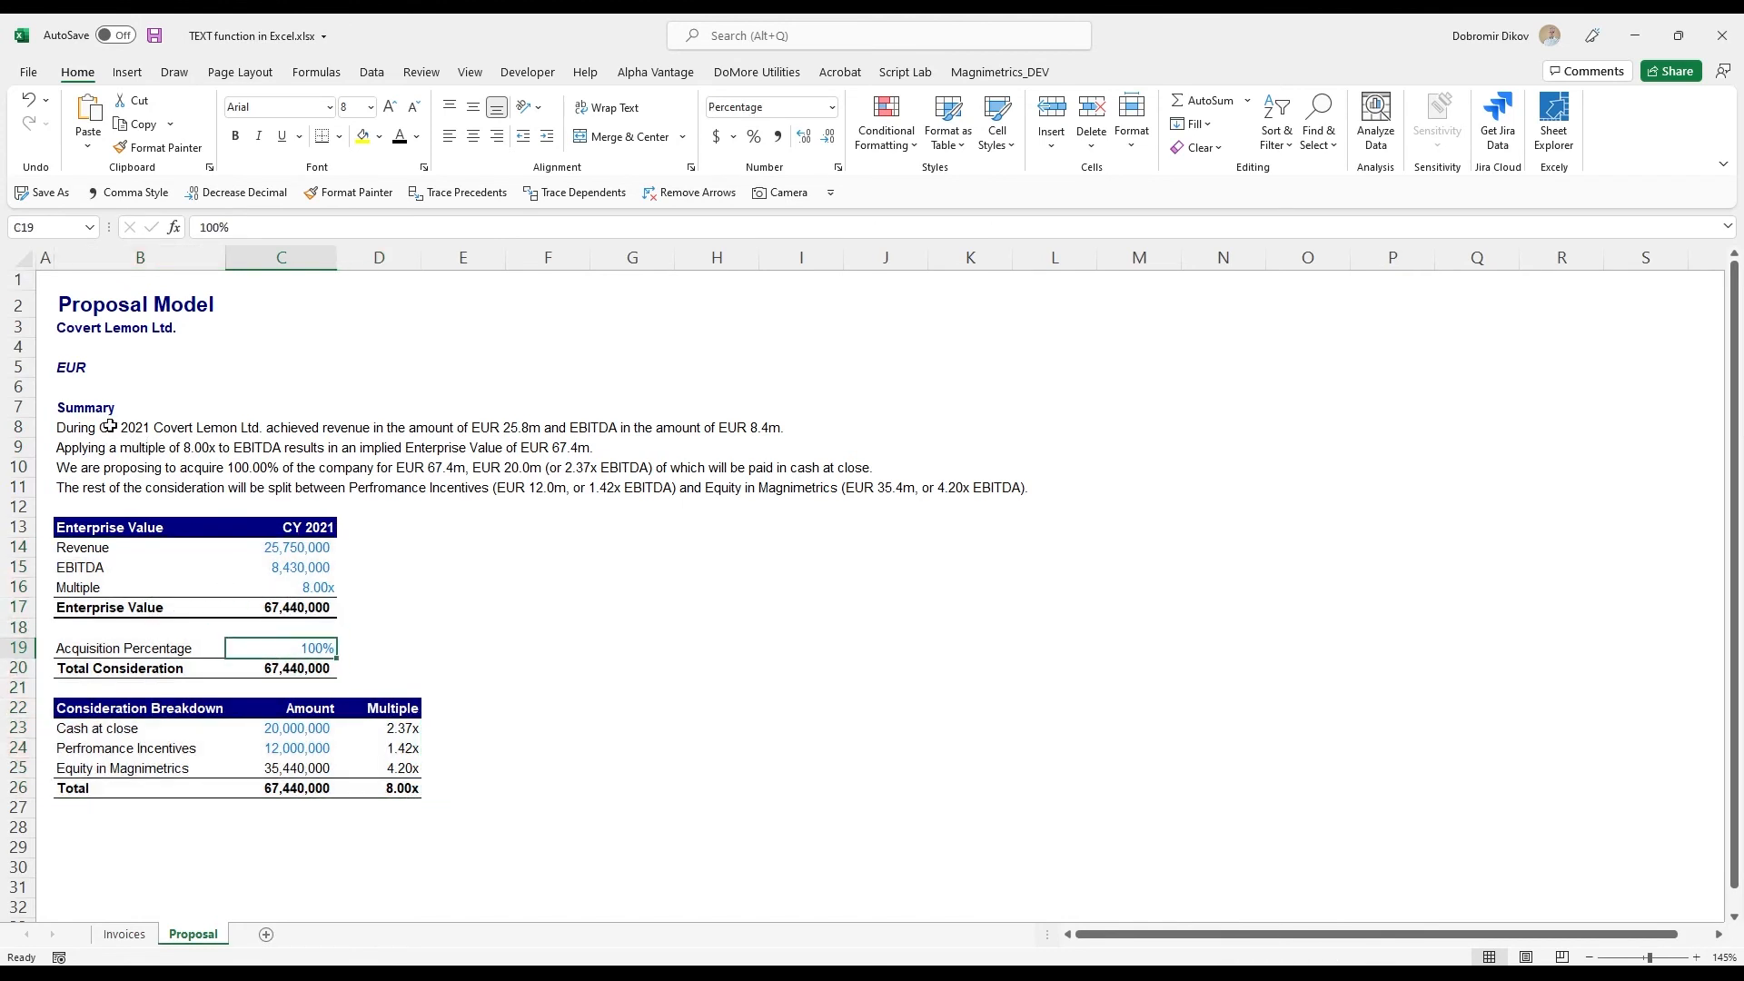
pyautogui.moveTo(109, 427); pyautogui.dragTo(109, 487)
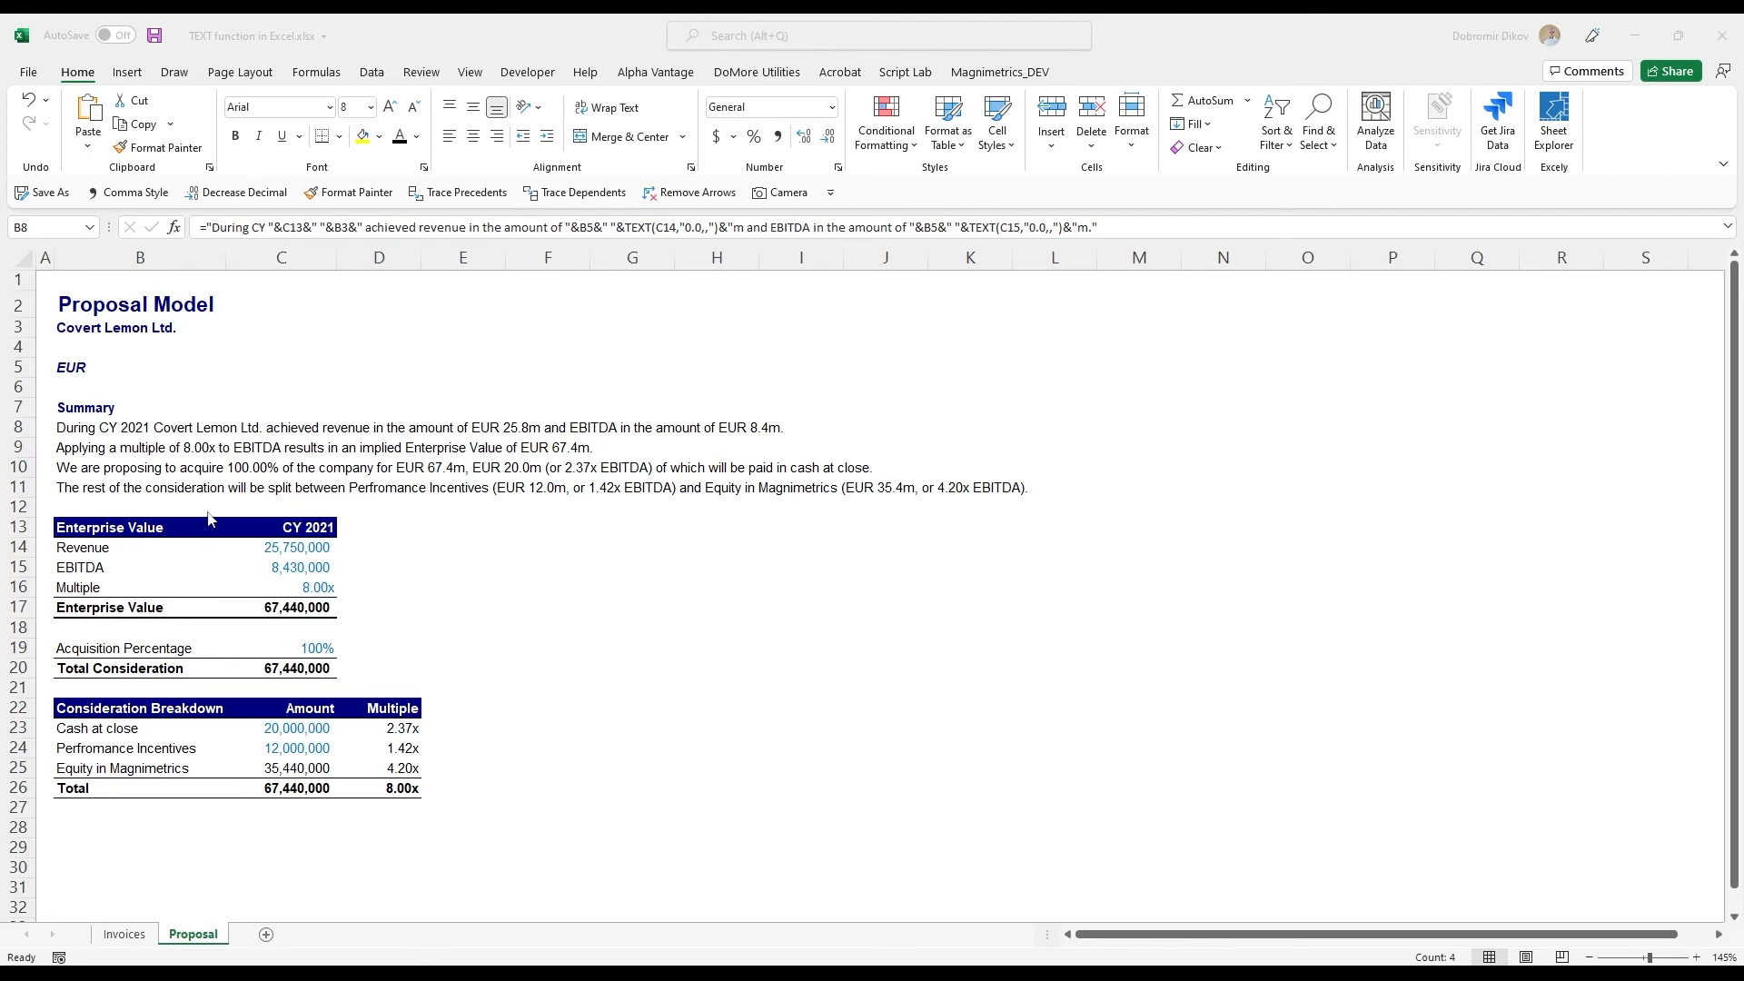
pyautogui.click(86, 446)
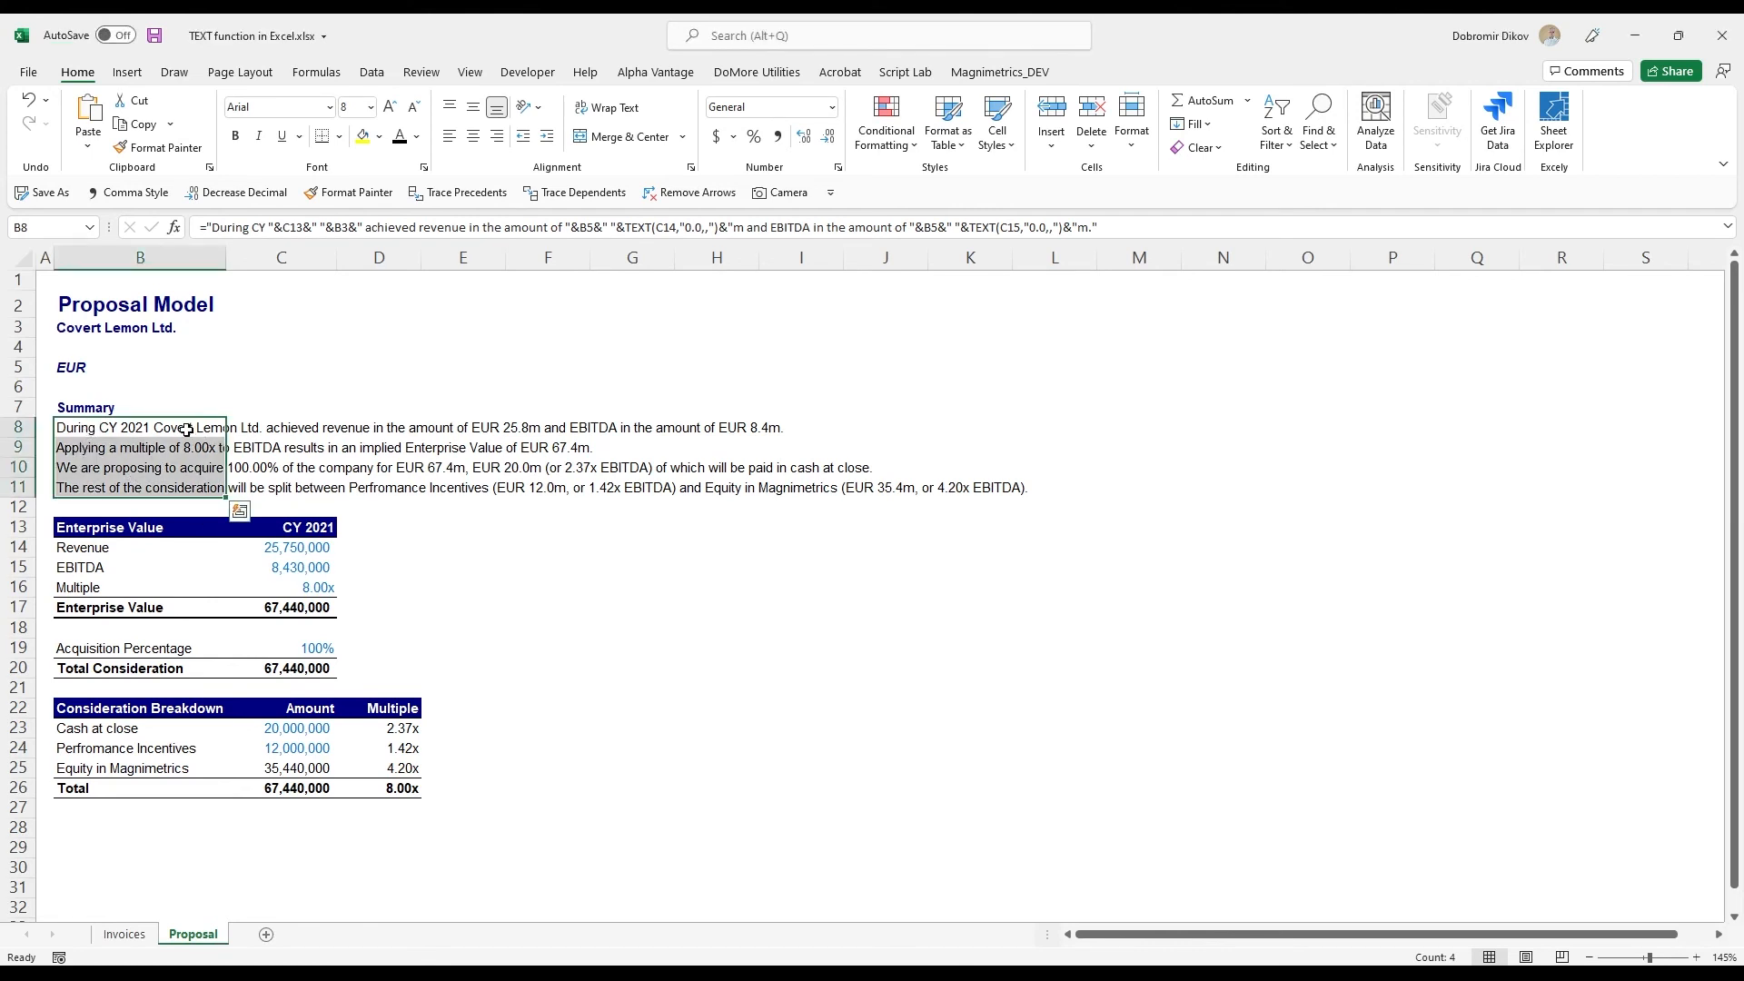
pyautogui.click(195, 371)
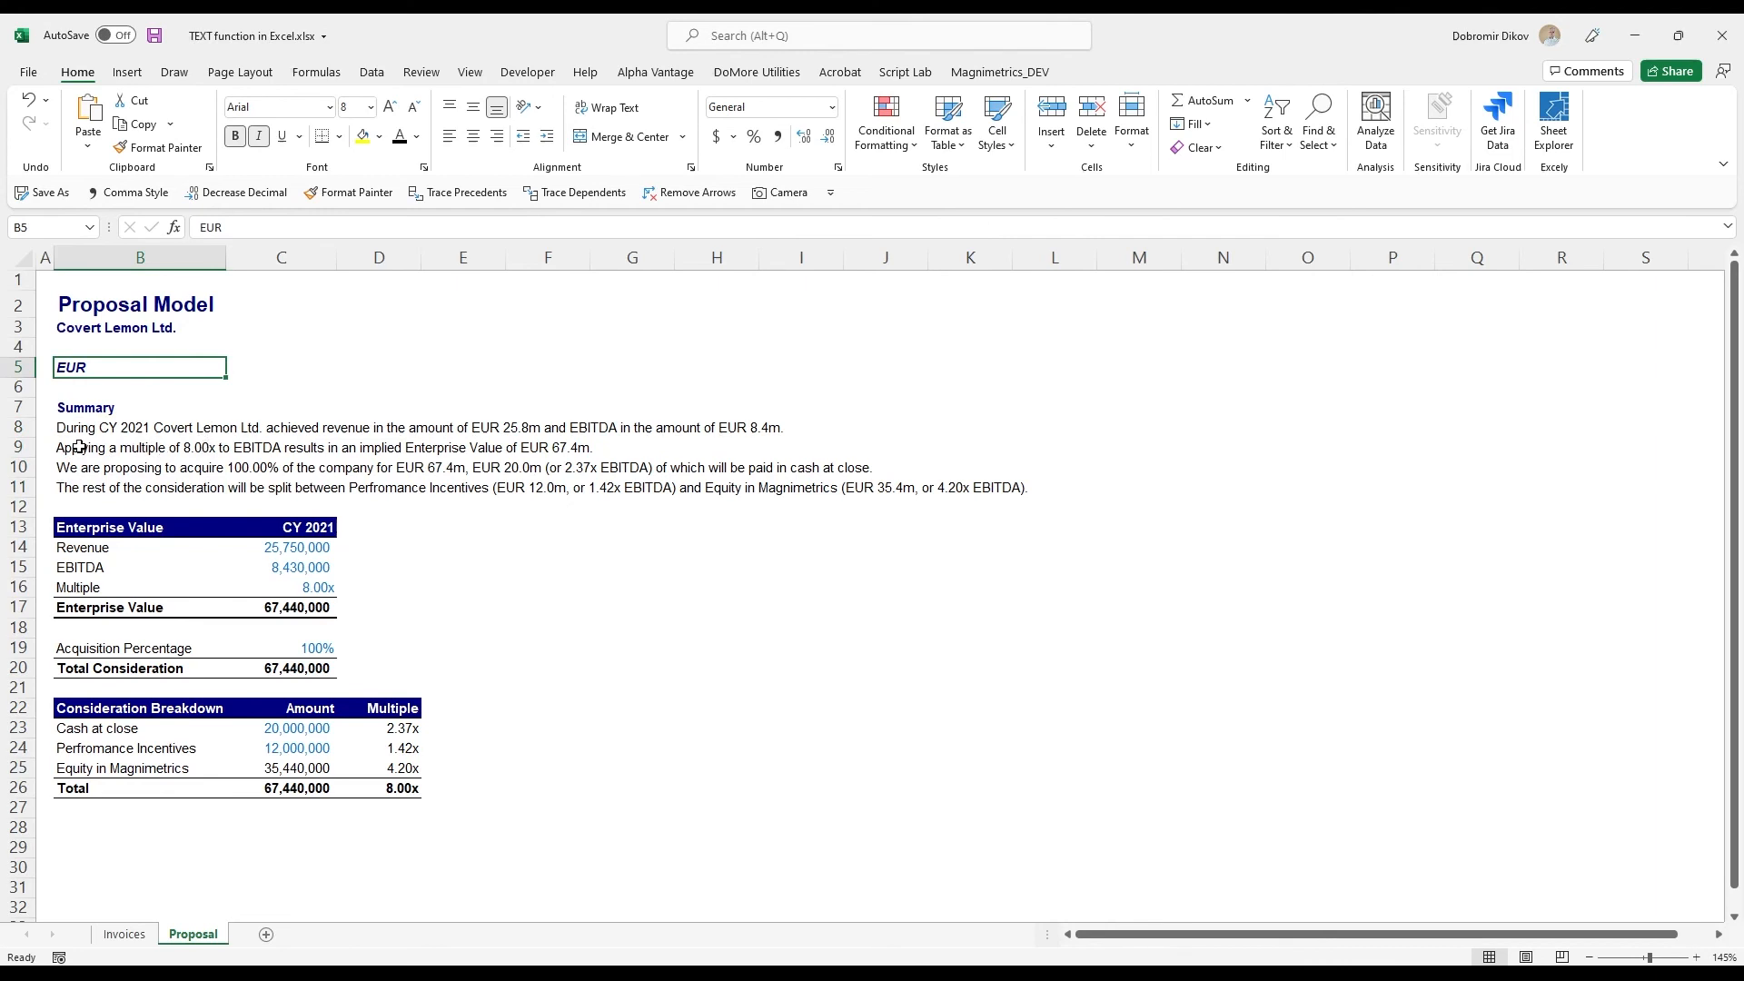
pyautogui.moveTo(102, 429); pyautogui.dragTo(105, 488)
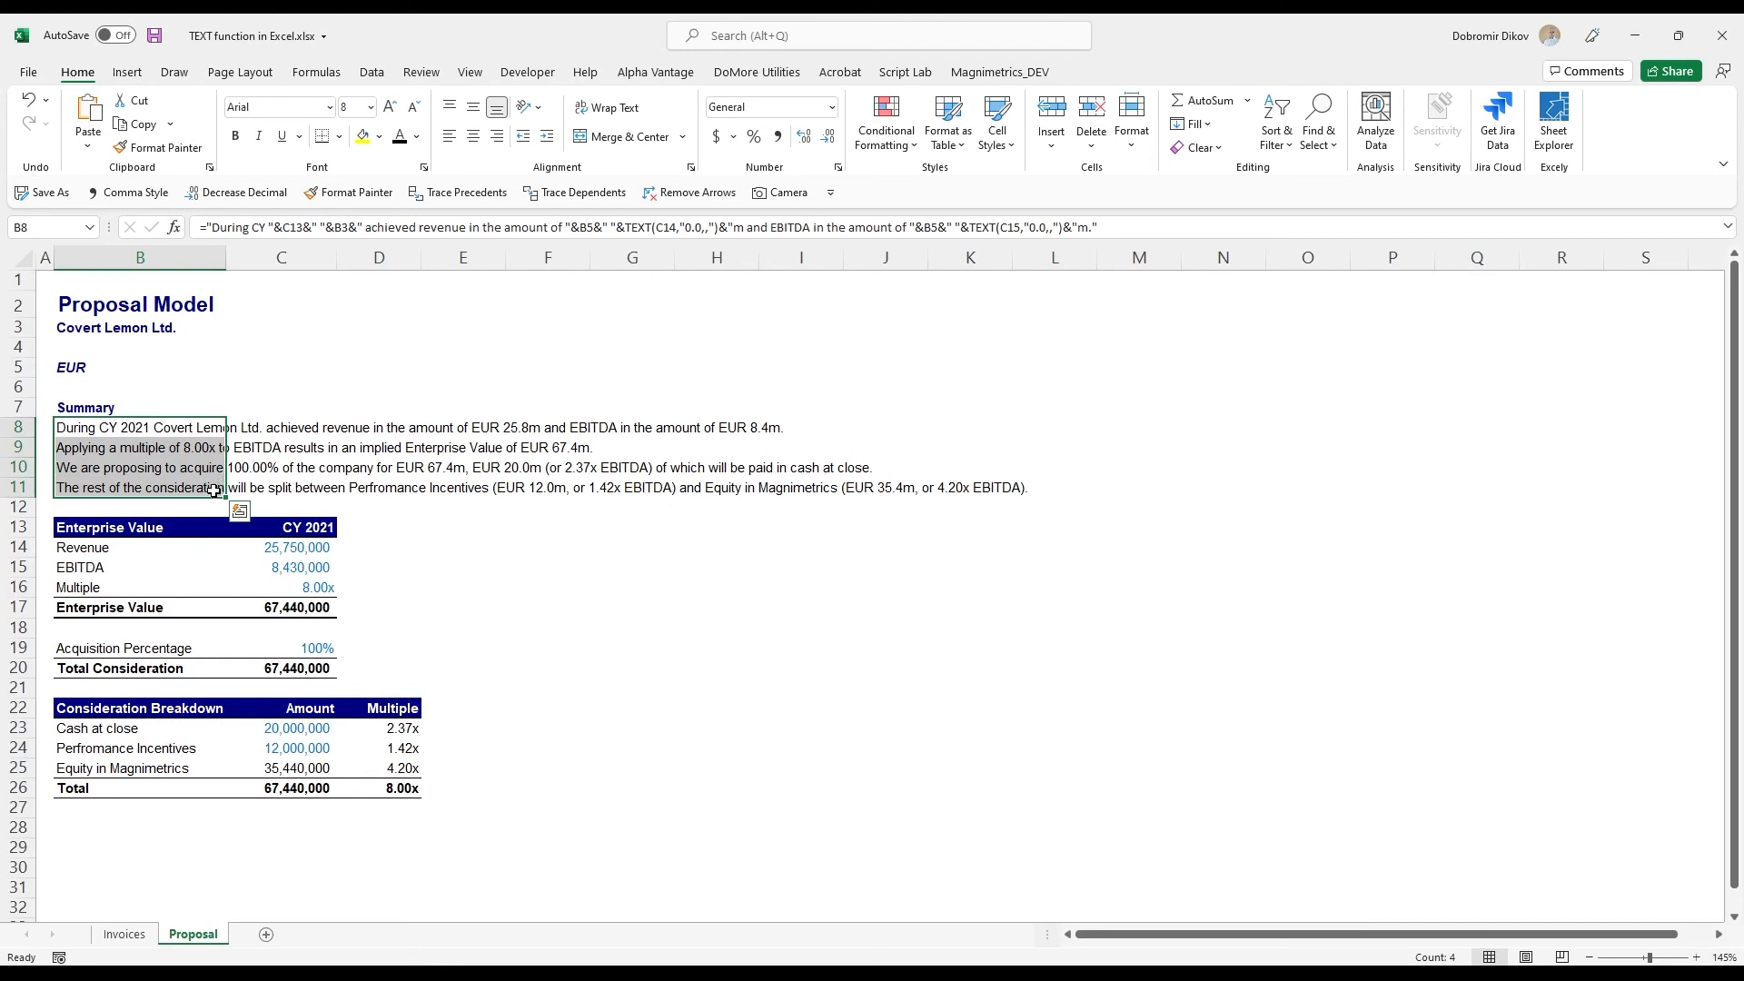
pyautogui.click(110, 452)
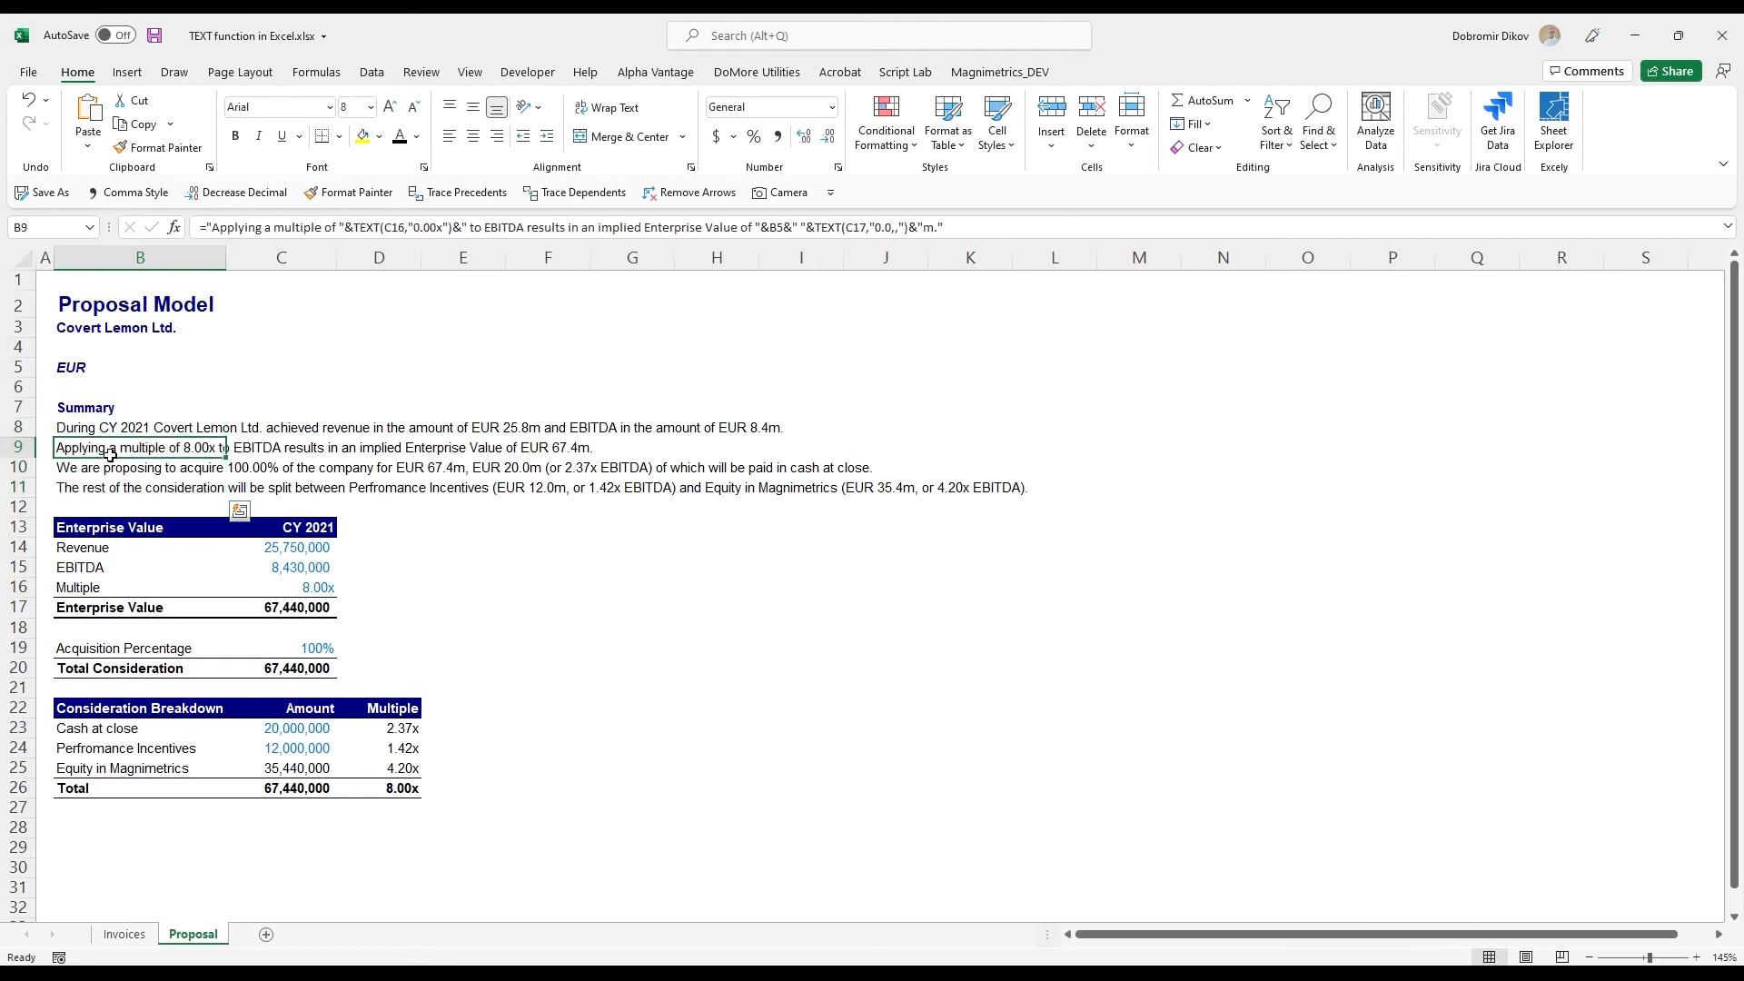